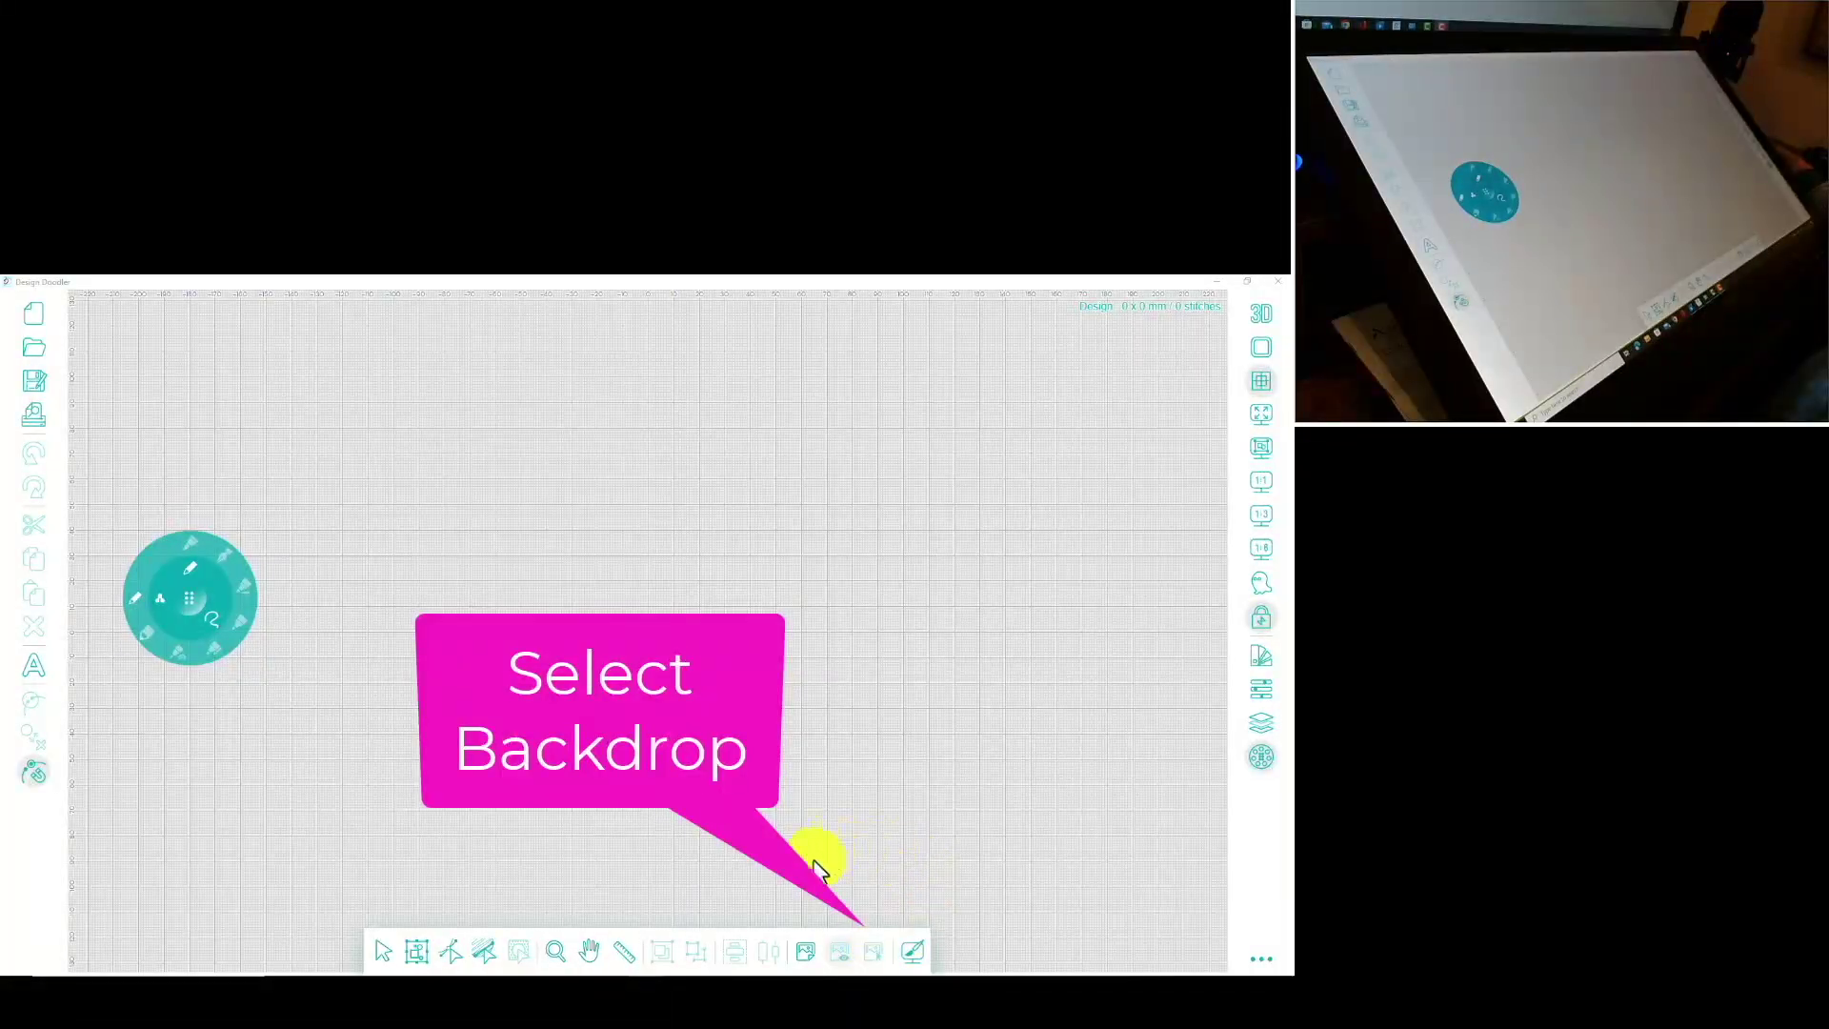
Load the shroom-1 image from the templates folder as the backdrop
{"action": "left_click", "coordinate": [806, 952]}
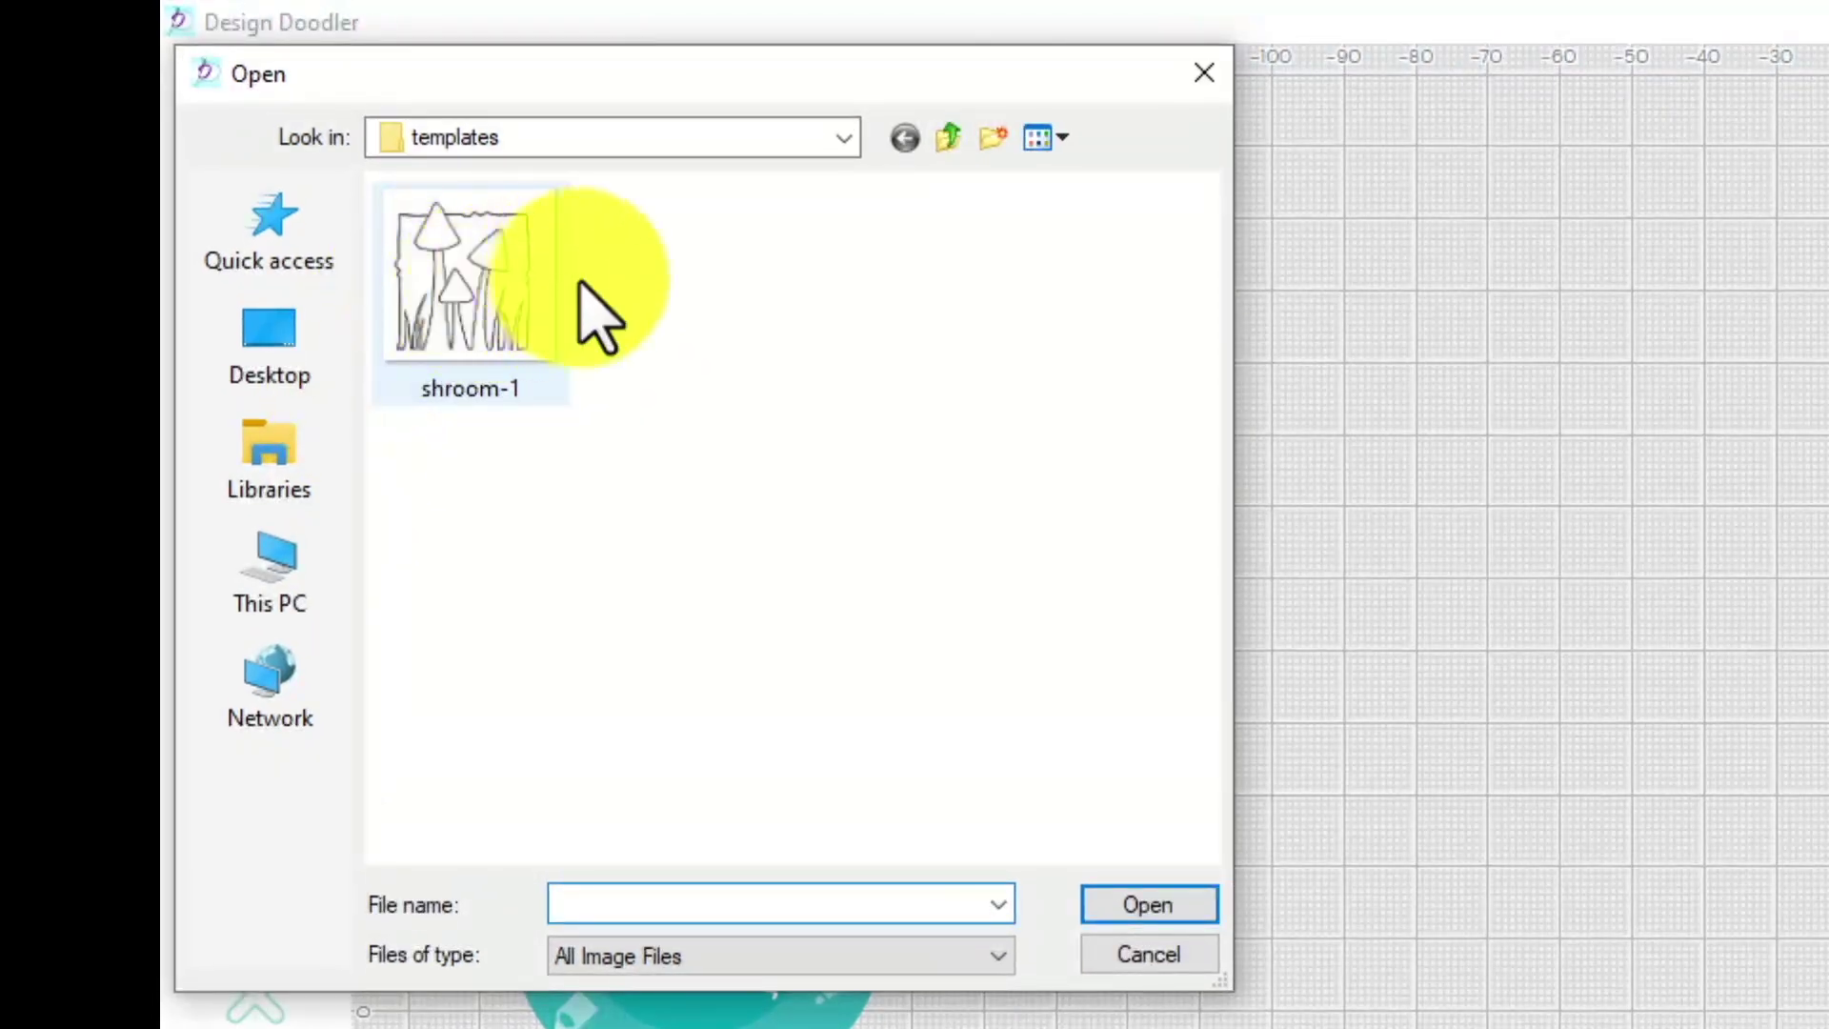
{"action": "left_click", "coordinate": [474, 295]}
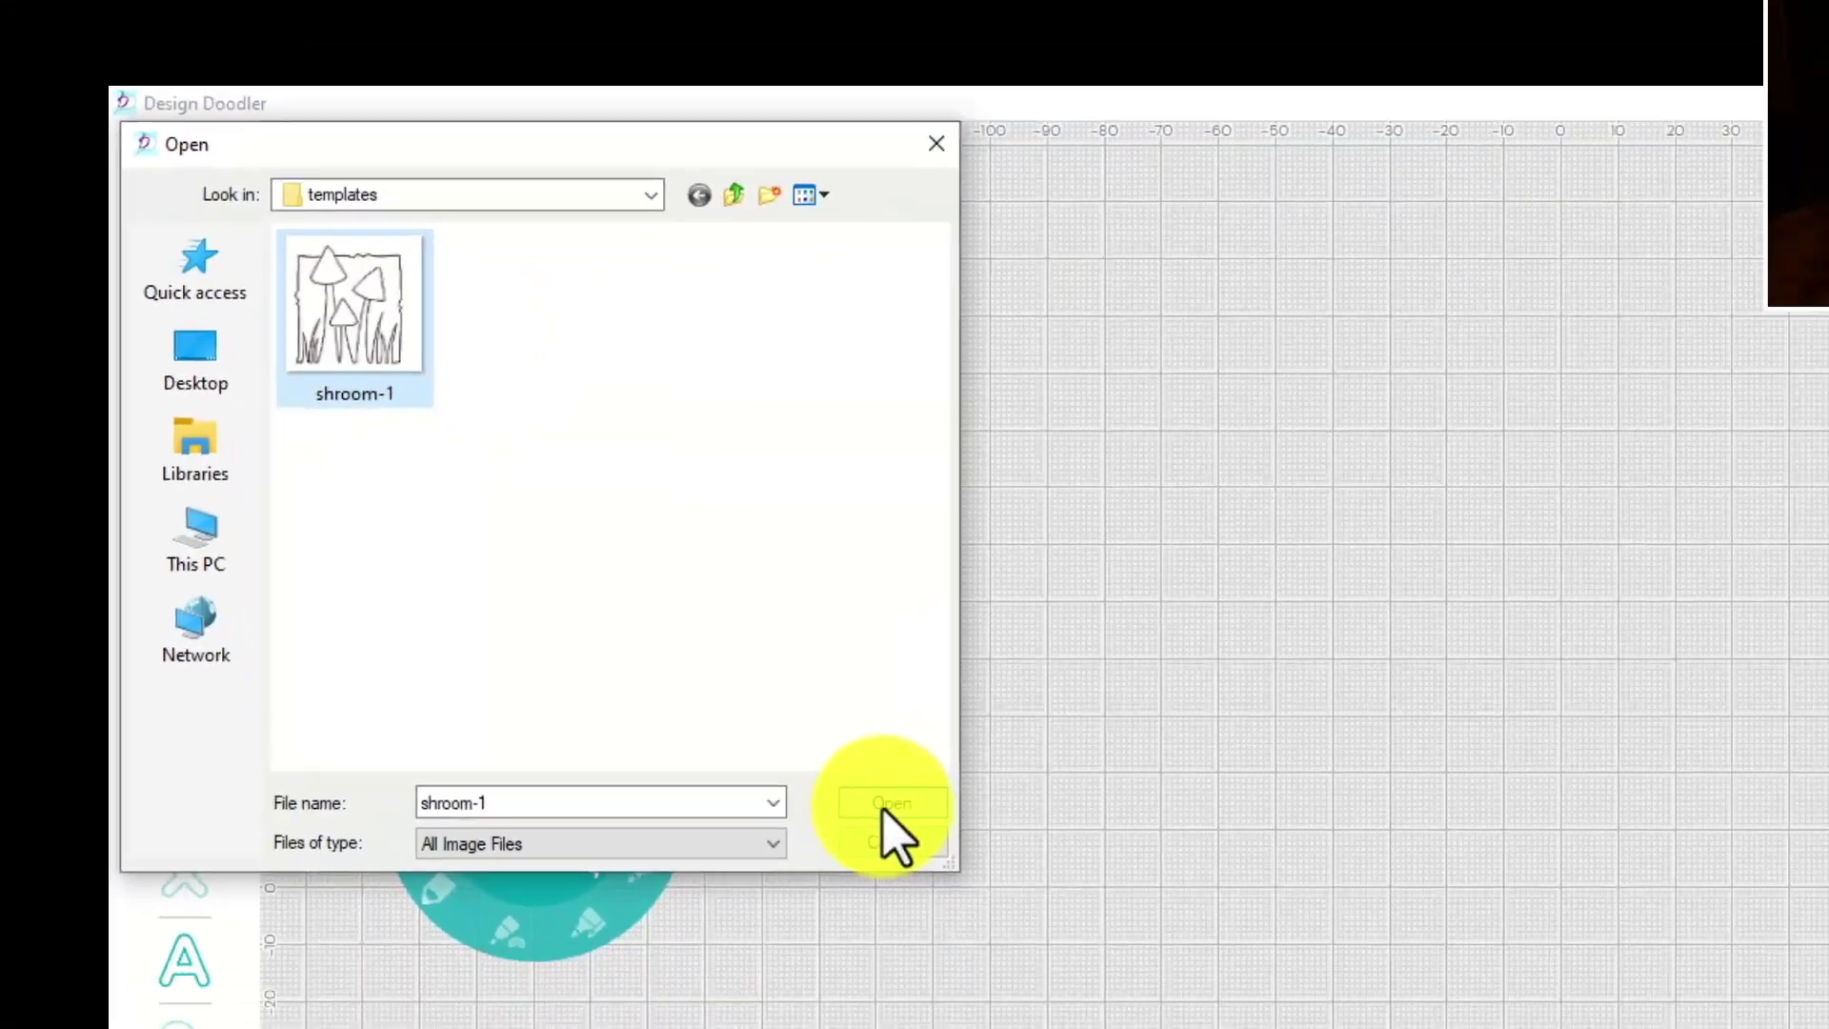
{"action": "left_click", "coordinate": [1149, 904]}
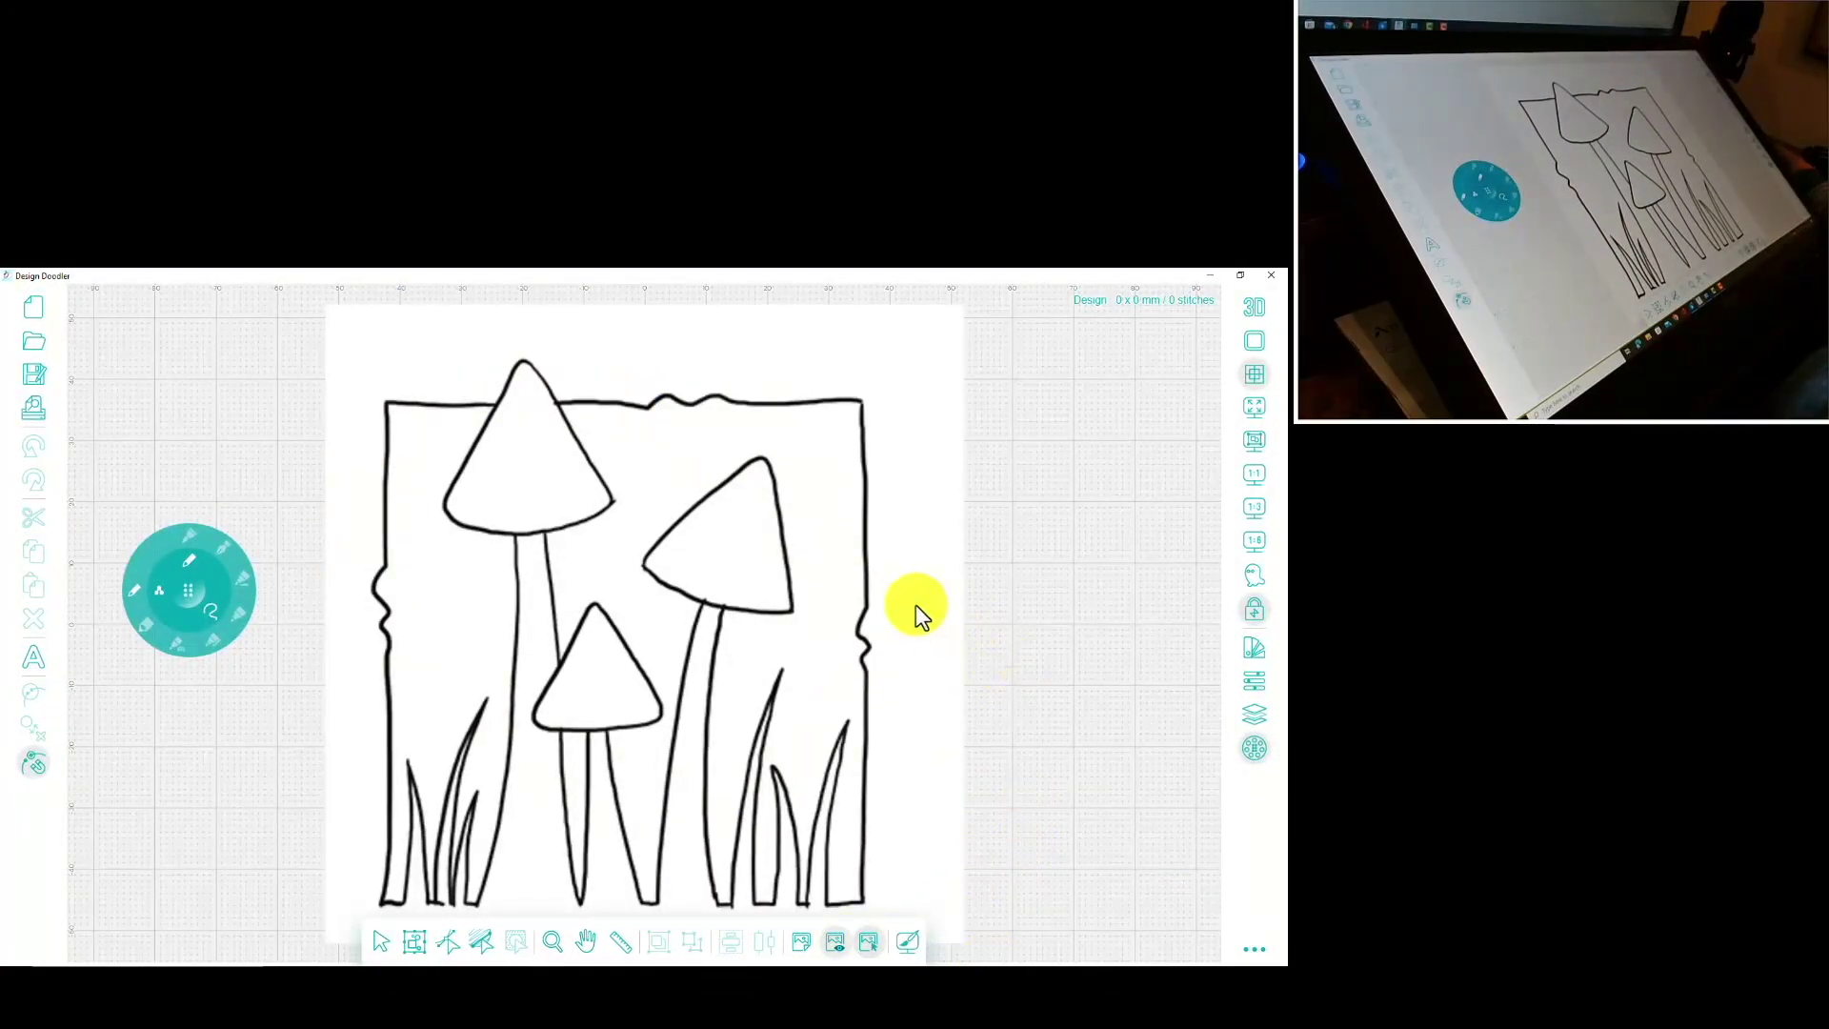
Lower the backdrop image's opacity so that its outlines are faint enough for tracing, then dismiss its properties
{"action": "left_click", "coordinate": [919, 638]}
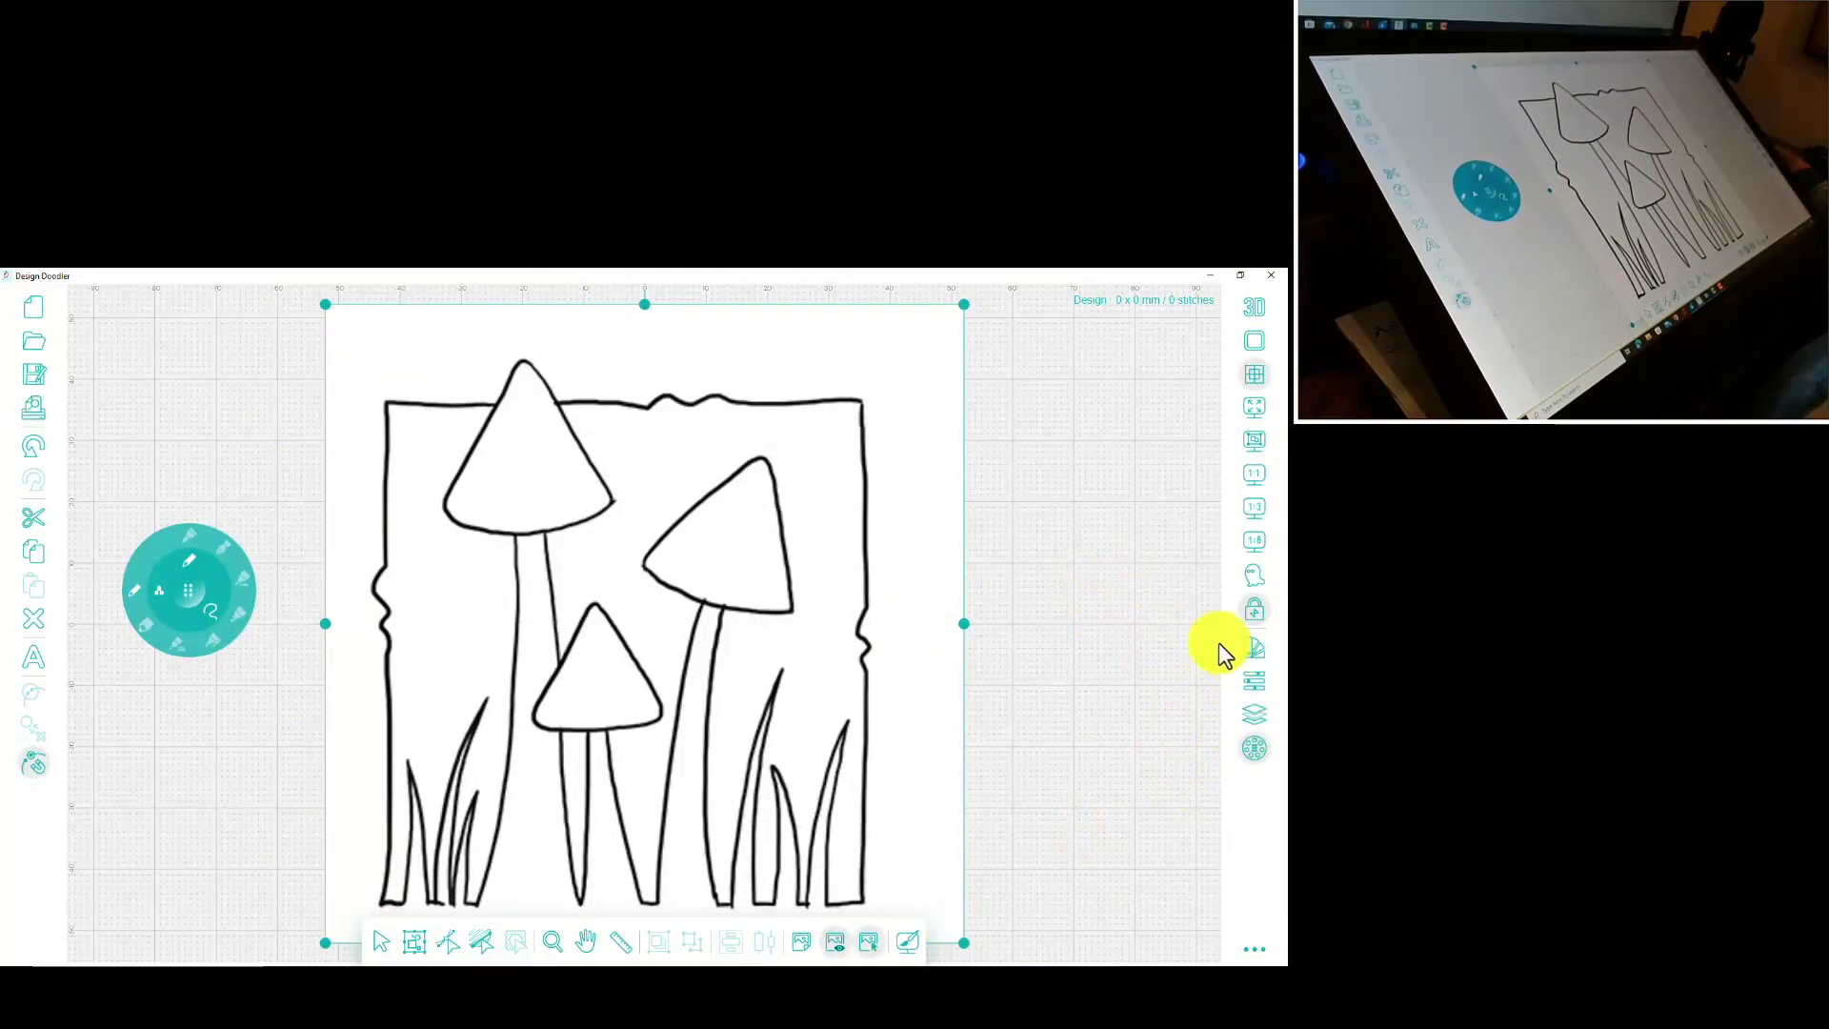
{"action": "left_click", "coordinate": [1255, 684]}
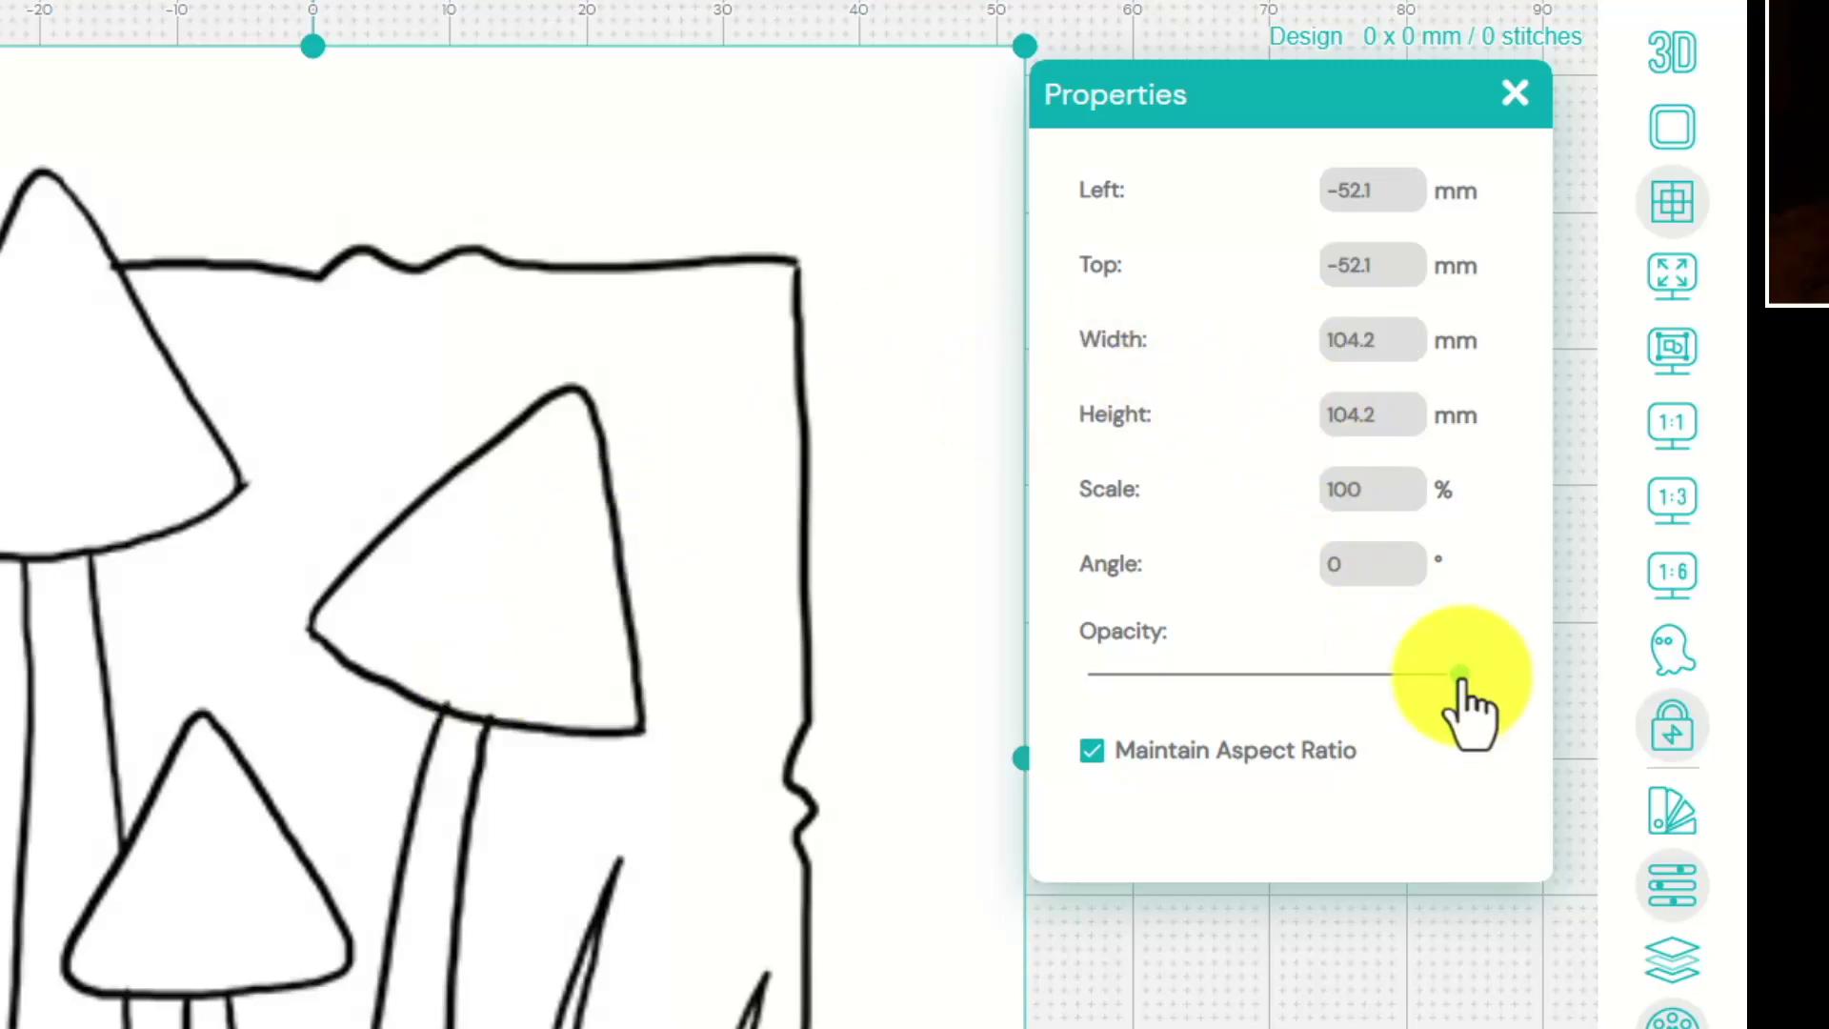
{"action": "left_click_drag", "start_coordinate": [1461, 677], "coordinate": [1151, 680]}
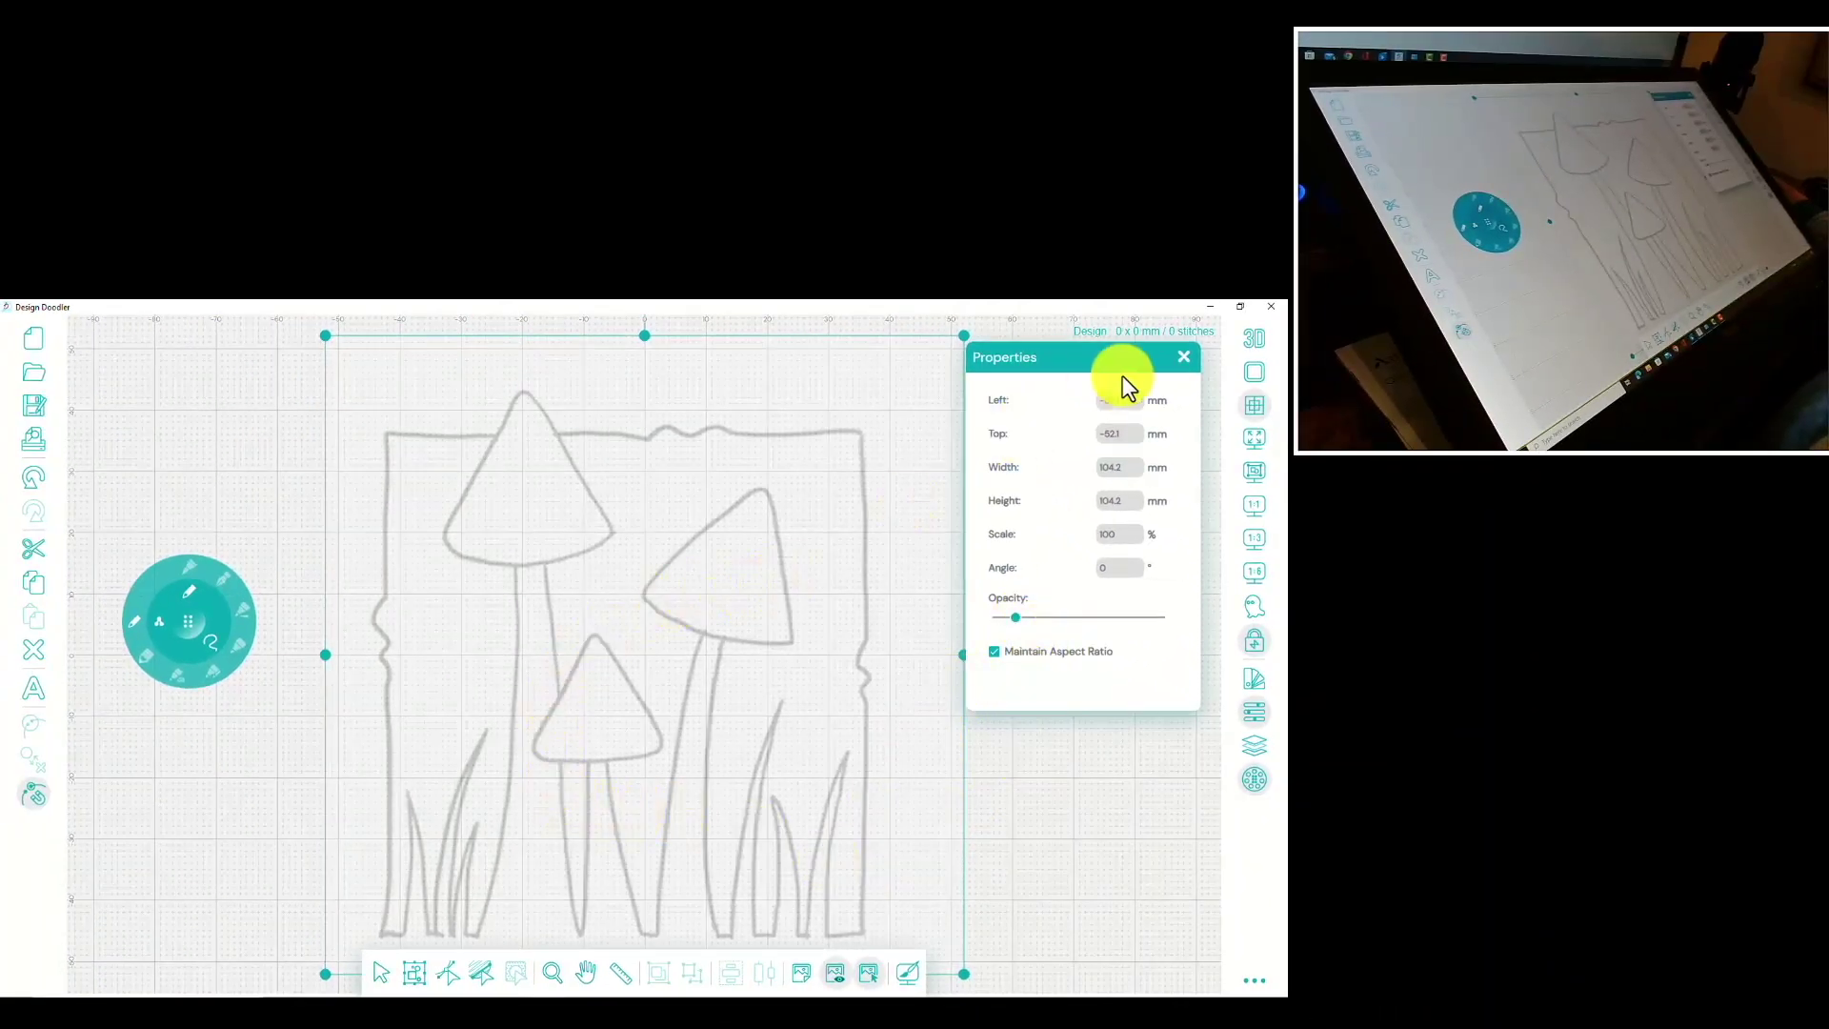
{"action": "left_click", "coordinate": [1184, 363]}
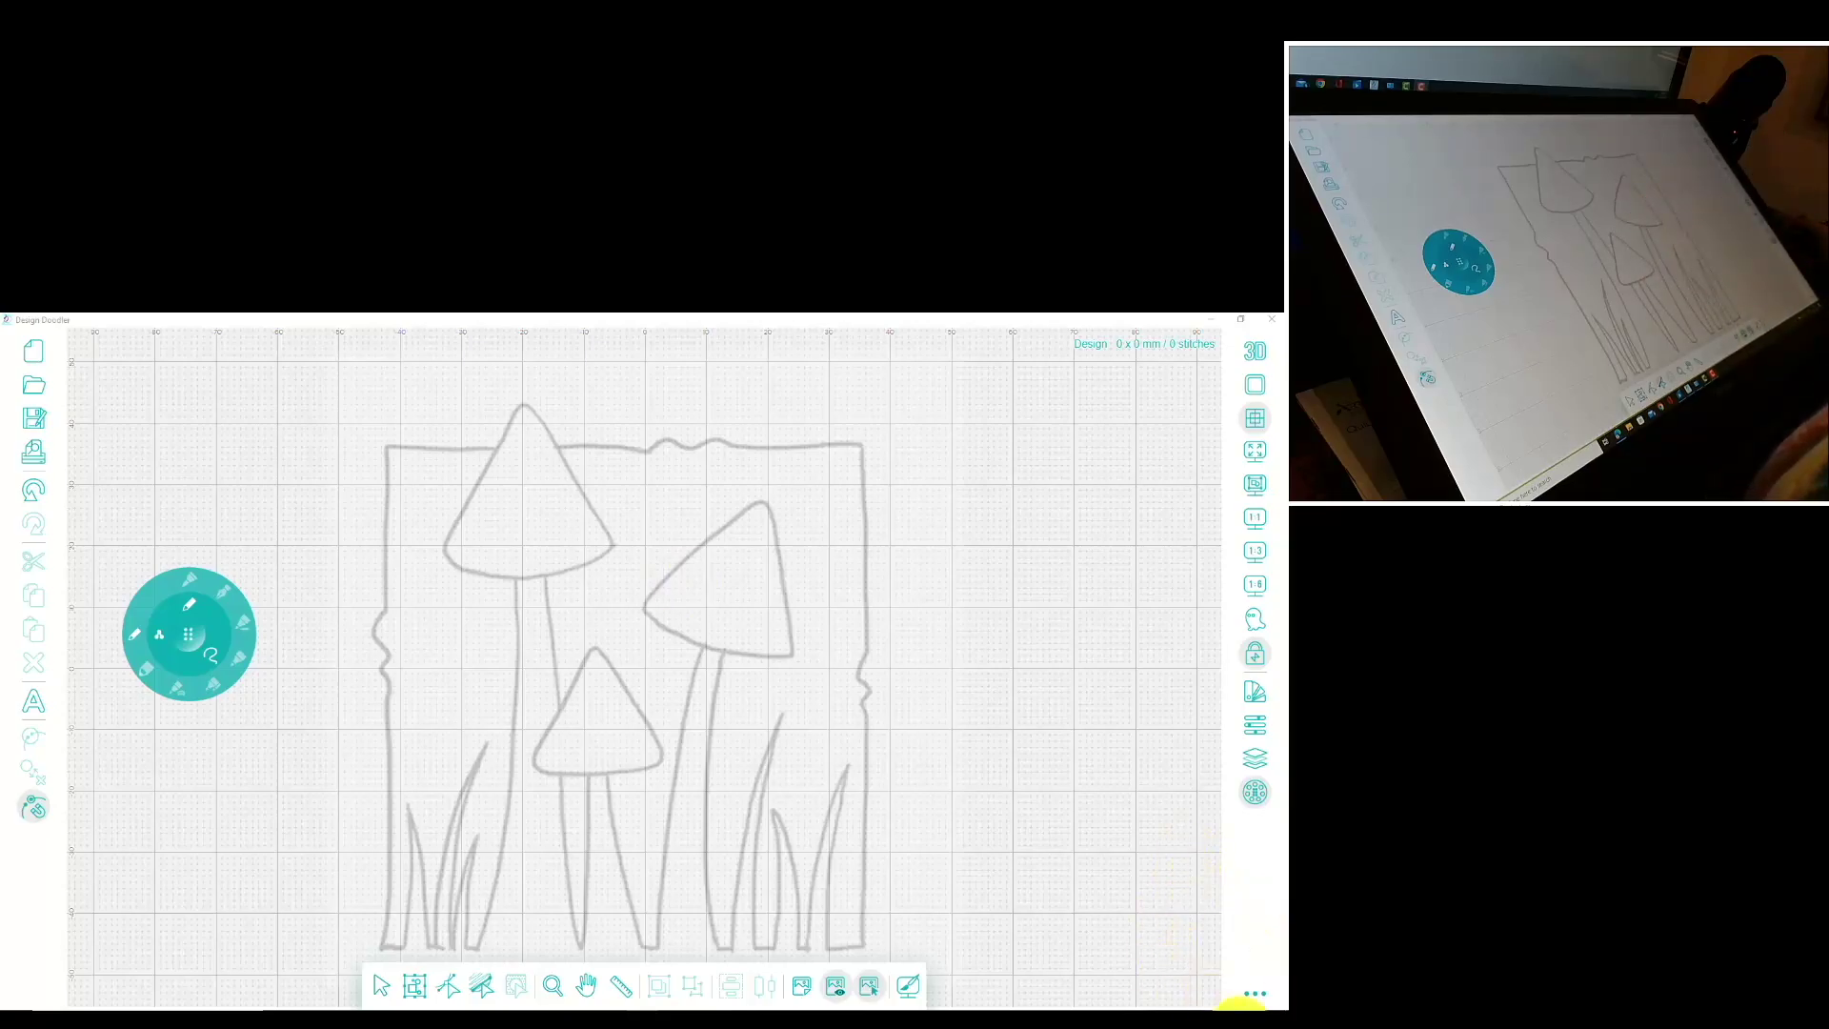
Review the grid's spacing, major line intervals and display style in the application settings
{"action": "left_click", "coordinate": [1263, 1000]}
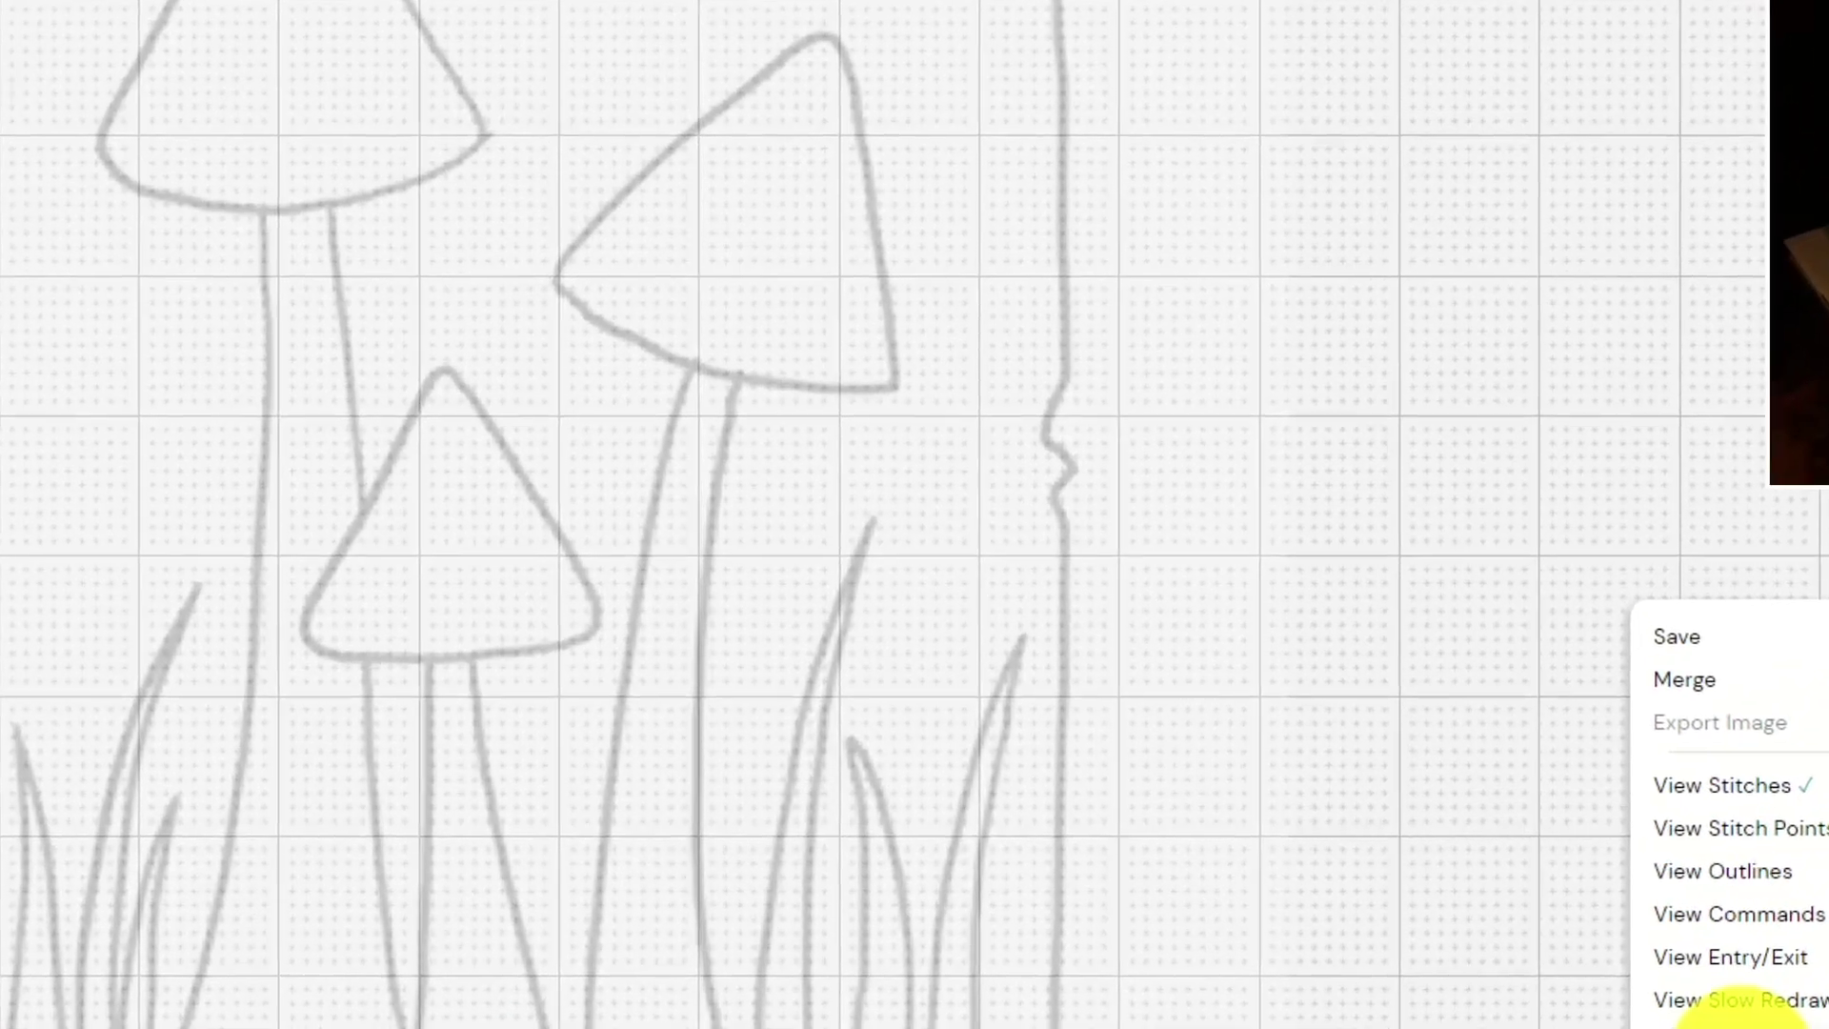
{"action": "left_click", "coordinate": [1753, 1017]}
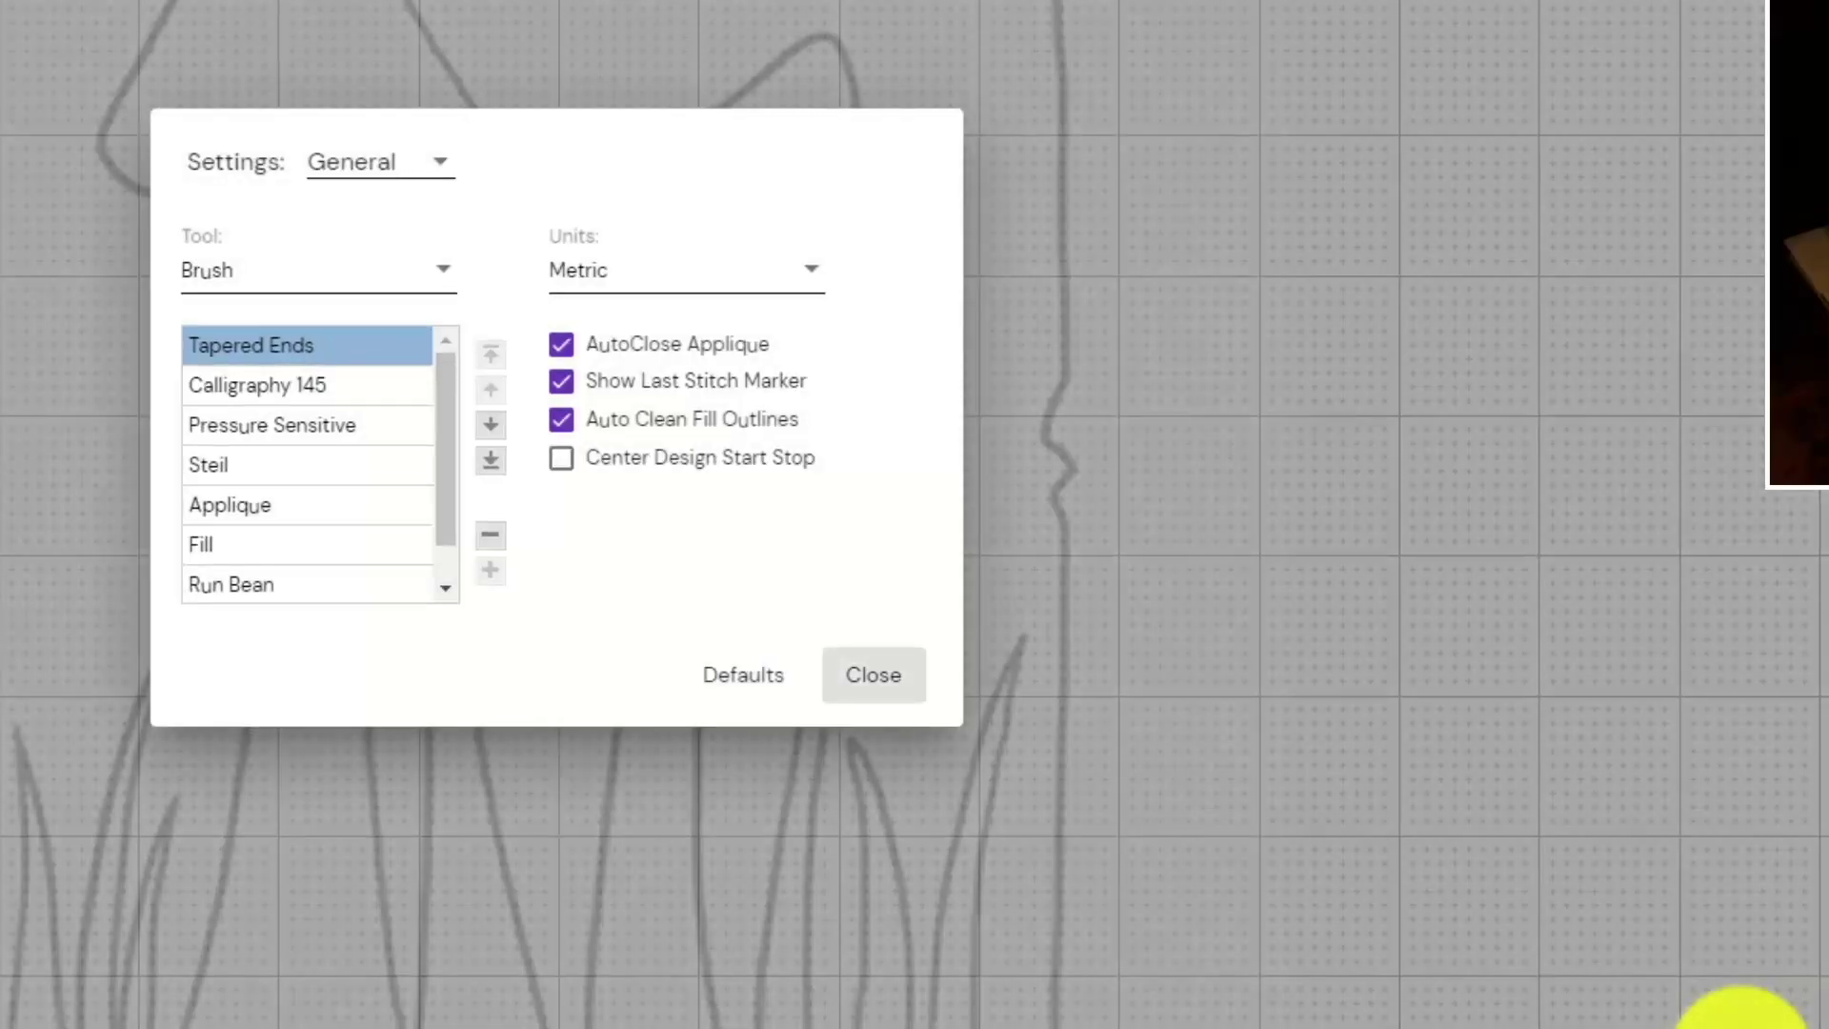
{"action": "left_click", "coordinate": [367, 191]}
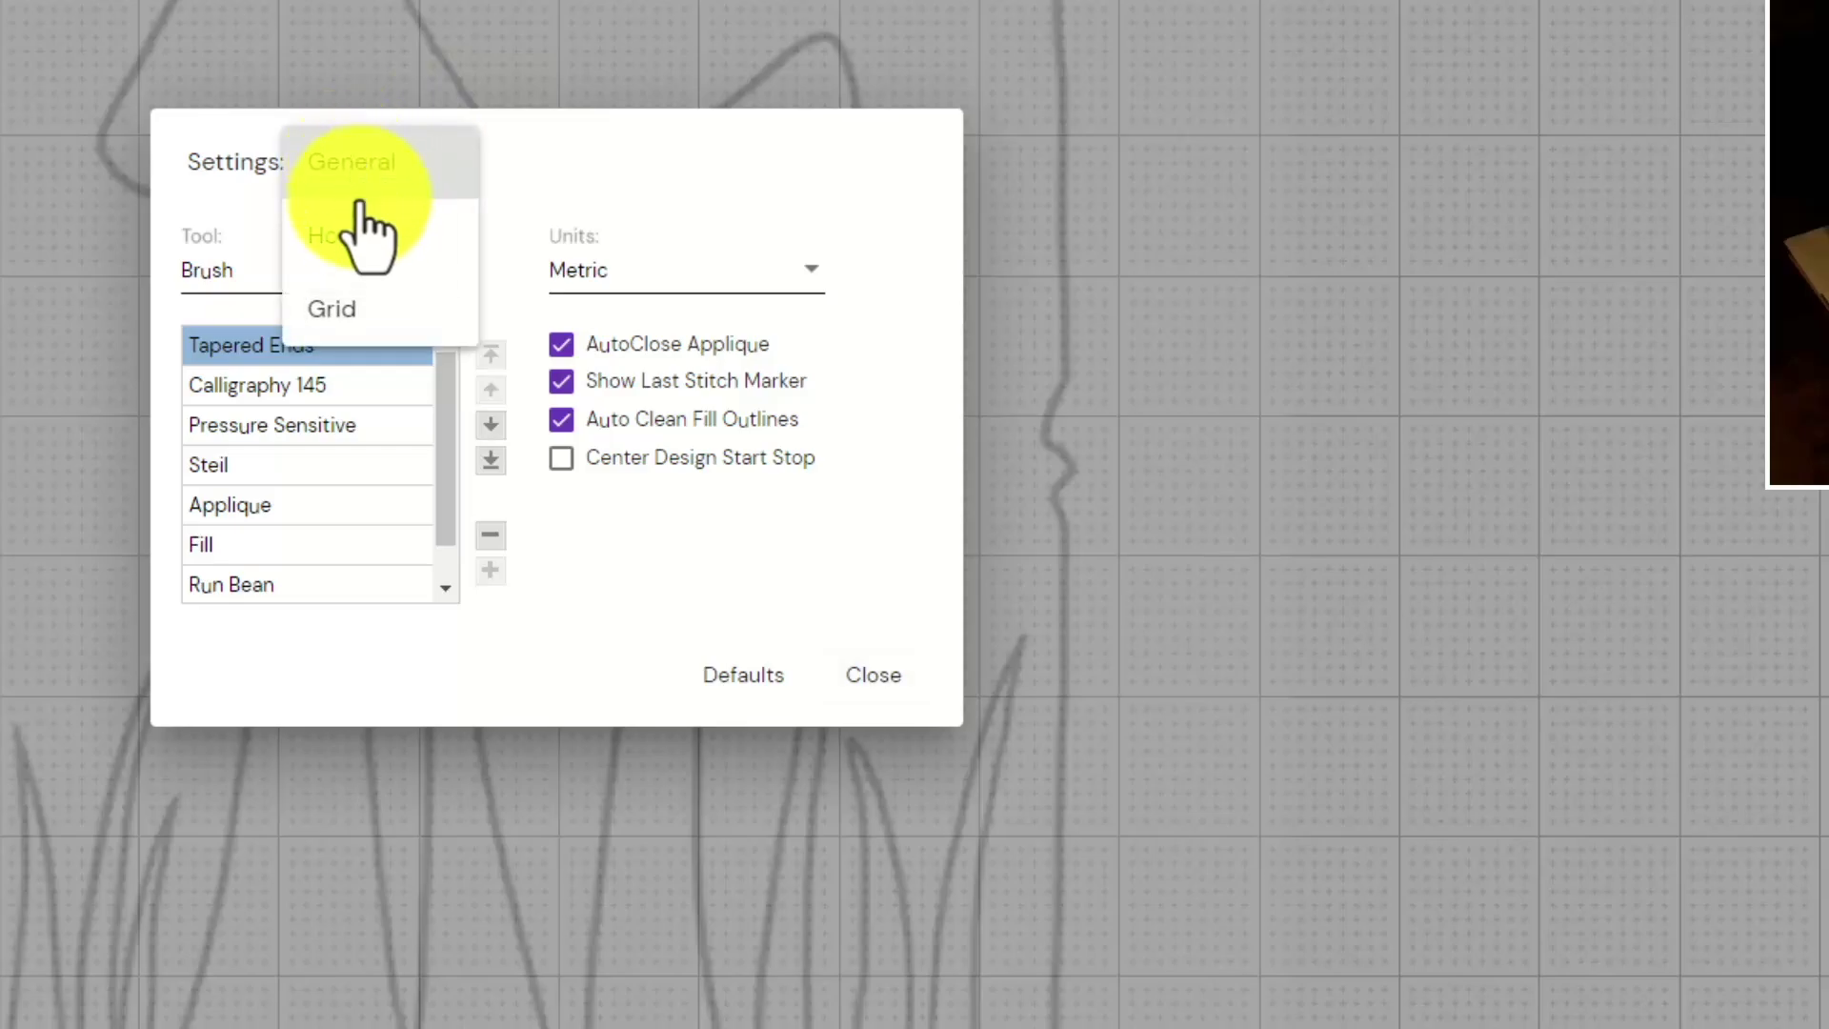
{"action": "left_click", "coordinate": [333, 319]}
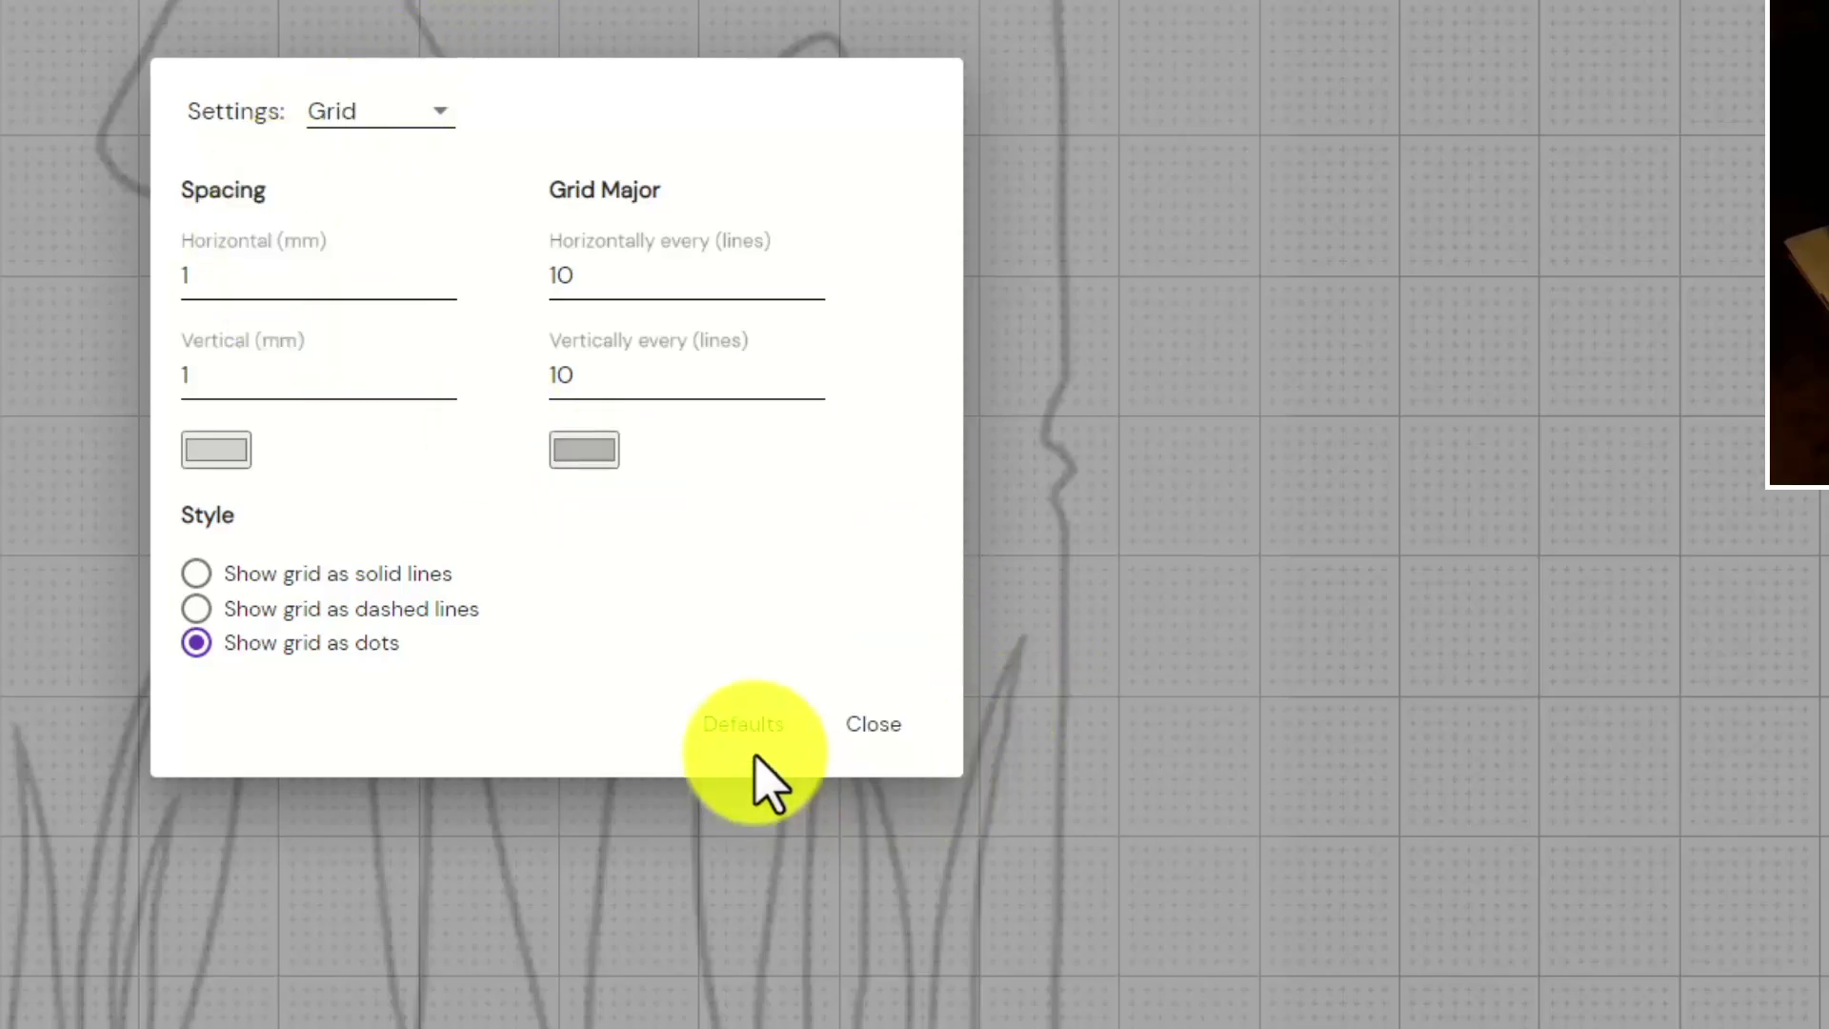
{"action": "left_click", "coordinate": [873, 723]}
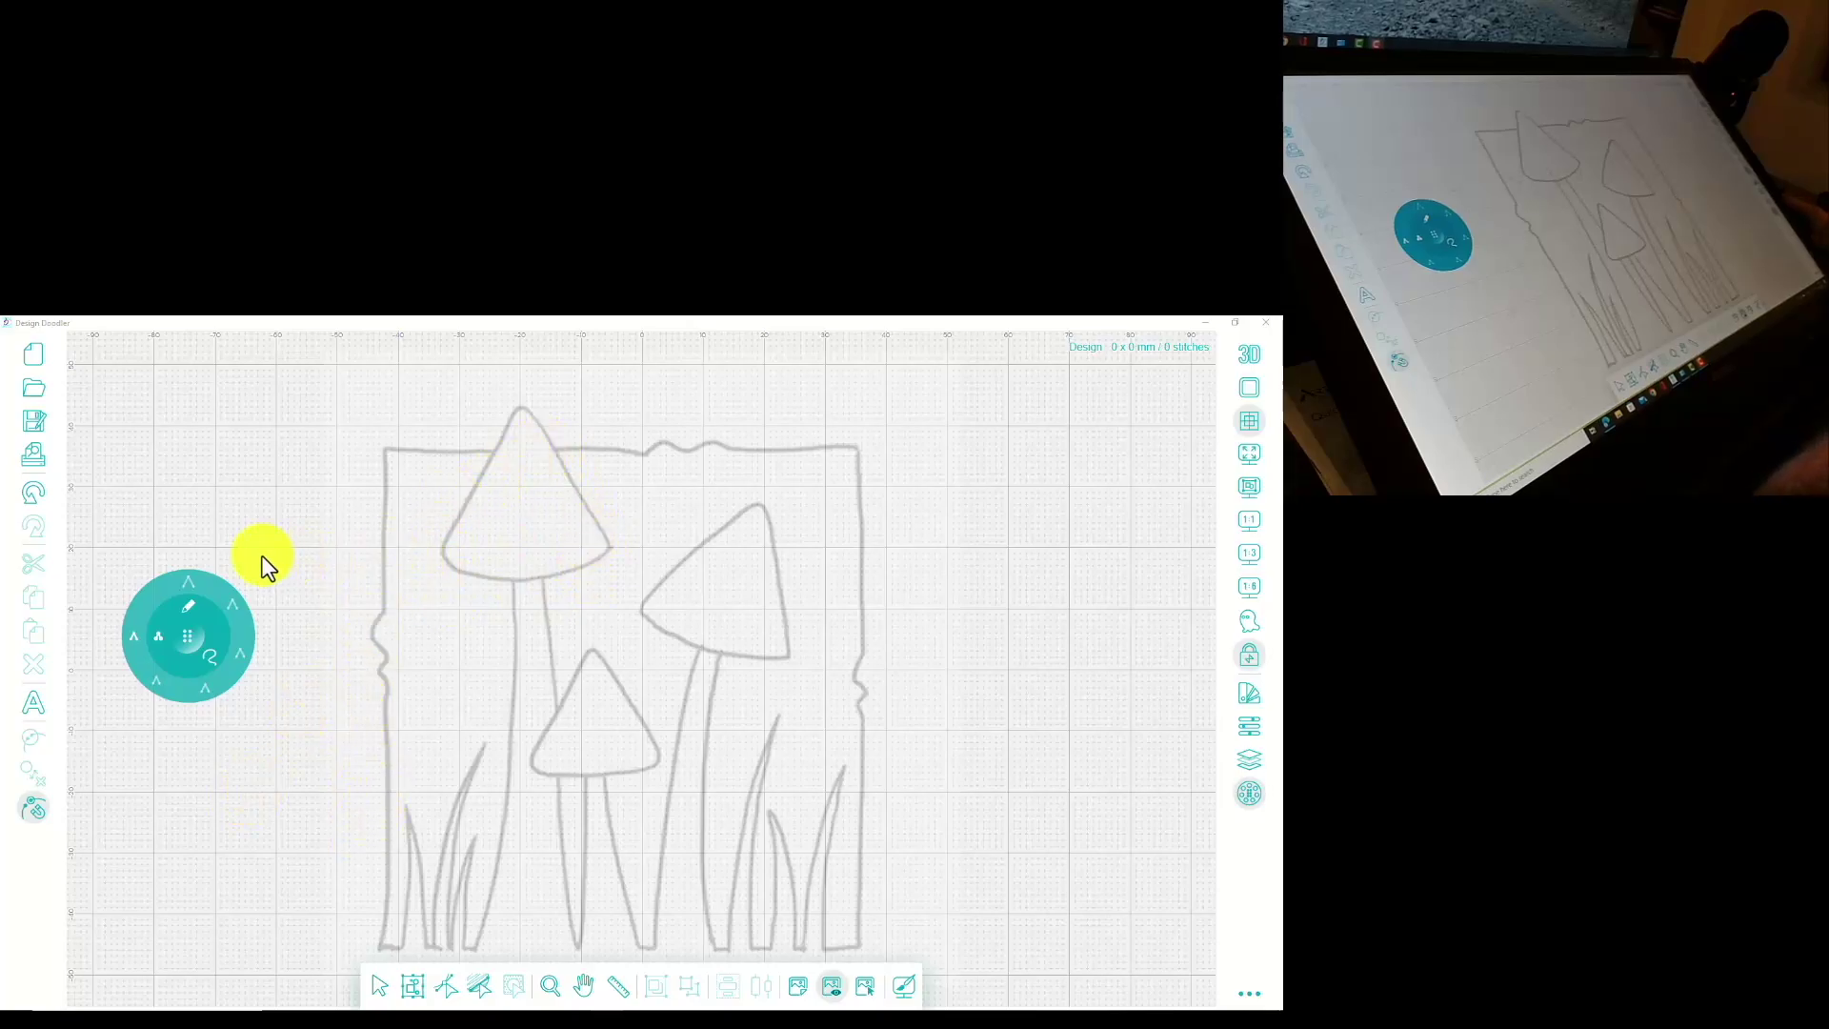
Choose the drawing brush and its secondary option on the circular tool wheel, leaving the wheel's outer ring collapsed
{"action": "left_click", "coordinate": [173, 612]}
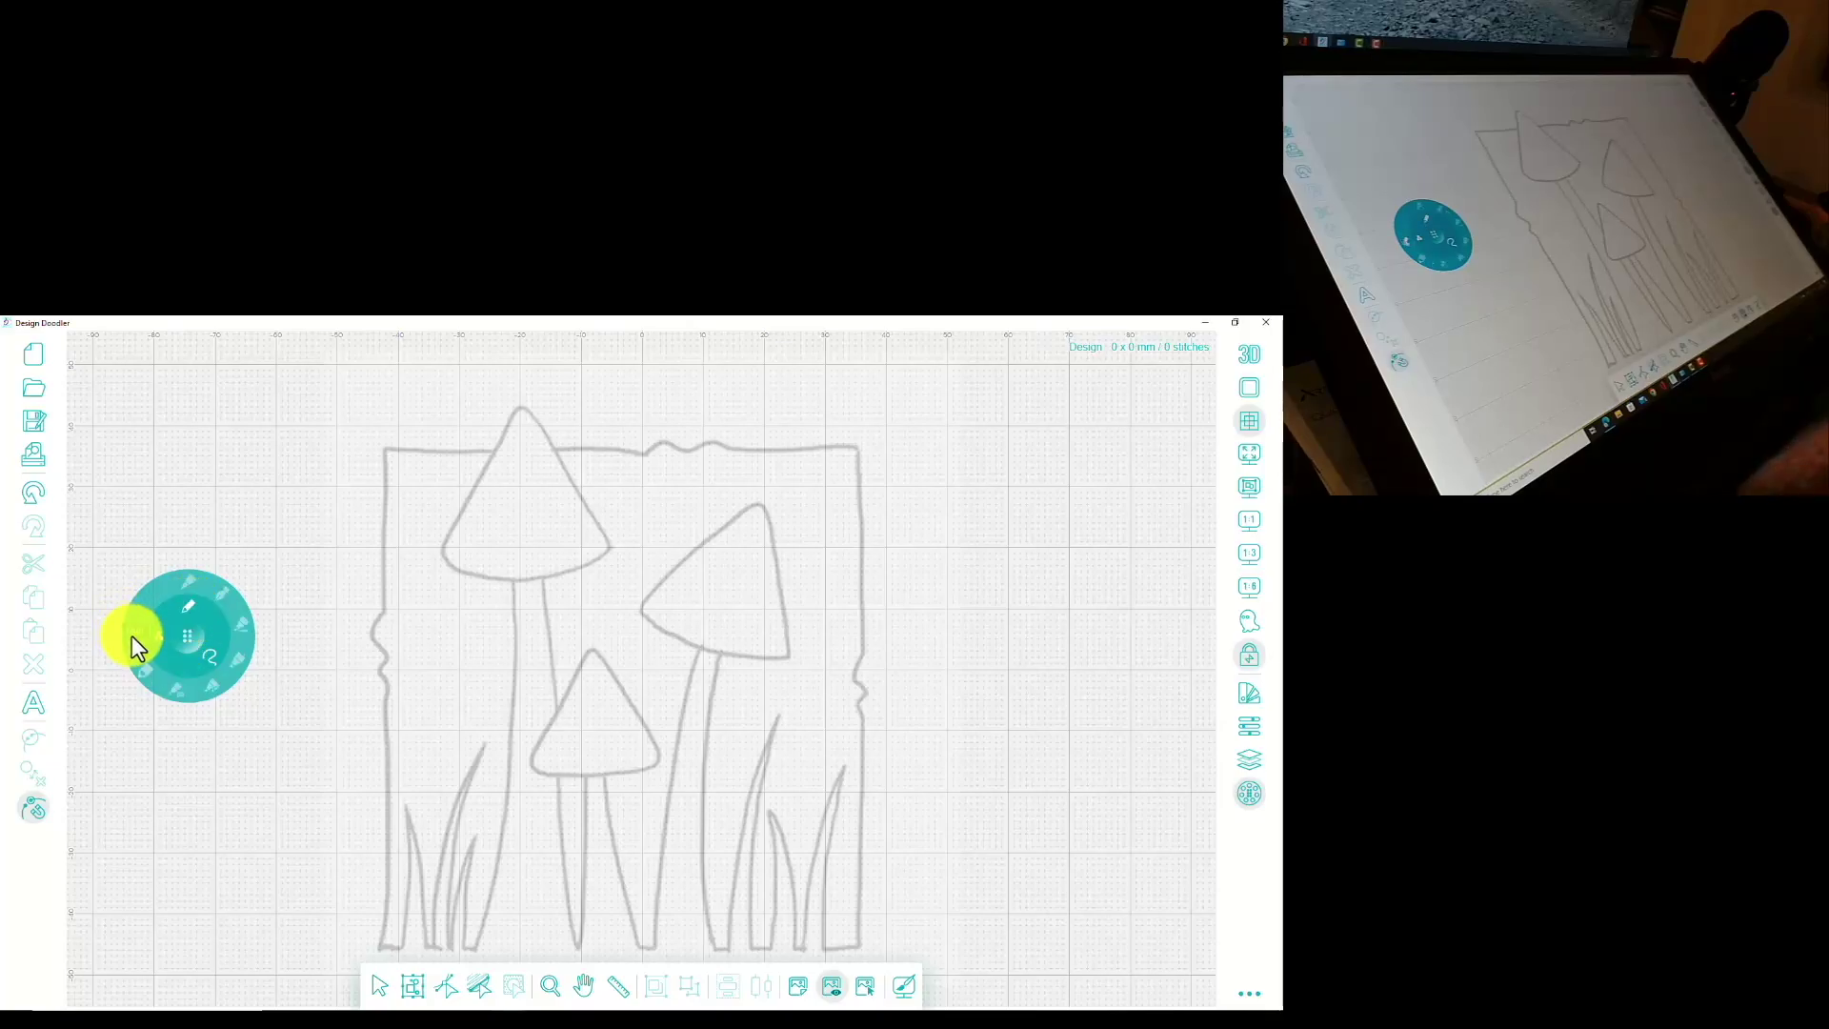
{"action": "left_click", "coordinate": [134, 637]}
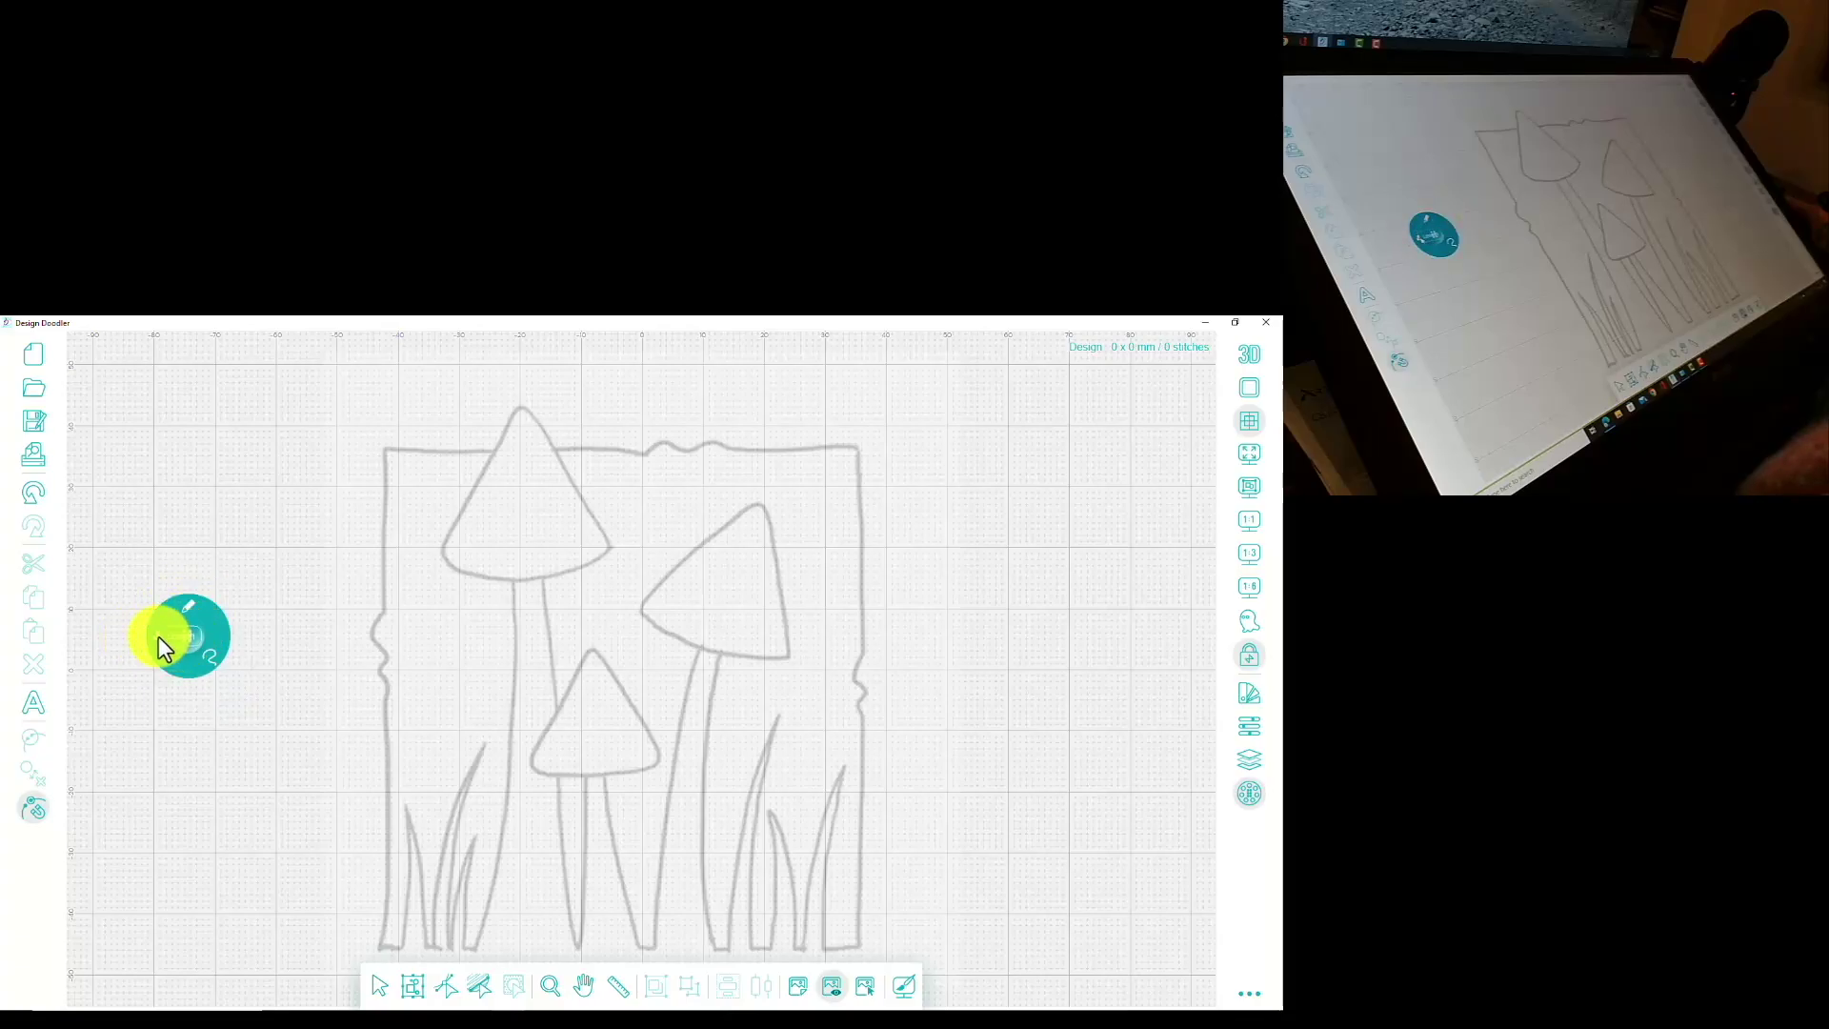
{"action": "left_click", "coordinate": [158, 637]}
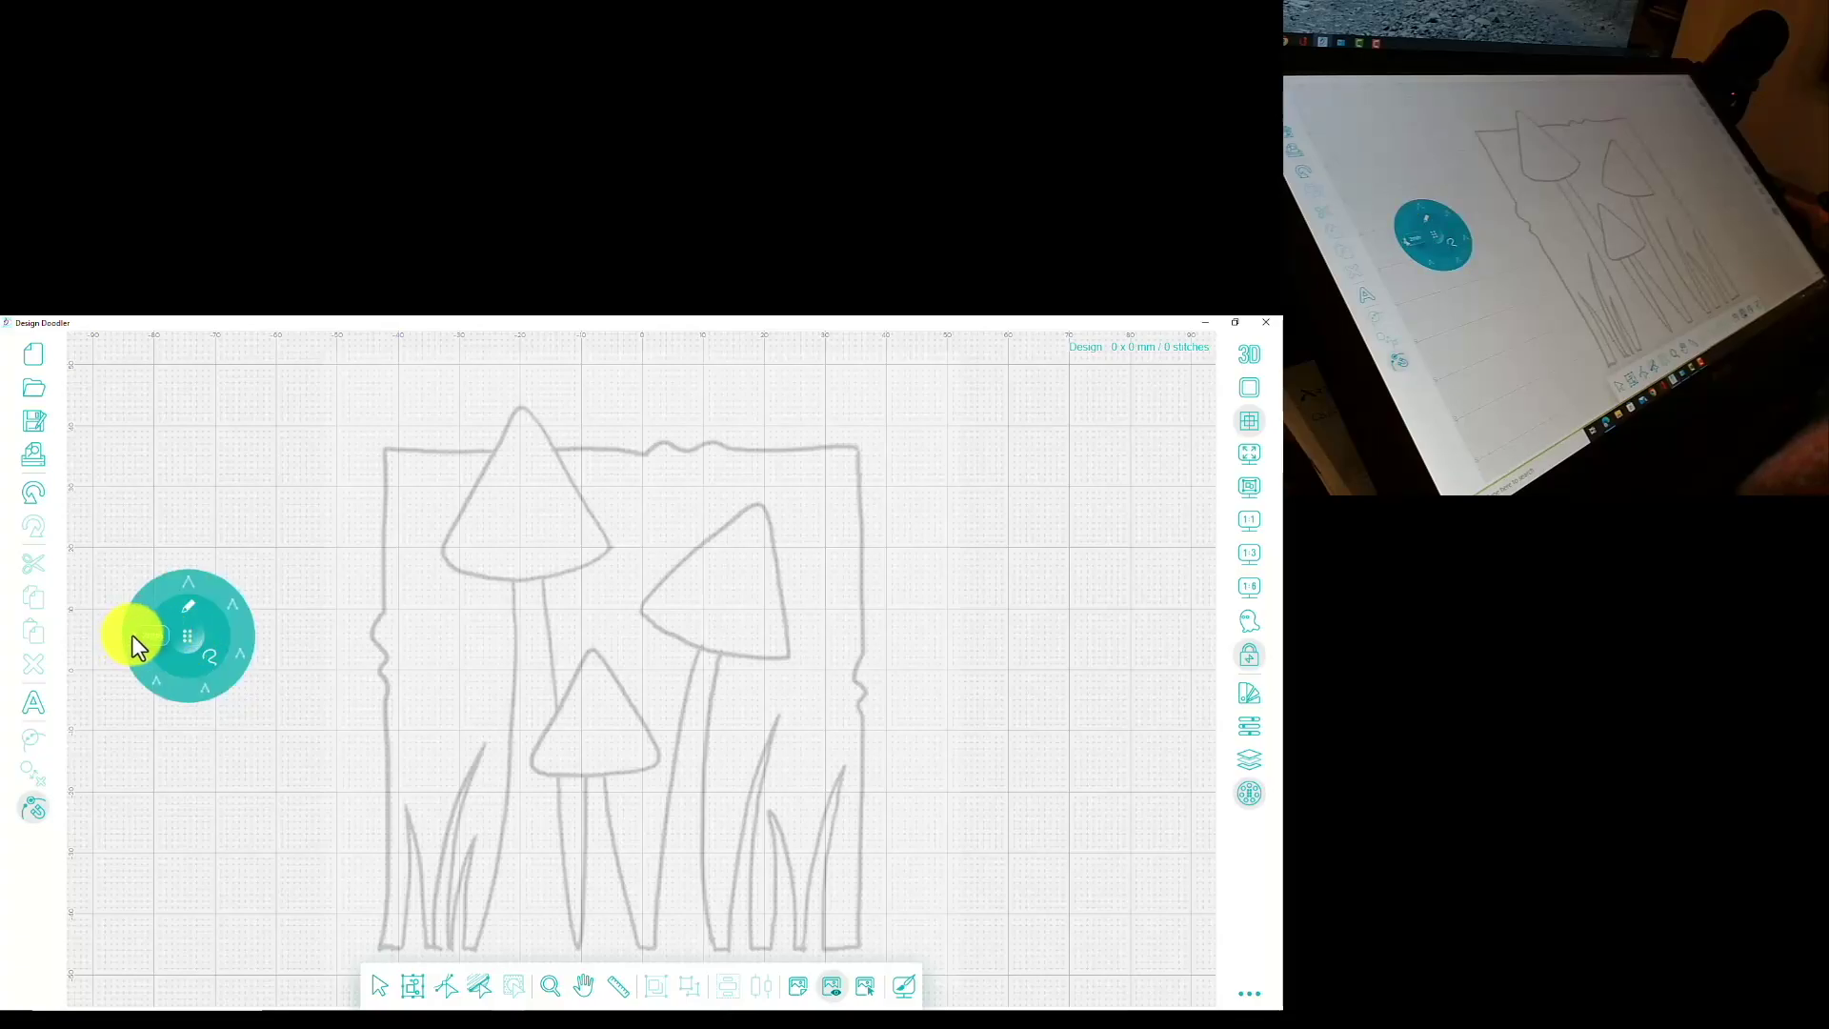
{"action": "left_click", "coordinate": [133, 636]}
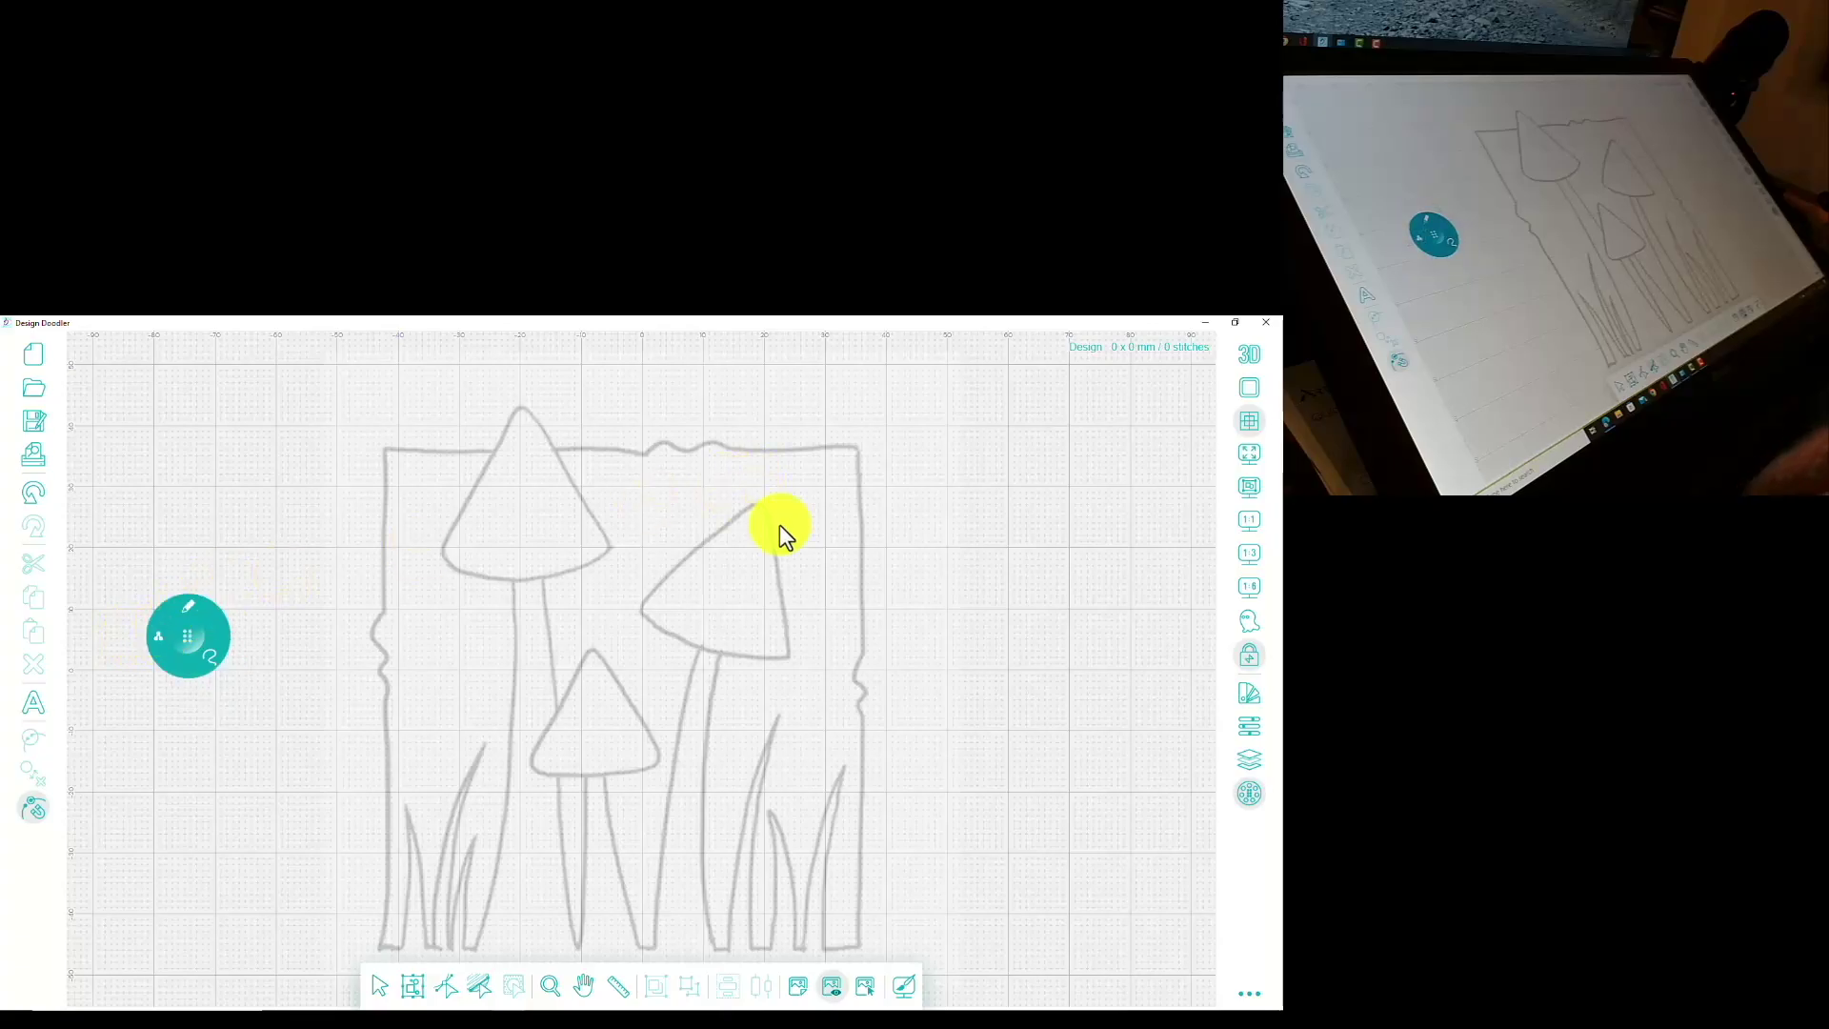
Display the thread colour palette and trace the small front mushroom's stem and cap in black, adding short zigzag strokes
{"action": "left_click", "coordinate": [1248, 692]}
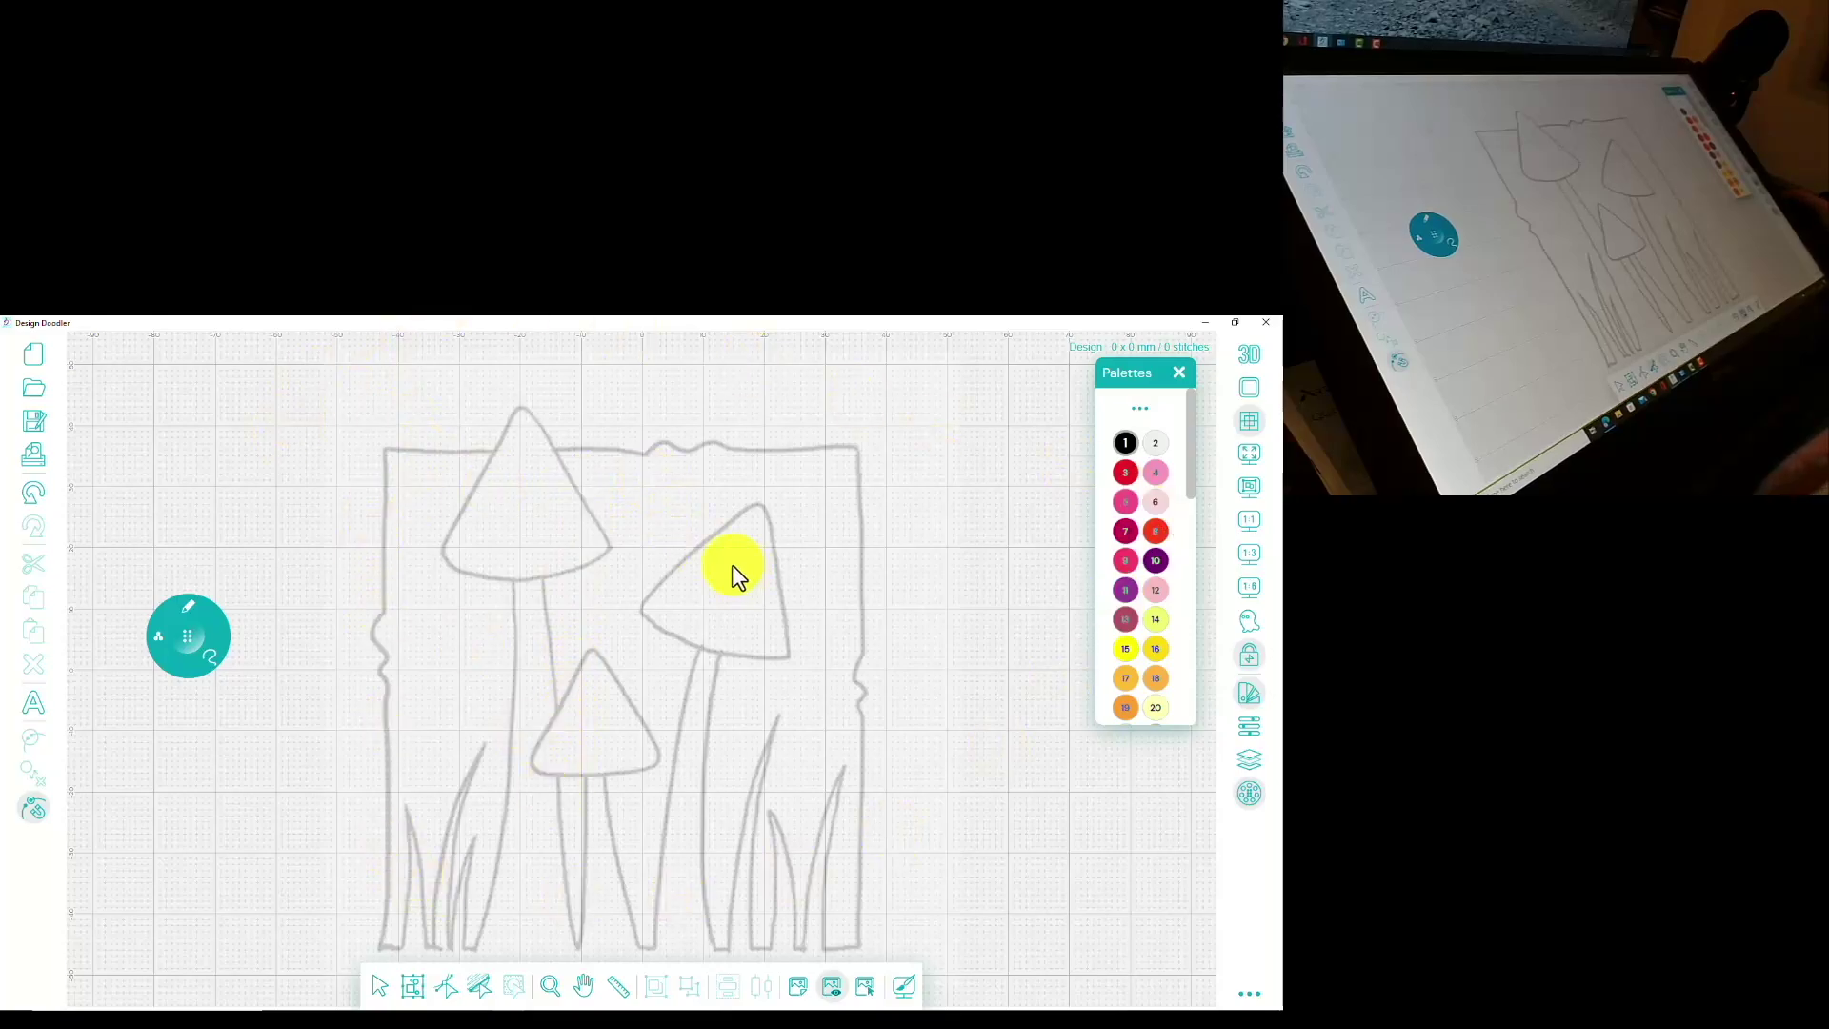
{"action": "left_click", "coordinate": [1248, 560]}
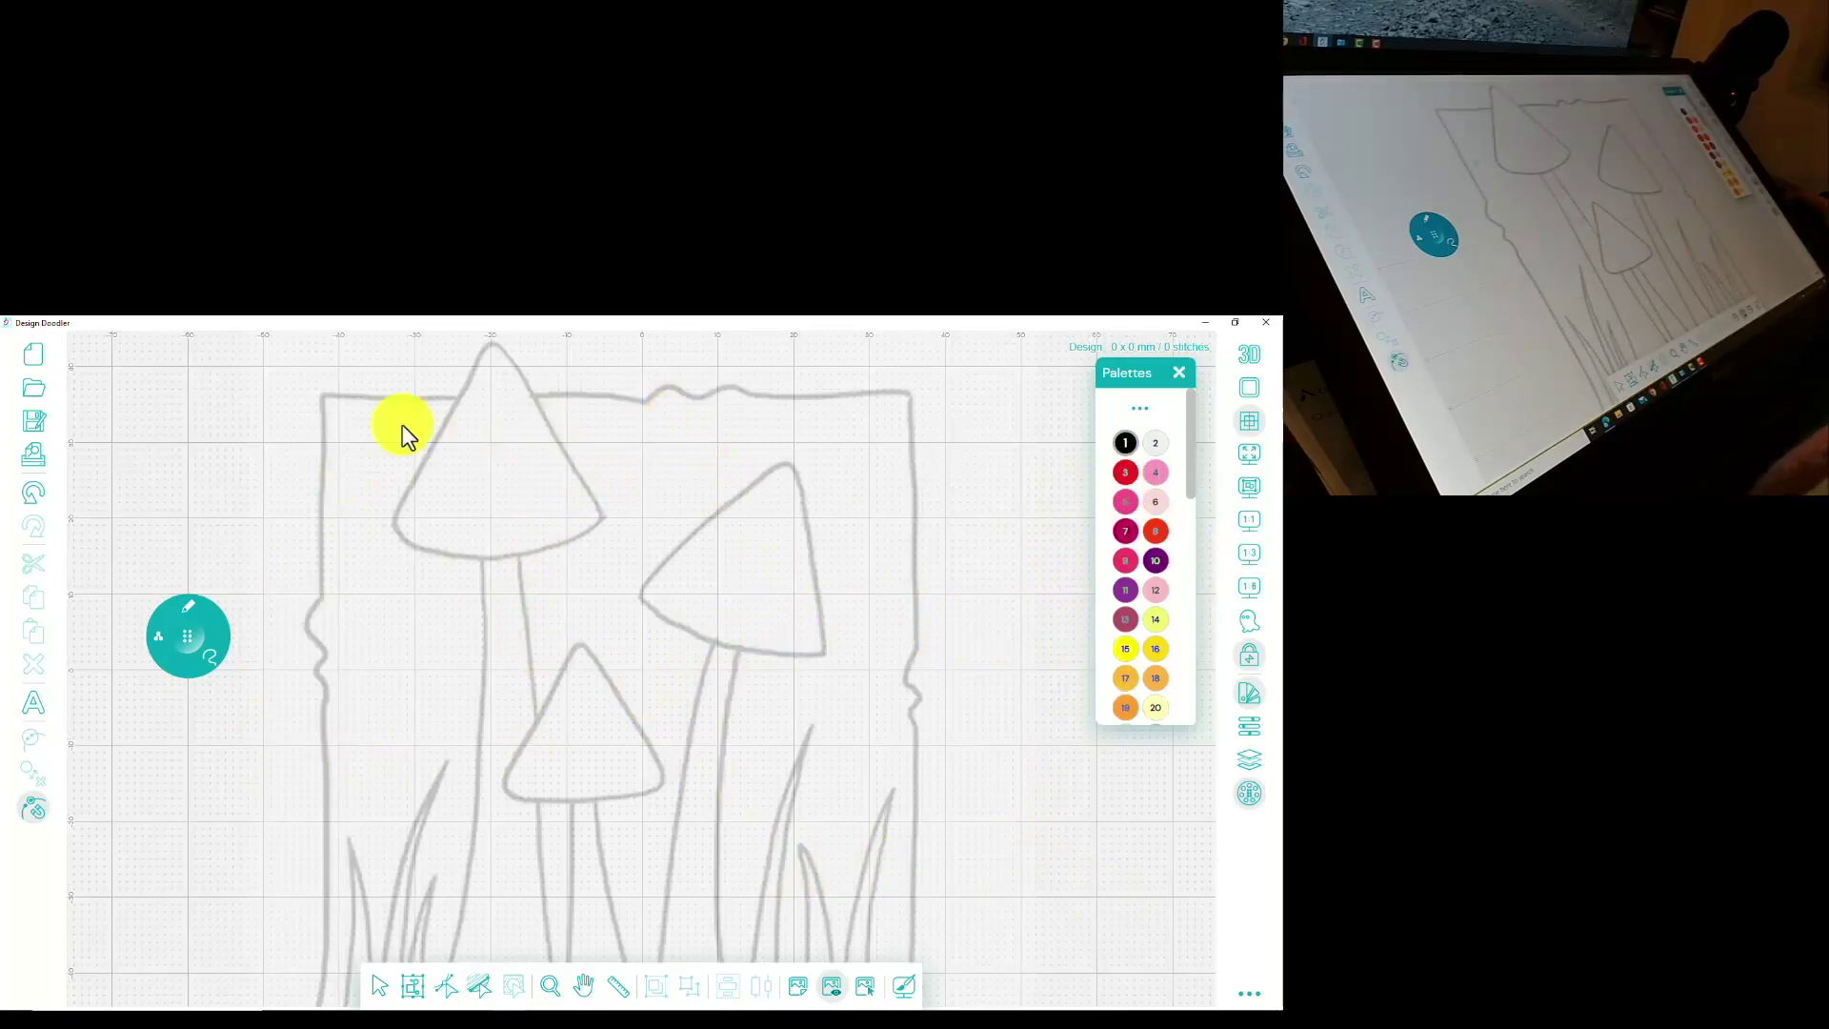
{"action": "left_click", "coordinate": [586, 994]}
{"action": "mouse_move", "coordinate": [653, 837]}
{"action": "left_mouse_down"}
{"action": "mouse_move", "coordinate": [690, 695]}
{"action": "mouse_move", "coordinate": [645, 800]}
{"action": "mouse_move", "coordinate": [686, 816]}
{"action": "mouse_move", "coordinate": [604, 812]}
{"action": "mouse_move", "coordinate": [653, 784]}
{"action": "mouse_move", "coordinate": [677, 815]}
{"action": "mouse_move", "coordinate": [677, 760]}
{"action": "mouse_move", "coordinate": [645, 763]}
{"action": "mouse_move", "coordinate": [641, 809]}
{"action": "mouse_move", "coordinate": [592, 752]}
{"action": "mouse_move", "coordinate": [664, 762]}
{"action": "left_mouse_up"}
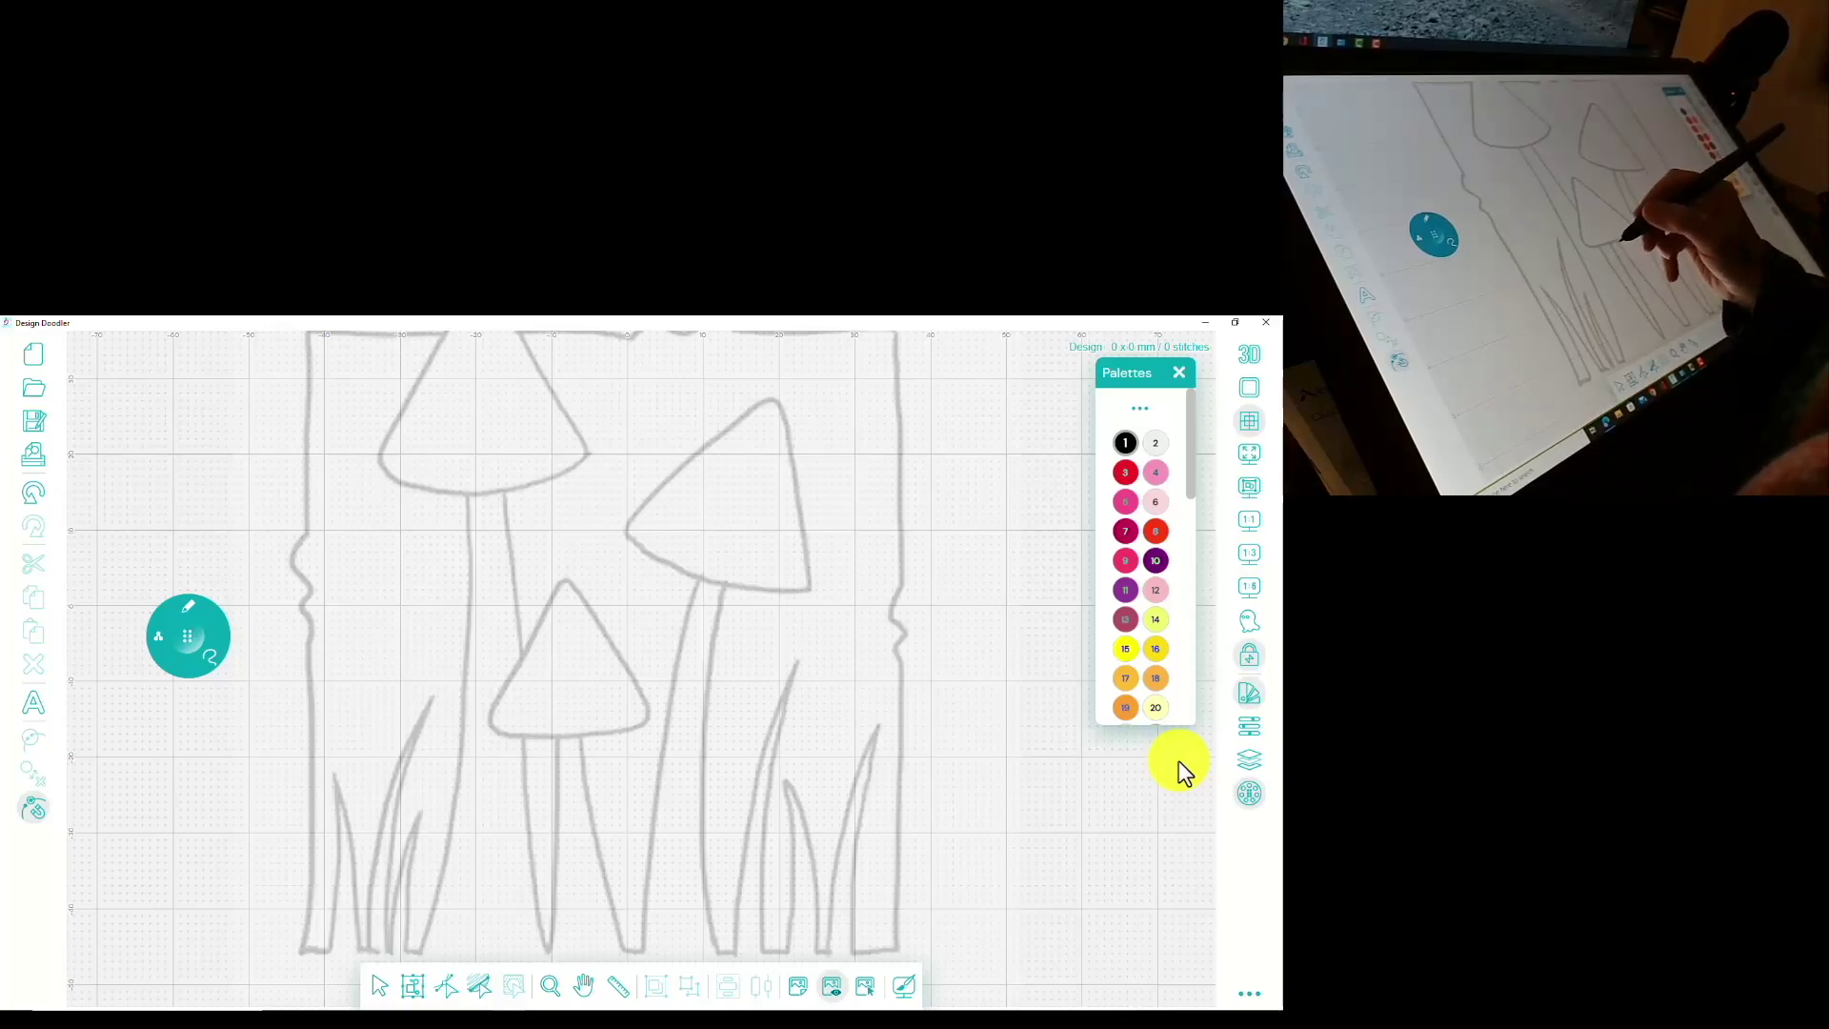
{"action": "left_click_drag", "start_coordinate": [555, 737], "coordinate": [558, 842]}
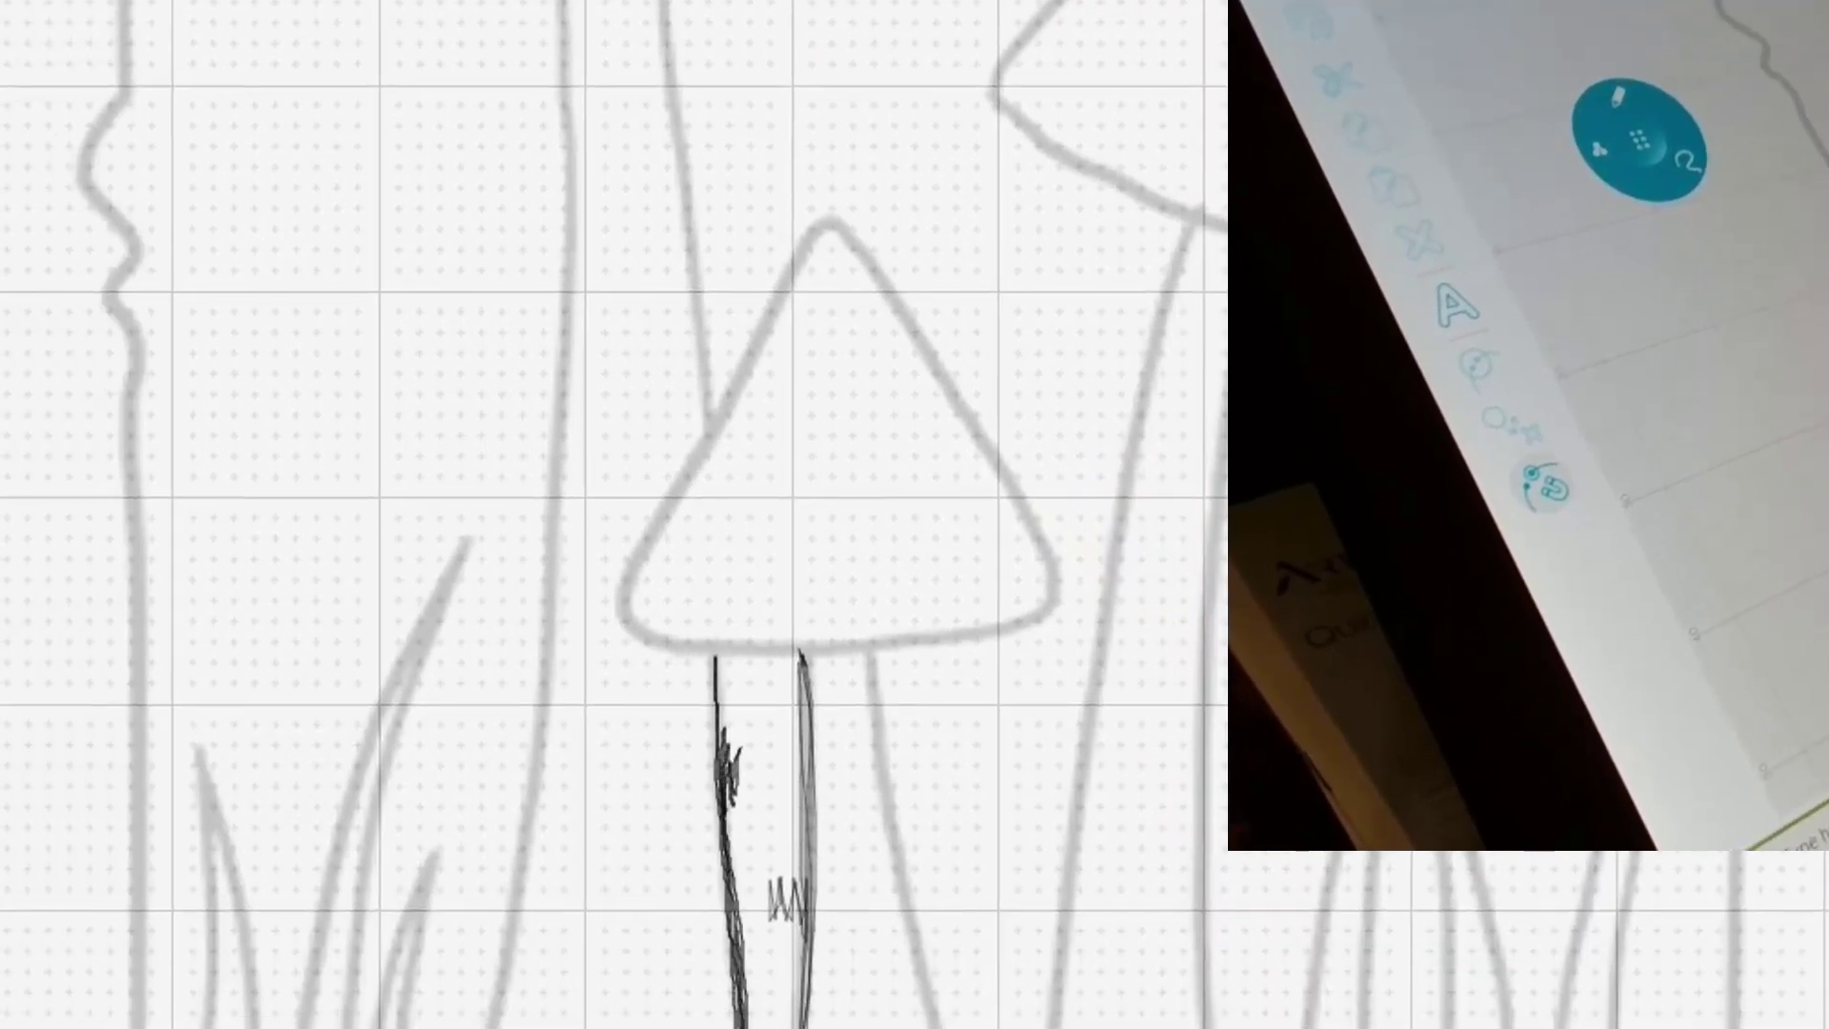
{"action": "left_click", "coordinate": [709, 657]}
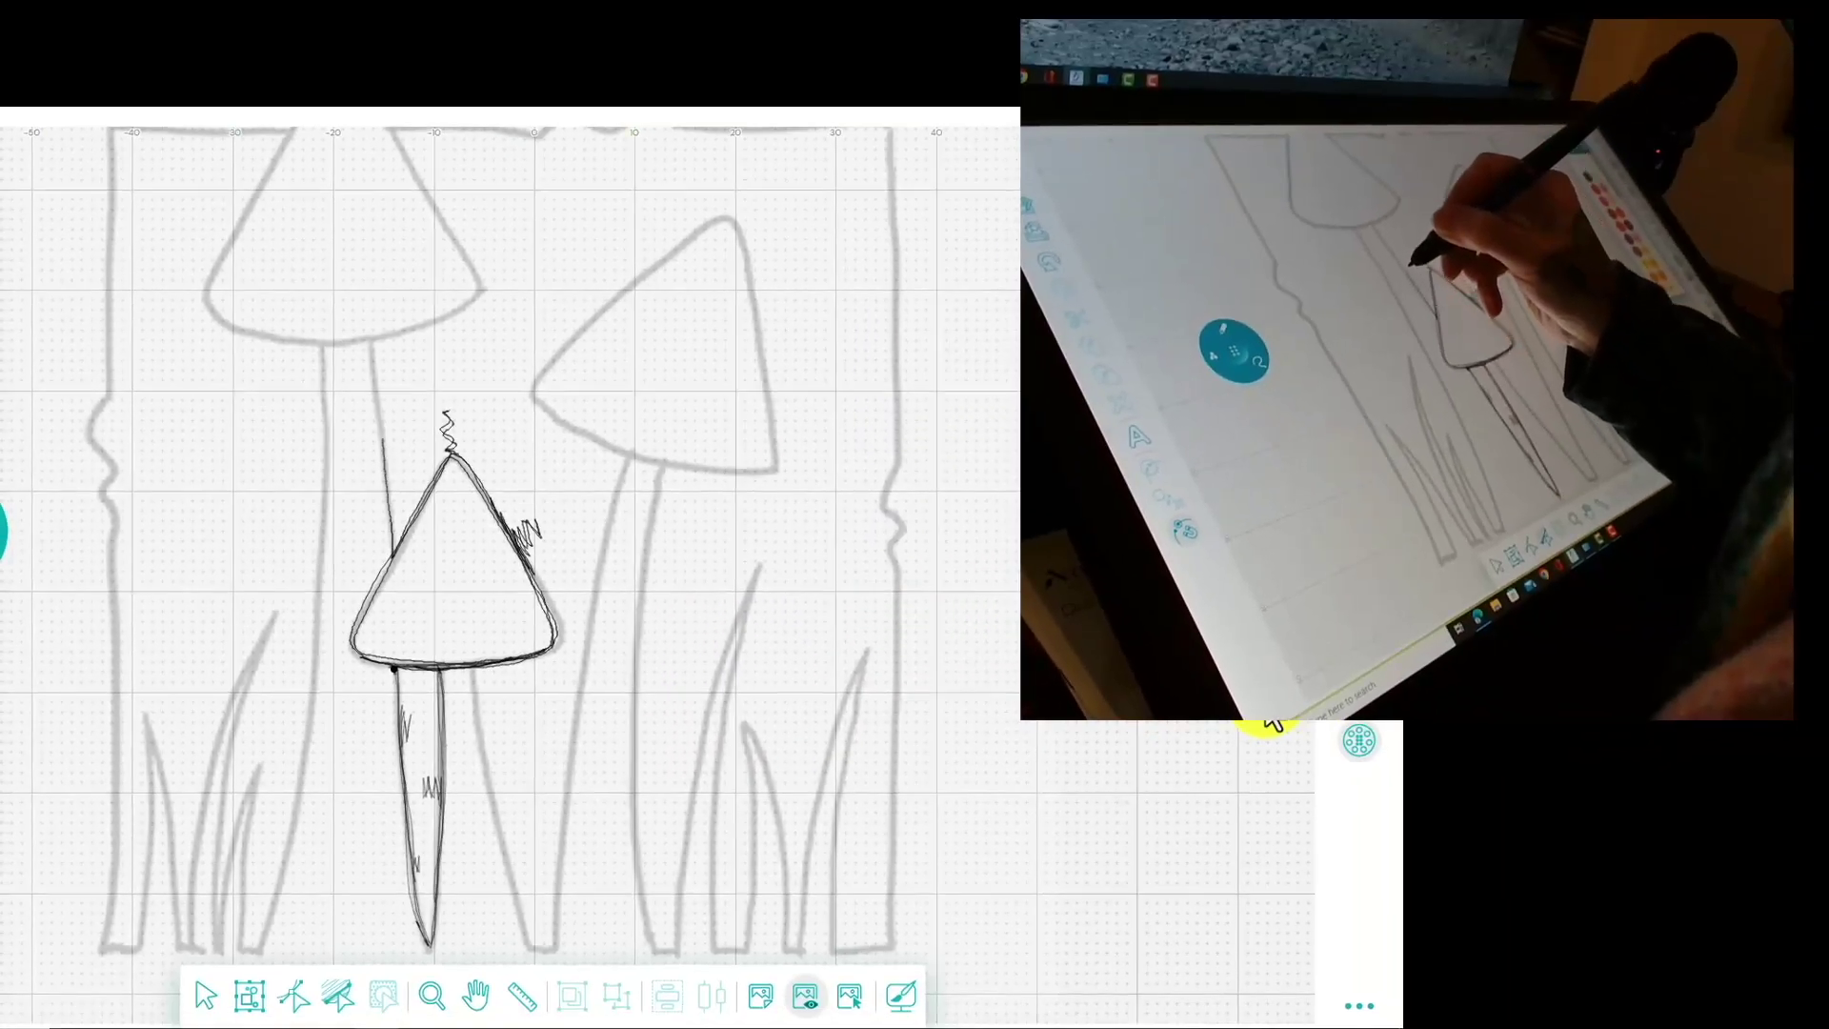
Trace the right edge of the tall left mushroom's stem above the small cap, with short zigzag strokes beside it
{"action": "mouse_move", "coordinate": [383, 441]}
{"action": "left_mouse_down"}
{"action": "mouse_move", "coordinate": [372, 341]}
{"action": "mouse_move", "coordinate": [389, 557]}
{"action": "left_mouse_up"}
{"action": "left_click_drag", "start_coordinate": [374, 336], "coordinate": [392, 542]}
{"action": "left_click_drag", "start_coordinate": [385, 458], "coordinate": [397, 440]}
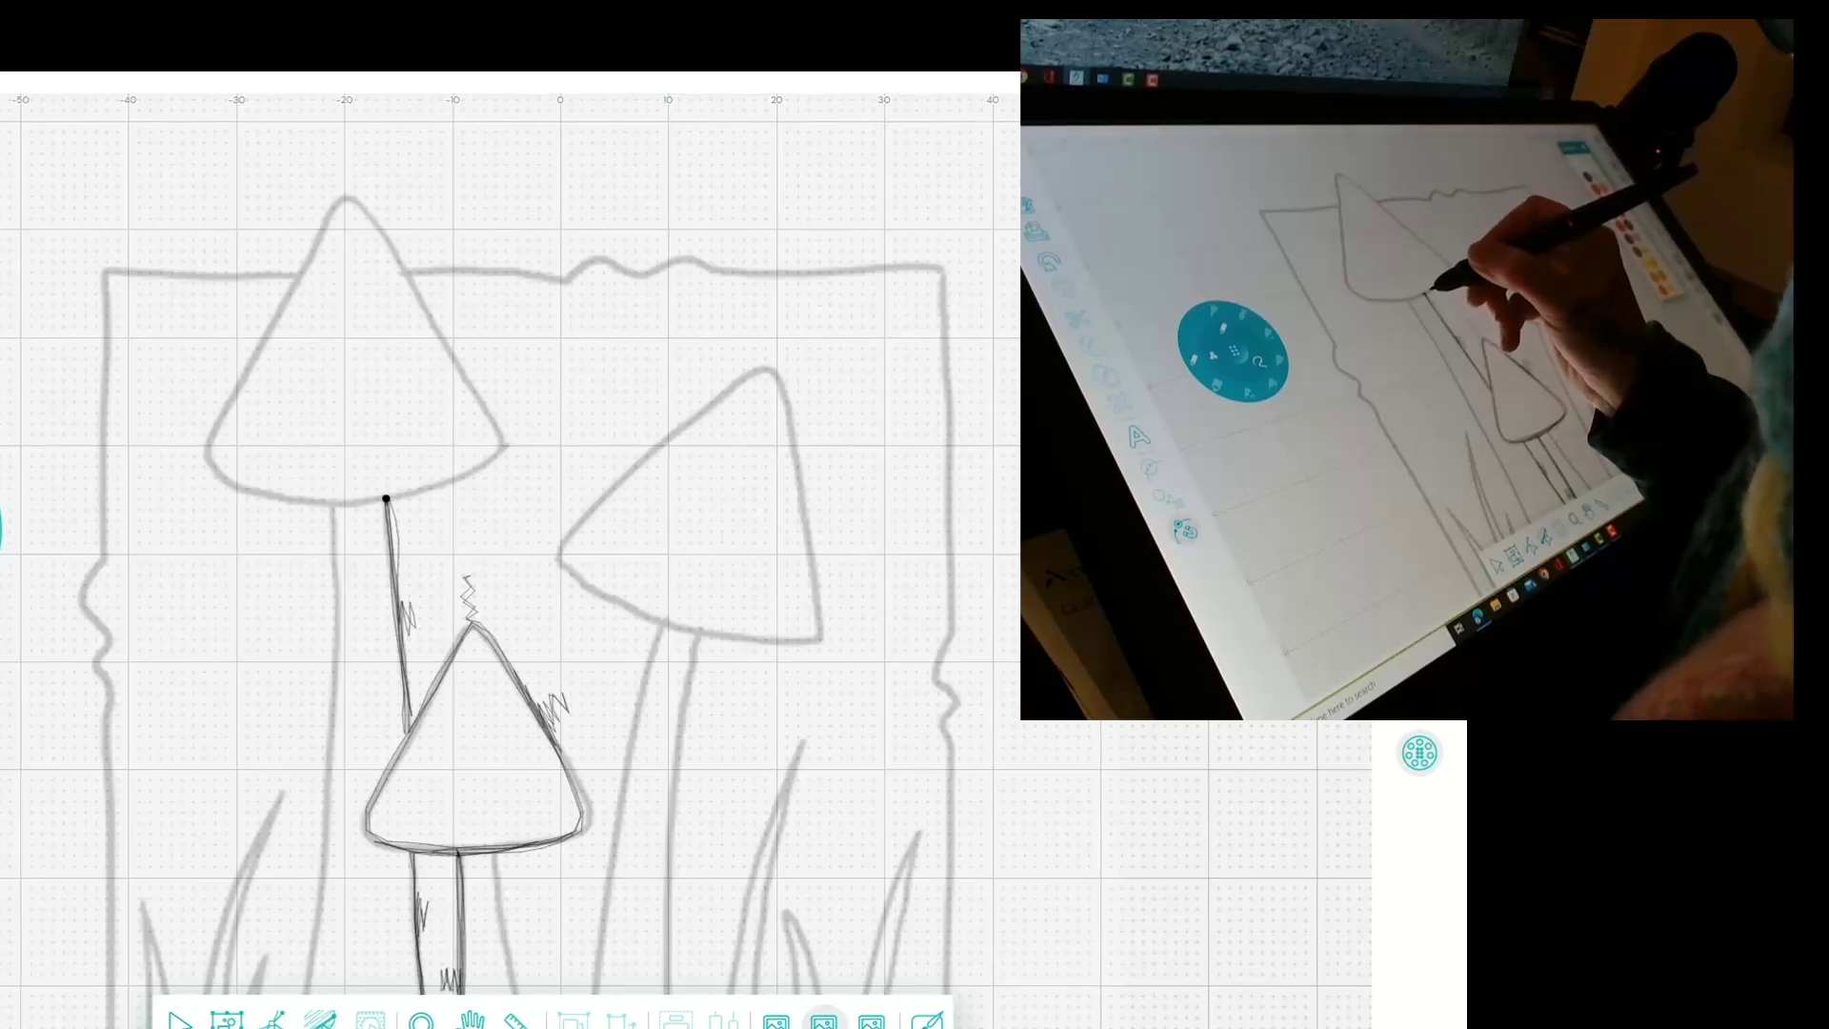
Trace the tall left mushroom's cap all the way around, adding zigzag strokes at its tip and along its right side
{"action": "mouse_move", "coordinate": [386, 498]}
{"action": "left_mouse_down"}
{"action": "mouse_move", "coordinate": [497, 448]}
{"action": "mouse_move", "coordinate": [386, 495]}
{"action": "left_mouse_up"}
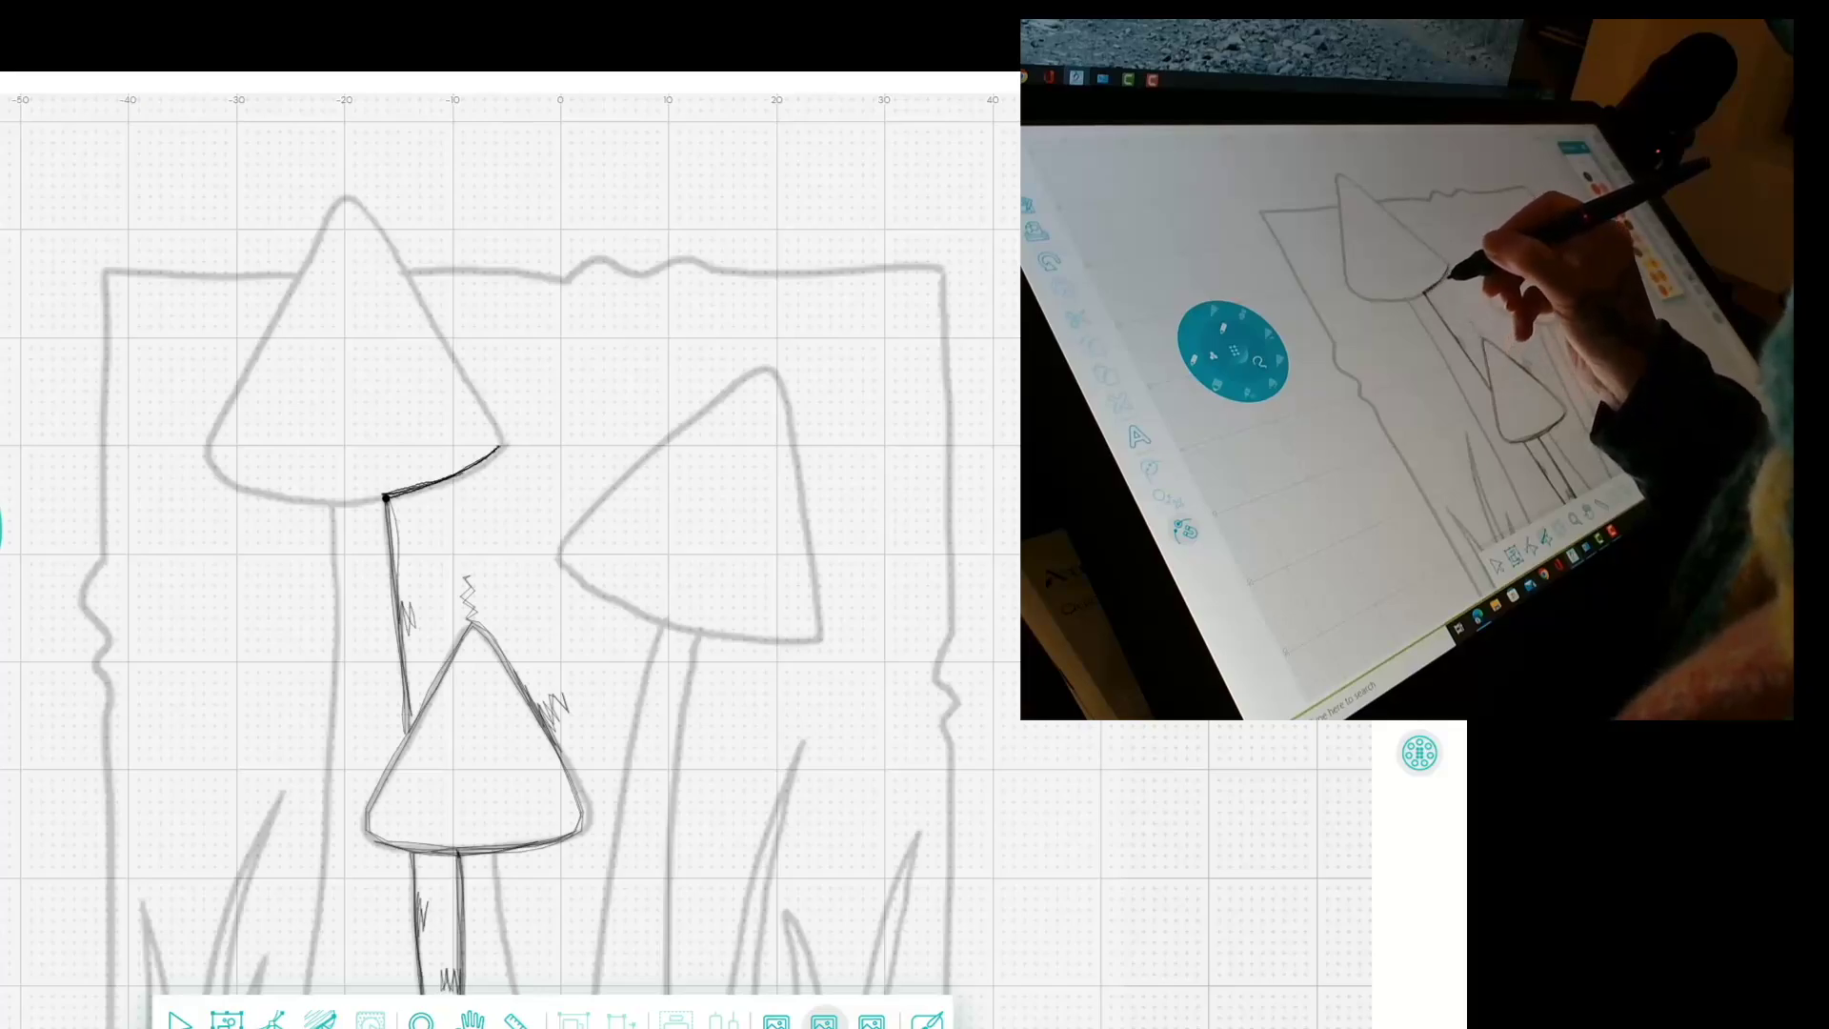
{"action": "mouse_move", "coordinate": [386, 497]}
{"action": "left_mouse_down"}
{"action": "mouse_move", "coordinate": [503, 442]}
{"action": "mouse_move", "coordinate": [409, 282]}
{"action": "mouse_move", "coordinate": [463, 365]}
{"action": "left_mouse_up"}
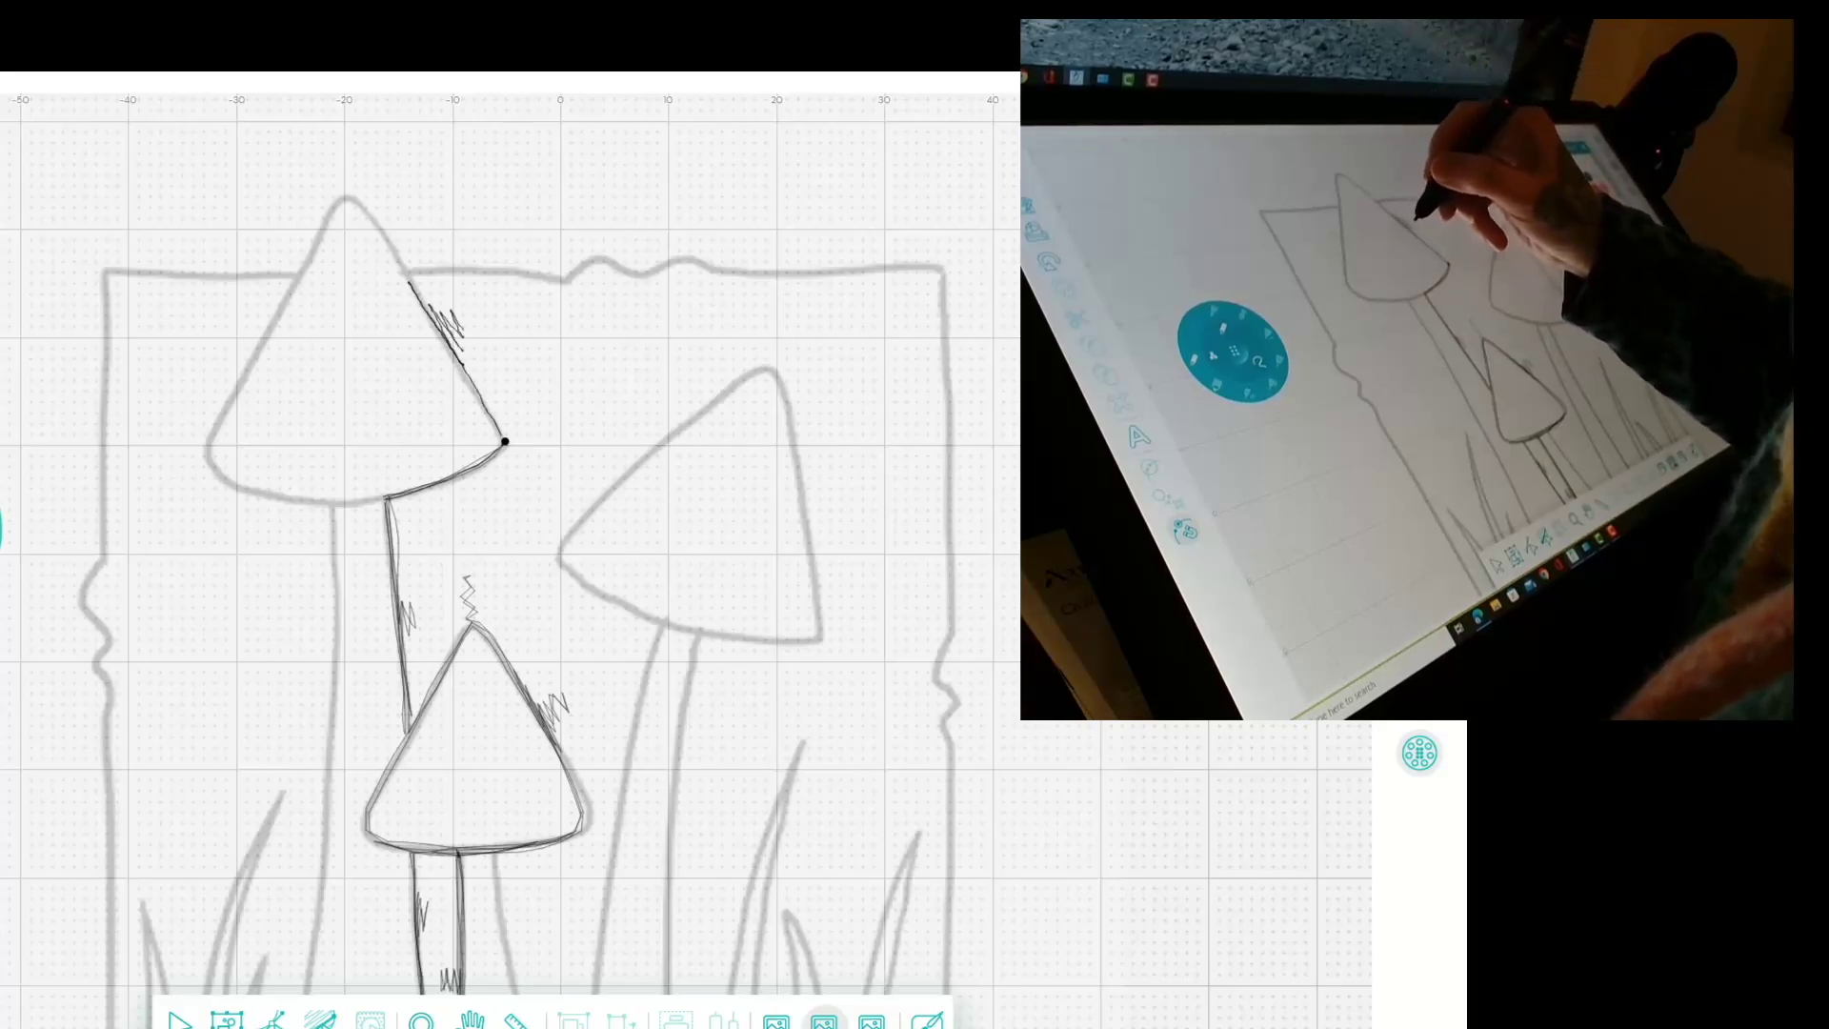
{"action": "left_click_drag", "start_coordinate": [410, 281], "coordinate": [352, 196]}
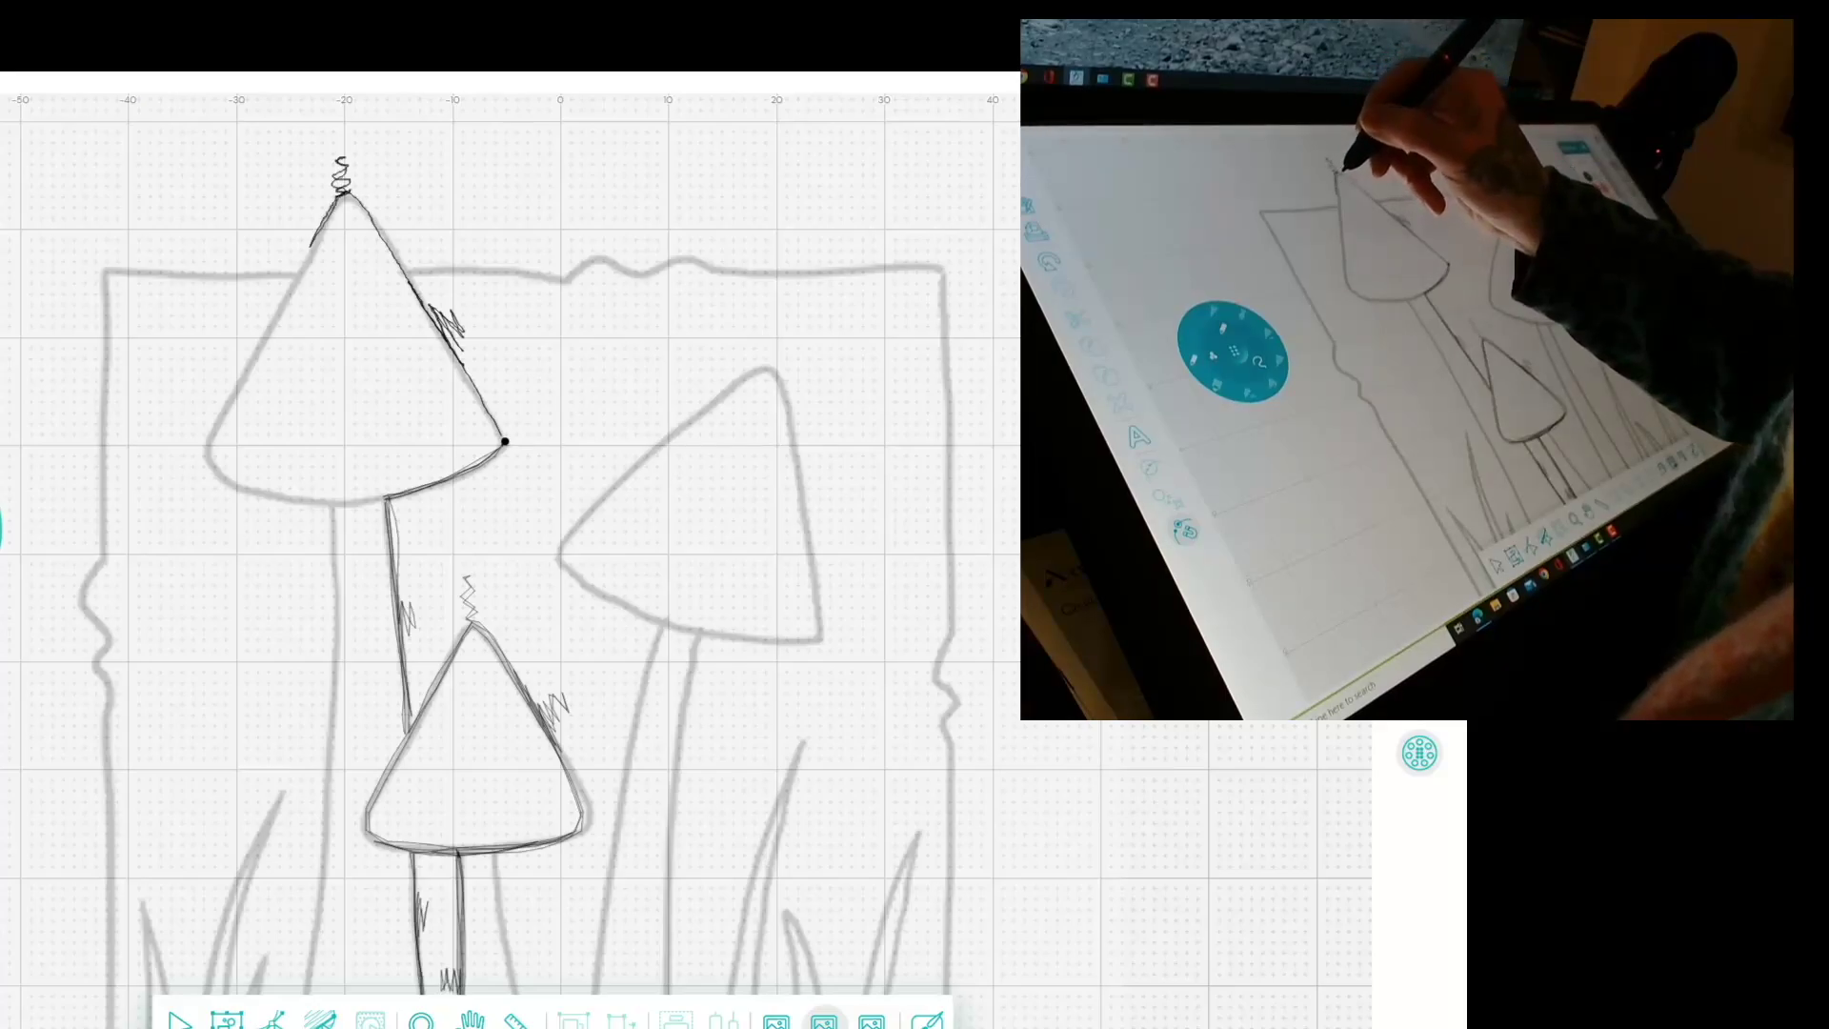
{"action": "left_click_drag", "start_coordinate": [500, 437], "coordinate": [486, 417]}
{"action": "mouse_move", "coordinate": [379, 228]}
{"action": "left_mouse_down"}
{"action": "mouse_move", "coordinate": [350, 192]}
{"action": "mouse_move", "coordinate": [203, 445]}
{"action": "left_mouse_up"}
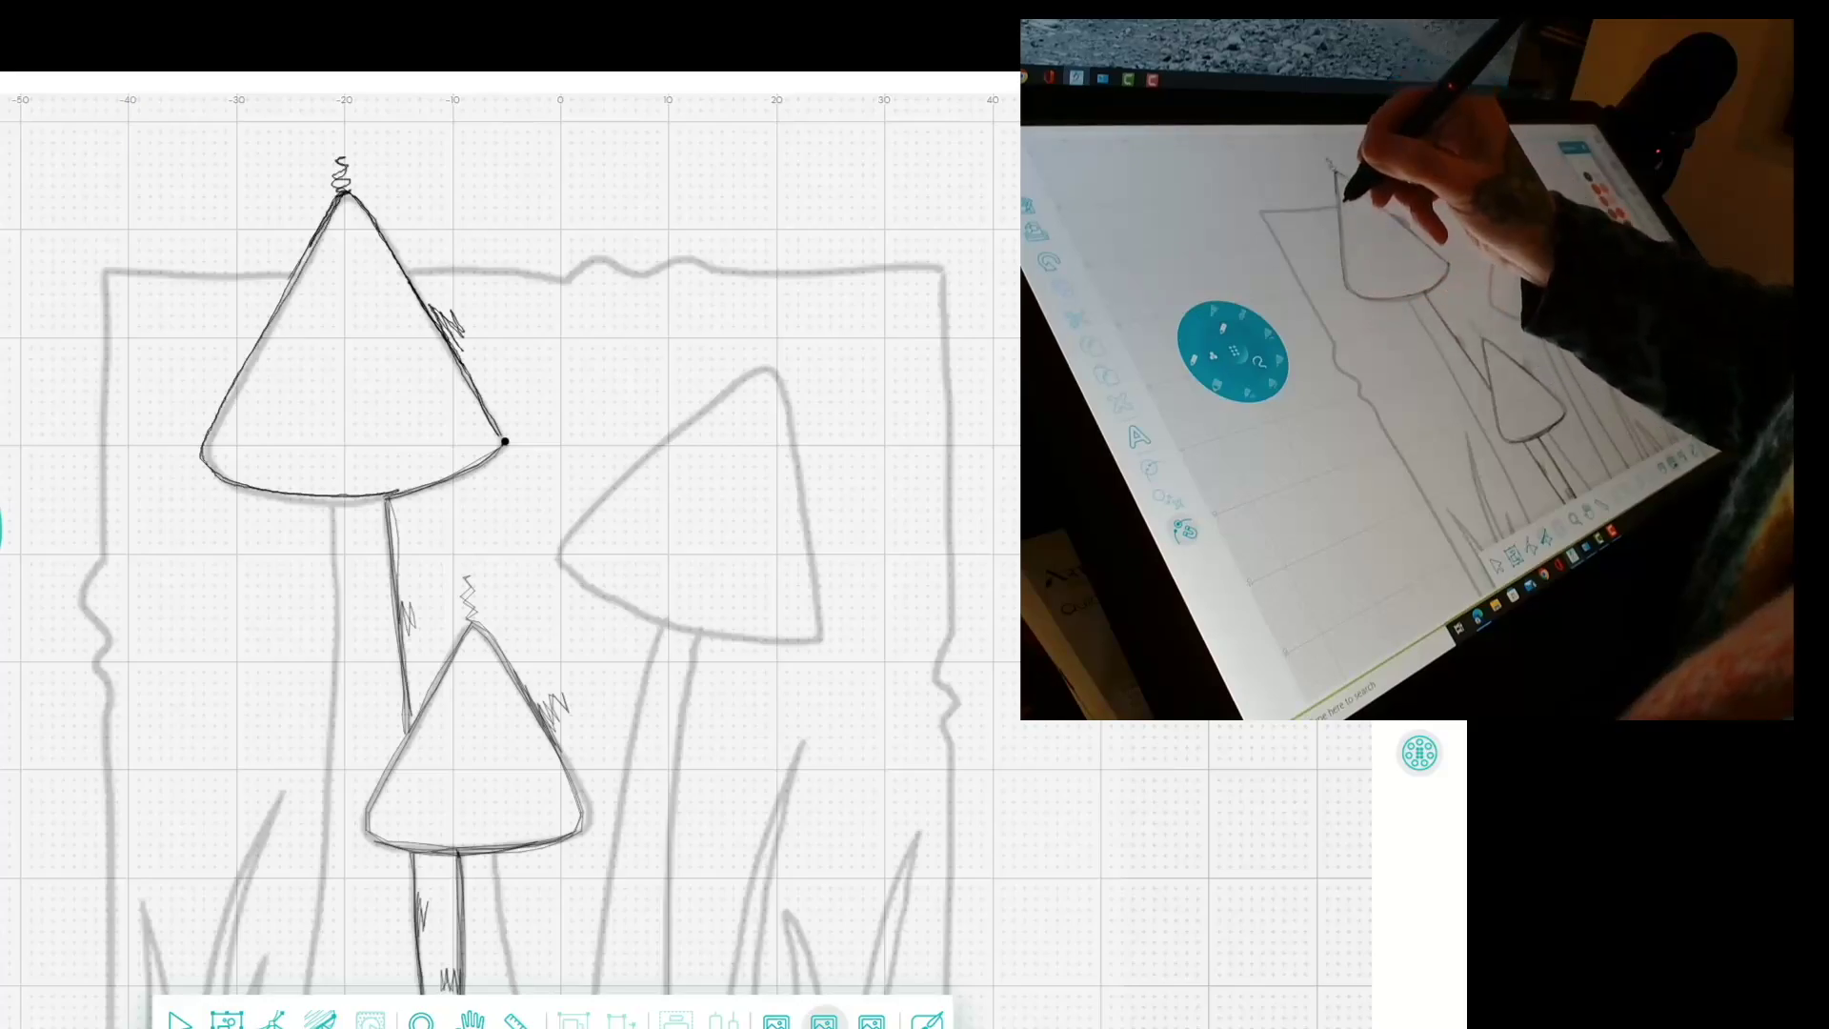
{"action": "left_click_drag", "start_coordinate": [289, 277], "coordinate": [204, 461]}
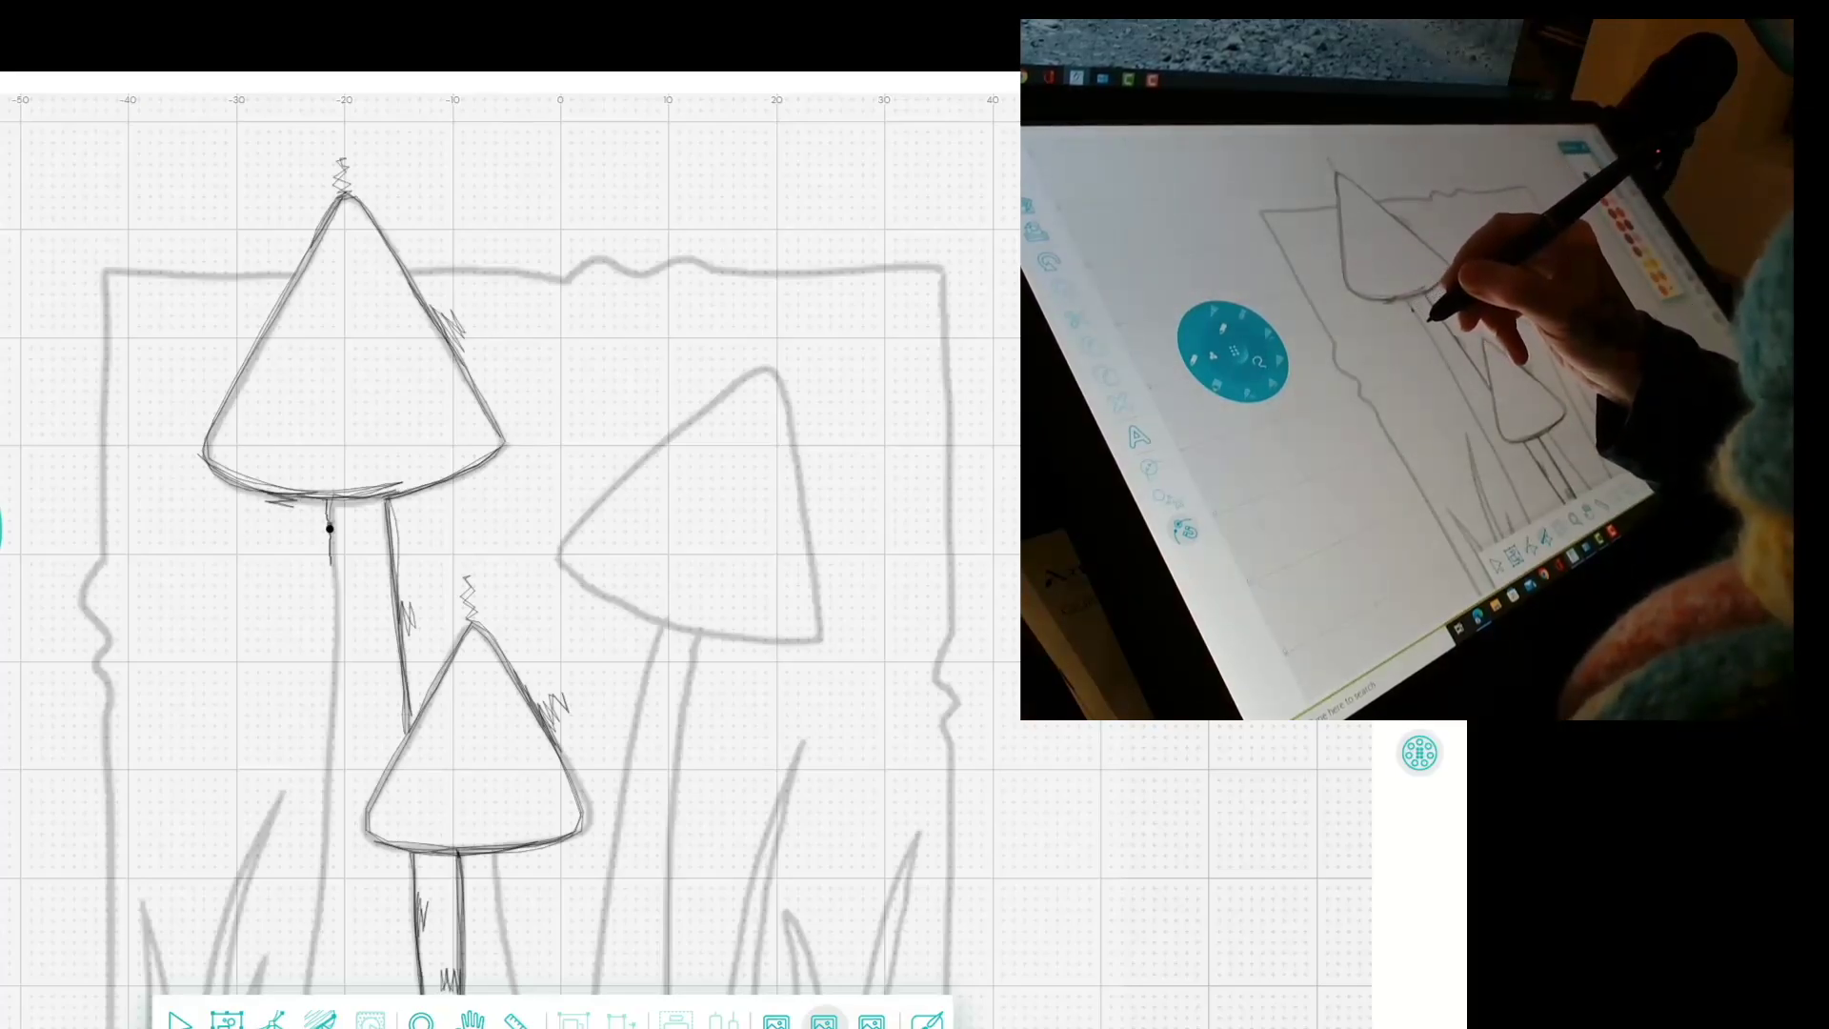
Trace the left edge of the tall mushroom's stem from the cap toward the ground, undoing the first stroke and redrawing it
{"action": "left_click_drag", "start_coordinate": [330, 528], "coordinate": [333, 610]}
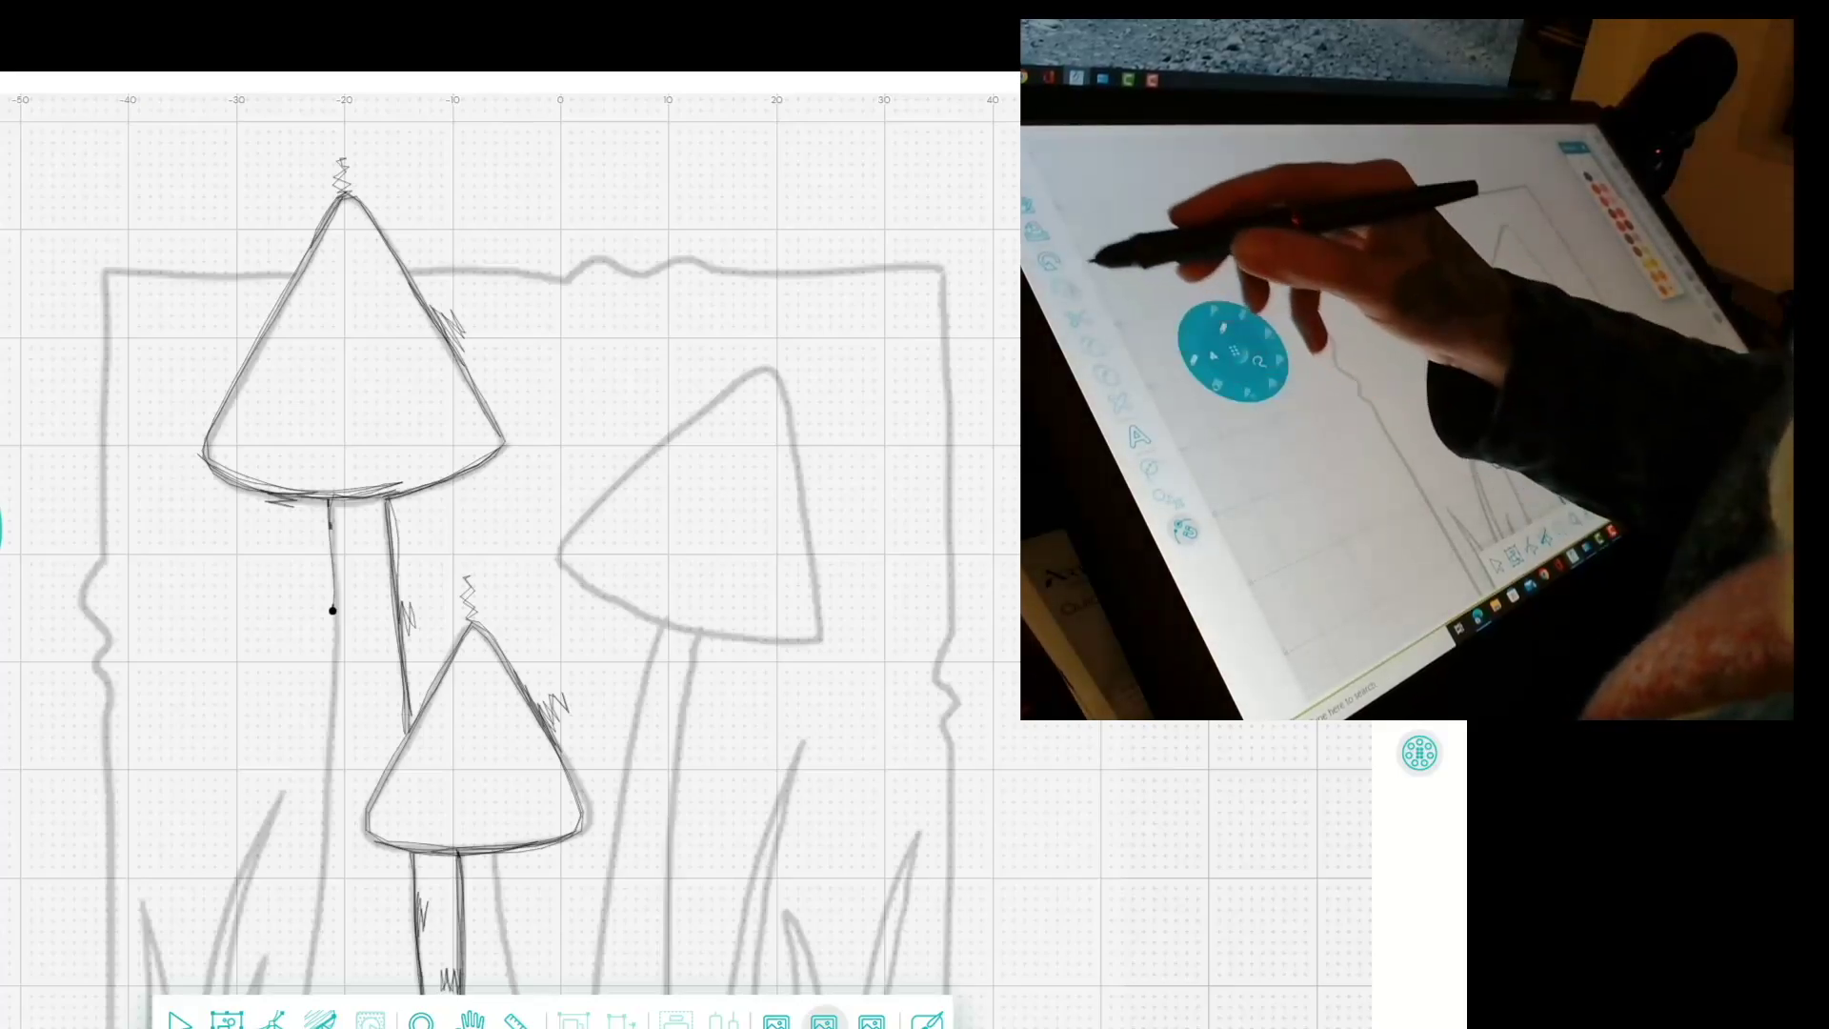
{"action": "key", "text": "ctrl+z"}
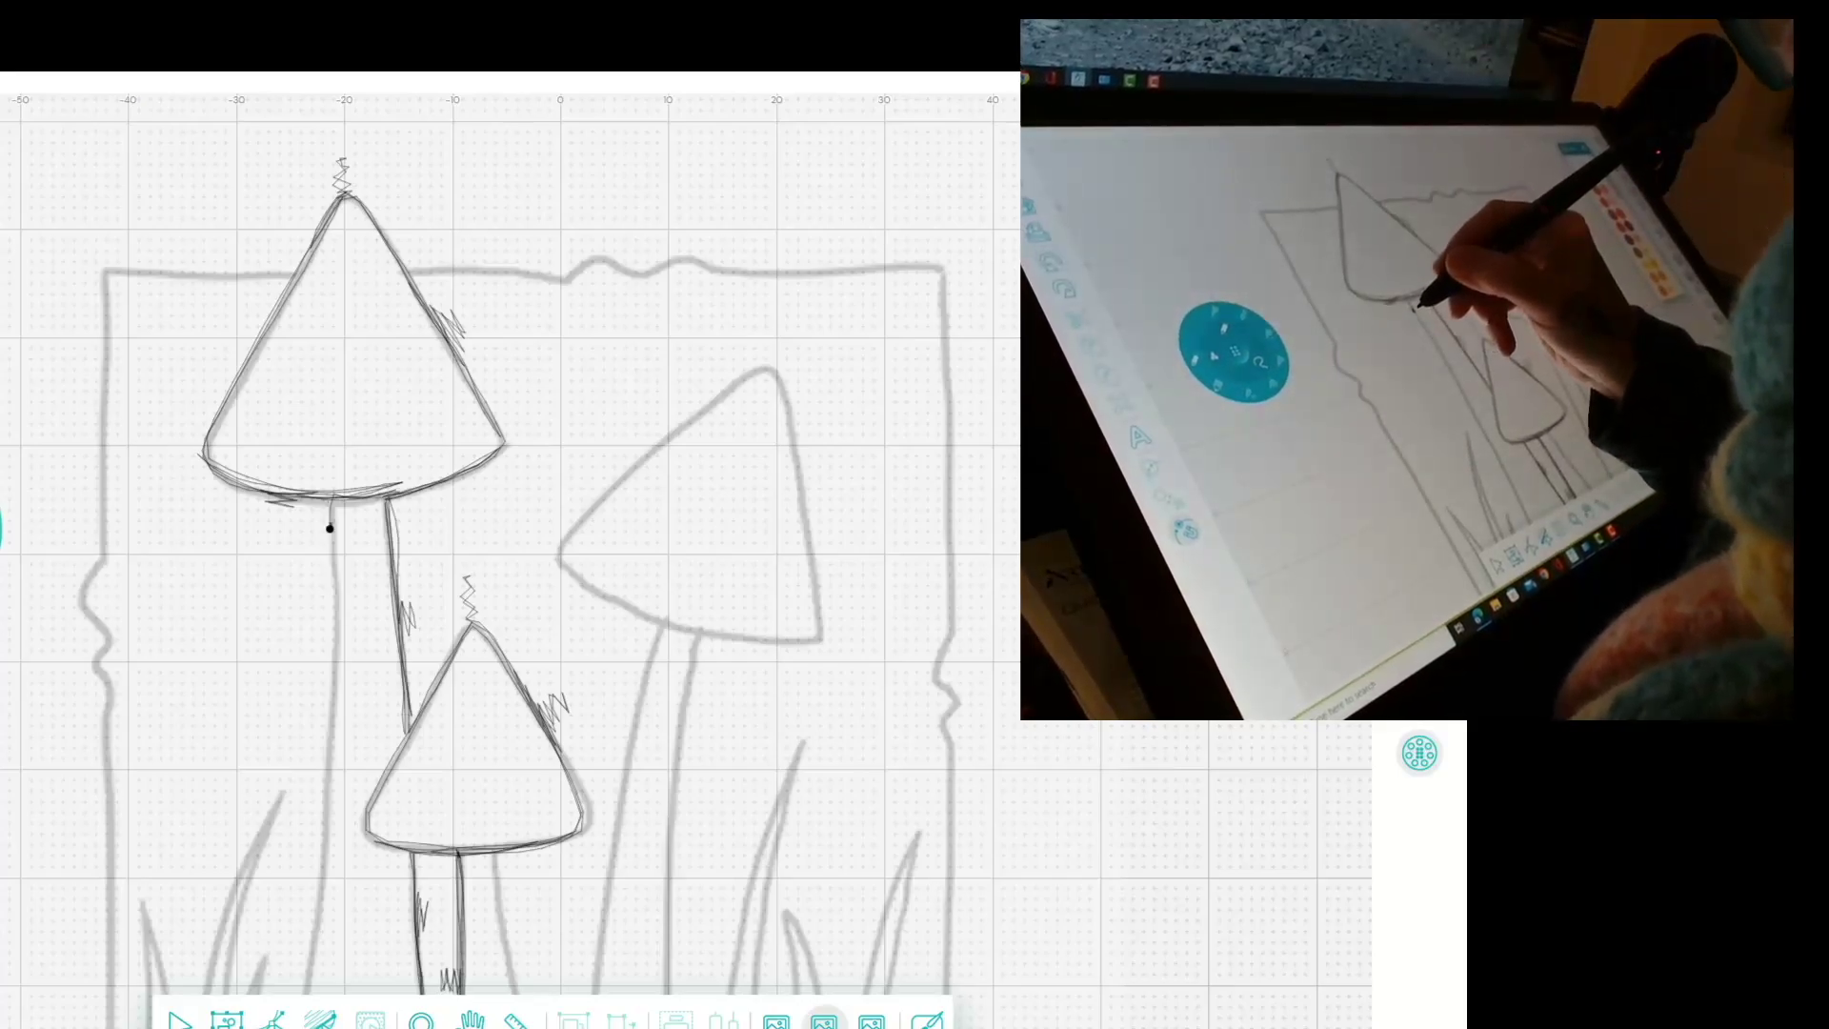
{"action": "left_click_drag", "start_coordinate": [329, 528], "coordinate": [331, 560]}
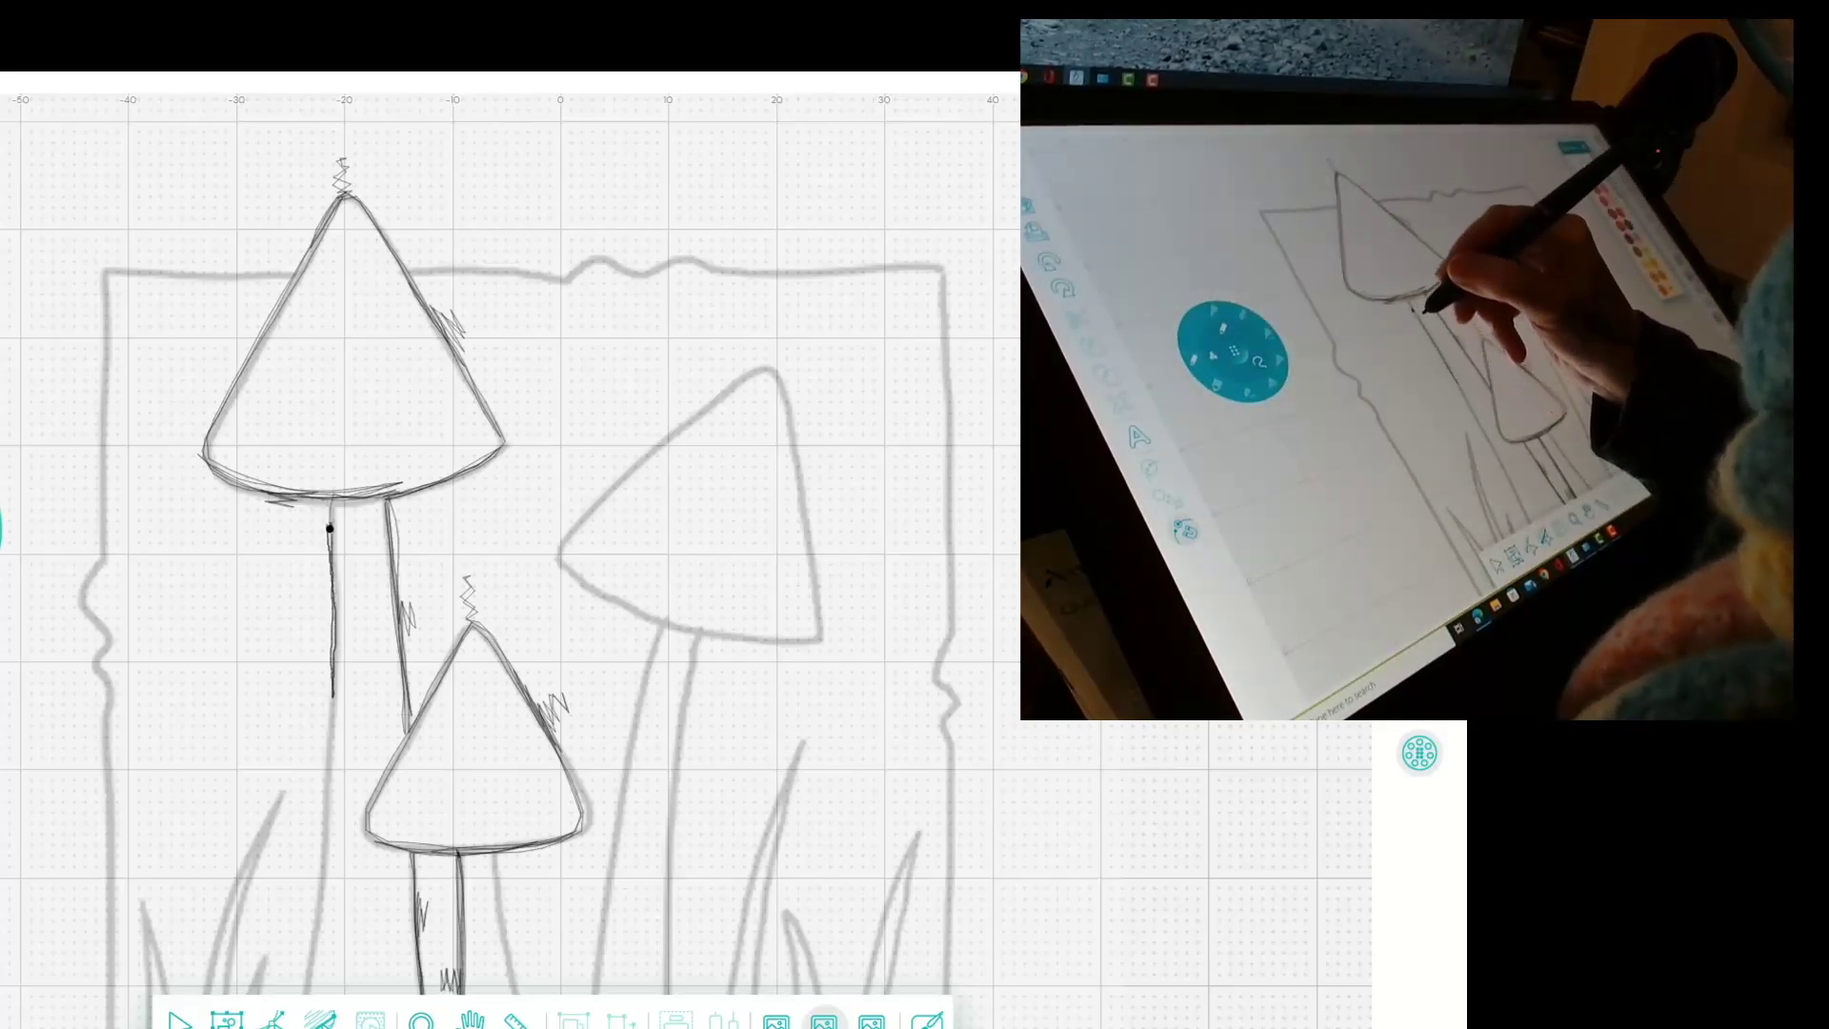
{"action": "mouse_move", "coordinate": [332, 697]}
{"action": "left_mouse_down"}
{"action": "mouse_move", "coordinate": [327, 604]}
{"action": "mouse_move", "coordinate": [325, 878]}
{"action": "left_mouse_up"}
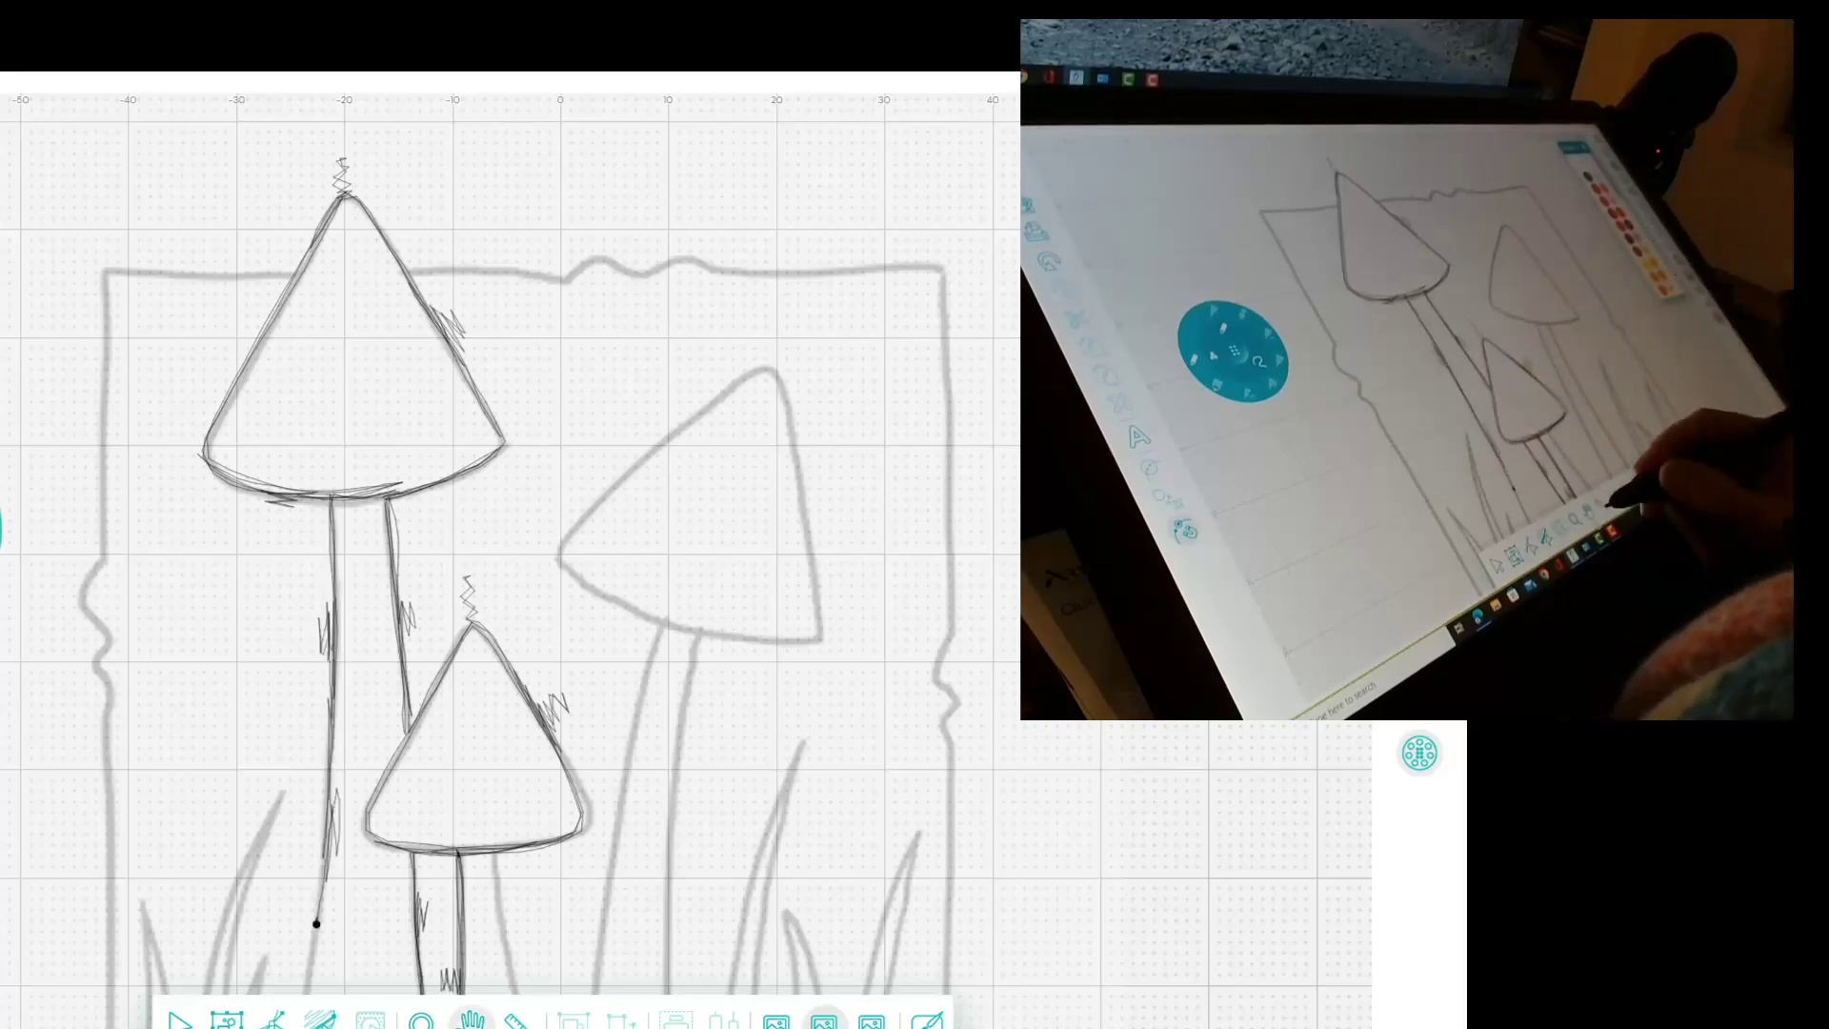
{"action": "left_click_drag", "start_coordinate": [317, 923], "coordinate": [331, 679]}
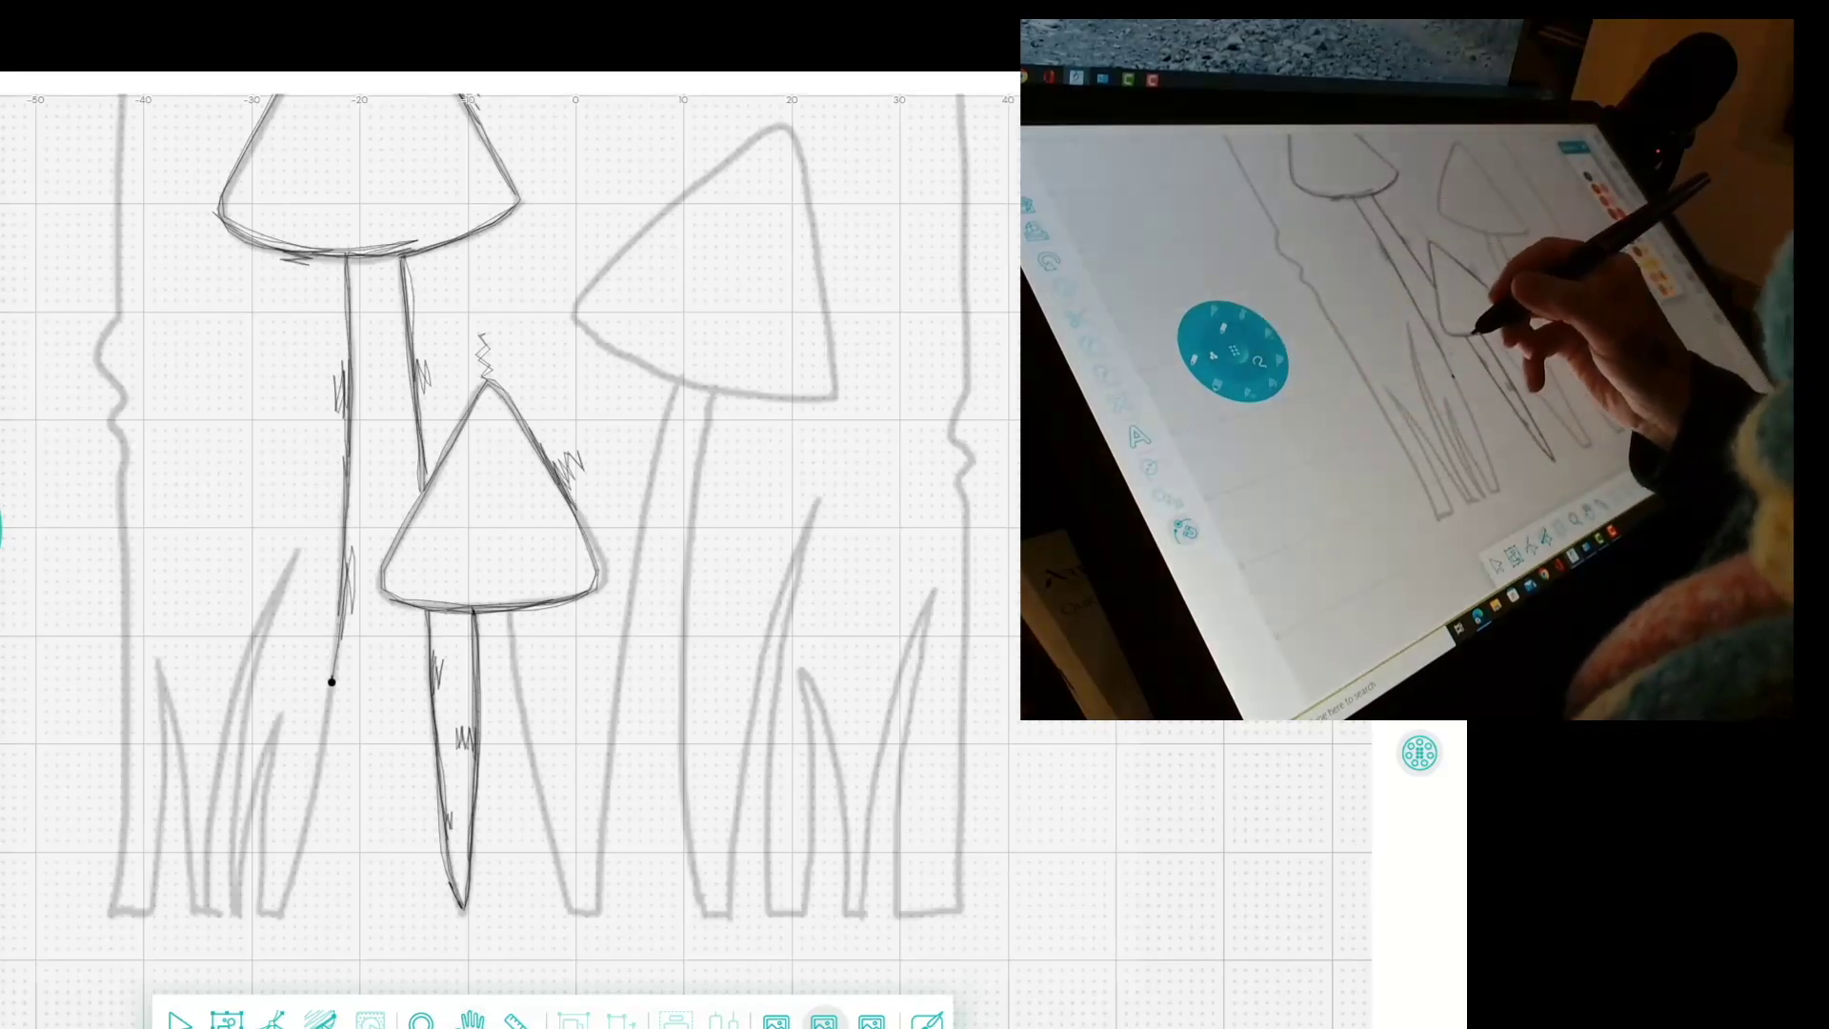
{"action": "left_click_drag", "start_coordinate": [332, 683], "coordinate": [309, 815]}
Finish the tall stem's base and trace the grass blades to its left, continuing to the frame's bottom-left corner
{"action": "mouse_move", "coordinate": [332, 749]}
{"action": "left_mouse_down"}
{"action": "mouse_move", "coordinate": [285, 906]}
{"action": "mouse_move", "coordinate": [258, 908]}
{"action": "mouse_move", "coordinate": [284, 715]}
{"action": "left_mouse_up"}
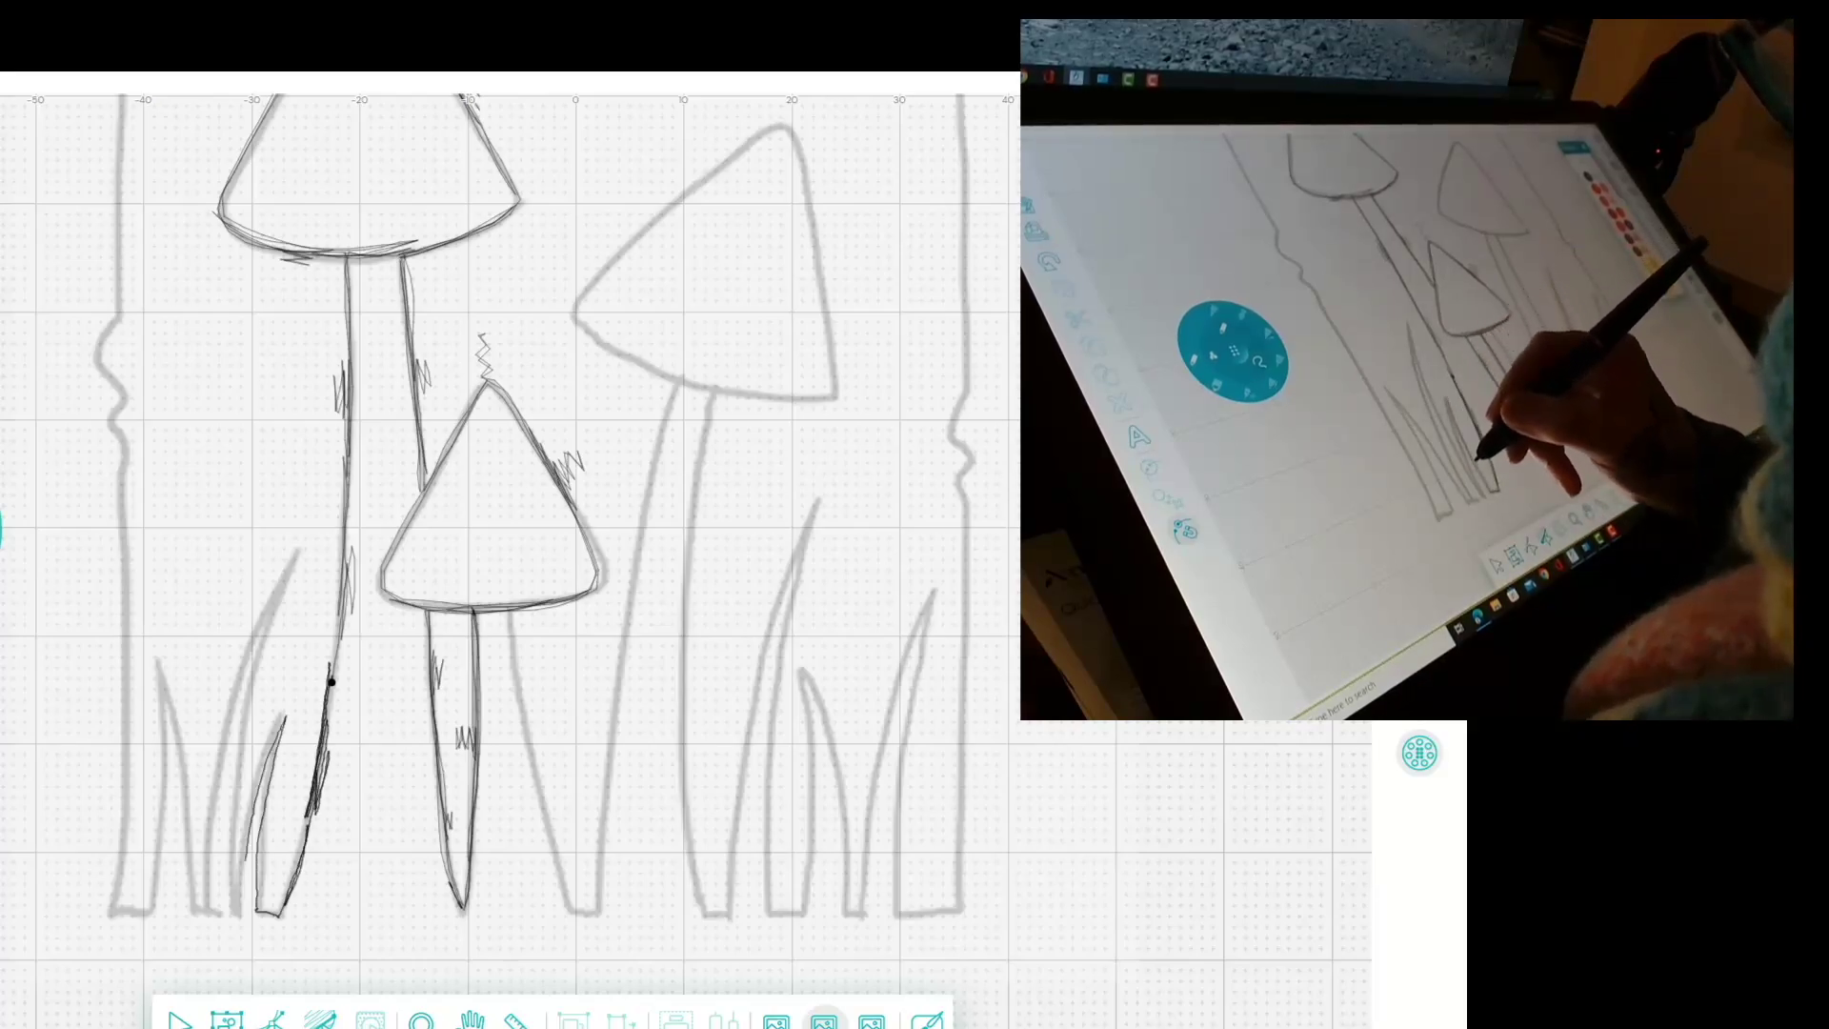
{"action": "mouse_move", "coordinate": [247, 862]}
{"action": "left_mouse_down"}
{"action": "mouse_move", "coordinate": [239, 909]}
{"action": "mouse_move", "coordinate": [282, 726]}
{"action": "mouse_move", "coordinate": [234, 913]}
{"action": "mouse_move", "coordinate": [243, 756]}
{"action": "mouse_move", "coordinate": [296, 557]}
{"action": "left_mouse_up"}
{"action": "left_click_drag", "start_coordinate": [262, 631], "coordinate": [205, 905]}
{"action": "mouse_move", "coordinate": [213, 800]}
{"action": "left_mouse_down"}
{"action": "mouse_move", "coordinate": [297, 546]}
{"action": "mouse_move", "coordinate": [238, 742]}
{"action": "mouse_move", "coordinate": [223, 910]}
{"action": "left_mouse_up"}
{"action": "left_click_drag", "start_coordinate": [283, 580], "coordinate": [246, 721]}
{"action": "left_click_drag", "start_coordinate": [260, 634], "coordinate": [205, 846]}
{"action": "mouse_move", "coordinate": [186, 783]}
{"action": "left_mouse_down"}
{"action": "mouse_move", "coordinate": [197, 909]}
{"action": "mouse_move", "coordinate": [160, 660]}
{"action": "mouse_move", "coordinate": [157, 872]}
{"action": "mouse_move", "coordinate": [161, 659]}
{"action": "mouse_move", "coordinate": [193, 877]}
{"action": "left_mouse_up"}
{"action": "left_click_drag", "start_coordinate": [174, 715], "coordinate": [190, 814]}
{"action": "left_click_drag", "start_coordinate": [164, 680], "coordinate": [155, 831]}
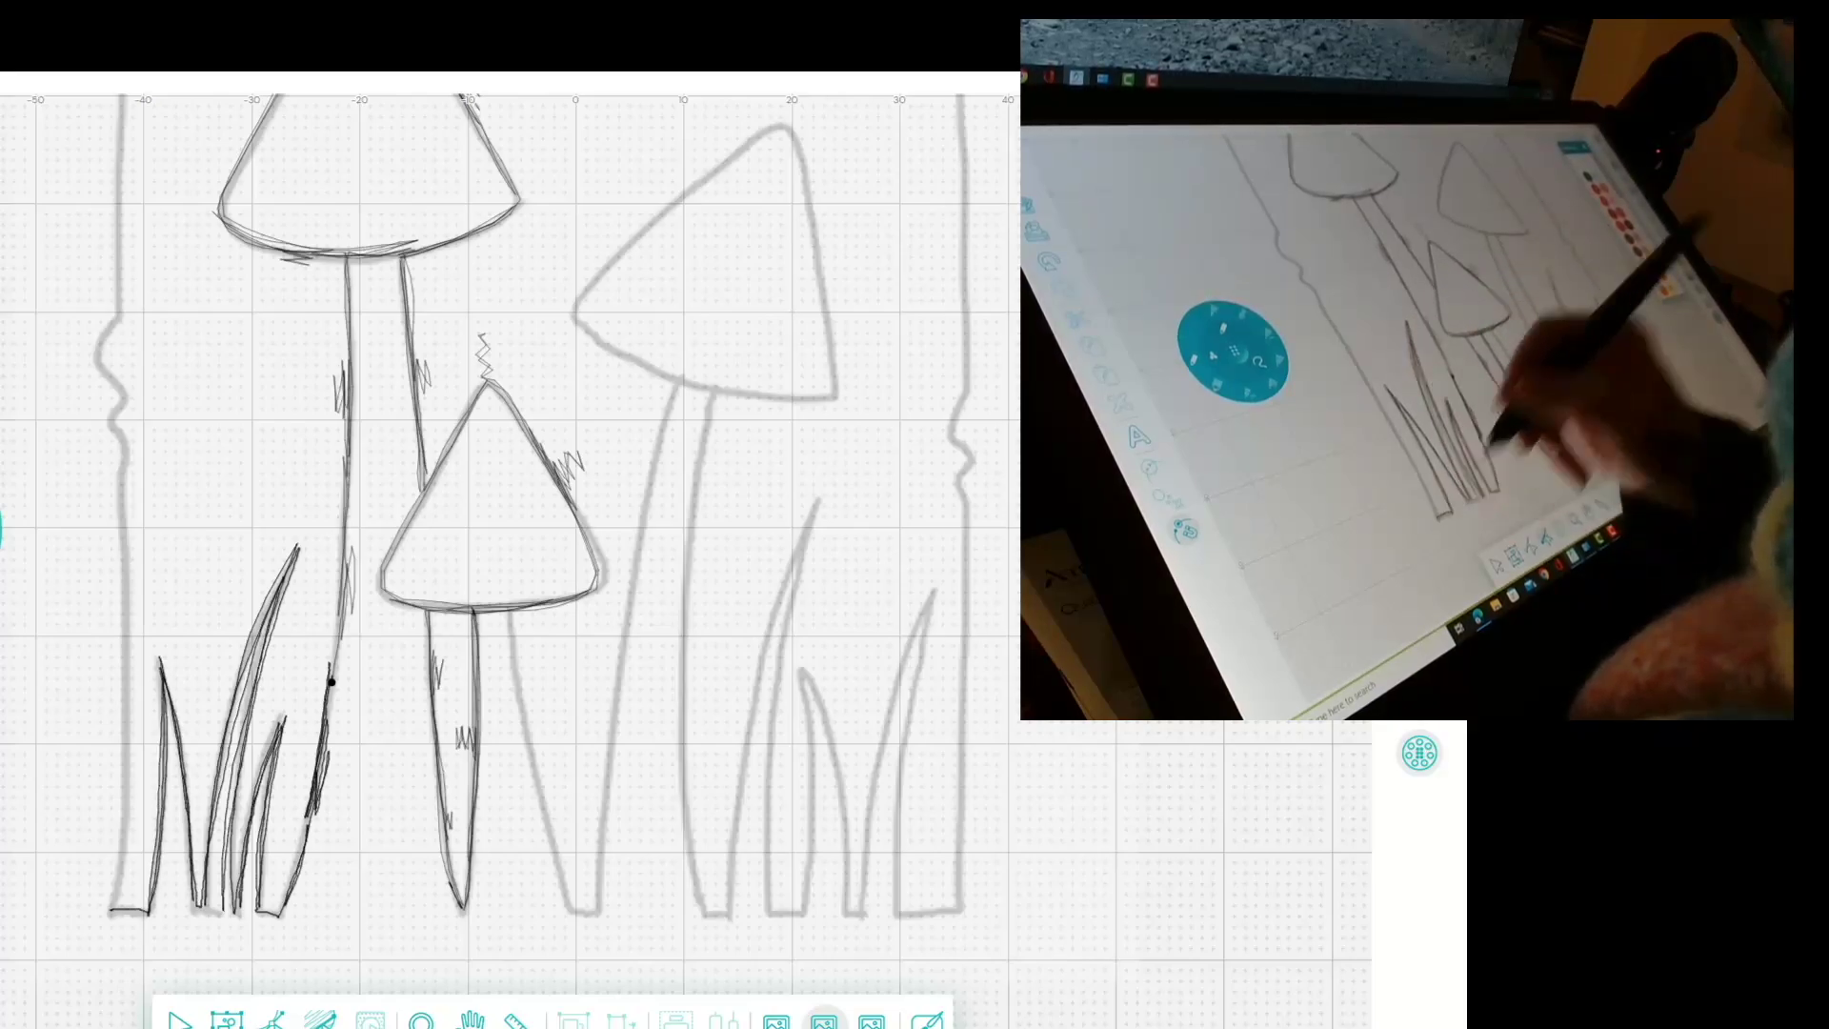
{"action": "left_click", "coordinate": [471, 1020]}
{"action": "left_click_drag", "start_coordinate": [486, 679], "coordinate": [478, 798]}
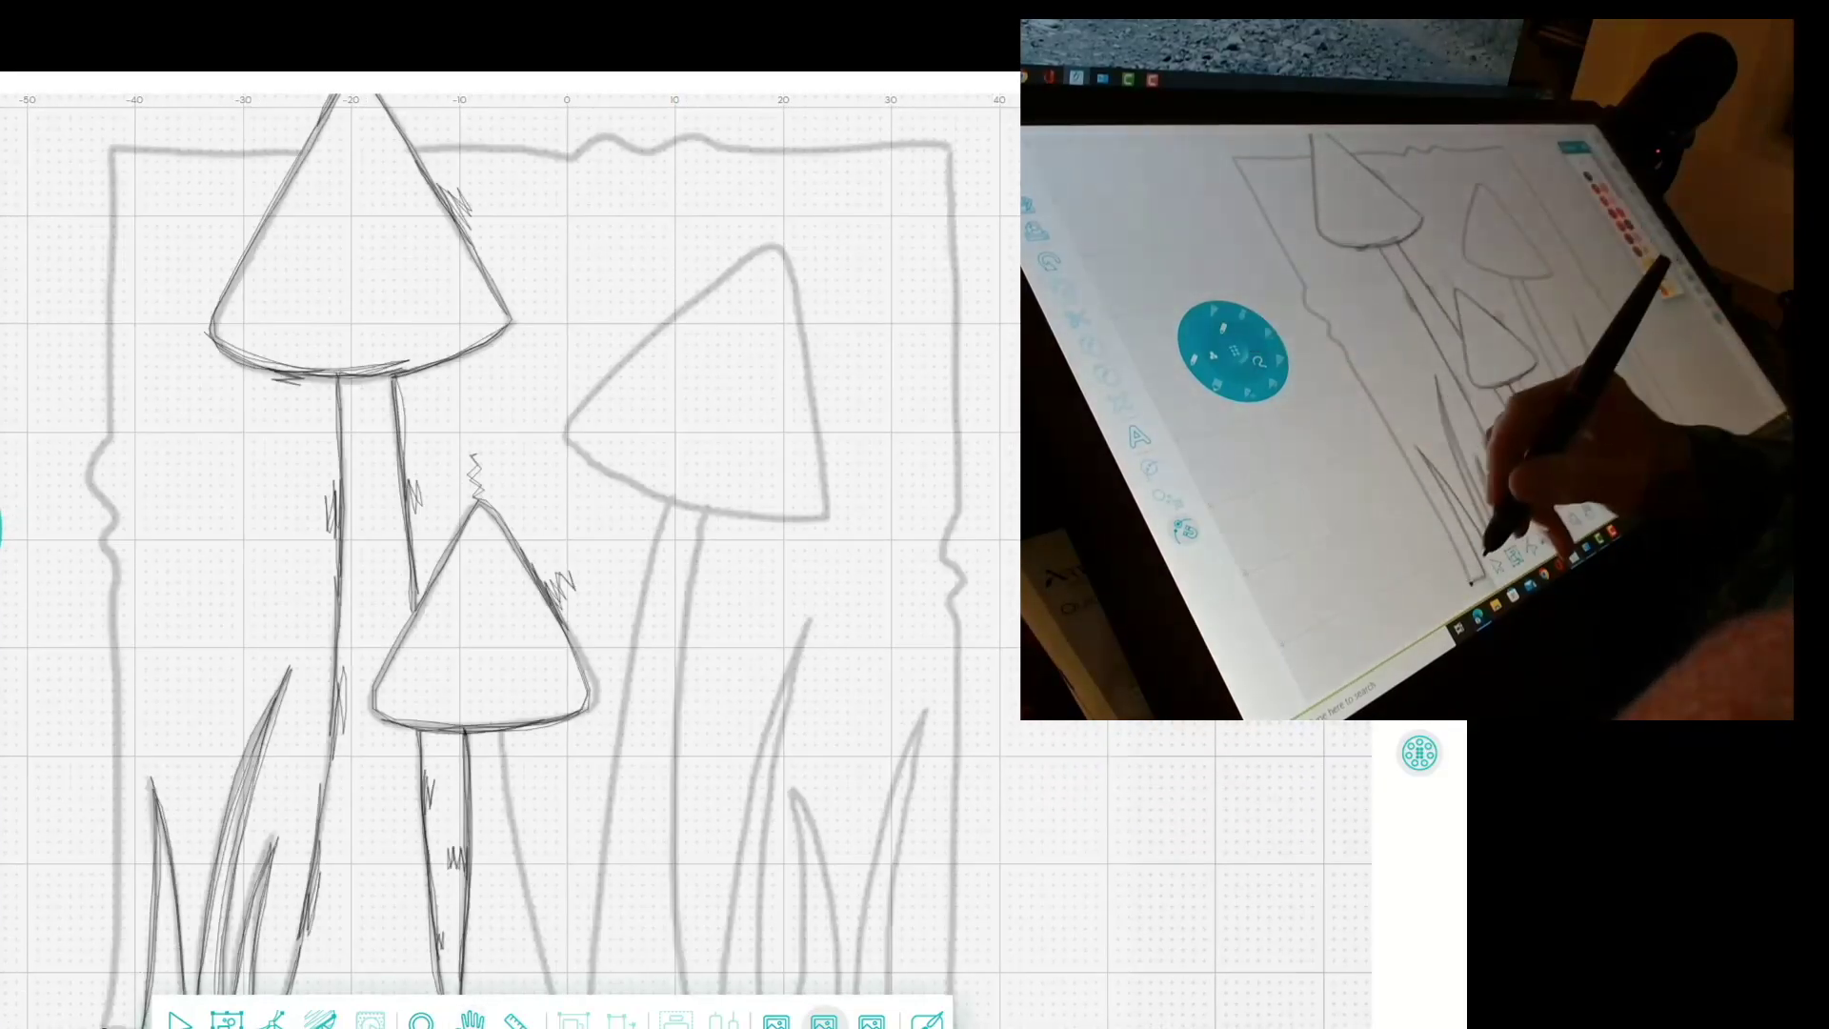
Trace the frame's left edge and its top edge on both sides of the tall cap, continuing down the right edge past the jagged notch
{"action": "mouse_move", "coordinate": [99, 1027]}
{"action": "left_mouse_down"}
{"action": "mouse_move", "coordinate": [118, 677]}
{"action": "mouse_move", "coordinate": [111, 510]}
{"action": "mouse_move", "coordinate": [90, 463]}
{"action": "mouse_move", "coordinate": [112, 147]}
{"action": "mouse_move", "coordinate": [304, 149]}
{"action": "left_mouse_up"}
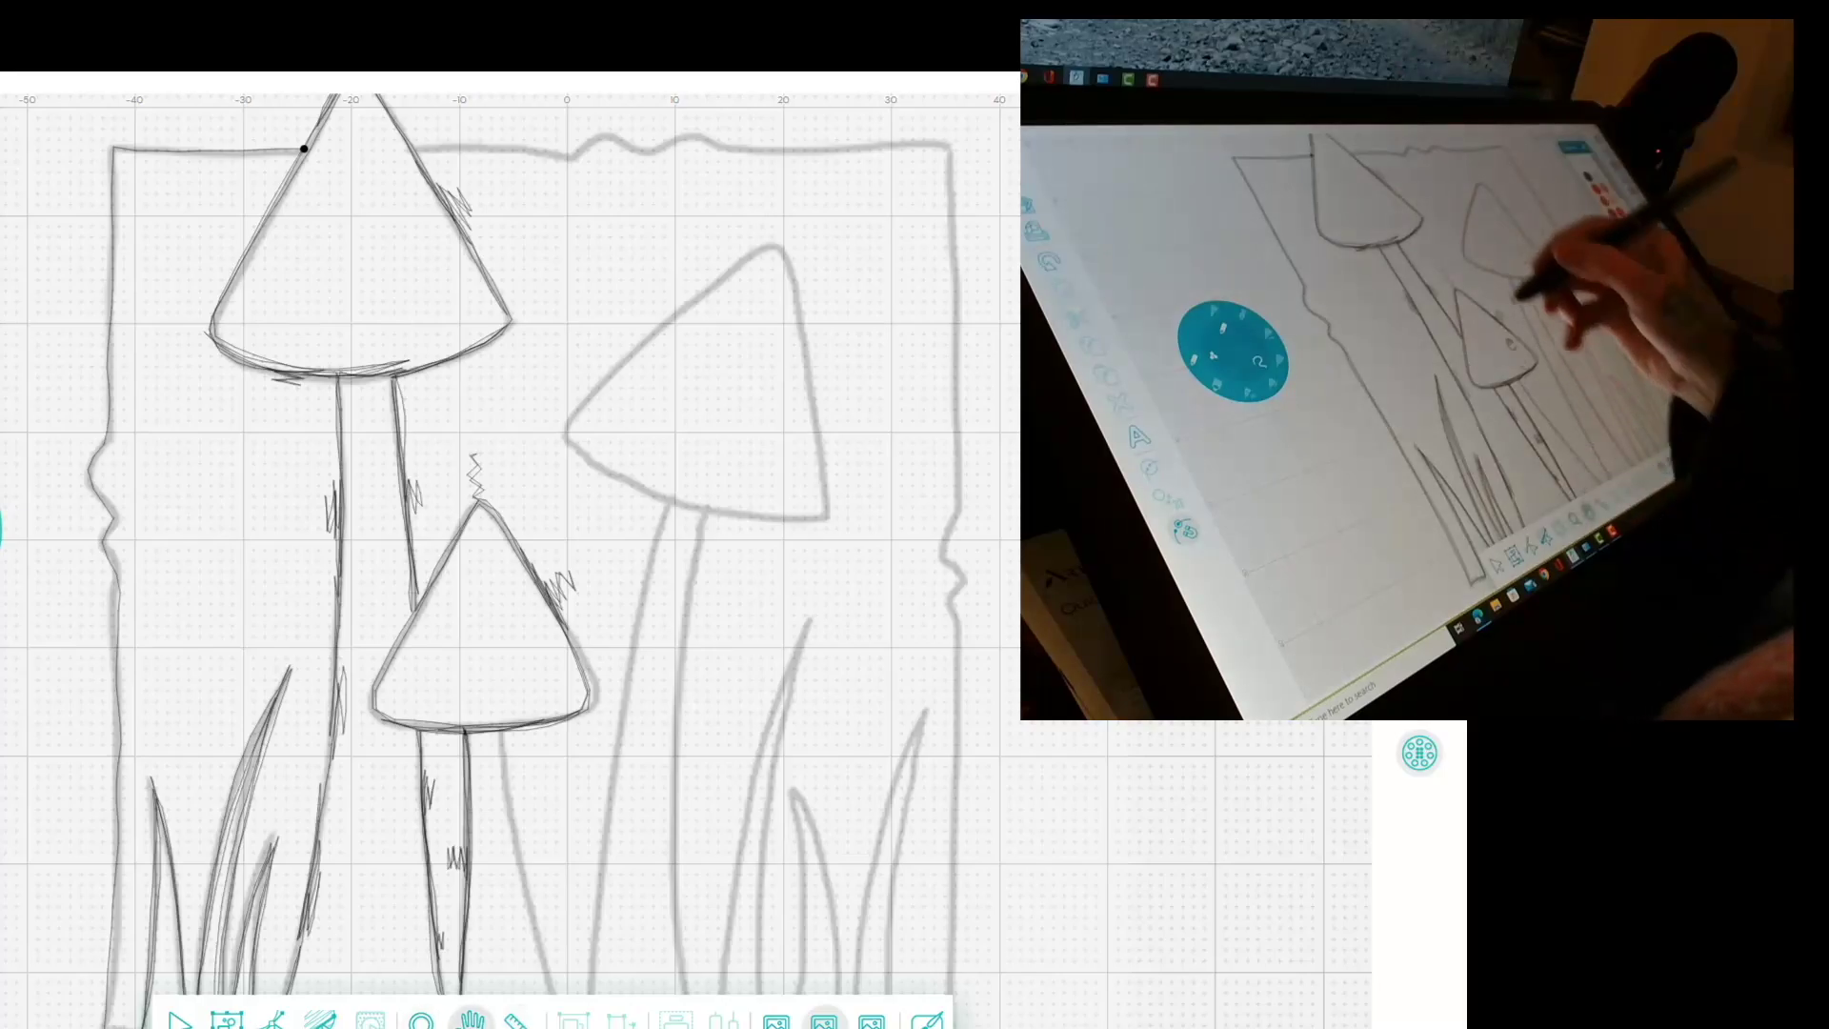
{"action": "left_click_drag", "start_coordinate": [513, 365], "coordinate": [517, 532]}
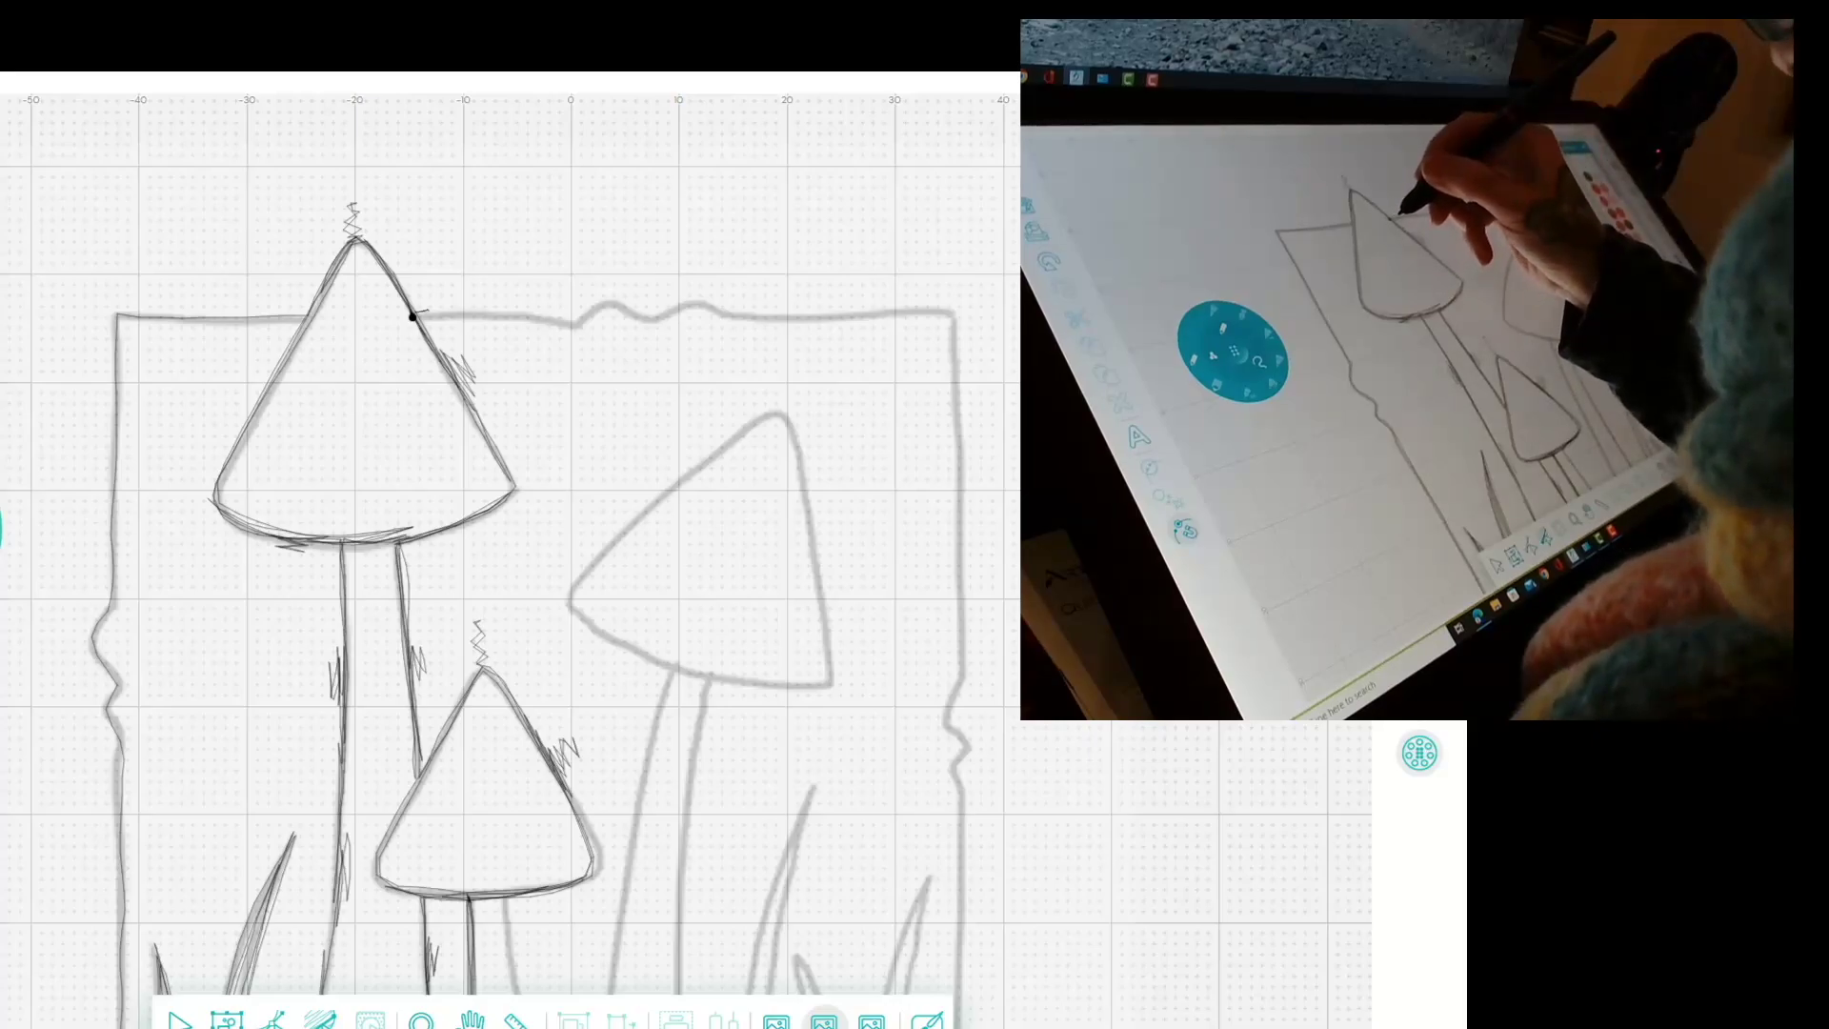
{"action": "mouse_move", "coordinate": [413, 317]}
{"action": "left_mouse_down"}
{"action": "mouse_move", "coordinate": [949, 303]}
{"action": "mouse_move", "coordinate": [963, 695]}
{"action": "left_mouse_up"}
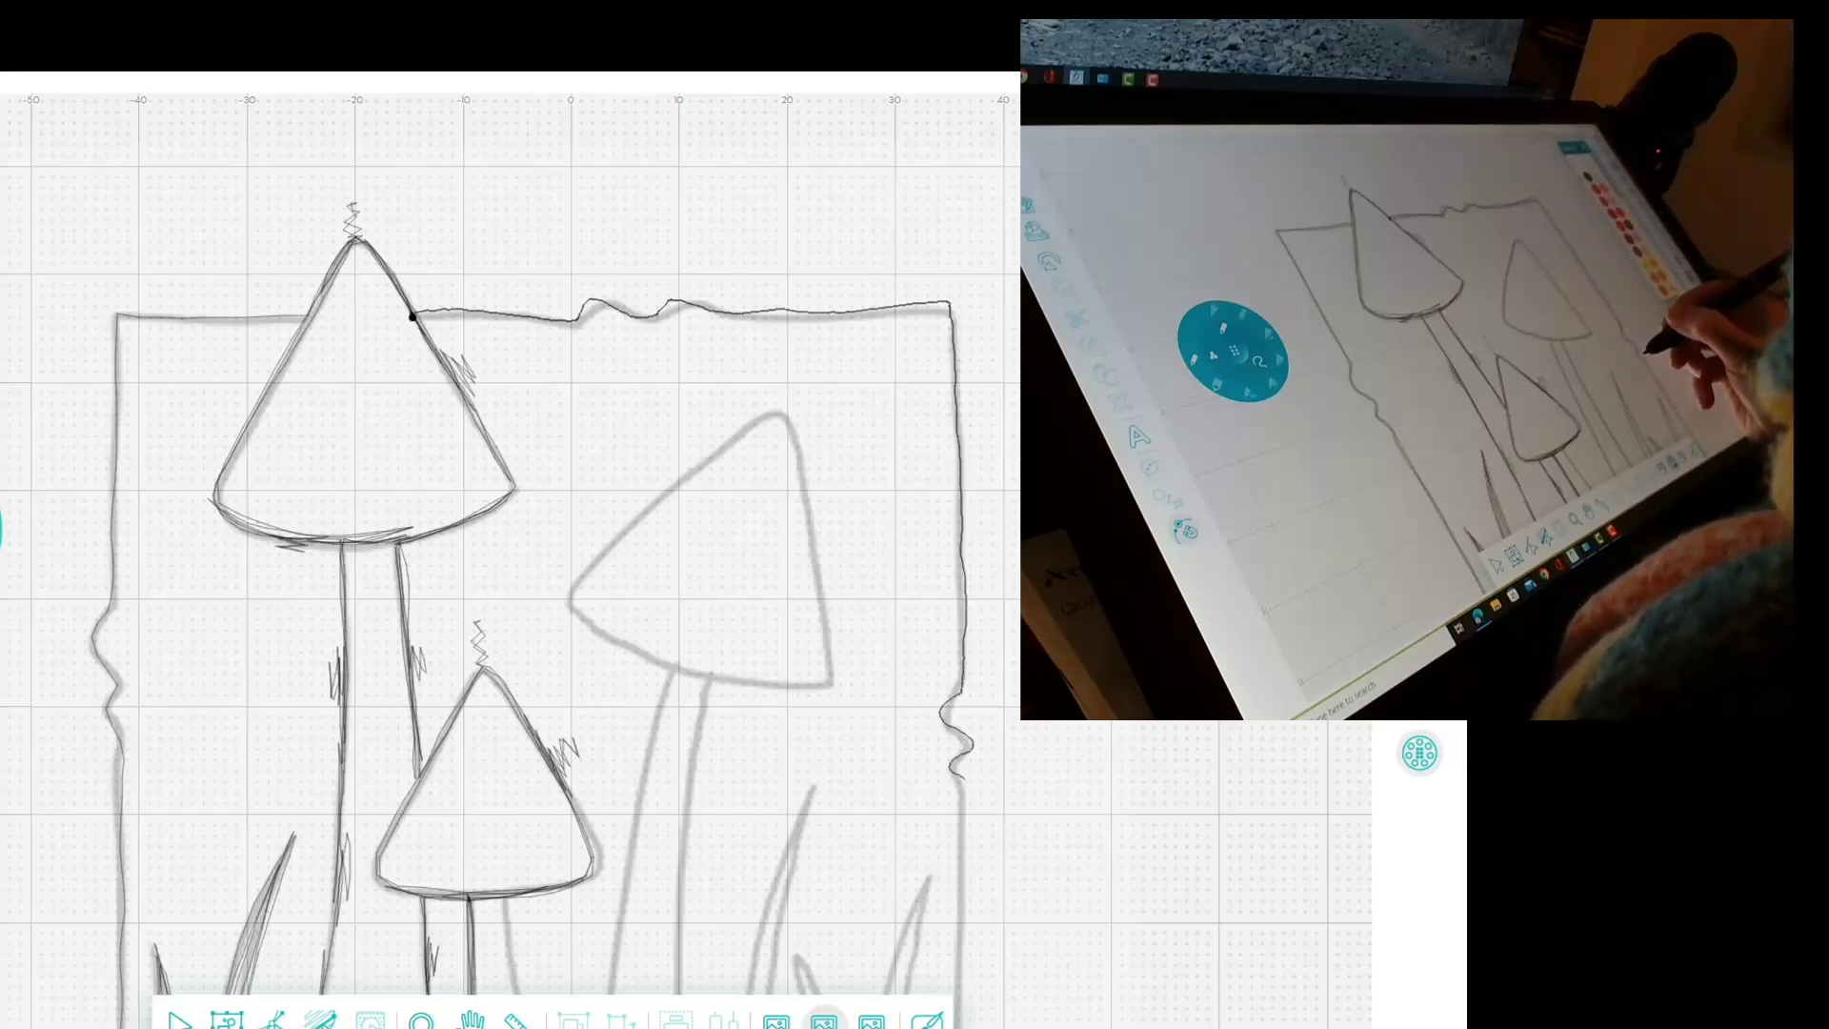
{"action": "left_click_drag", "start_coordinate": [966, 813], "coordinate": [965, 813]}
Finish the frame's right edge down to the bottom-right corner and trace the rightmost grass blade with doubled sketchy lines
{"action": "left_click", "coordinate": [471, 1020]}
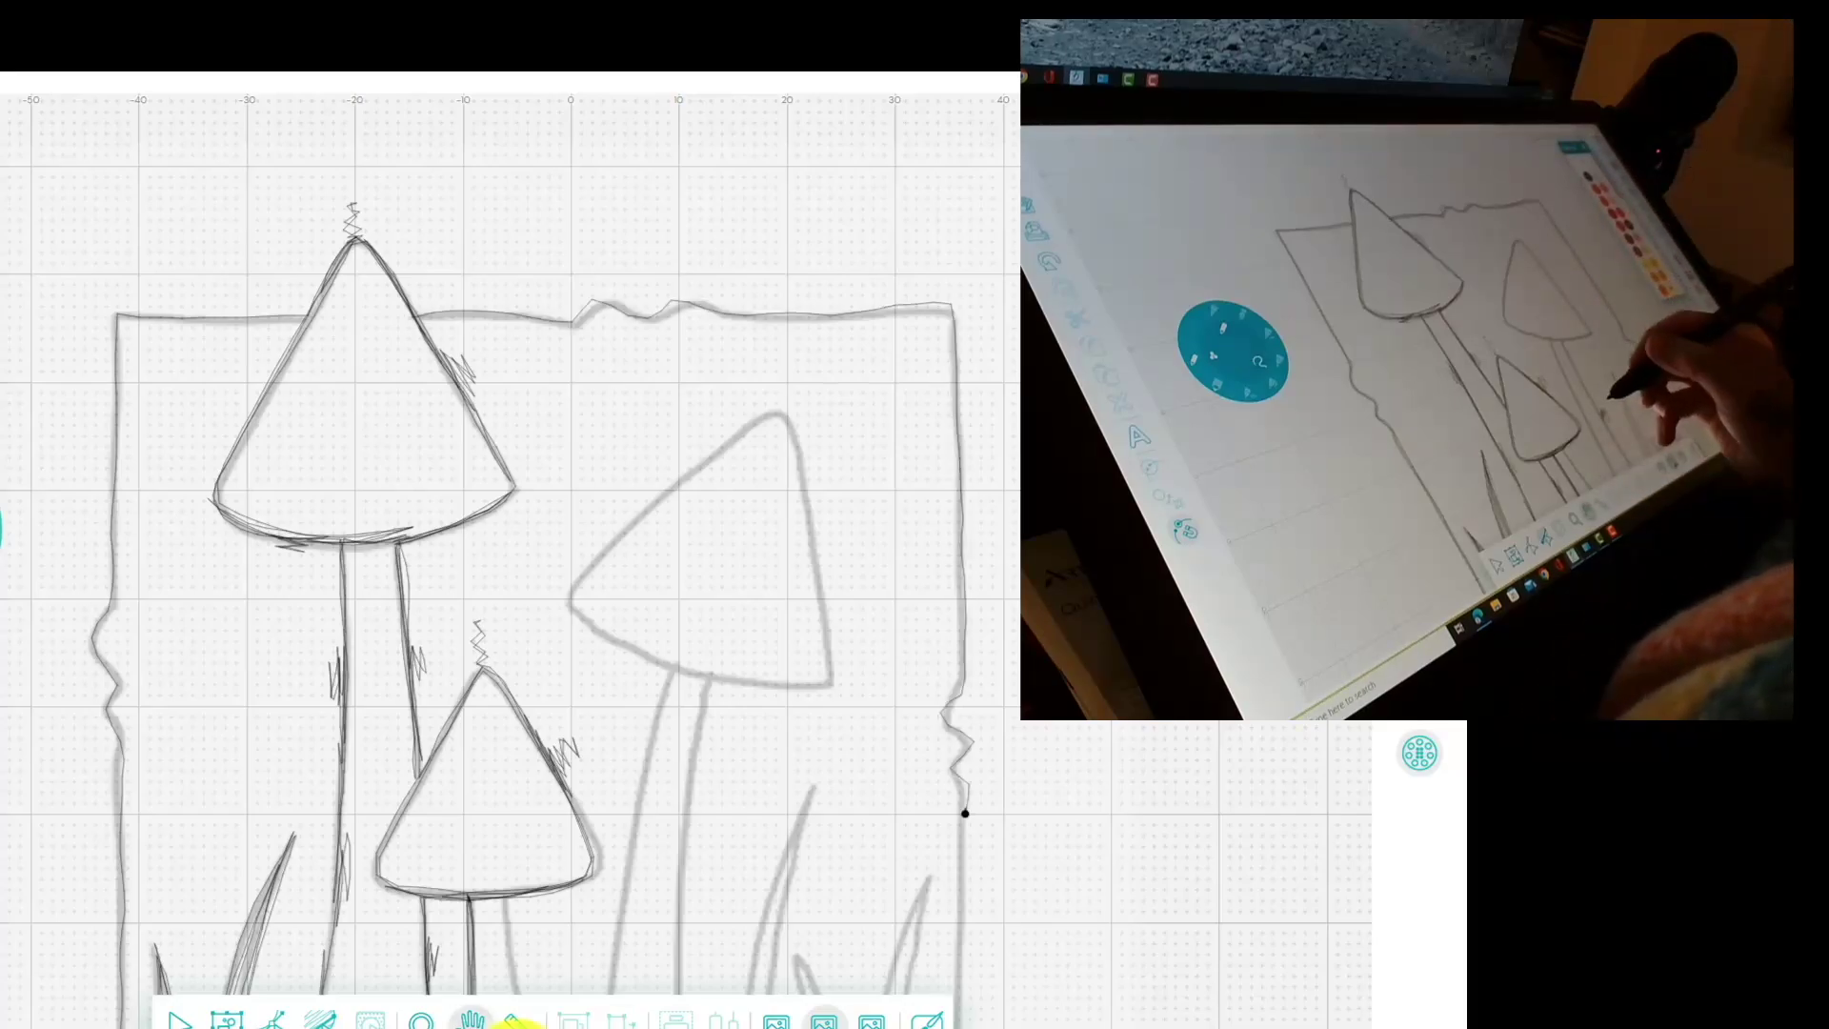
{"action": "left_click_drag", "start_coordinate": [767, 697], "coordinate": [720, 366]}
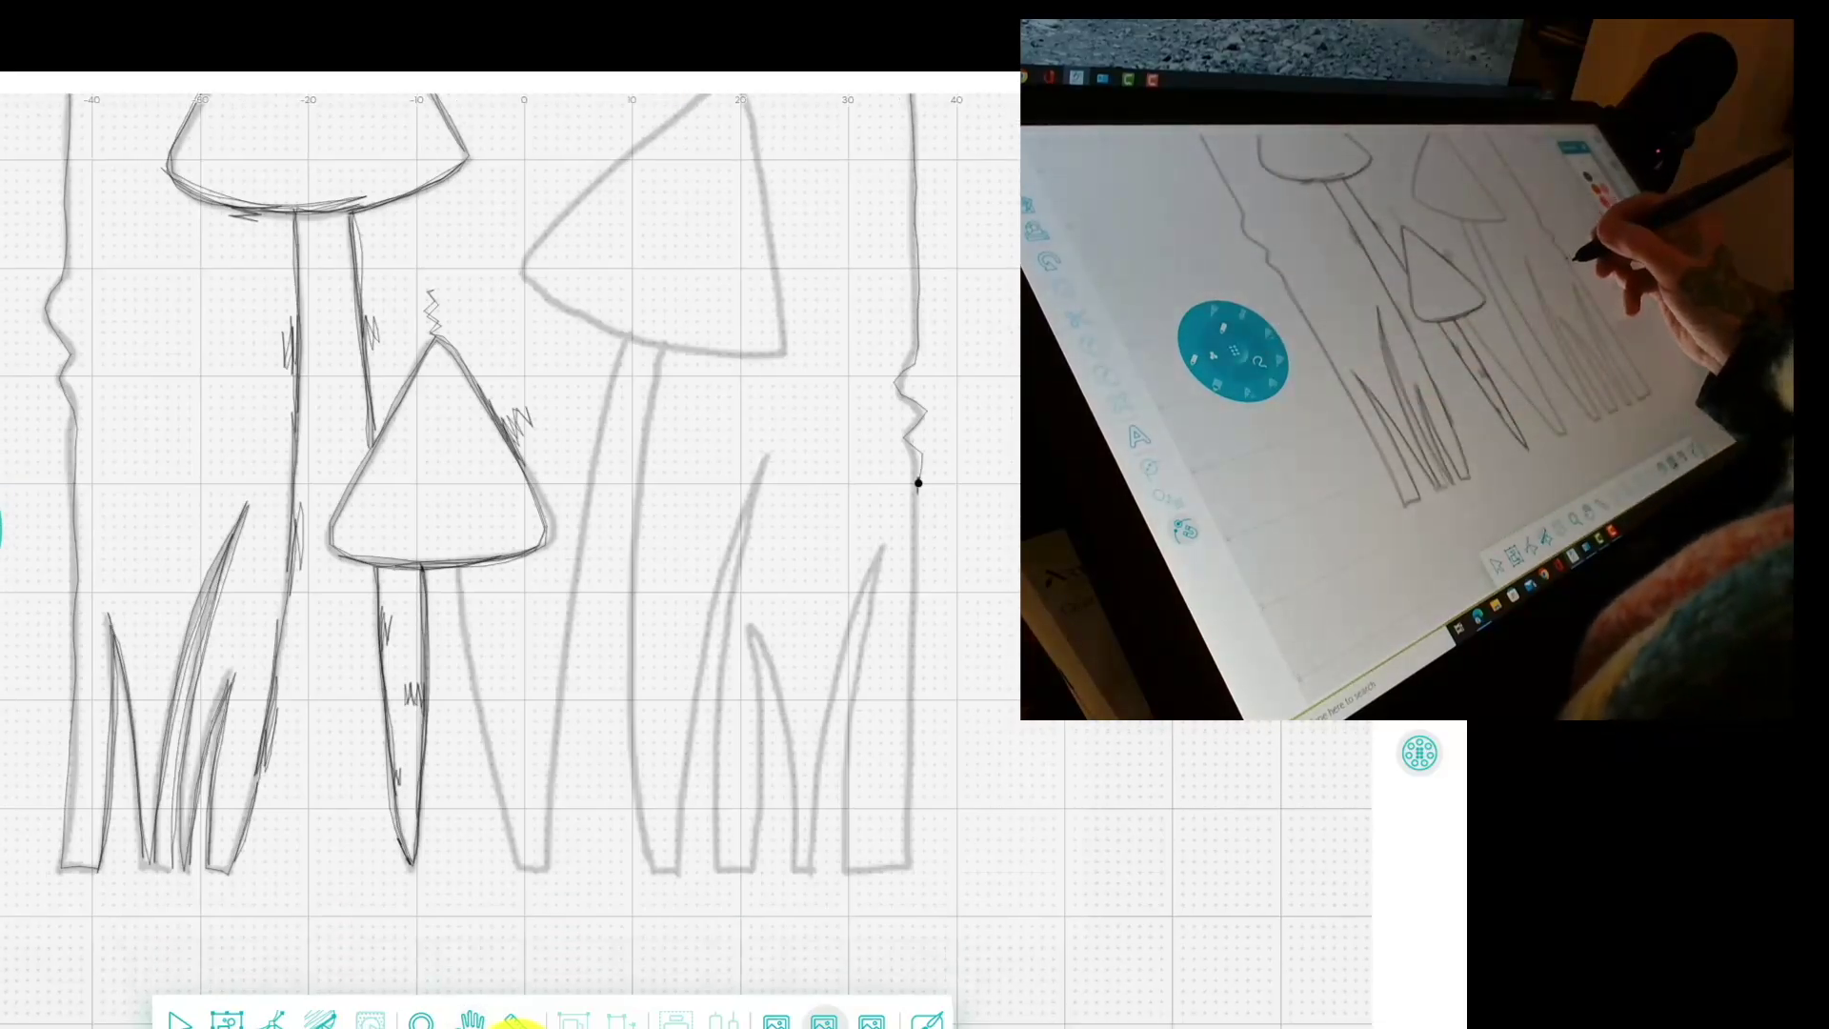
{"action": "left_click_drag", "start_coordinate": [918, 483], "coordinate": [913, 610]}
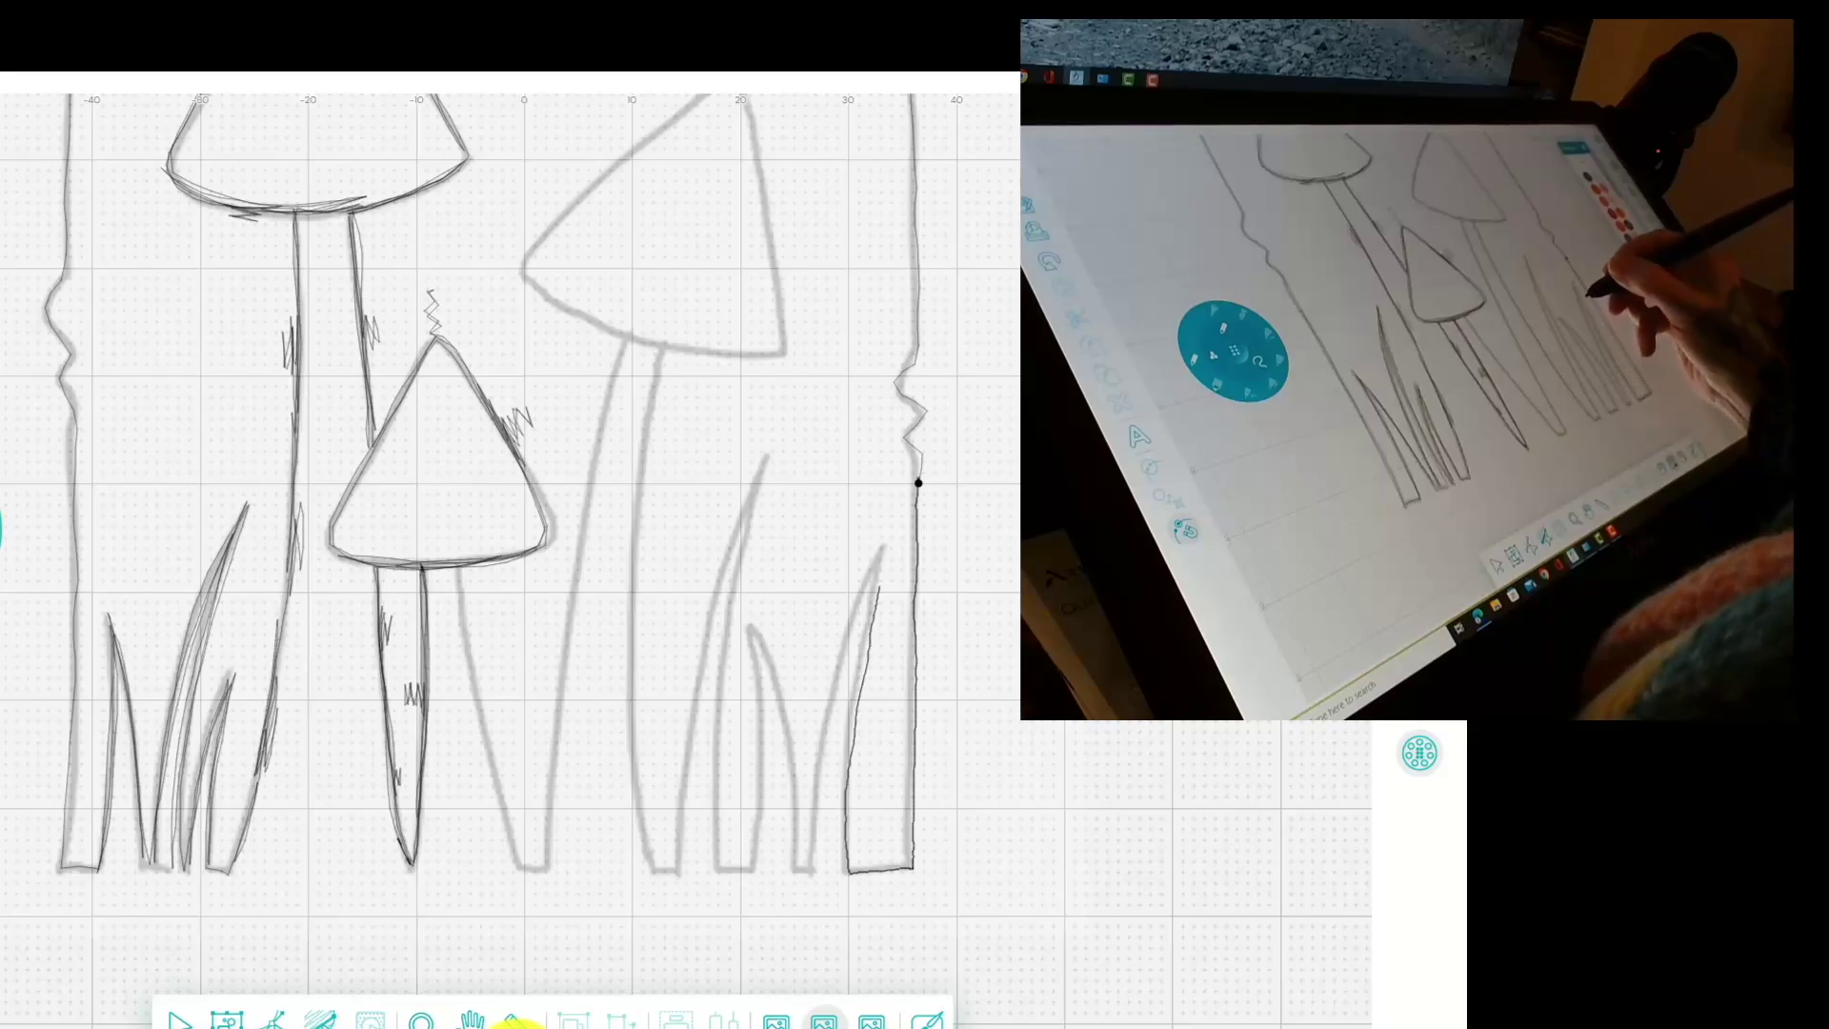
{"action": "left_click_drag", "start_coordinate": [877, 571], "coordinate": [831, 729]}
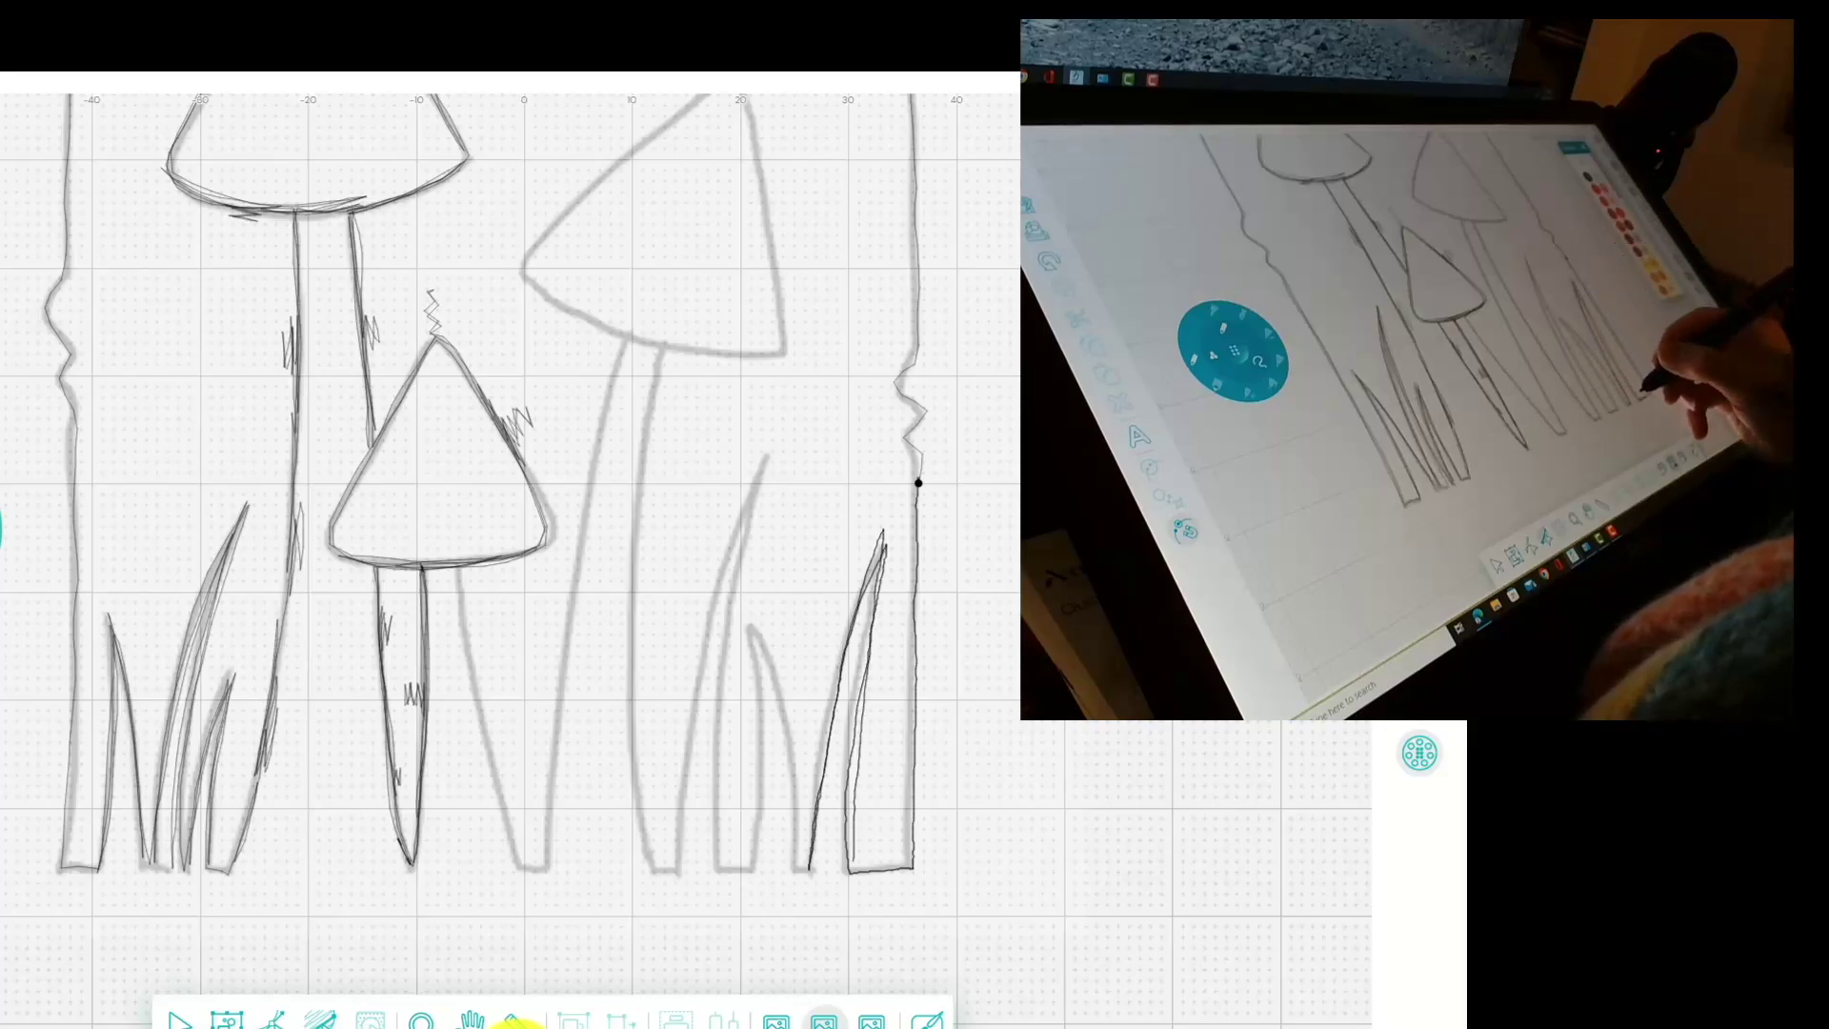
Trace the short middle grass blade and the tall curved blade beside it, including the ground segments between them
{"action": "left_click_drag", "start_coordinate": [882, 541], "coordinate": [818, 831]}
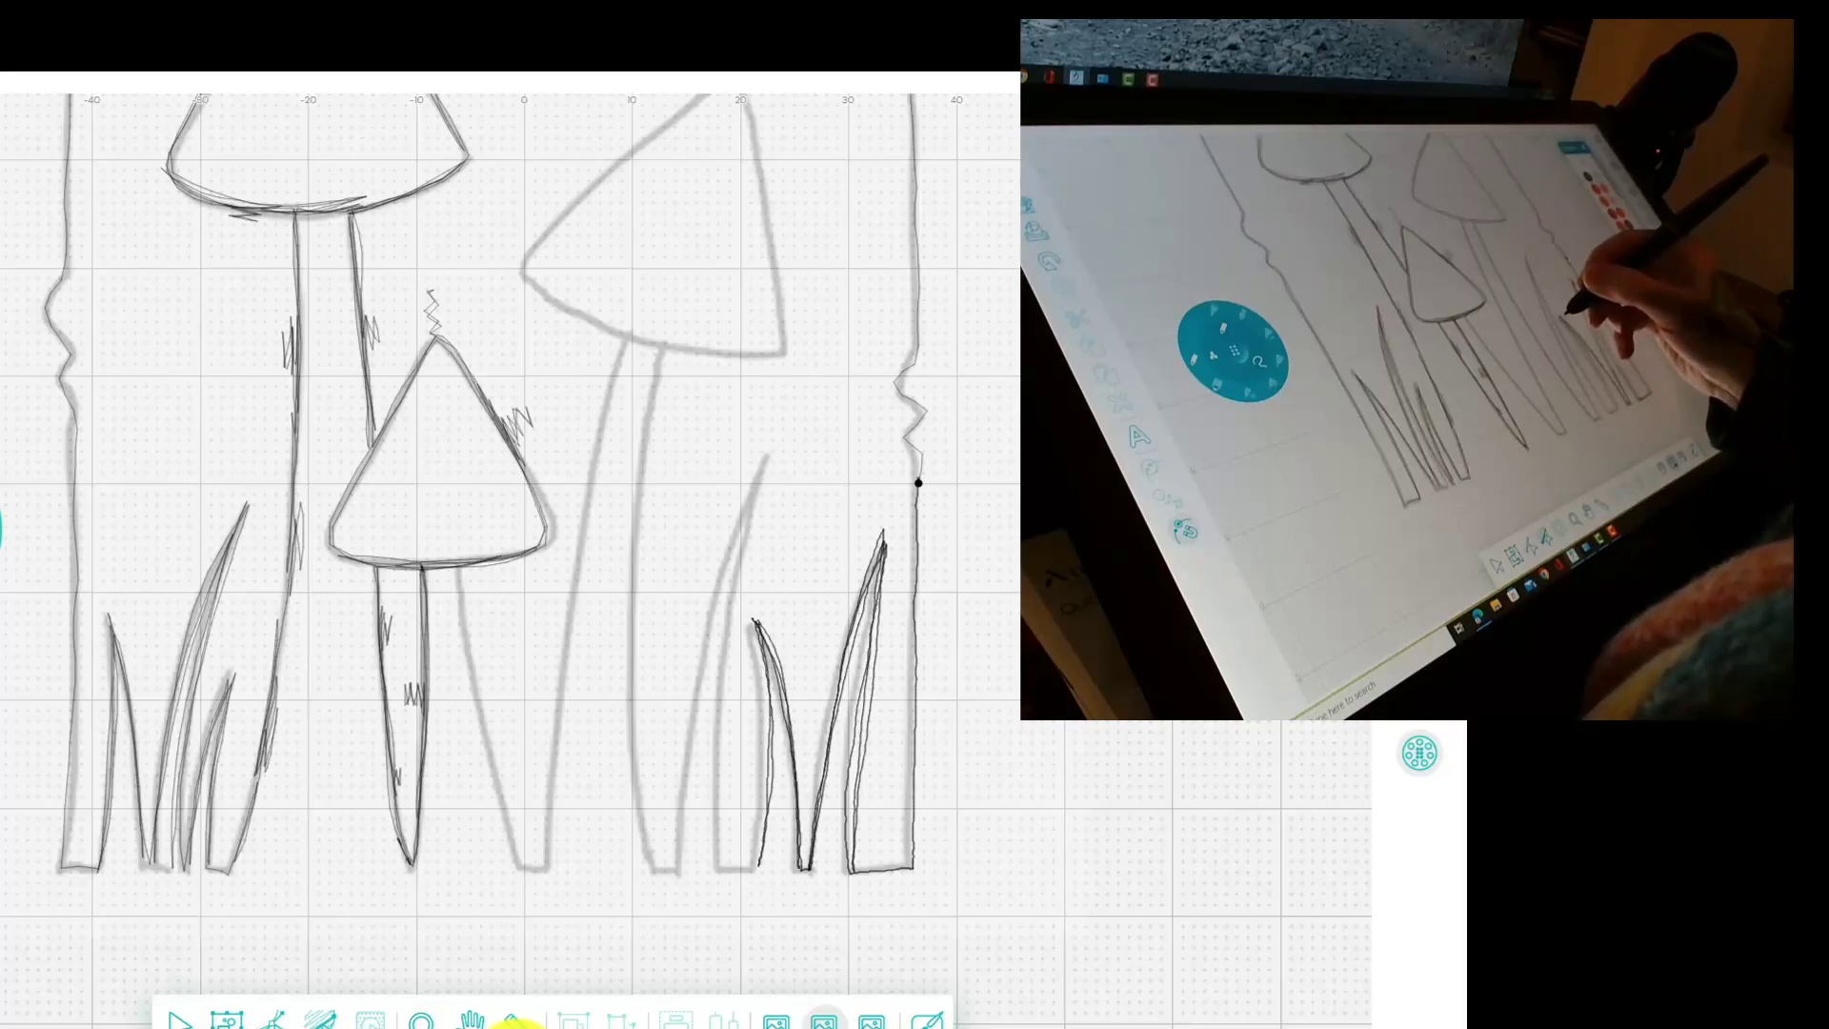
{"action": "left_click_drag", "start_coordinate": [774, 777], "coordinate": [766, 871]}
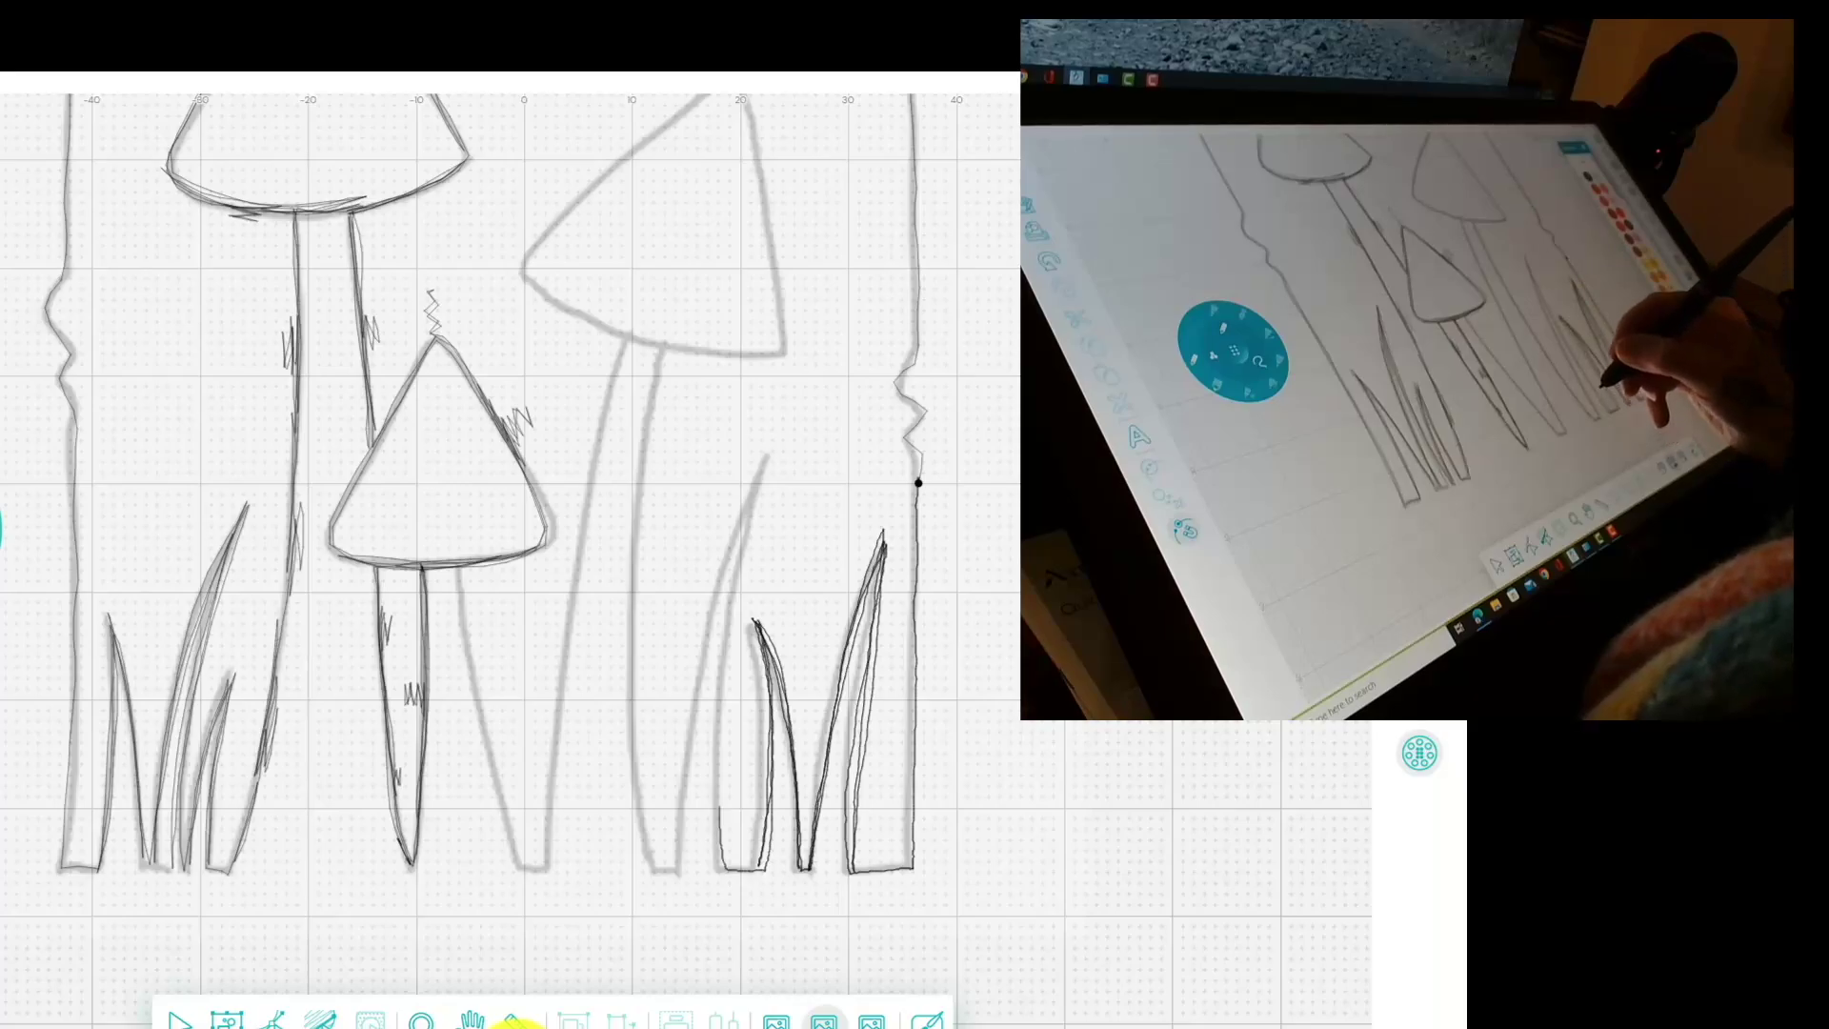
{"action": "left_click_drag", "start_coordinate": [773, 448], "coordinate": [739, 600]}
{"action": "mouse_move", "coordinate": [732, 676]}
{"action": "left_mouse_down"}
{"action": "mouse_move", "coordinate": [774, 443]}
{"action": "mouse_move", "coordinate": [708, 648]}
{"action": "left_mouse_up"}
{"action": "mouse_move", "coordinate": [679, 867]}
{"action": "left_mouse_down"}
{"action": "mouse_move", "coordinate": [698, 667]}
{"action": "mouse_move", "coordinate": [776, 440]}
{"action": "mouse_move", "coordinate": [717, 609]}
{"action": "left_mouse_up"}
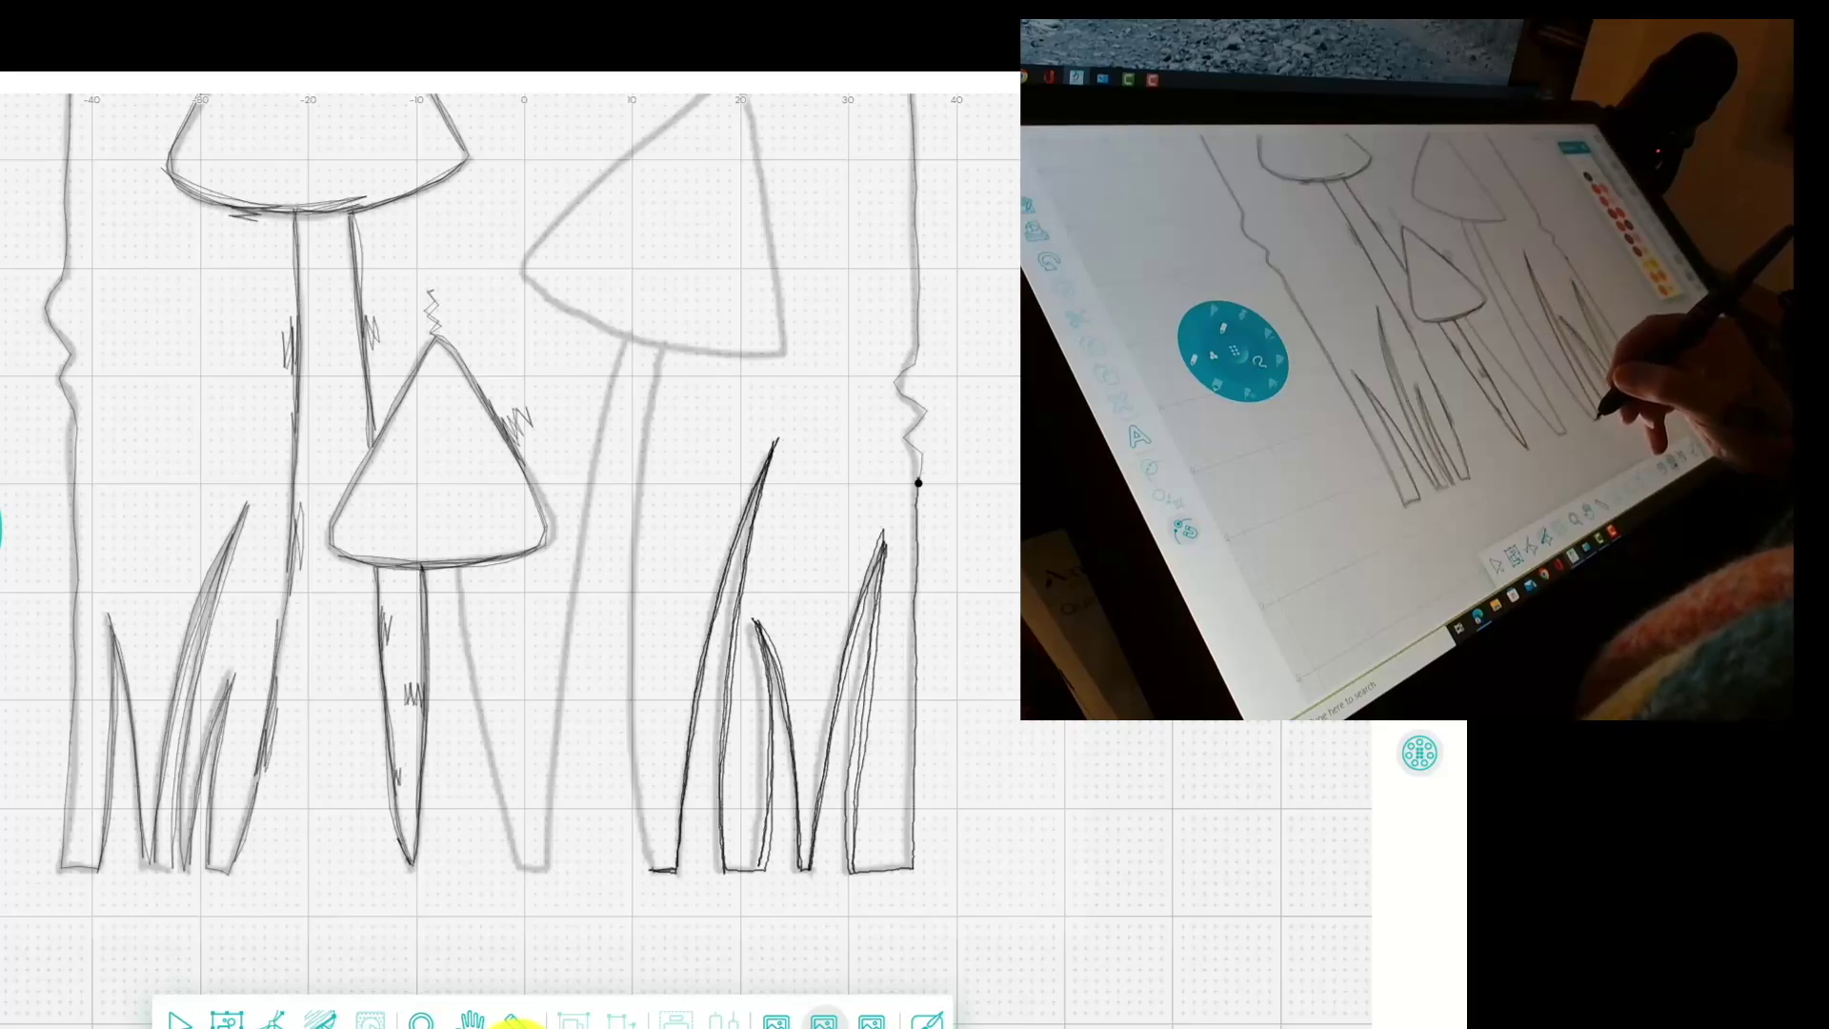
Trace the right edge of the right mushroom's stem from the ground to the cap, adding zigzag strokes halfway along it
{"action": "mouse_move", "coordinate": [636, 617]}
{"action": "left_mouse_down"}
{"action": "mouse_move", "coordinate": [663, 356]}
{"action": "mouse_move", "coordinate": [628, 677]}
{"action": "left_mouse_up"}
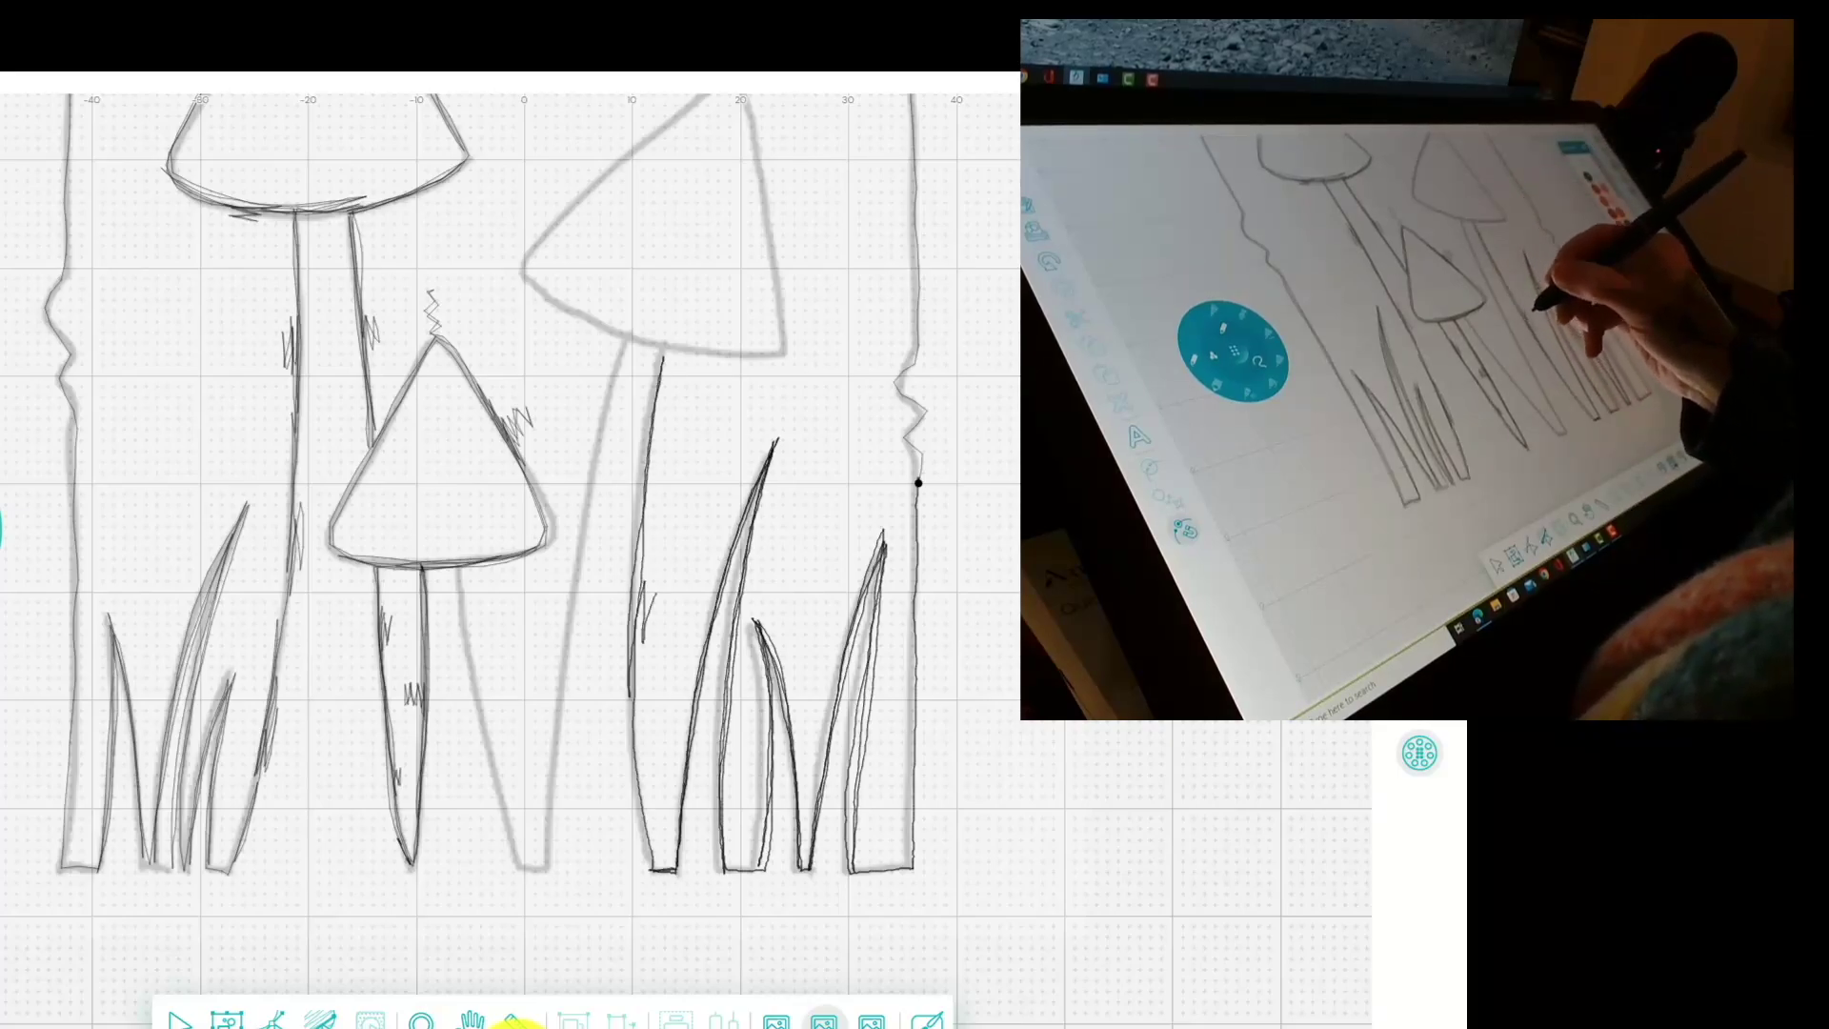
{"action": "mouse_move", "coordinate": [665, 617]}
{"action": "left_mouse_down"}
{"action": "mouse_move", "coordinate": [659, 596]}
{"action": "mouse_move", "coordinate": [638, 631]}
{"action": "mouse_move", "coordinate": [667, 349]}
{"action": "left_mouse_up"}
{"action": "left_click_drag", "start_coordinate": [646, 514], "coordinate": [635, 572]}
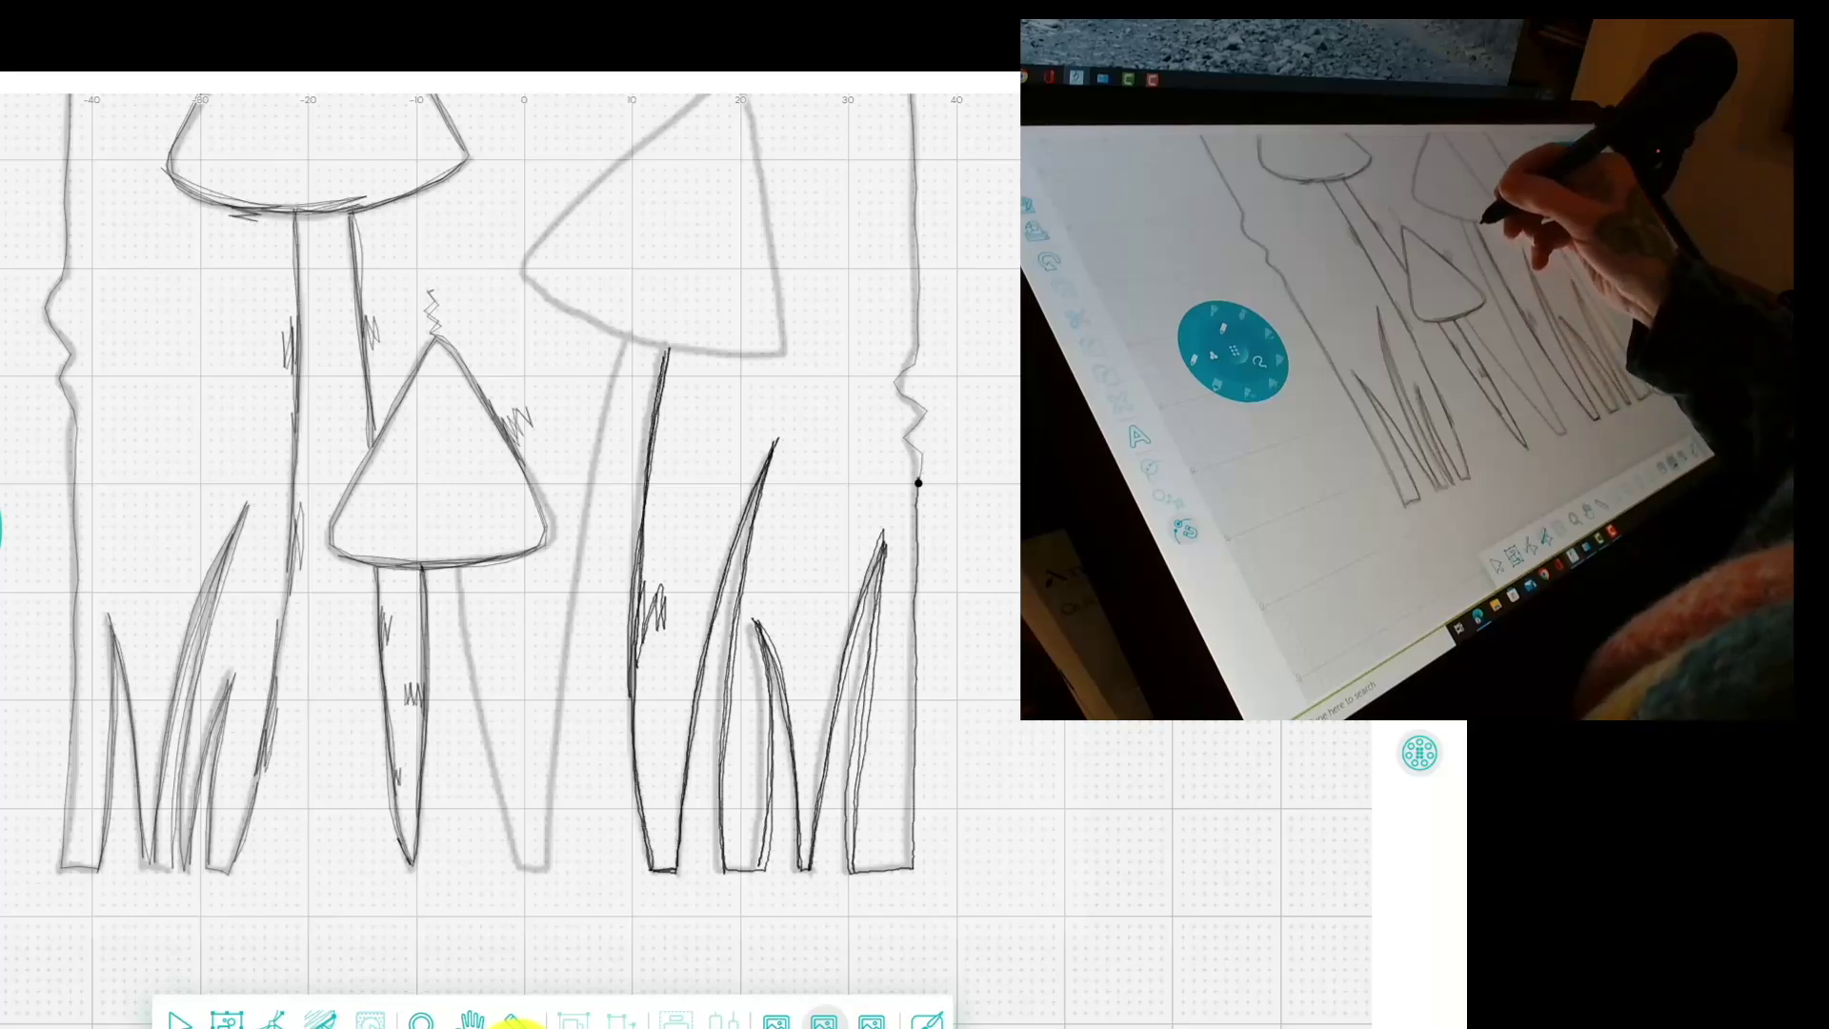
Trace the right mushroom's cap all the way around, adding zigzag strokes on its right and upper-left sides and a small curl at its left tip
{"action": "left_click", "coordinate": [471, 1020]}
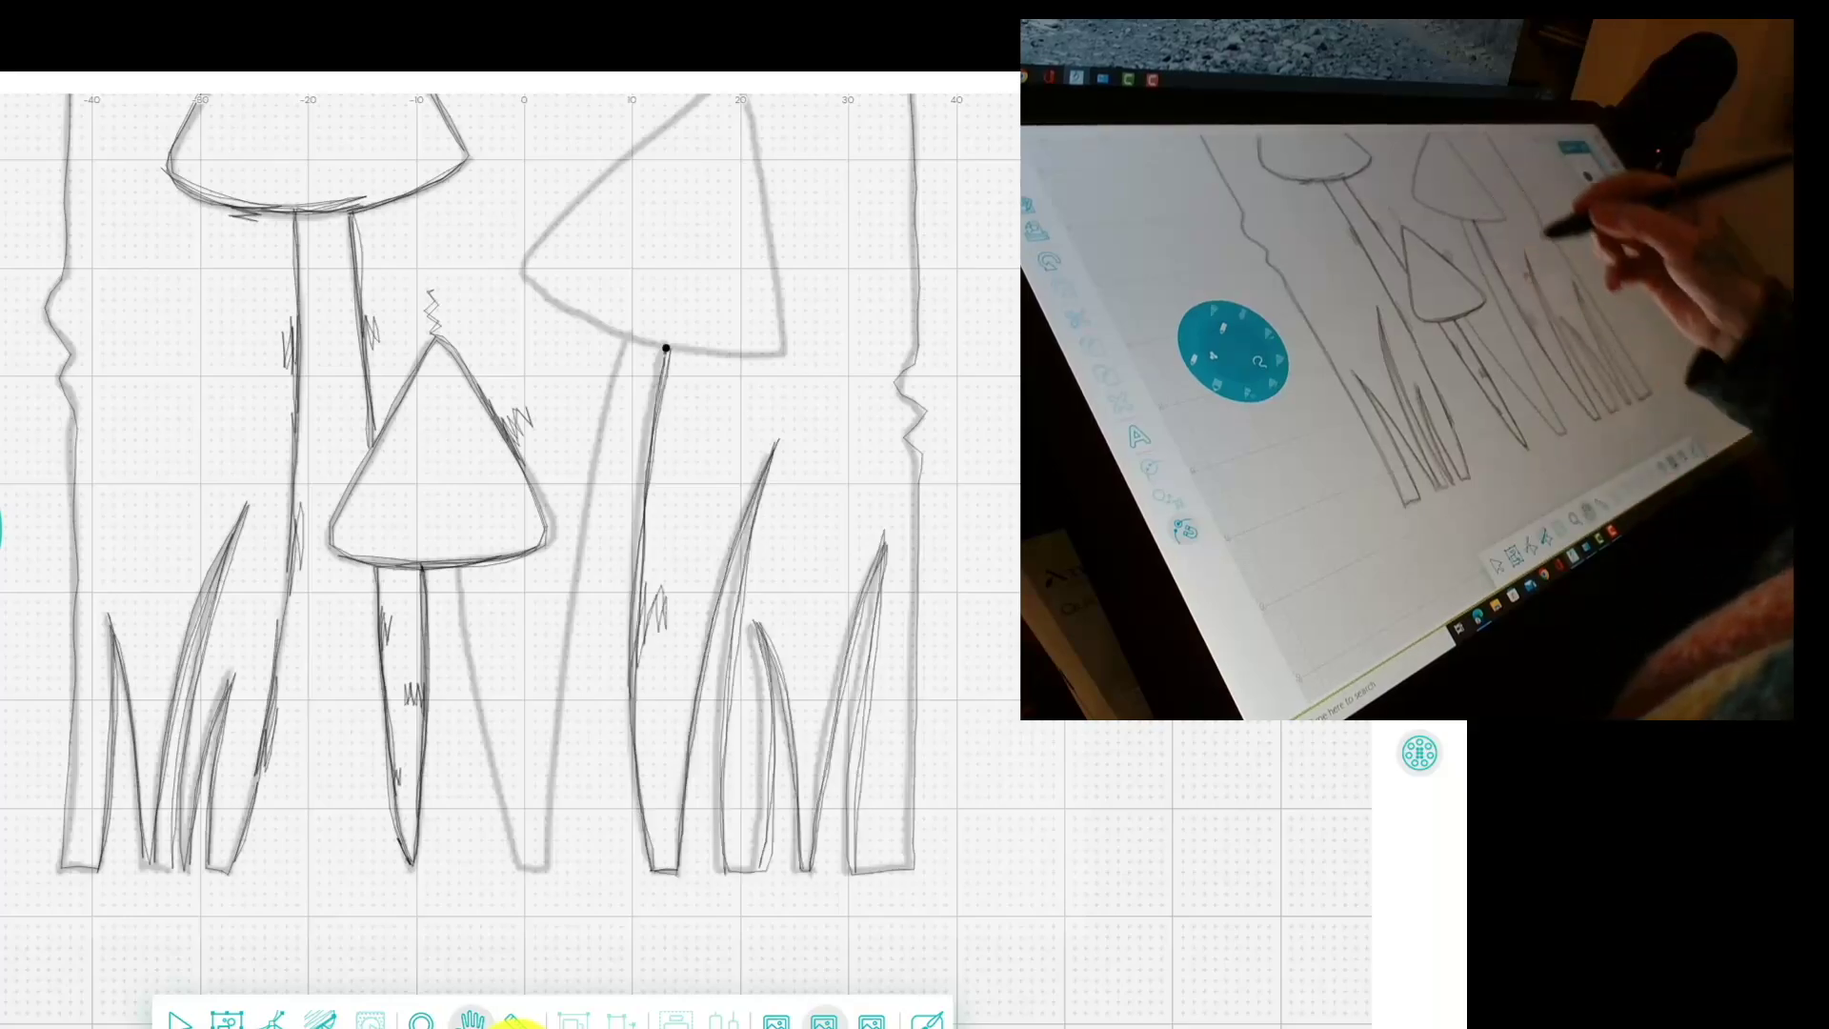
{"action": "left_click_drag", "start_coordinate": [666, 349], "coordinate": [605, 570]}
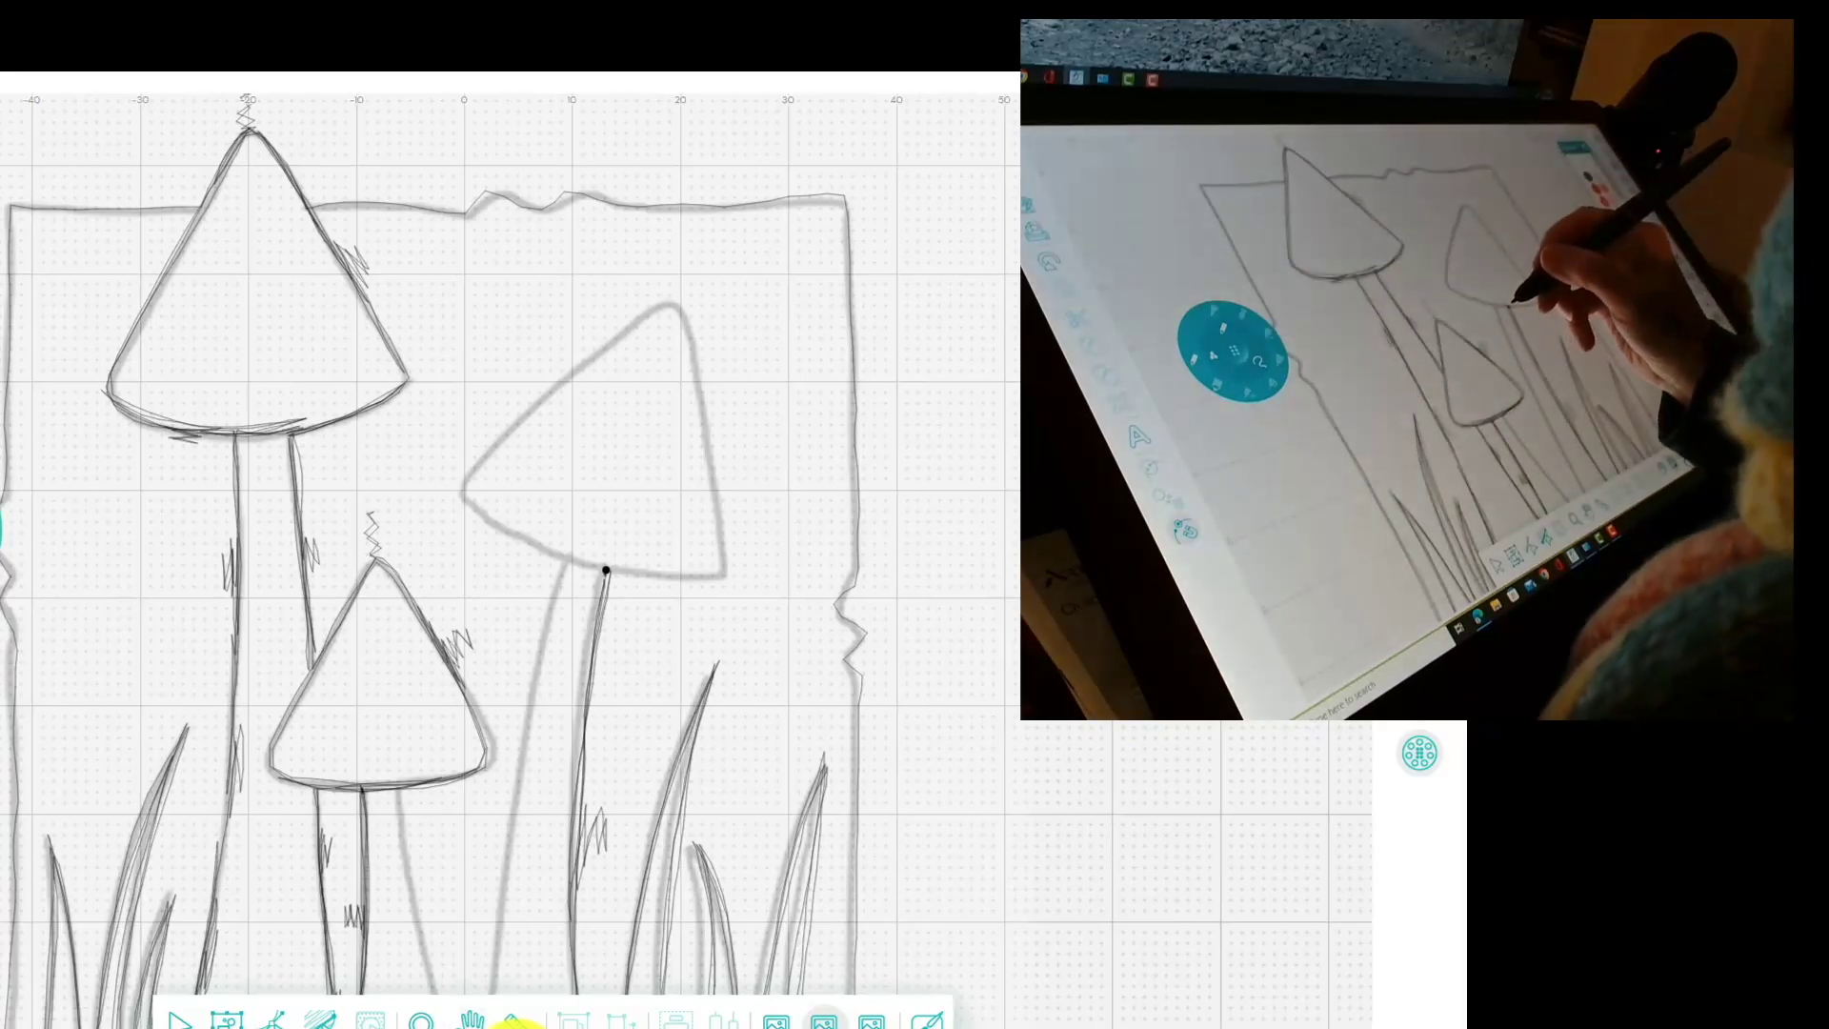
{"action": "mouse_move", "coordinate": [466, 493]}
{"action": "left_mouse_down"}
{"action": "mouse_move", "coordinate": [602, 566]}
{"action": "mouse_move", "coordinate": [698, 578]}
{"action": "mouse_move", "coordinate": [720, 538]}
{"action": "mouse_move", "coordinate": [706, 426]}
{"action": "mouse_move", "coordinate": [744, 476]}
{"action": "mouse_move", "coordinate": [710, 419]}
{"action": "left_mouse_up"}
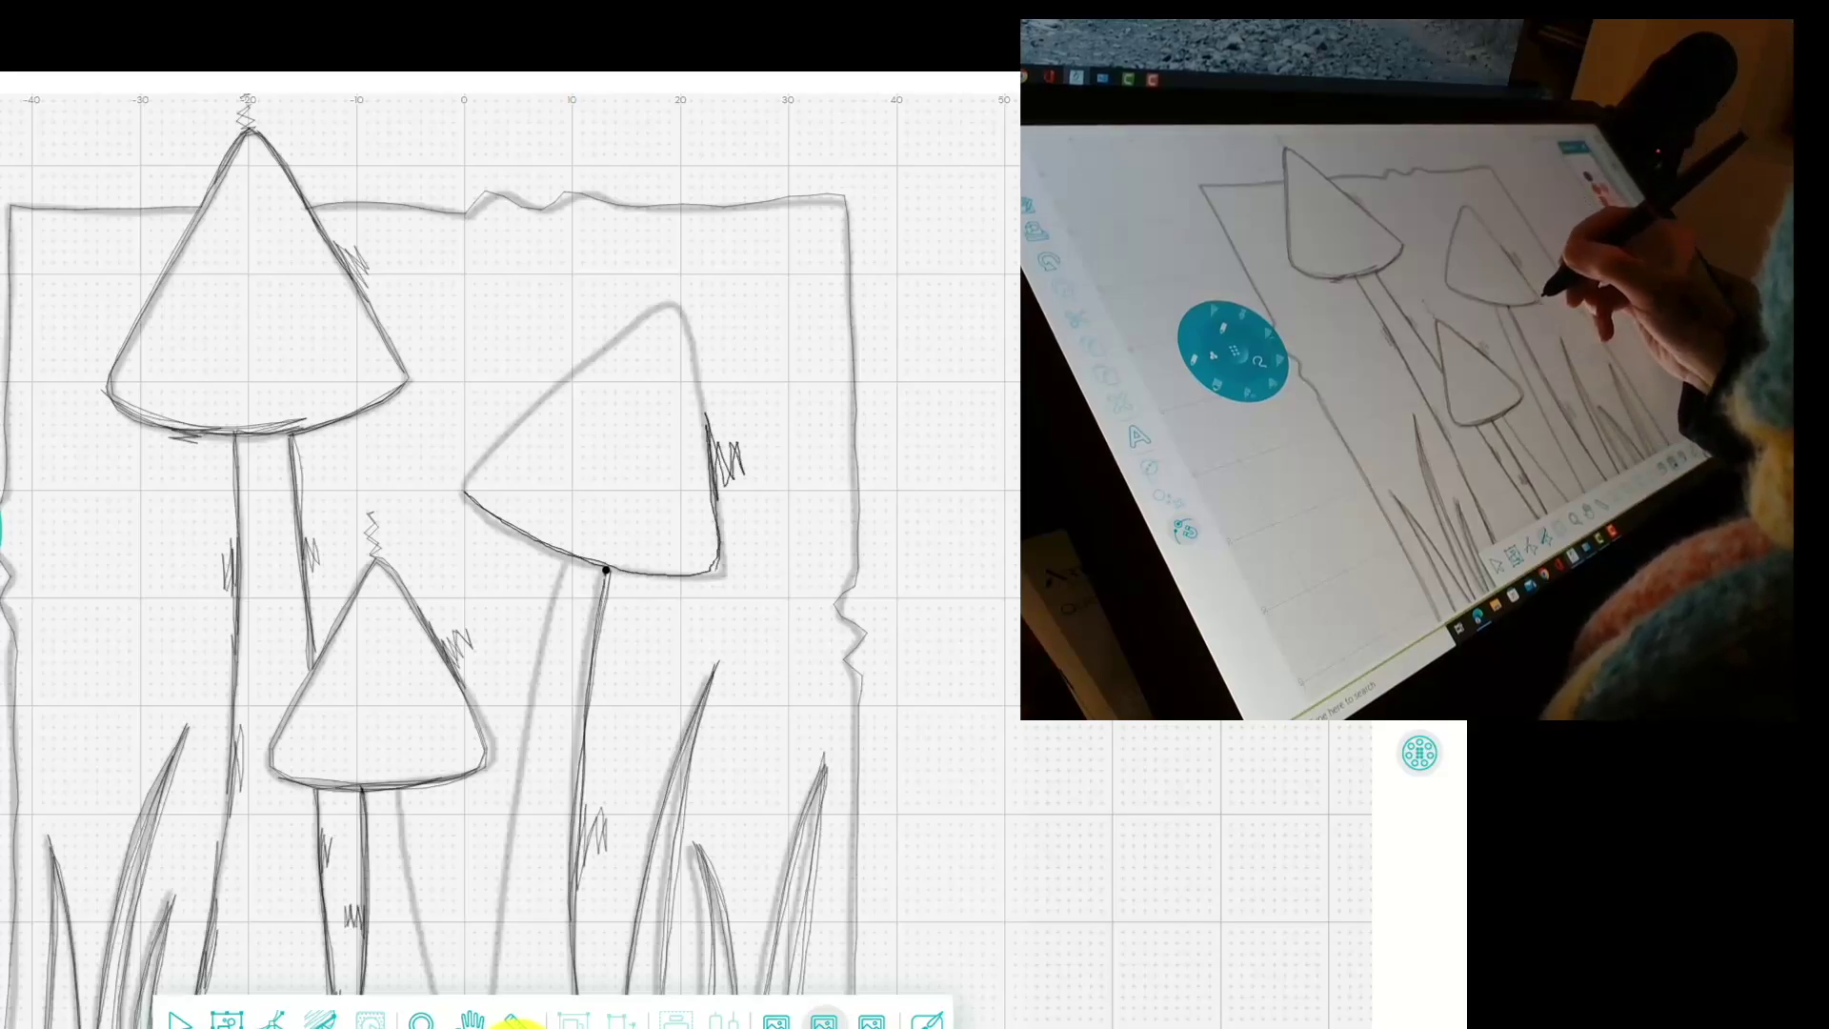
{"action": "mouse_move", "coordinate": [710, 488]}
{"action": "left_mouse_down"}
{"action": "mouse_move", "coordinate": [694, 334]}
{"action": "mouse_move", "coordinate": [612, 349]}
{"action": "mouse_move", "coordinate": [467, 480]}
{"action": "mouse_move", "coordinate": [638, 324]}
{"action": "mouse_move", "coordinate": [713, 530]}
{"action": "mouse_move", "coordinate": [706, 381]}
{"action": "mouse_move", "coordinate": [604, 352]}
{"action": "mouse_move", "coordinate": [471, 463]}
{"action": "left_mouse_up"}
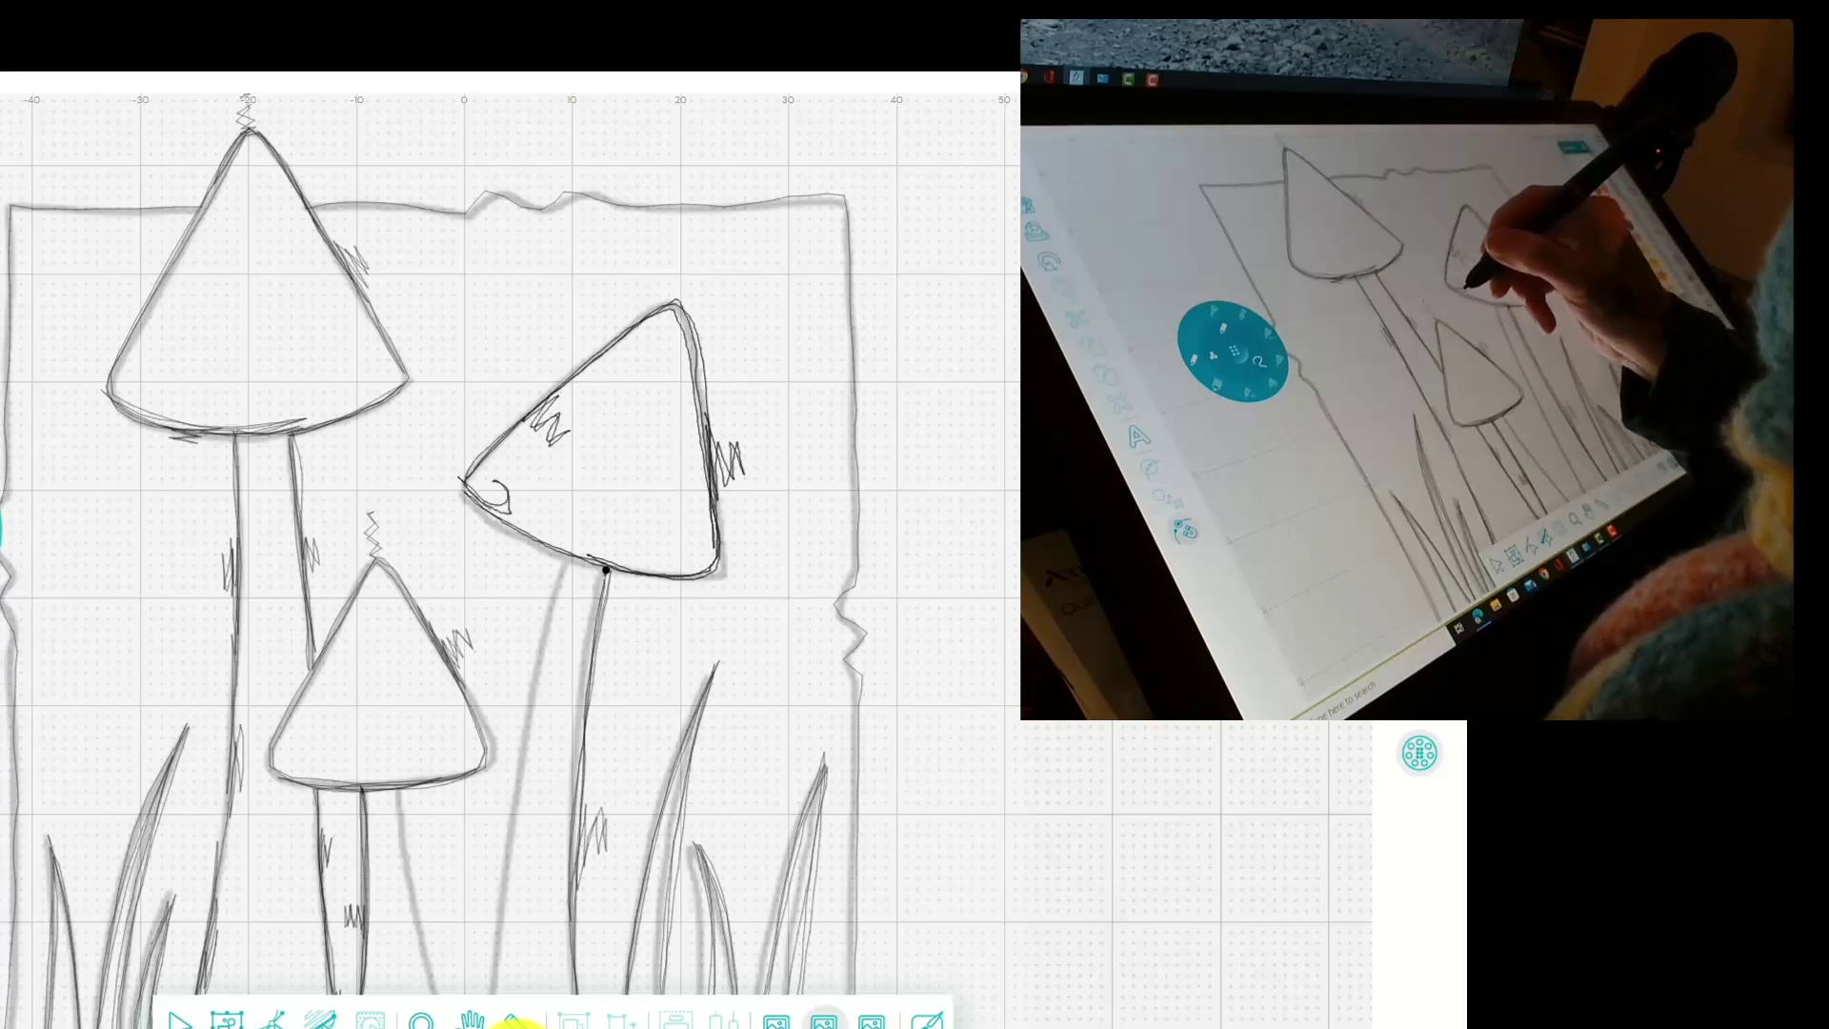
Trace the left edge of the right mushroom's stem with zigzags, and join it along the ground to the small mushroom's right stem edge
{"action": "mouse_move", "coordinate": [587, 555]}
{"action": "left_mouse_down"}
{"action": "mouse_move", "coordinate": [651, 572]}
{"action": "mouse_move", "coordinate": [521, 523]}
{"action": "mouse_move", "coordinate": [589, 556]}
{"action": "mouse_move", "coordinate": [545, 634]}
{"action": "mouse_move", "coordinate": [557, 576]}
{"action": "mouse_move", "coordinate": [503, 869]}
{"action": "mouse_move", "coordinate": [497, 827]}
{"action": "mouse_move", "coordinate": [488, 867]}
{"action": "mouse_move", "coordinate": [496, 932]}
{"action": "mouse_move", "coordinate": [514, 690]}
{"action": "mouse_move", "coordinate": [494, 718]}
{"action": "left_mouse_up"}
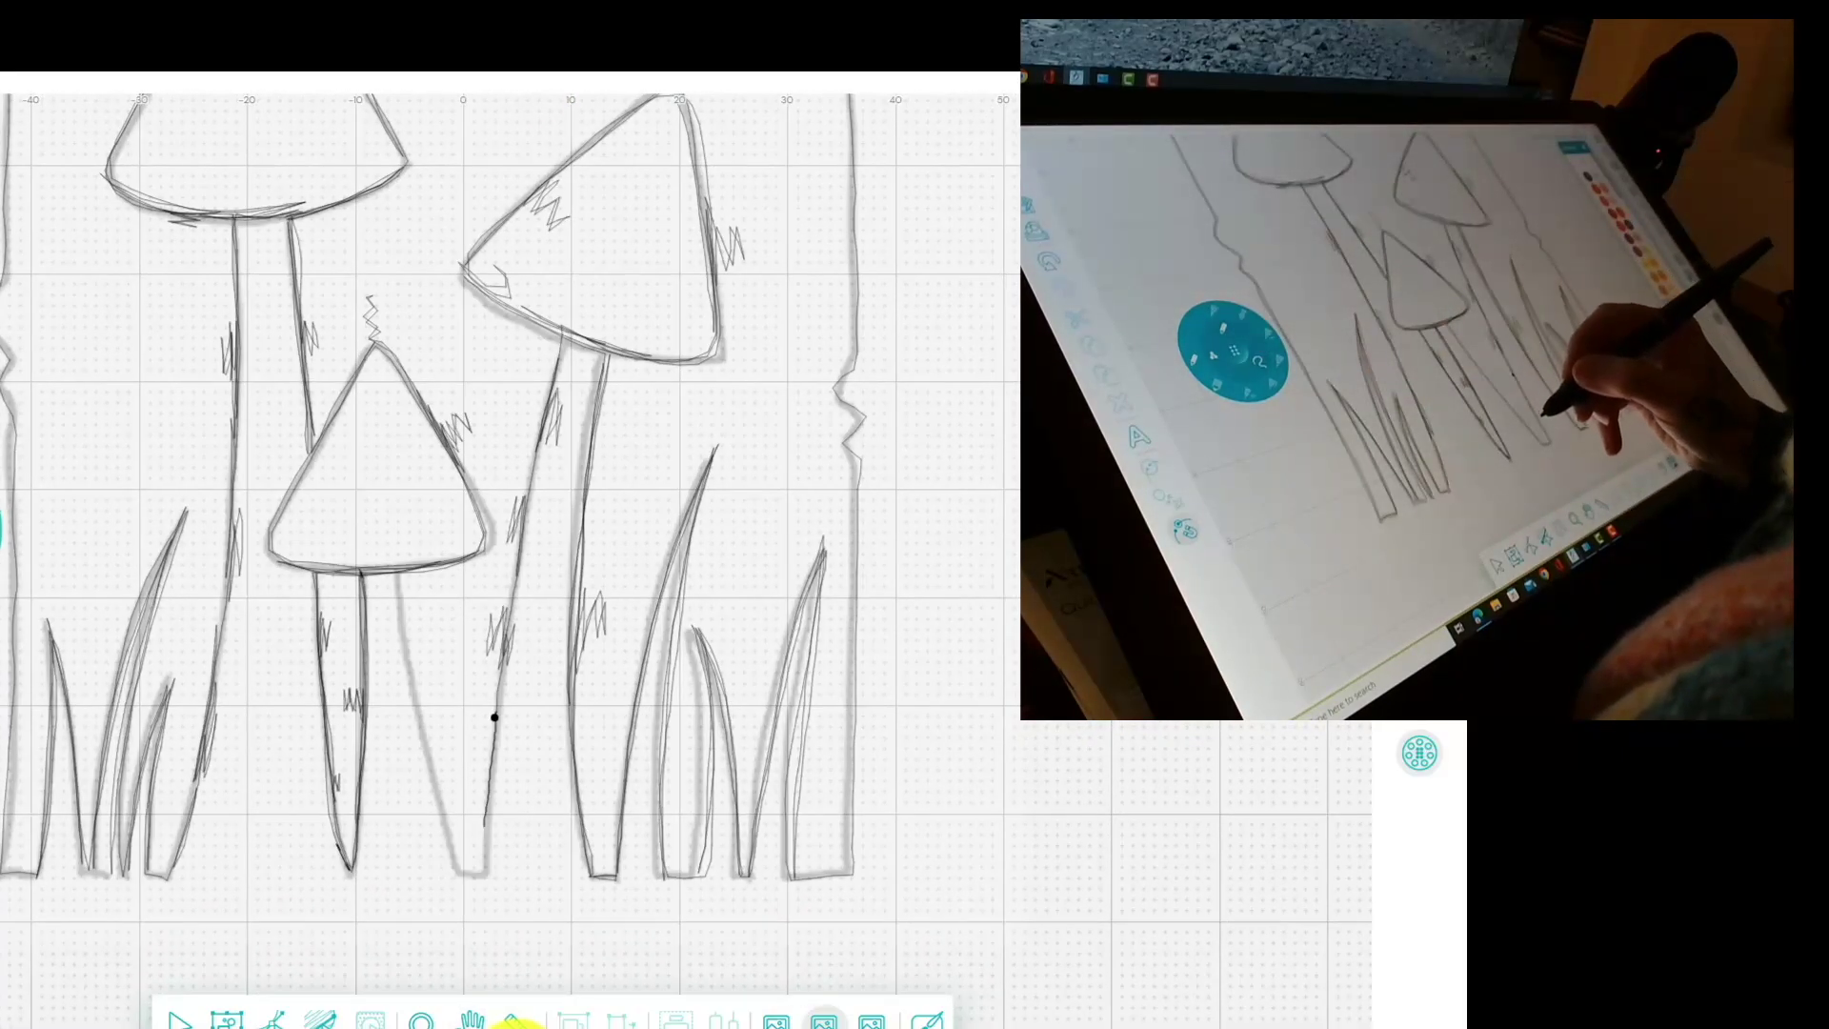
{"action": "mouse_move", "coordinate": [485, 814]}
{"action": "left_mouse_down"}
{"action": "mouse_move", "coordinate": [495, 648]}
{"action": "mouse_move", "coordinate": [558, 345]}
{"action": "left_mouse_up"}
{"action": "left_click_drag", "start_coordinate": [533, 472], "coordinate": [484, 873]}
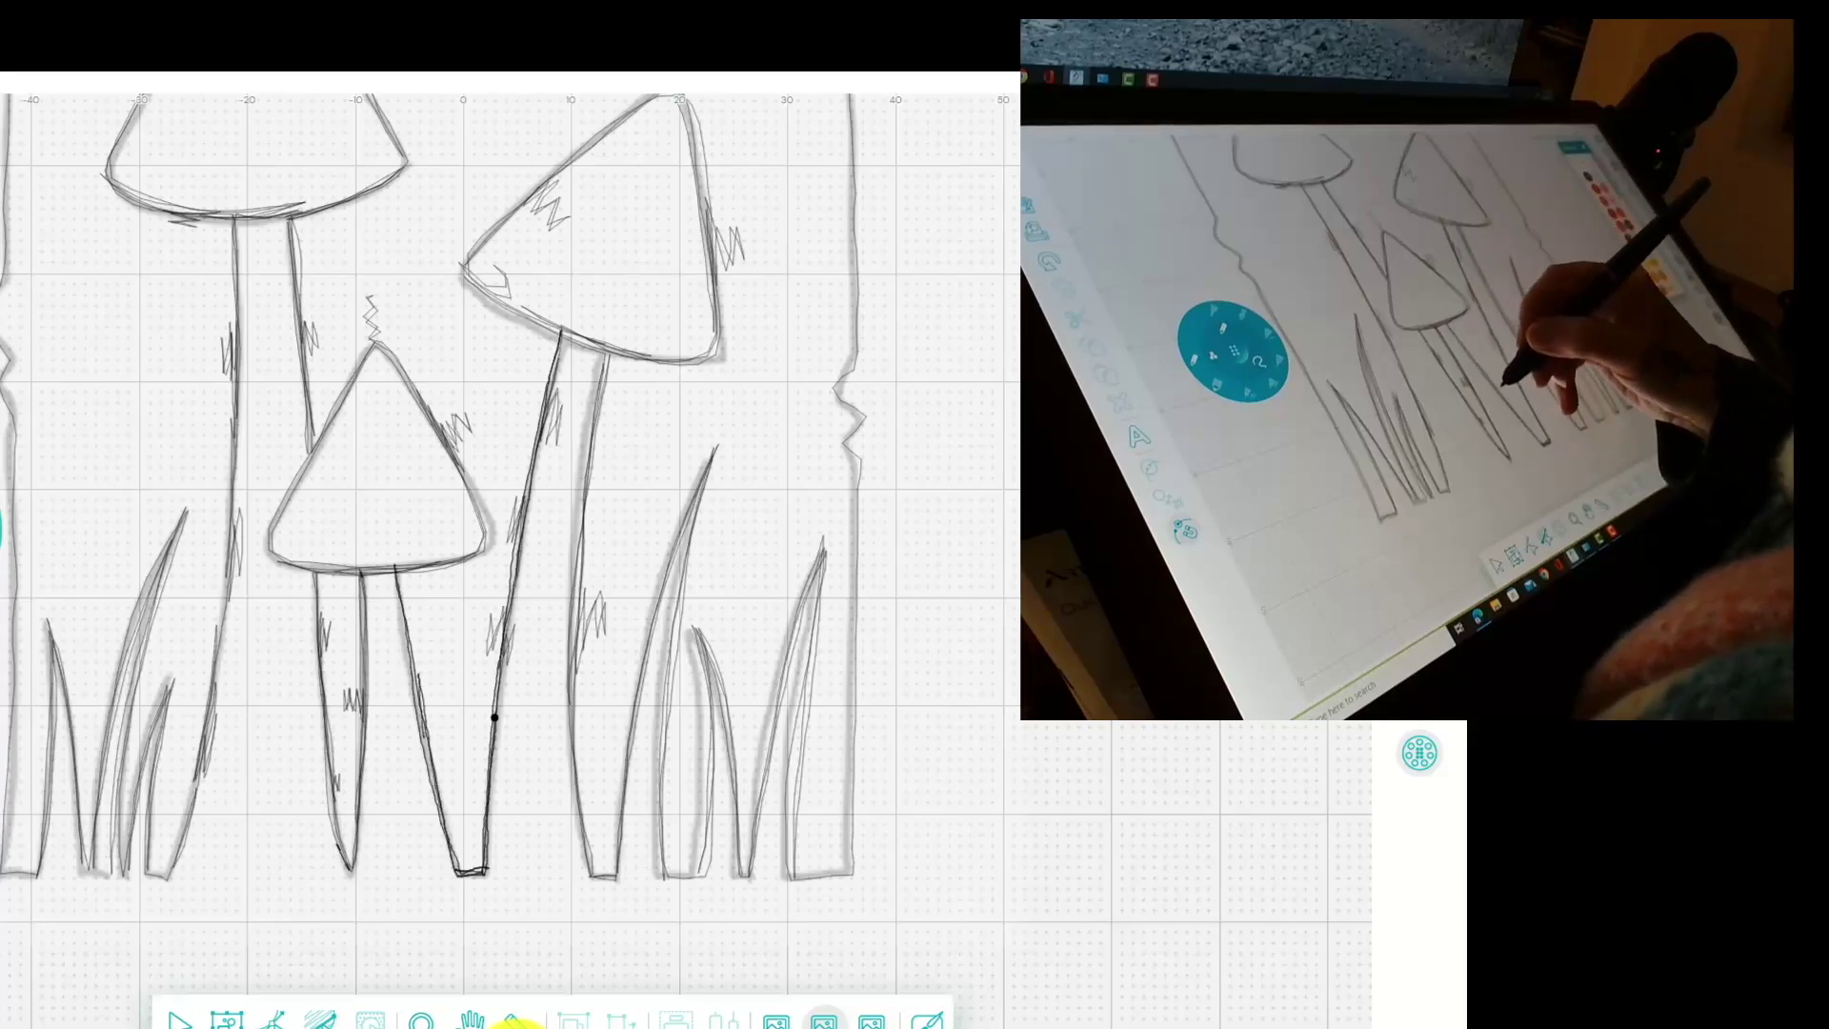
Add short zigzag strokes along the right edge of the small mushroom's stem and go over that edge again
{"action": "left_click_drag", "start_coordinate": [431, 721], "coordinate": [434, 704]}
{"action": "left_click_drag", "start_coordinate": [407, 633], "coordinate": [414, 615]}
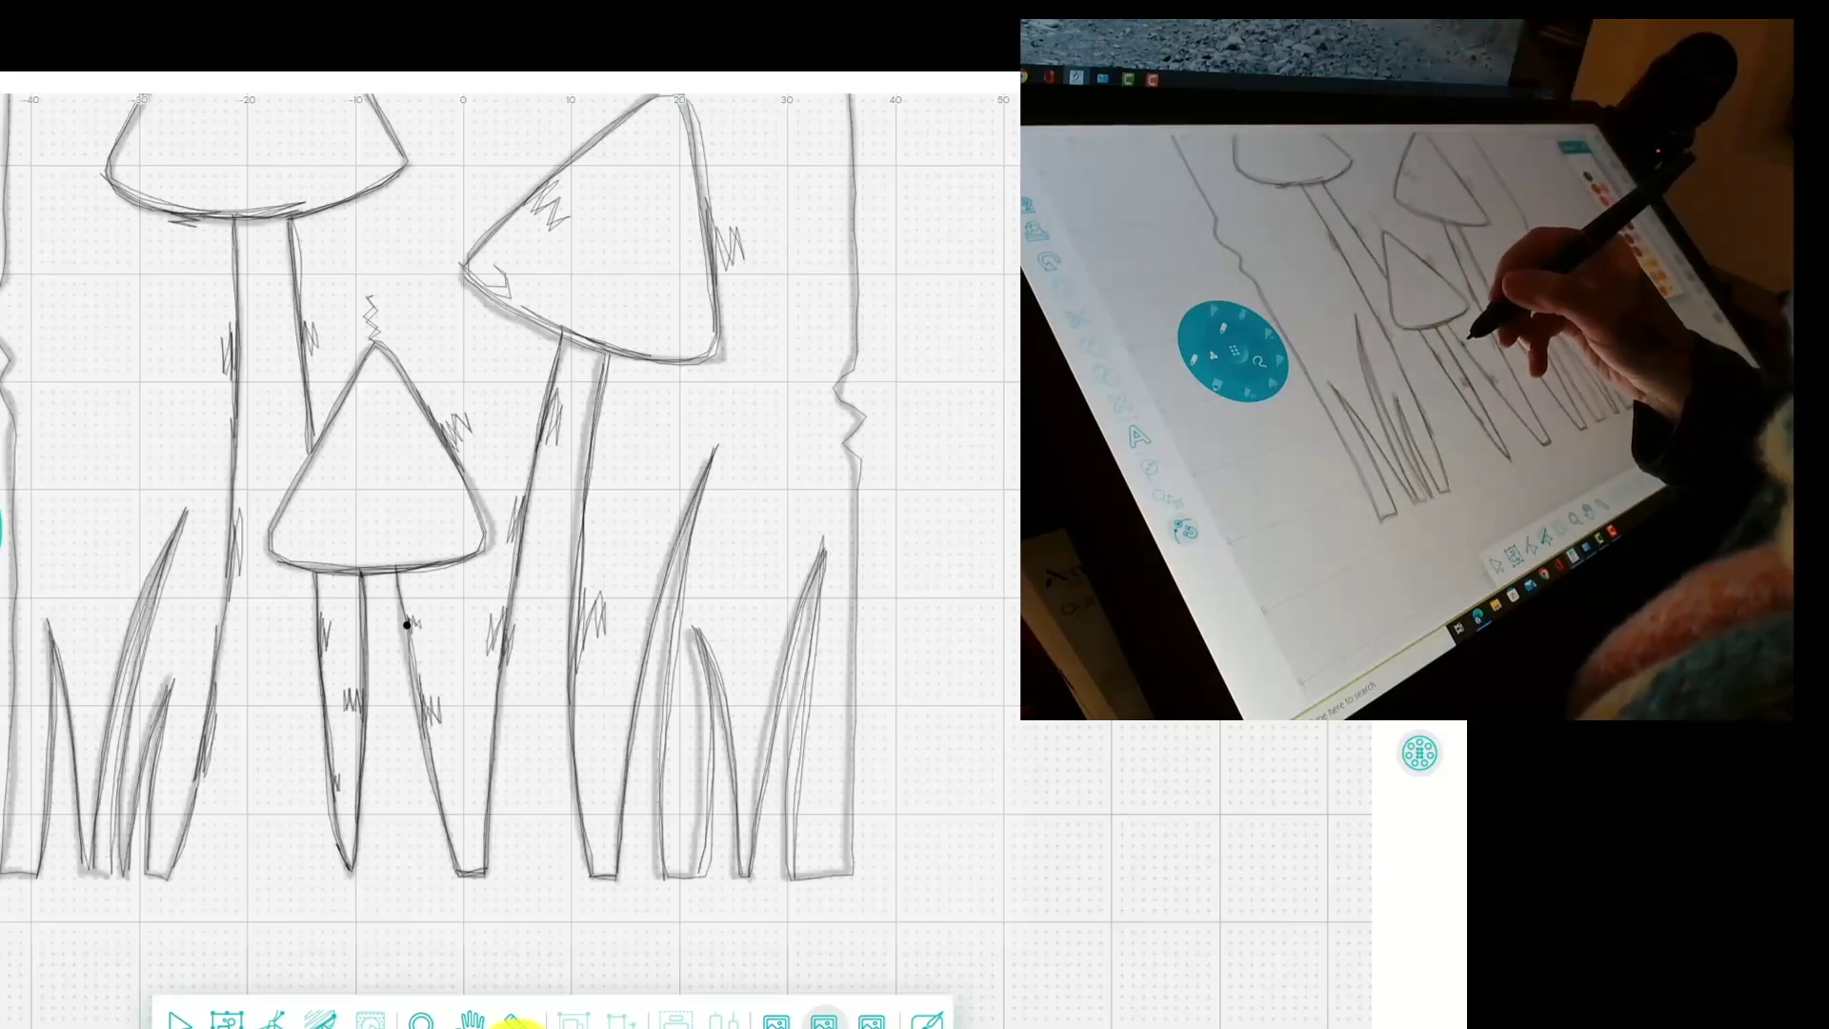
{"action": "left_click_drag", "start_coordinate": [406, 624], "coordinate": [419, 717]}
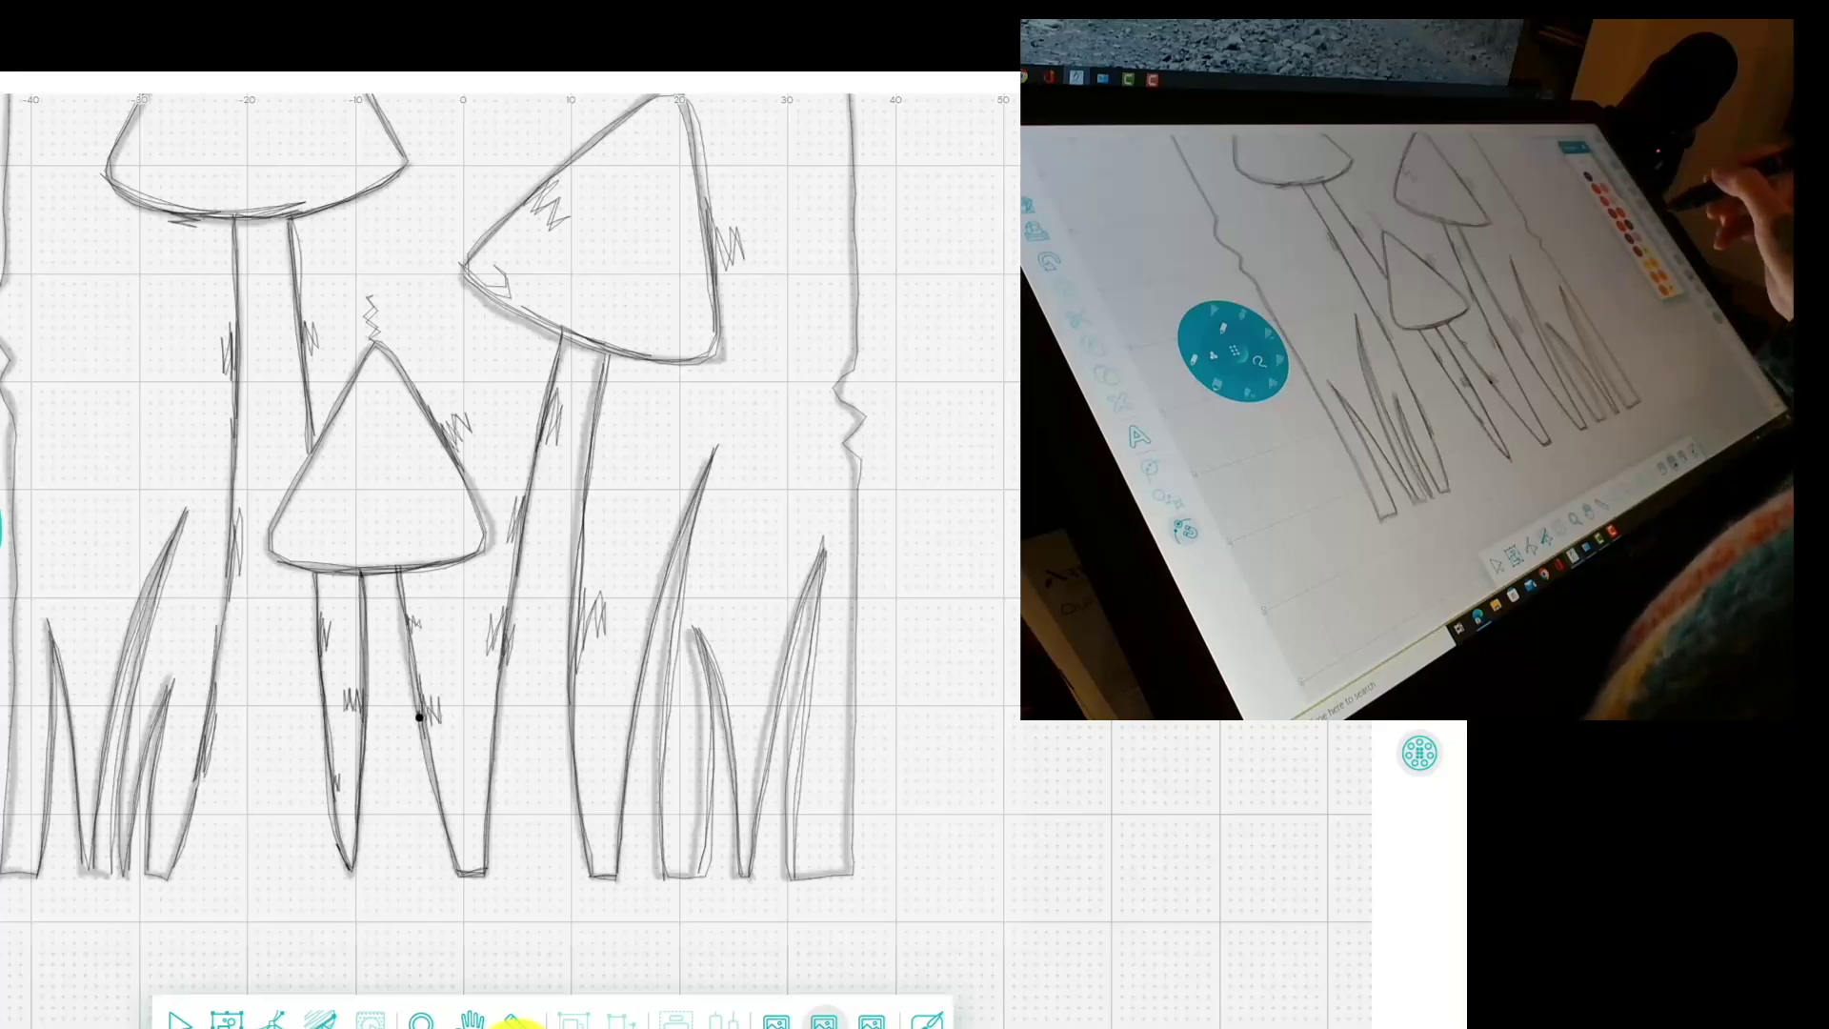
Switch the doodle wheel to the filled-area brush and set its density to 0.4 mm
{"action": "key", "text": "ctrl+0"}
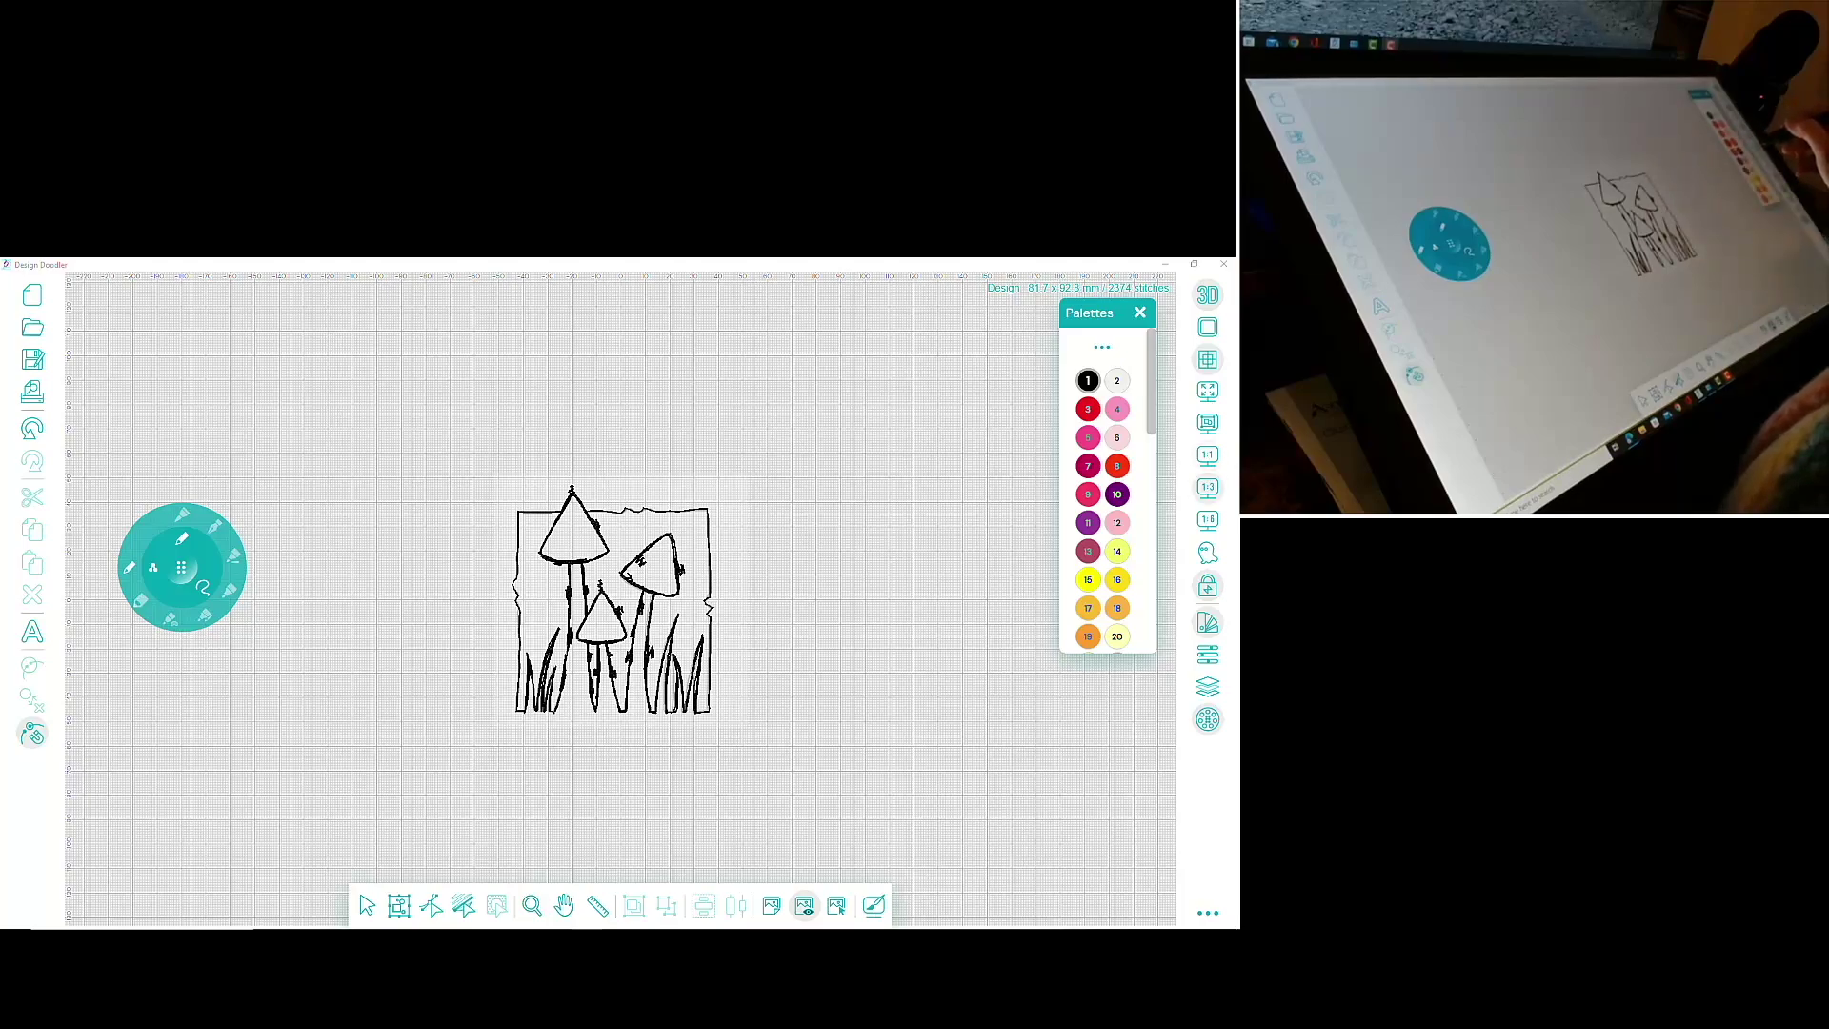
{"action": "left_click", "coordinate": [1208, 487]}
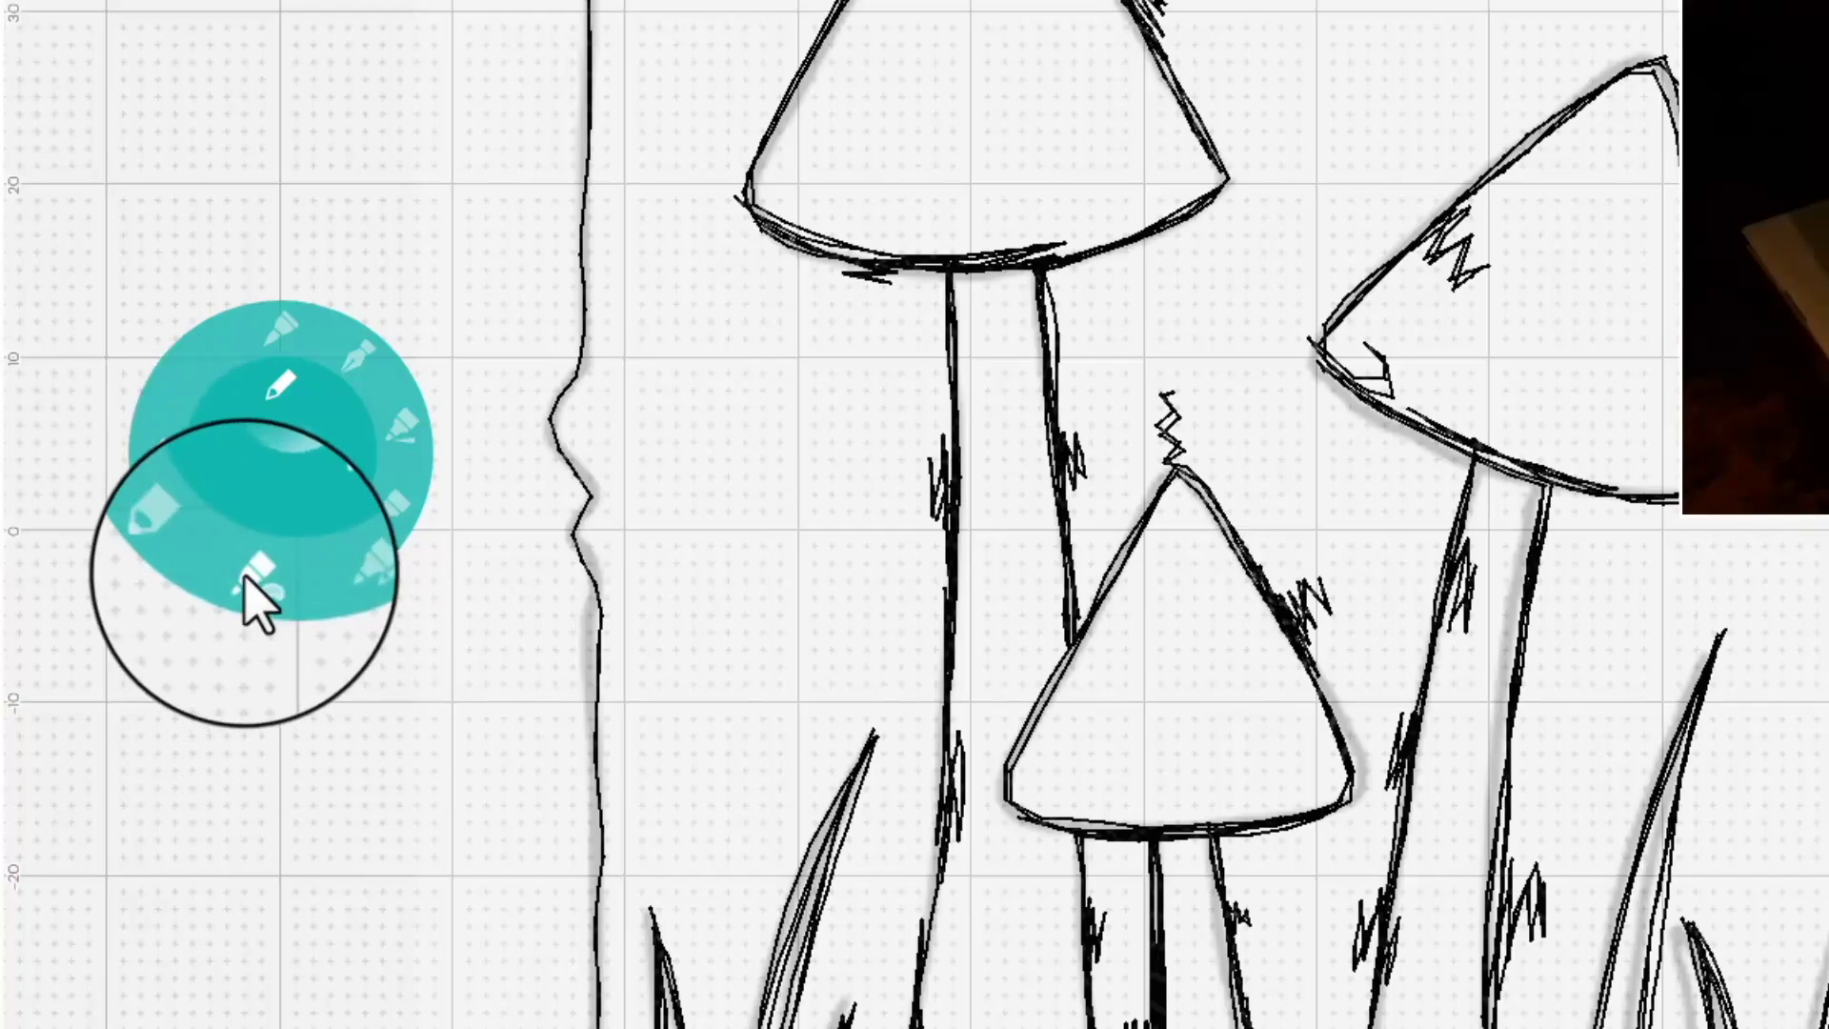
{"action": "left_click", "coordinate": [262, 586]}
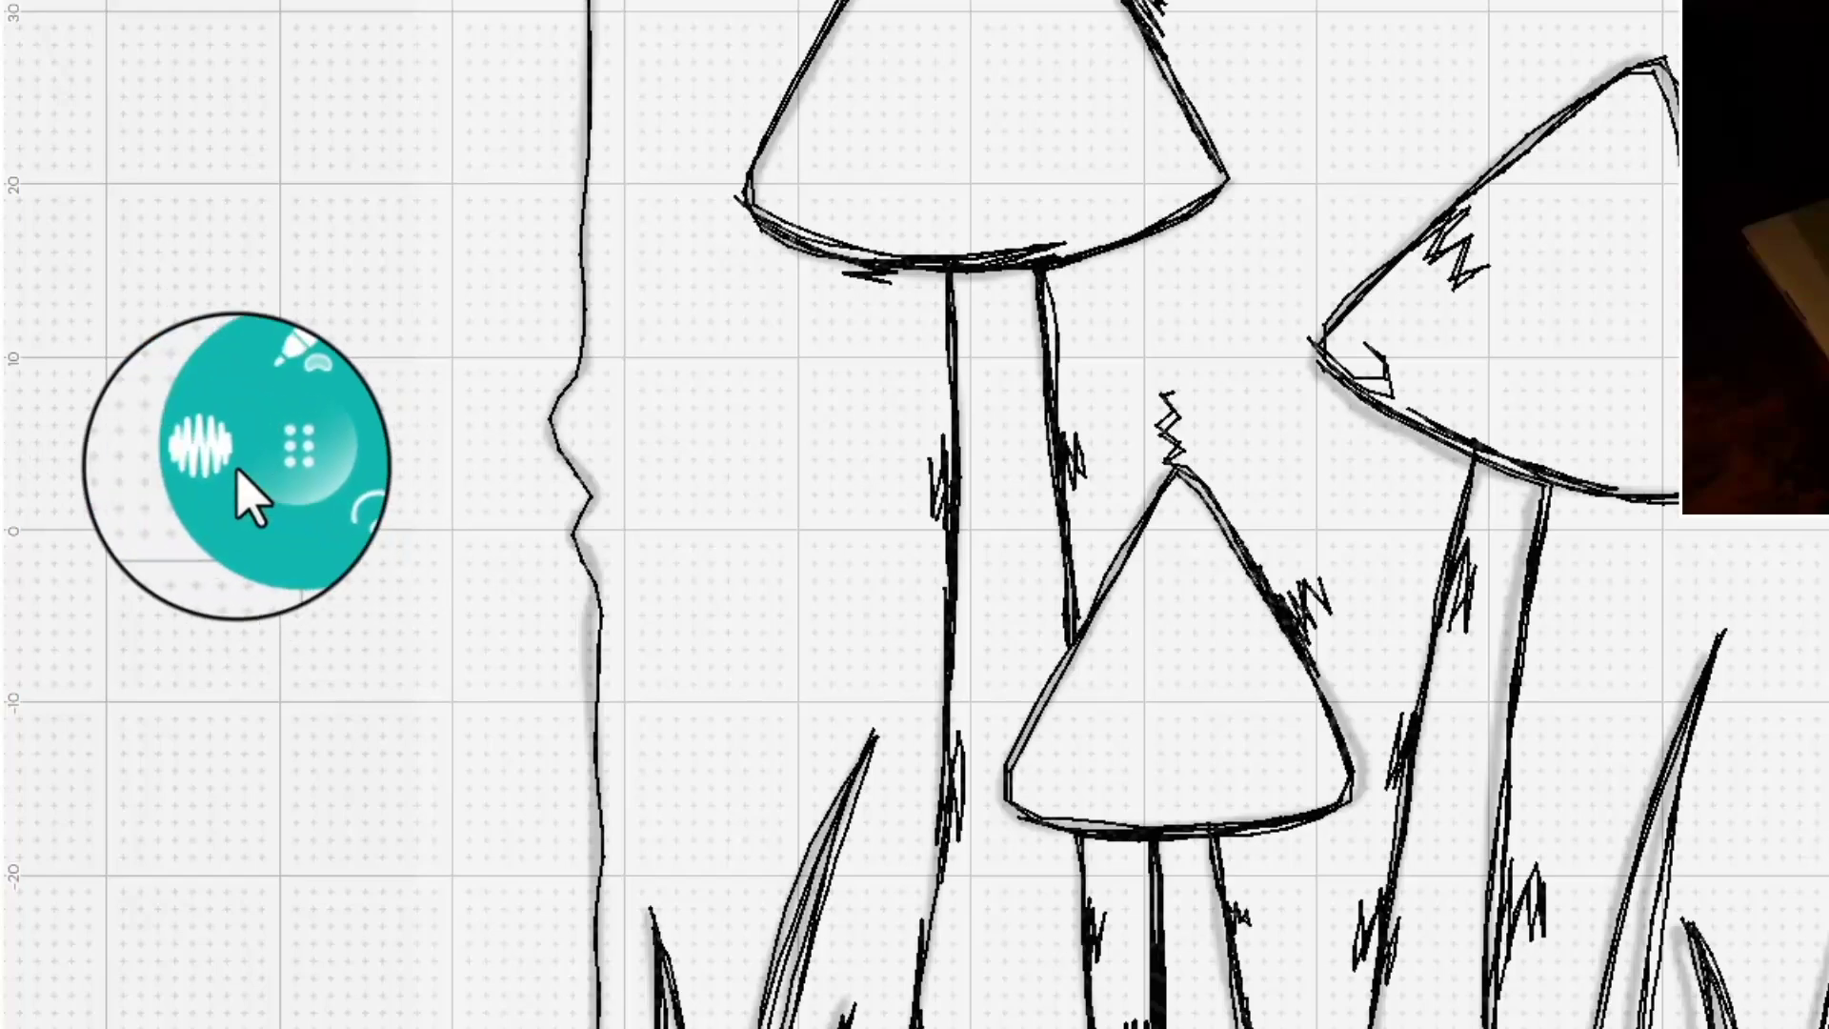
{"action": "left_click", "coordinate": [211, 458]}
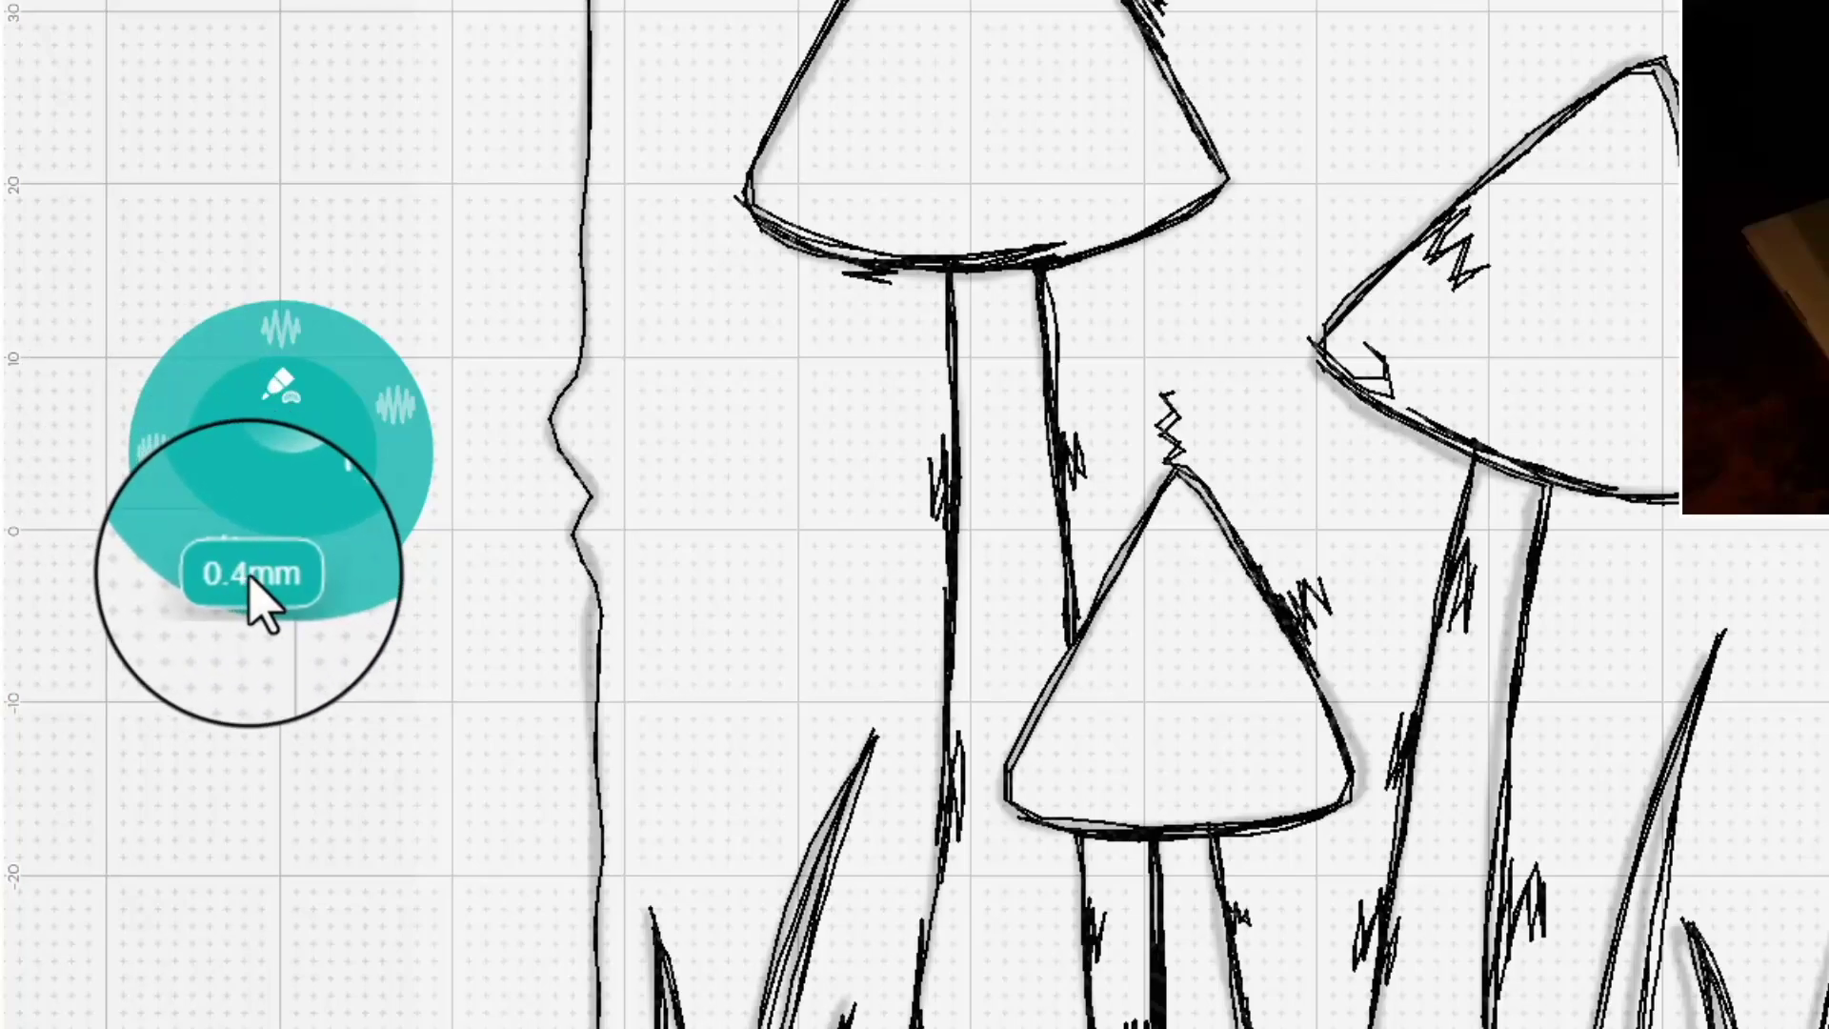
{"action": "left_click", "coordinate": [238, 583]}
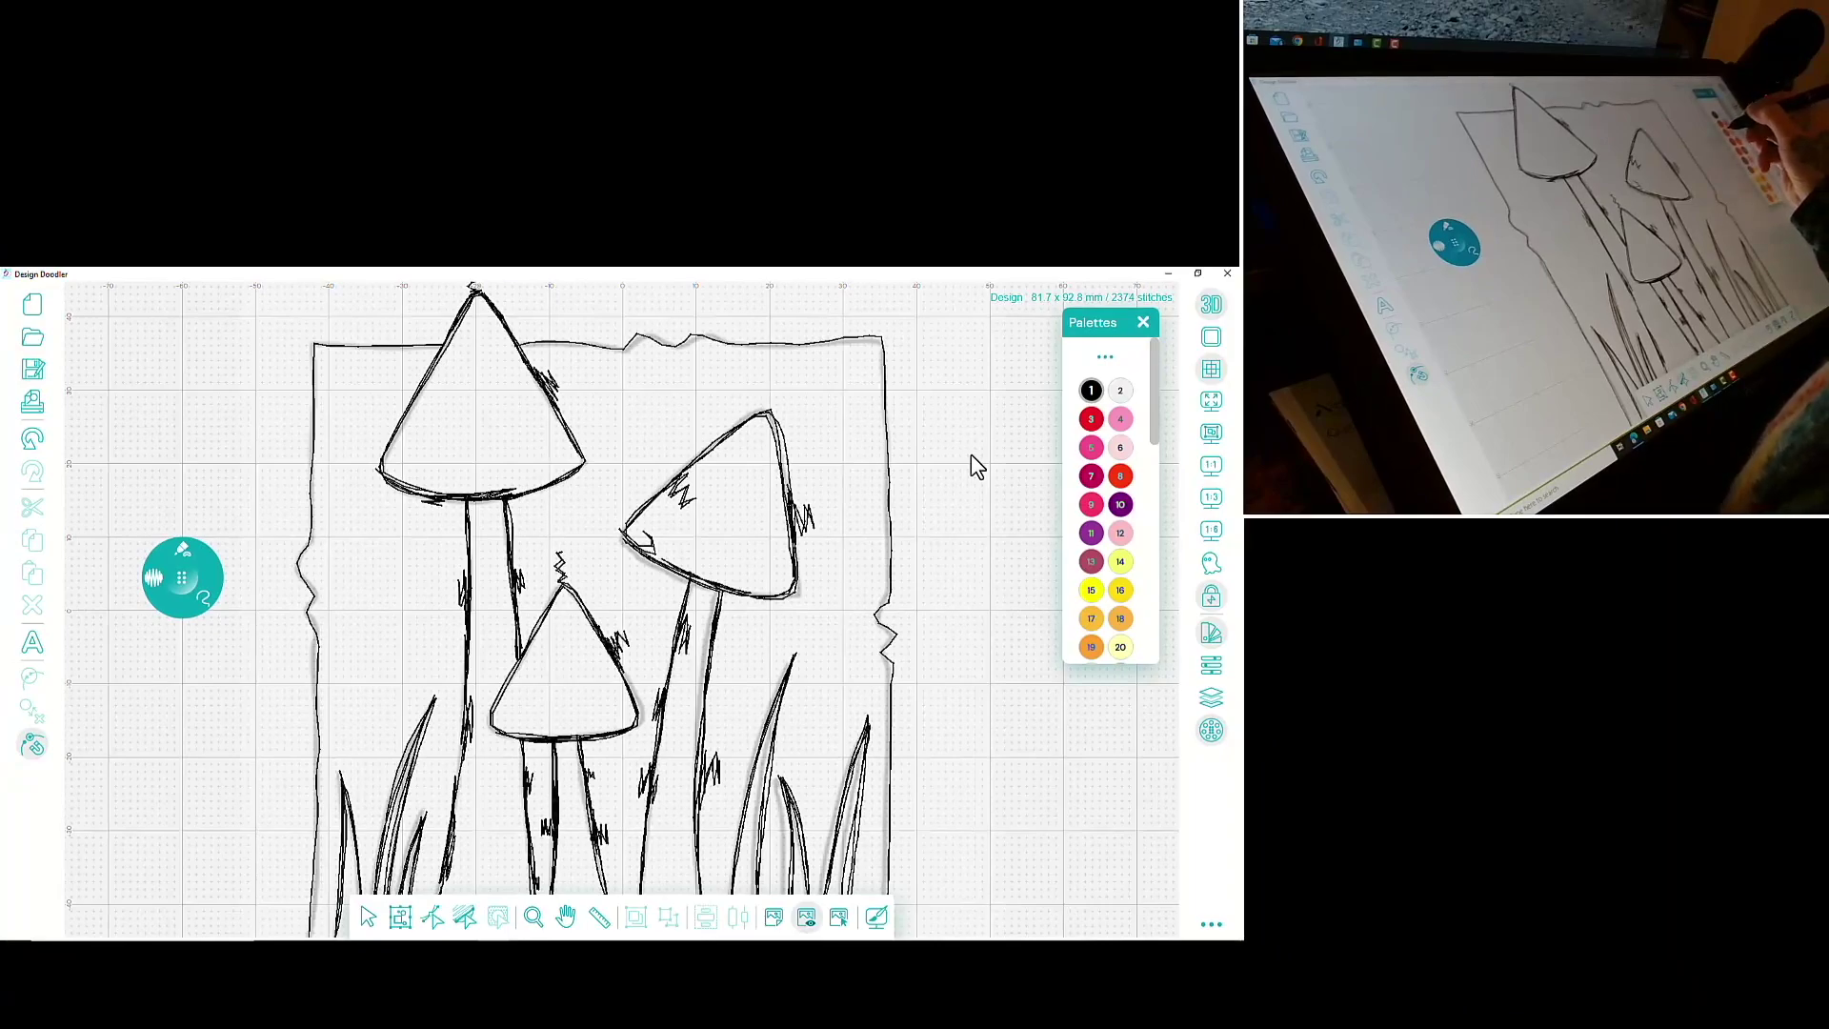
Fill the small, right and tall mushroom caps with red thread colour 3 by drawing around each cap's outline
{"action": "left_click", "coordinate": [1091, 418]}
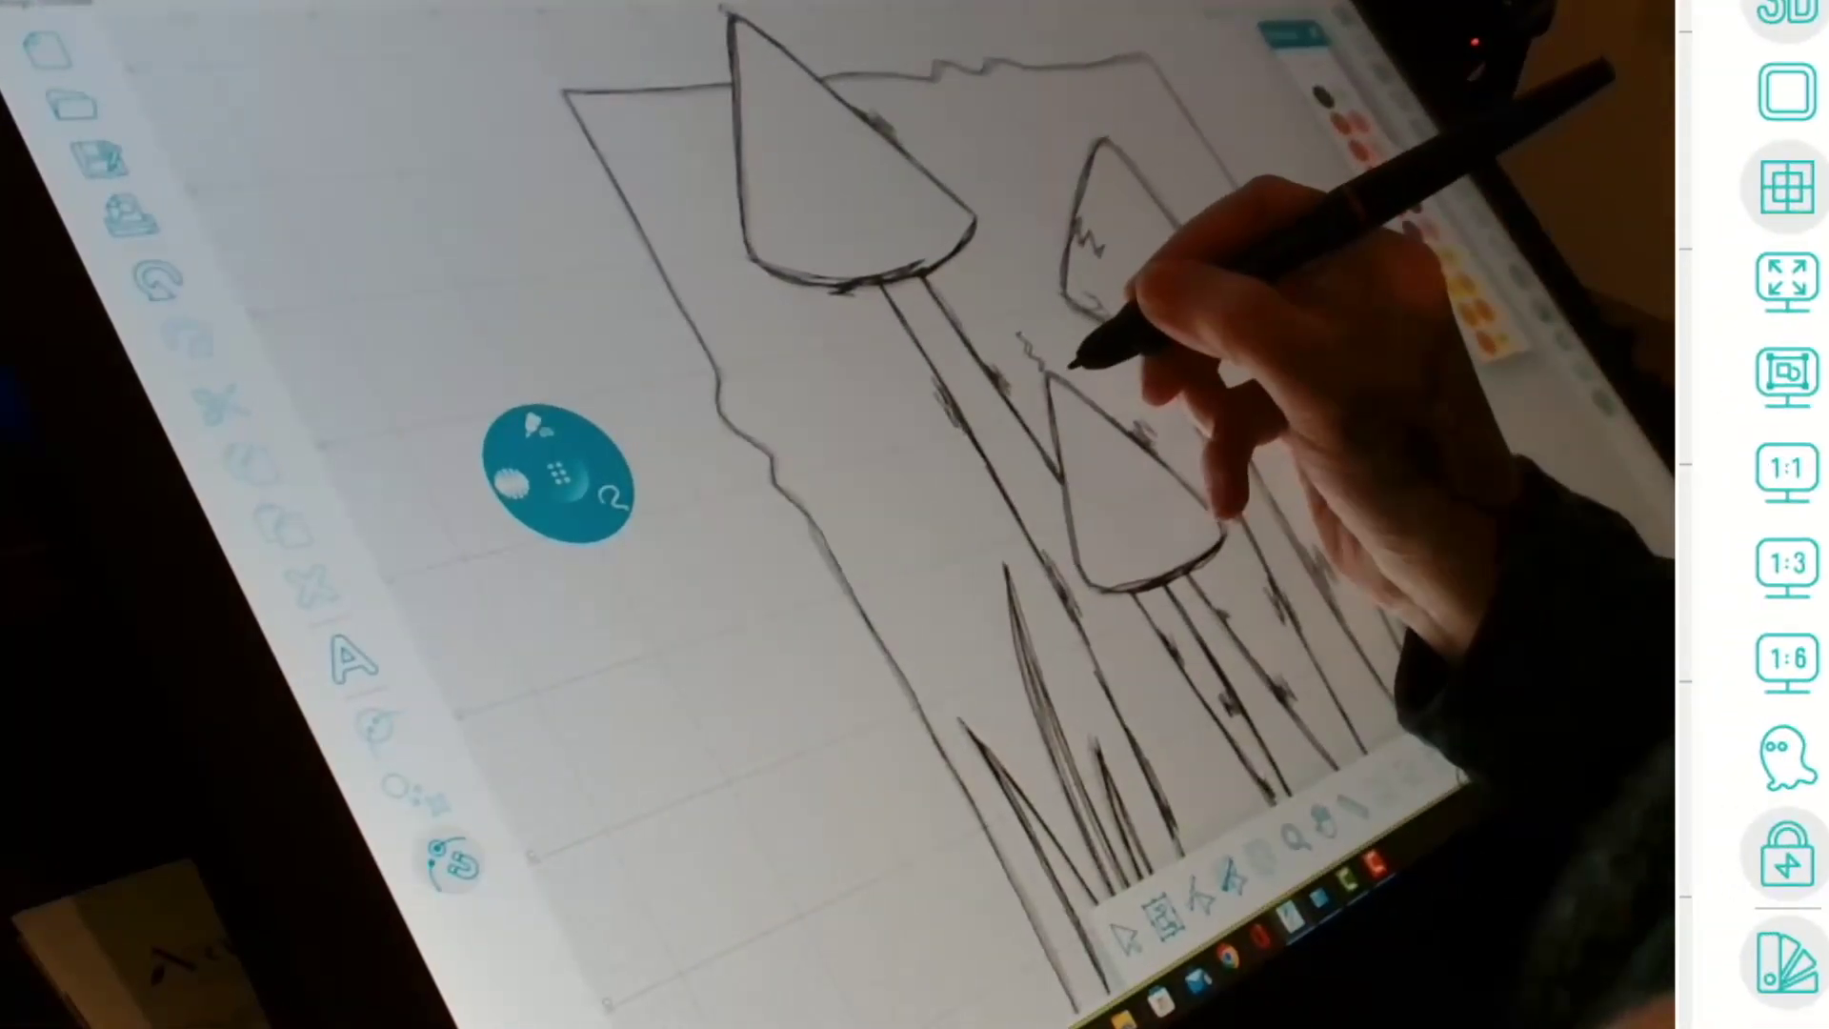
{"action": "mouse_move", "coordinate": [1065, 410]}
{"action": "left_mouse_down"}
{"action": "mouse_move", "coordinate": [1095, 564]}
{"action": "mouse_move", "coordinate": [1185, 570]}
{"action": "left_mouse_up"}
{"action": "mouse_move", "coordinate": [1200, 481]}
{"action": "left_mouse_down"}
{"action": "mouse_move", "coordinate": [1088, 357]}
{"action": "mouse_move", "coordinate": [1047, 372]}
{"action": "left_mouse_up"}
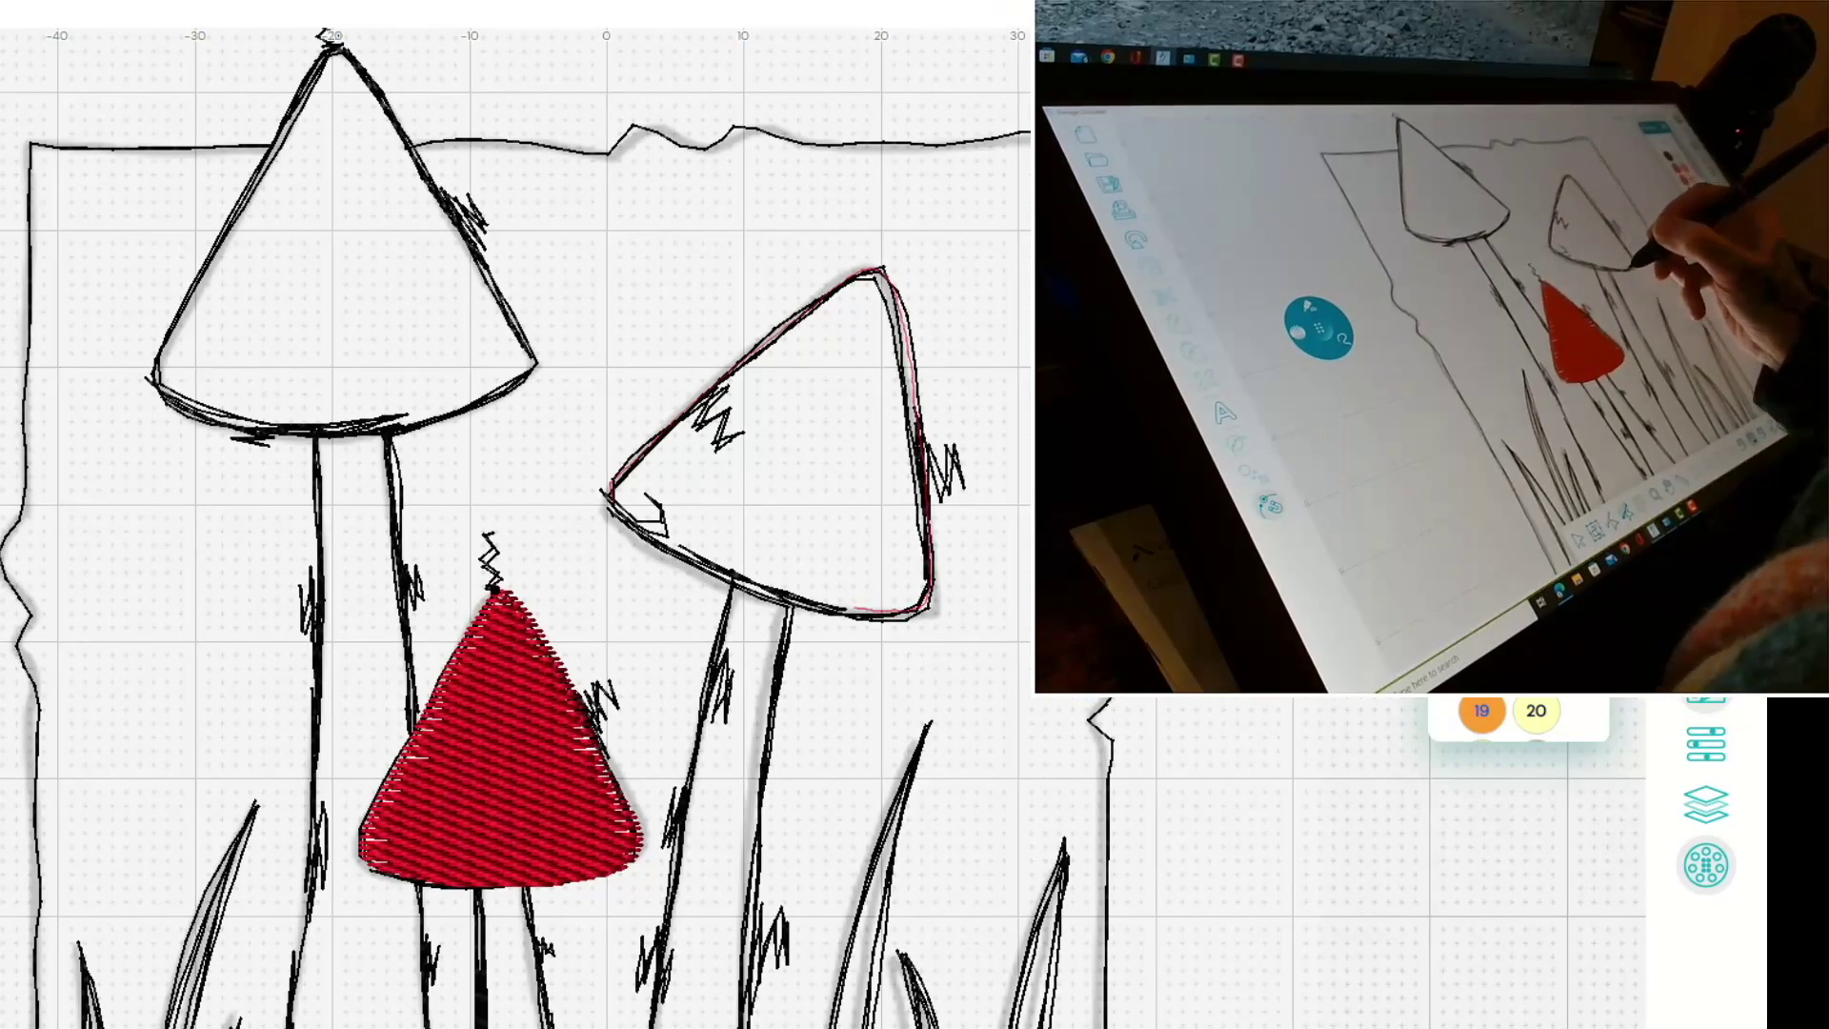
{"action": "mouse_move", "coordinate": [853, 607]}
{"action": "left_mouse_down"}
{"action": "mouse_move", "coordinate": [743, 579]}
{"action": "mouse_move", "coordinate": [610, 491]}
{"action": "left_mouse_up"}
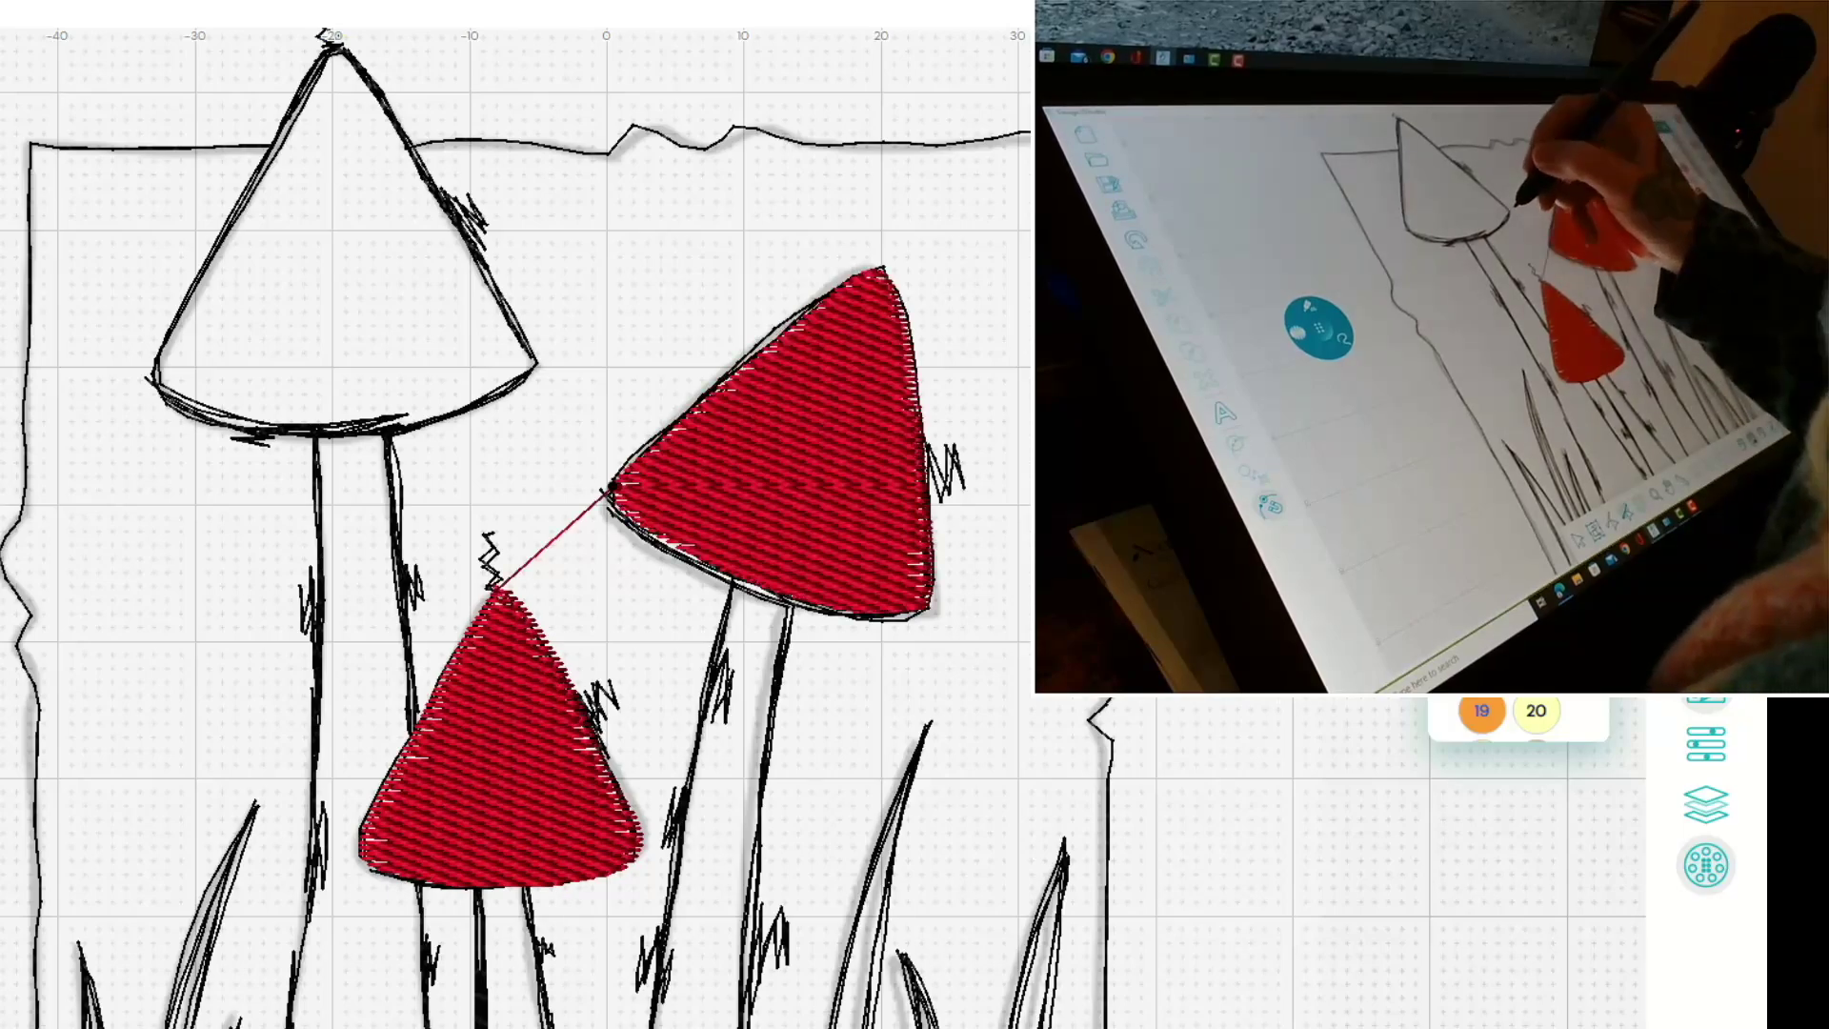
{"action": "mouse_move", "coordinate": [531, 358]}
{"action": "left_mouse_down"}
{"action": "mouse_move", "coordinate": [335, 44]}
{"action": "mouse_move", "coordinate": [274, 122]}
{"action": "mouse_move", "coordinate": [155, 362]}
{"action": "mouse_move", "coordinate": [253, 423]}
{"action": "mouse_move", "coordinate": [400, 415]}
{"action": "mouse_move", "coordinate": [534, 364]}
{"action": "left_mouse_up"}
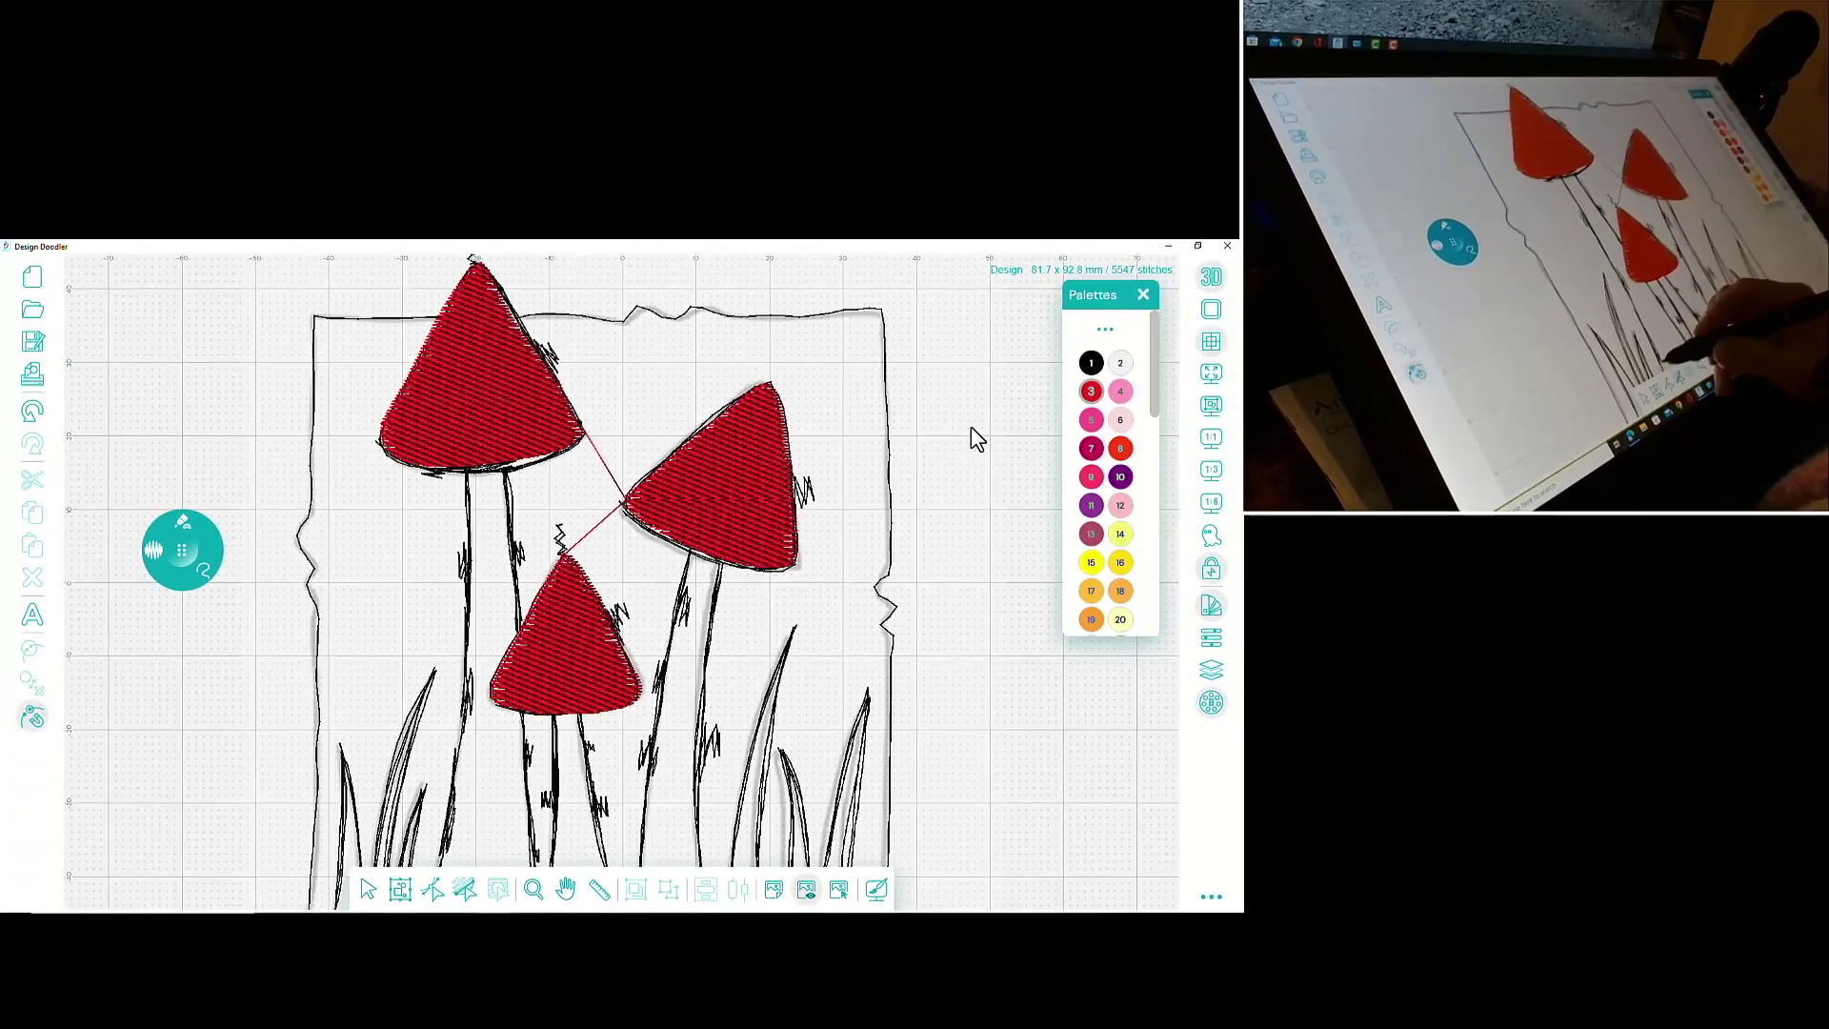
Edit the small red cap's path, undoing a trial move of its upper right node and nudging its left-edge node slightly inward
{"action": "left_click", "coordinate": [566, 638]}
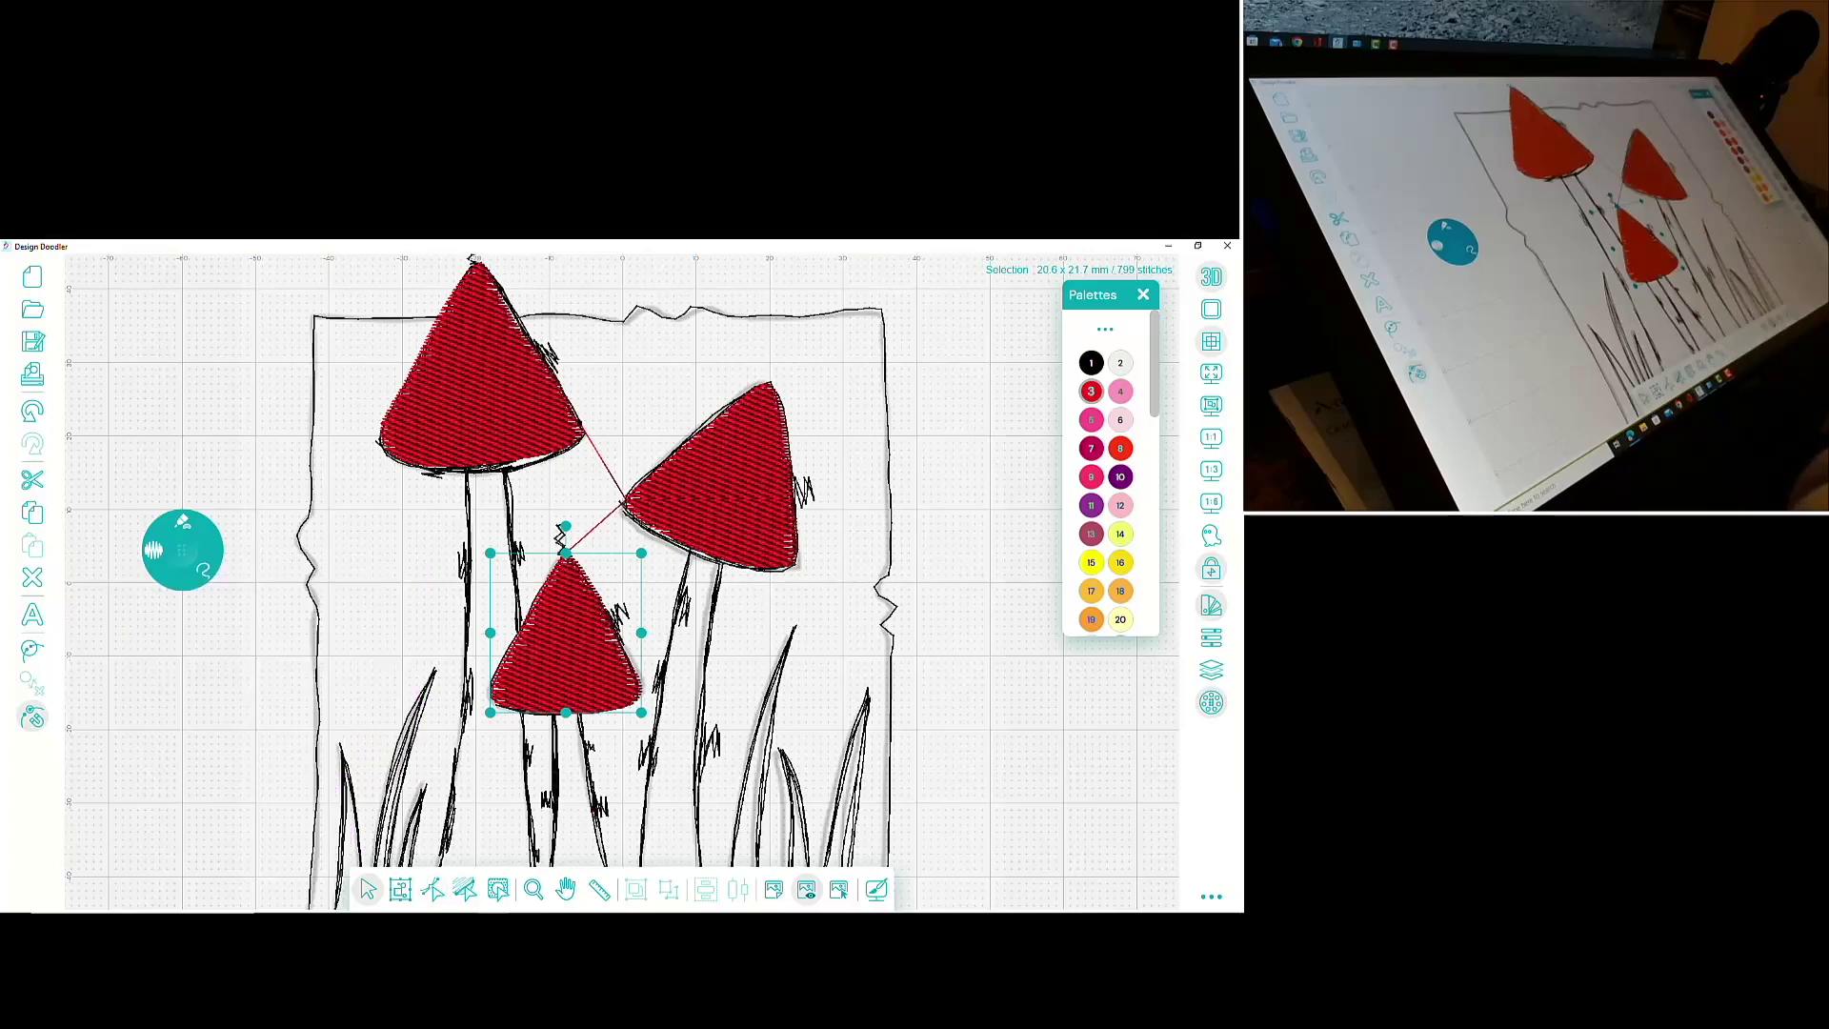
{"action": "mouse_move", "coordinate": [493, 924]}
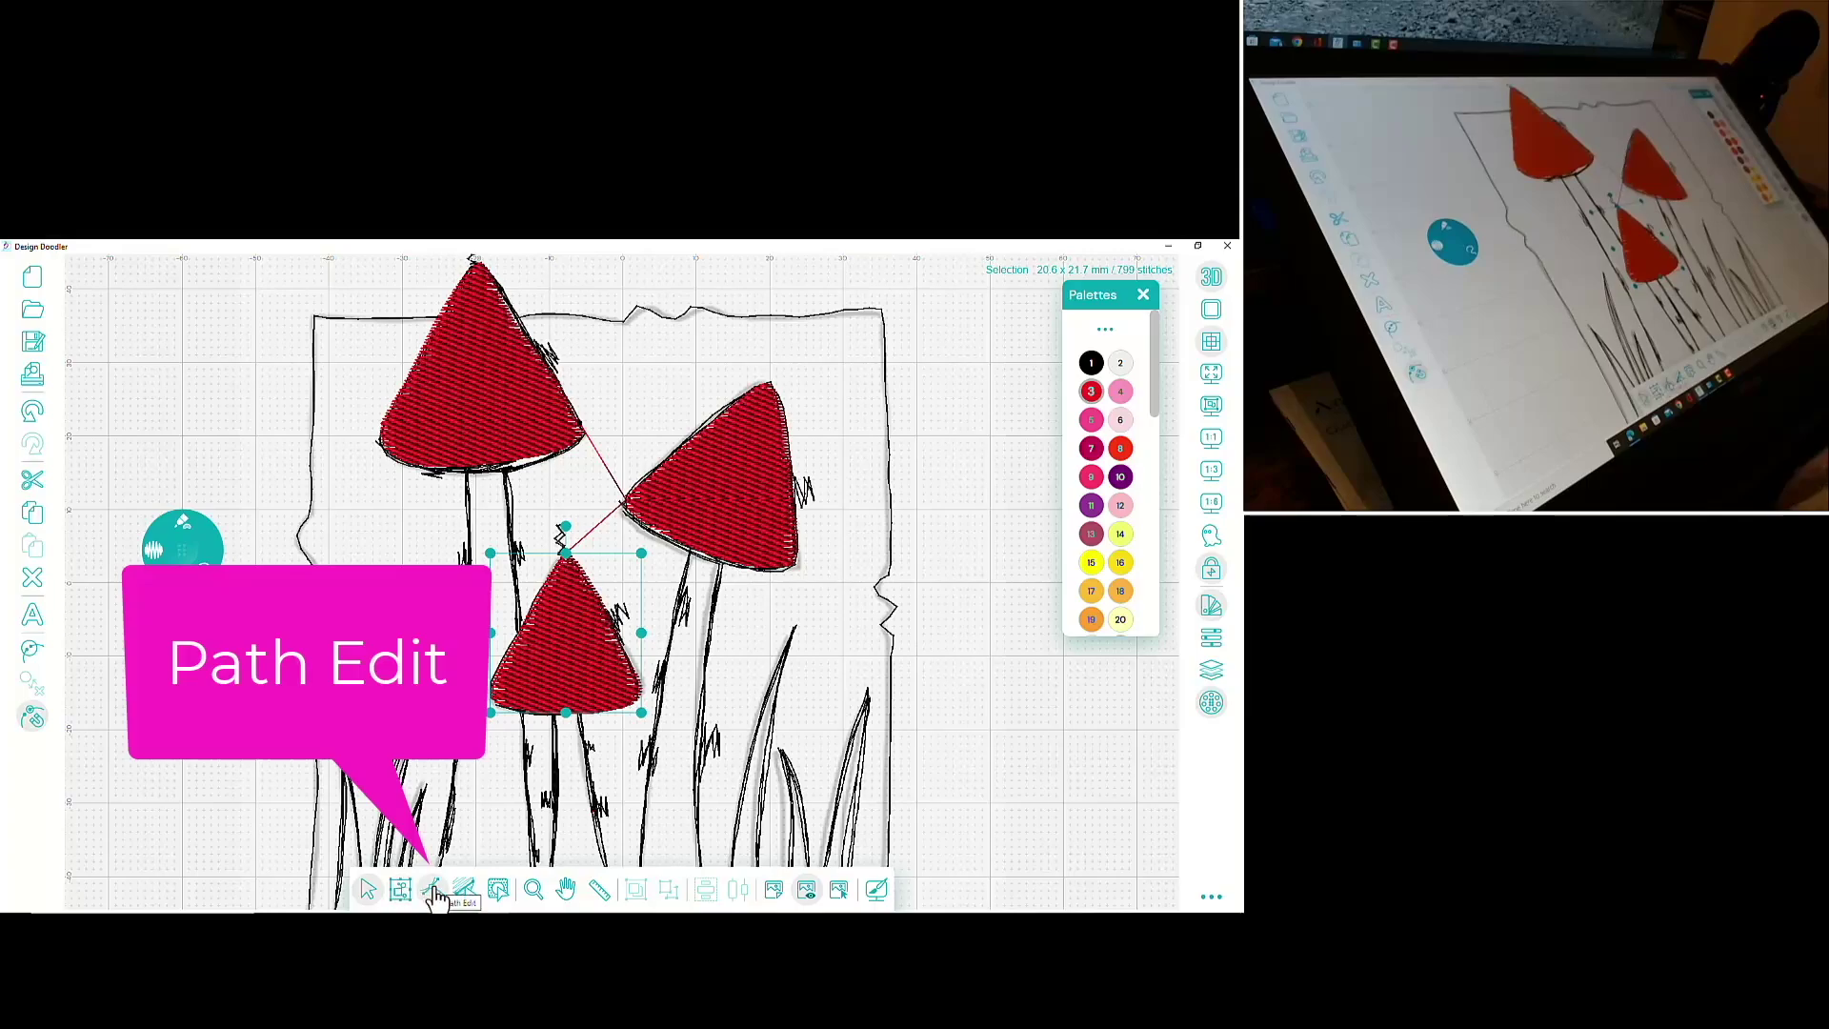
{"action": "left_click", "coordinate": [434, 892]}
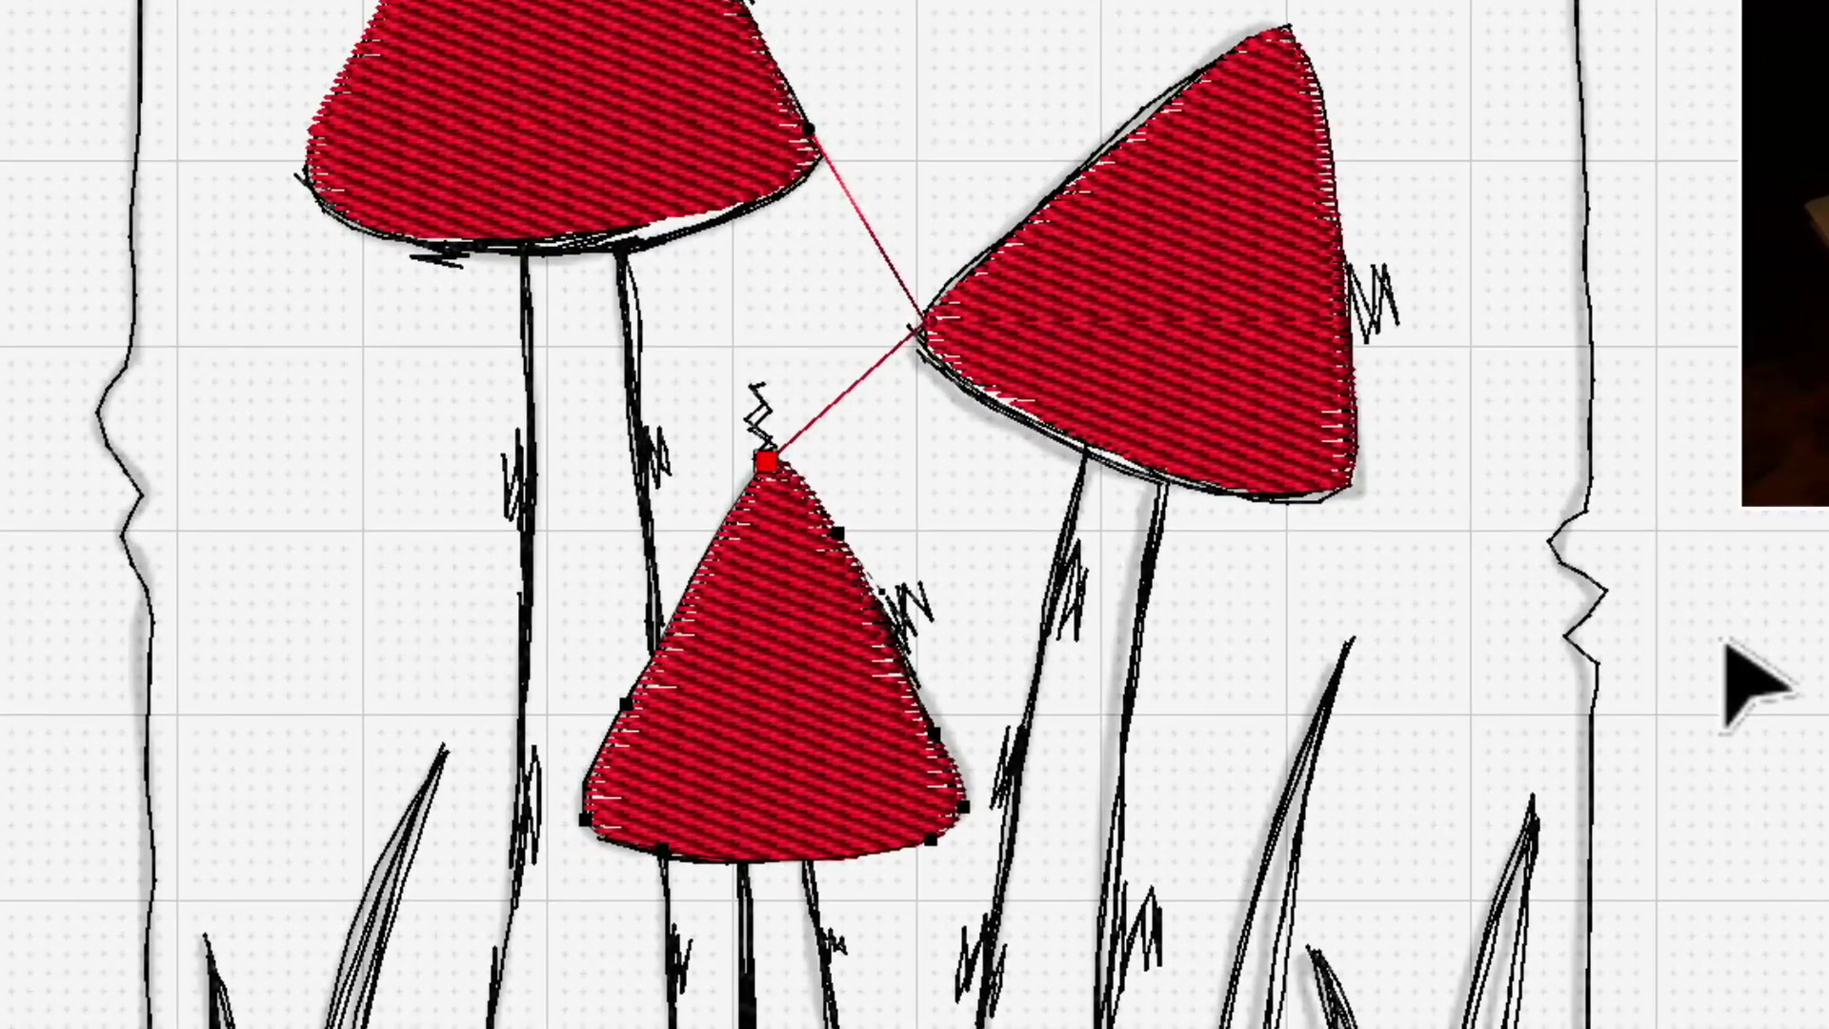
{"action": "left_click_drag", "start_coordinate": [839, 533], "coordinate": [927, 470]}
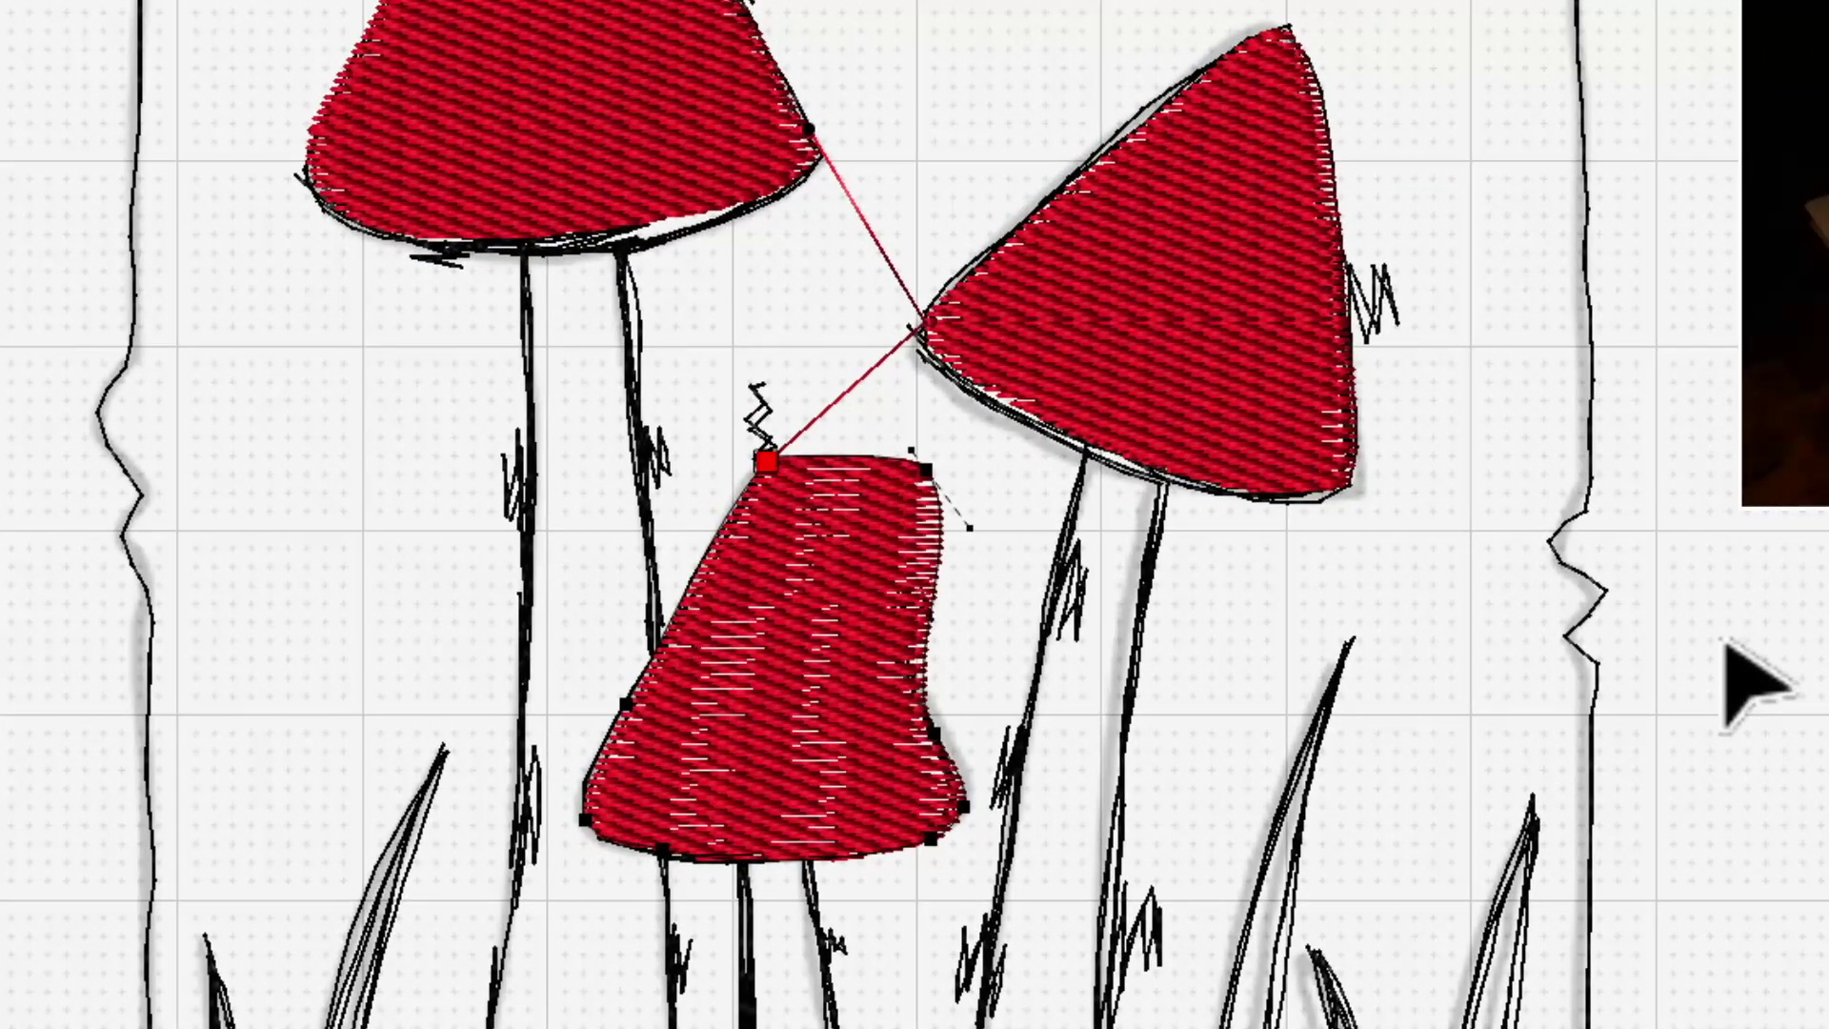
{"action": "key", "text": "ctrl+z"}
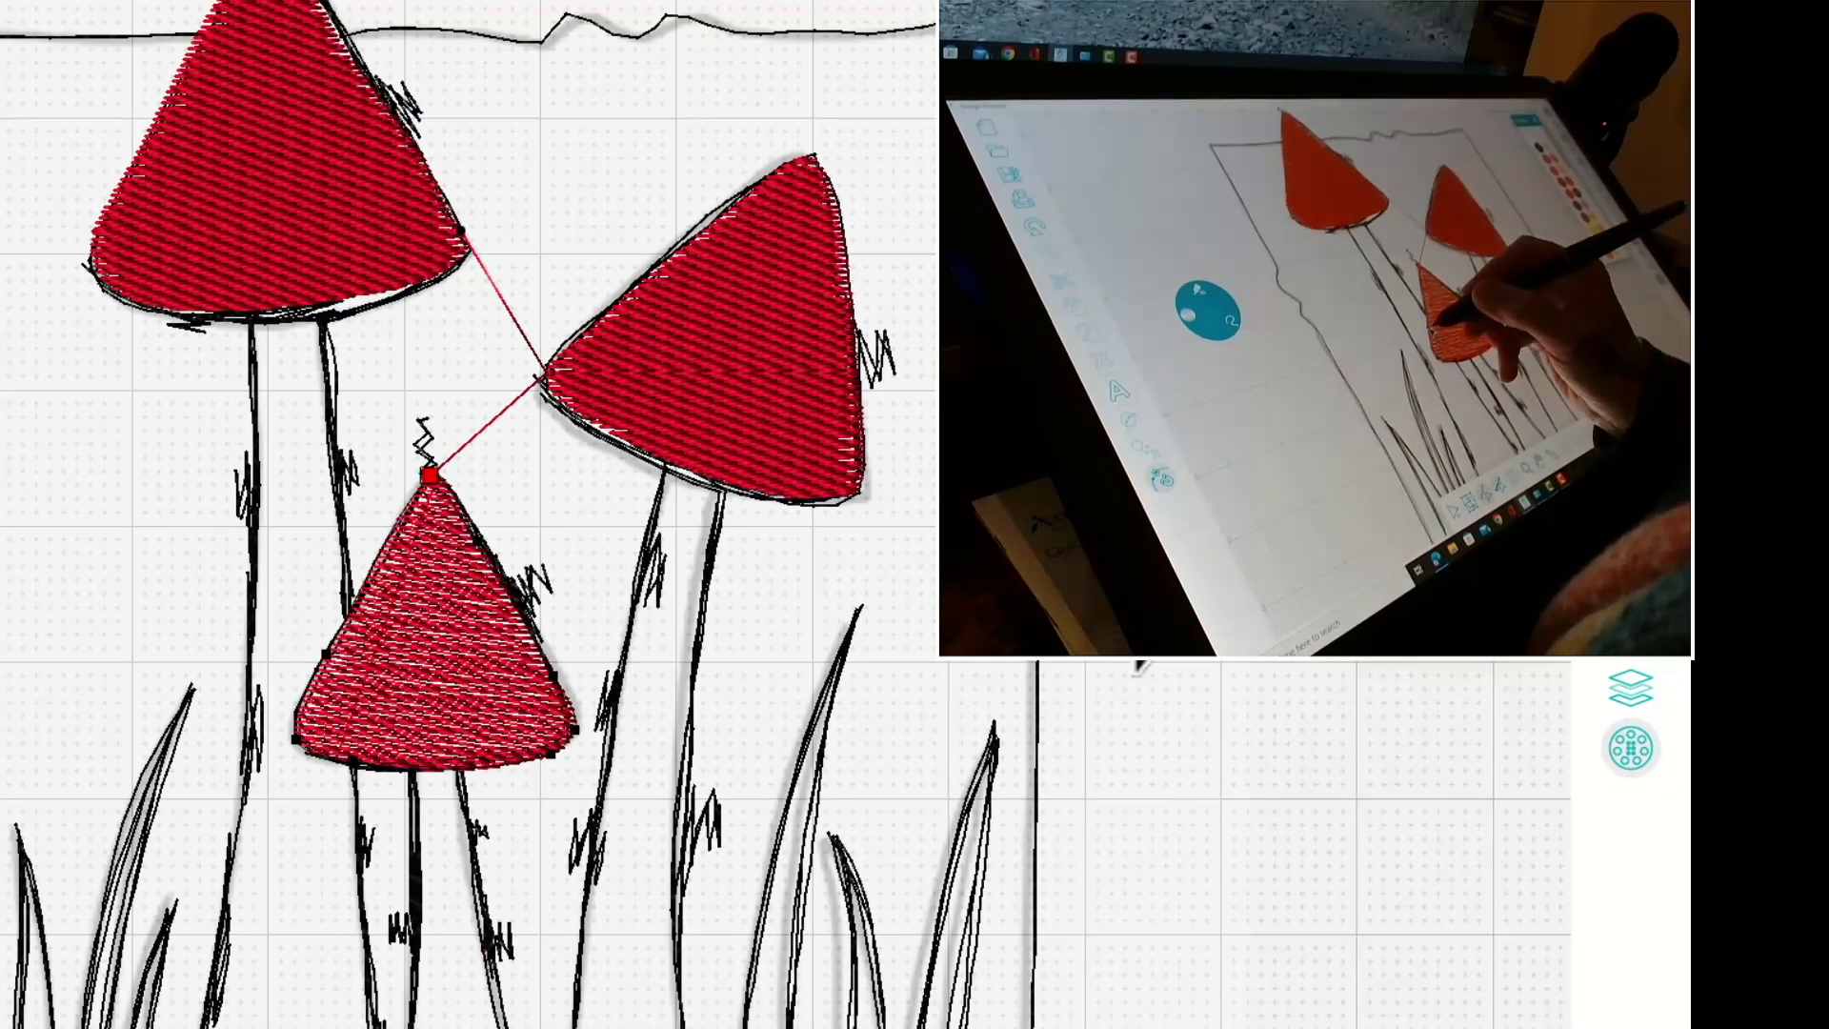
{"action": "left_click_drag", "start_coordinate": [326, 654], "coordinate": [345, 659]}
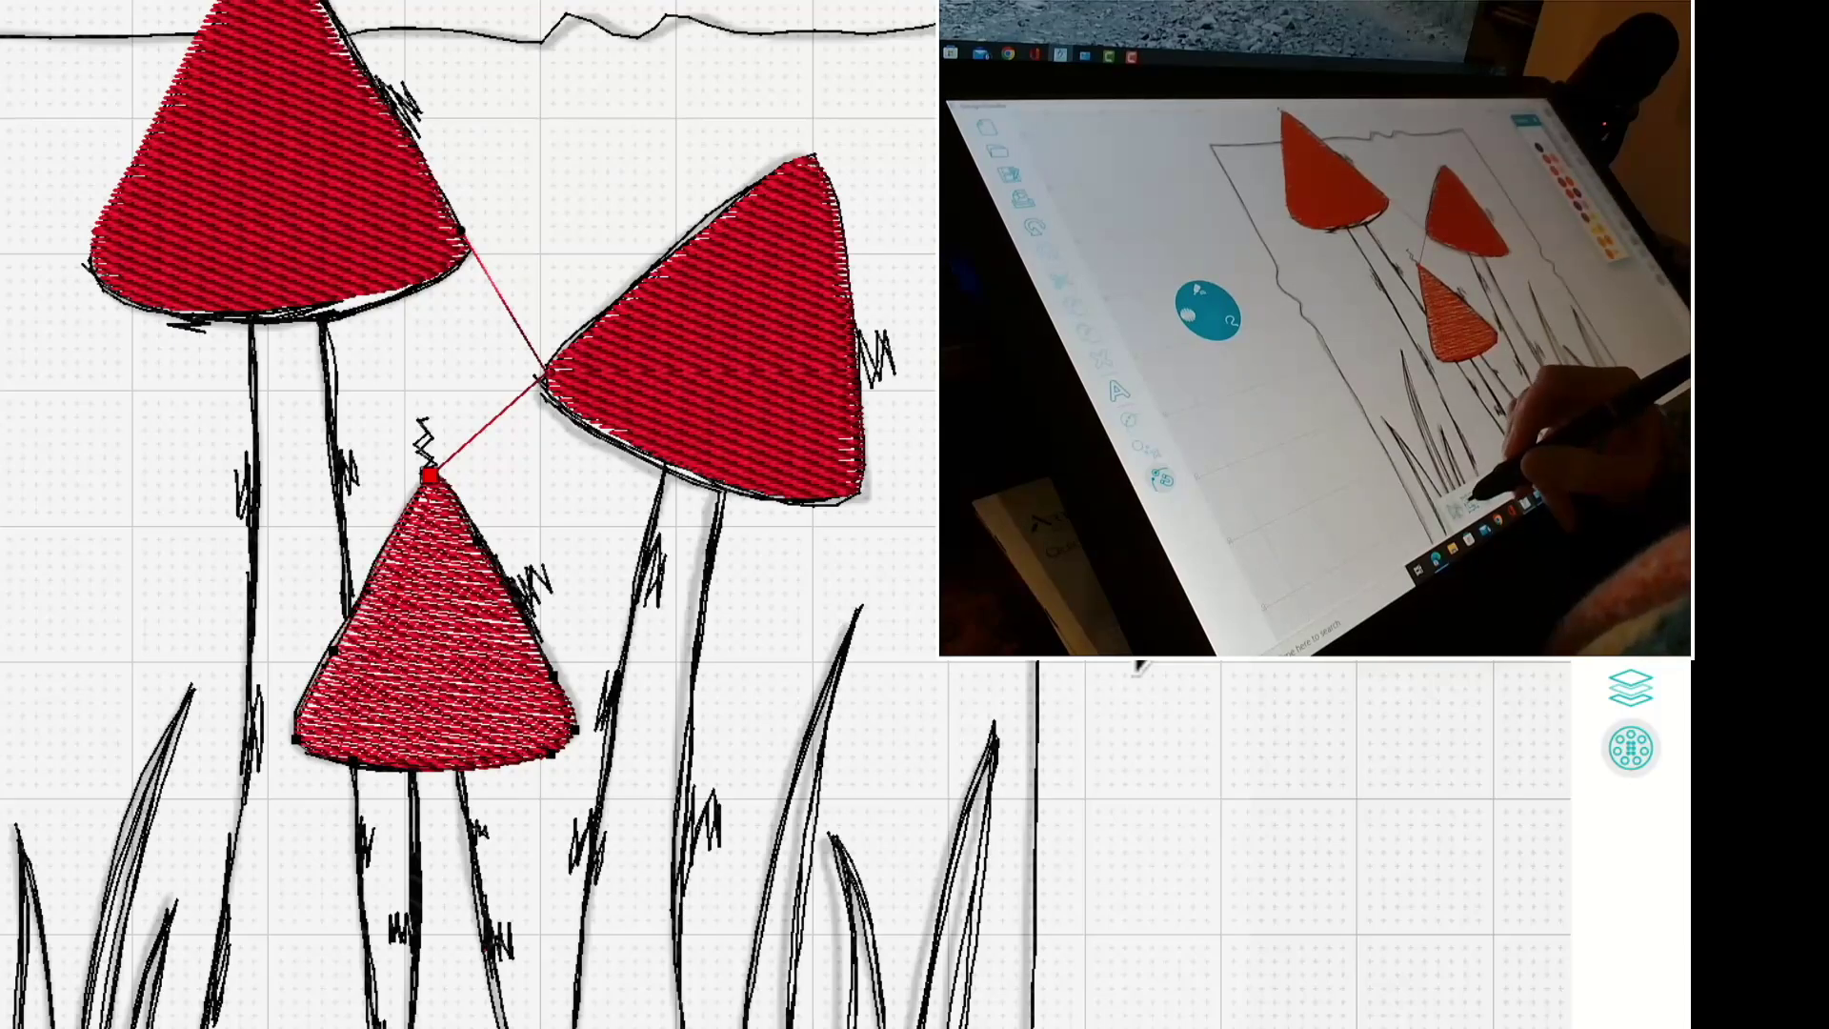
Edit the tall red cap's path, moving its lower right edge node outward and nudging its upper left and left-edge nodes slightly inward
{"action": "key", "text": "Escape"}
{"action": "left_click", "coordinate": [276, 191]}
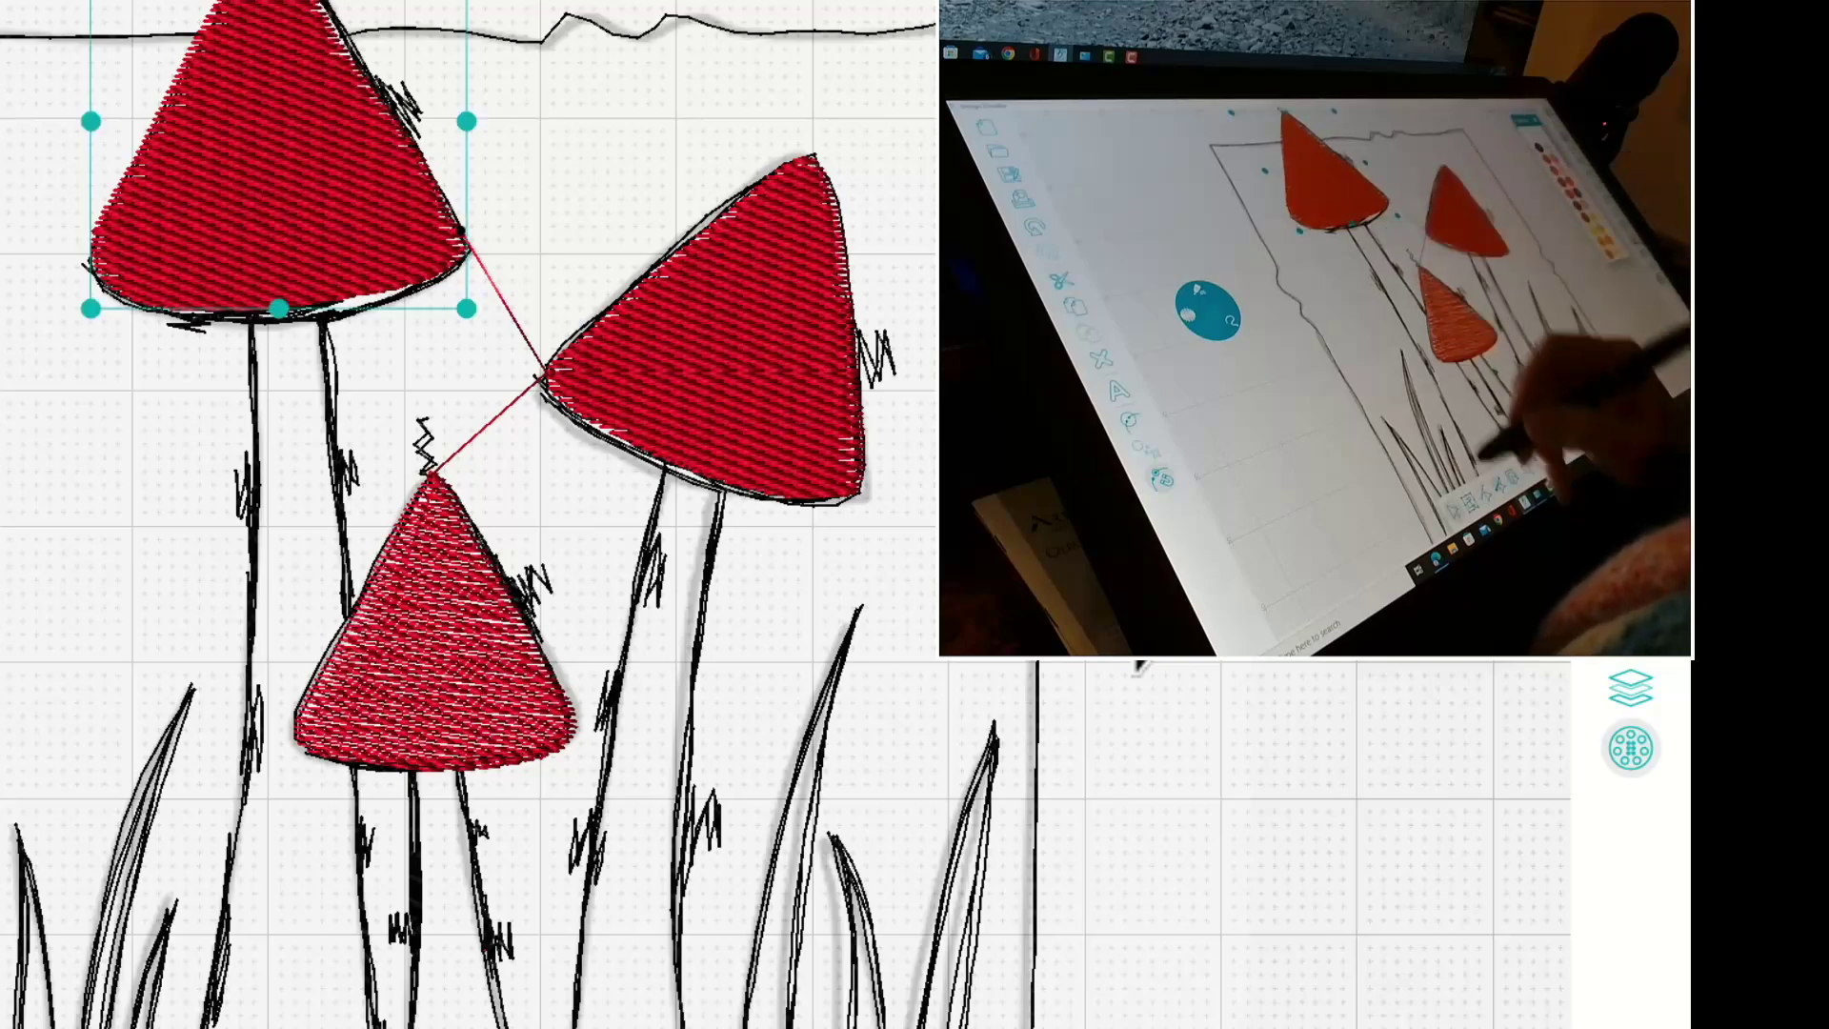
{"action": "key", "text": "h"}
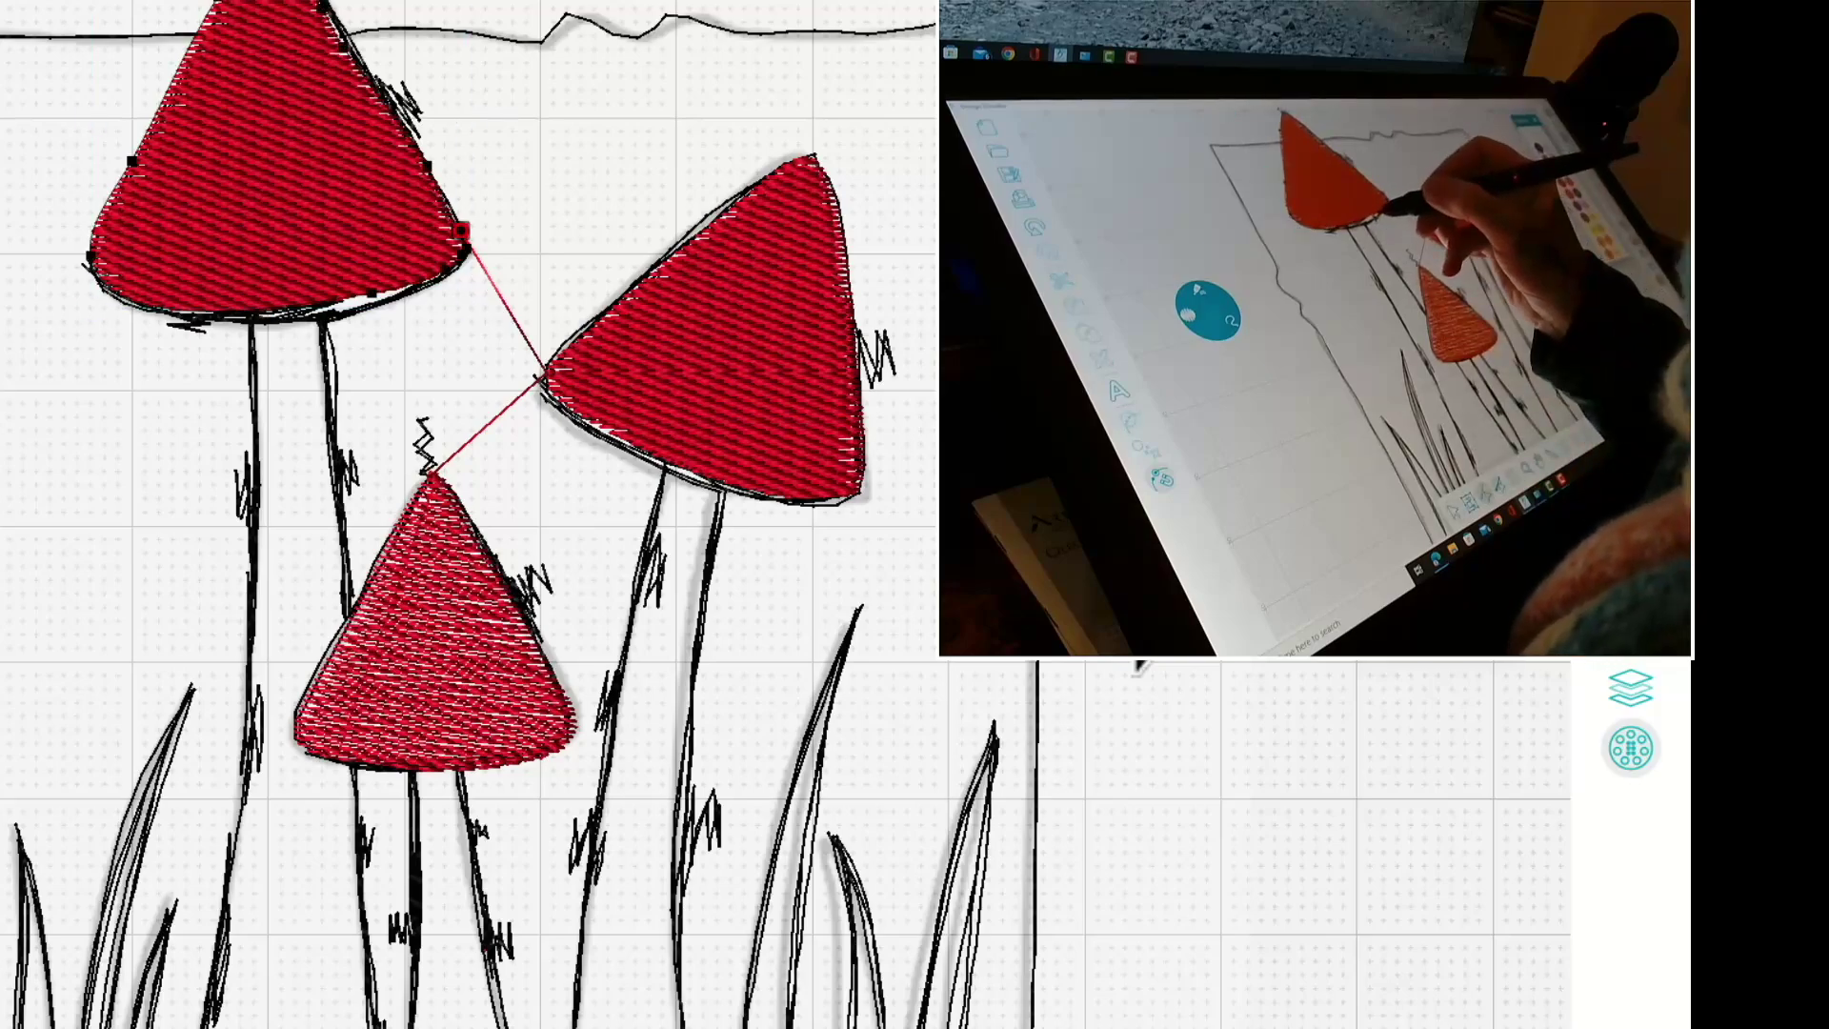
{"action": "left_click_drag", "start_coordinate": [371, 293], "coordinate": [362, 315]}
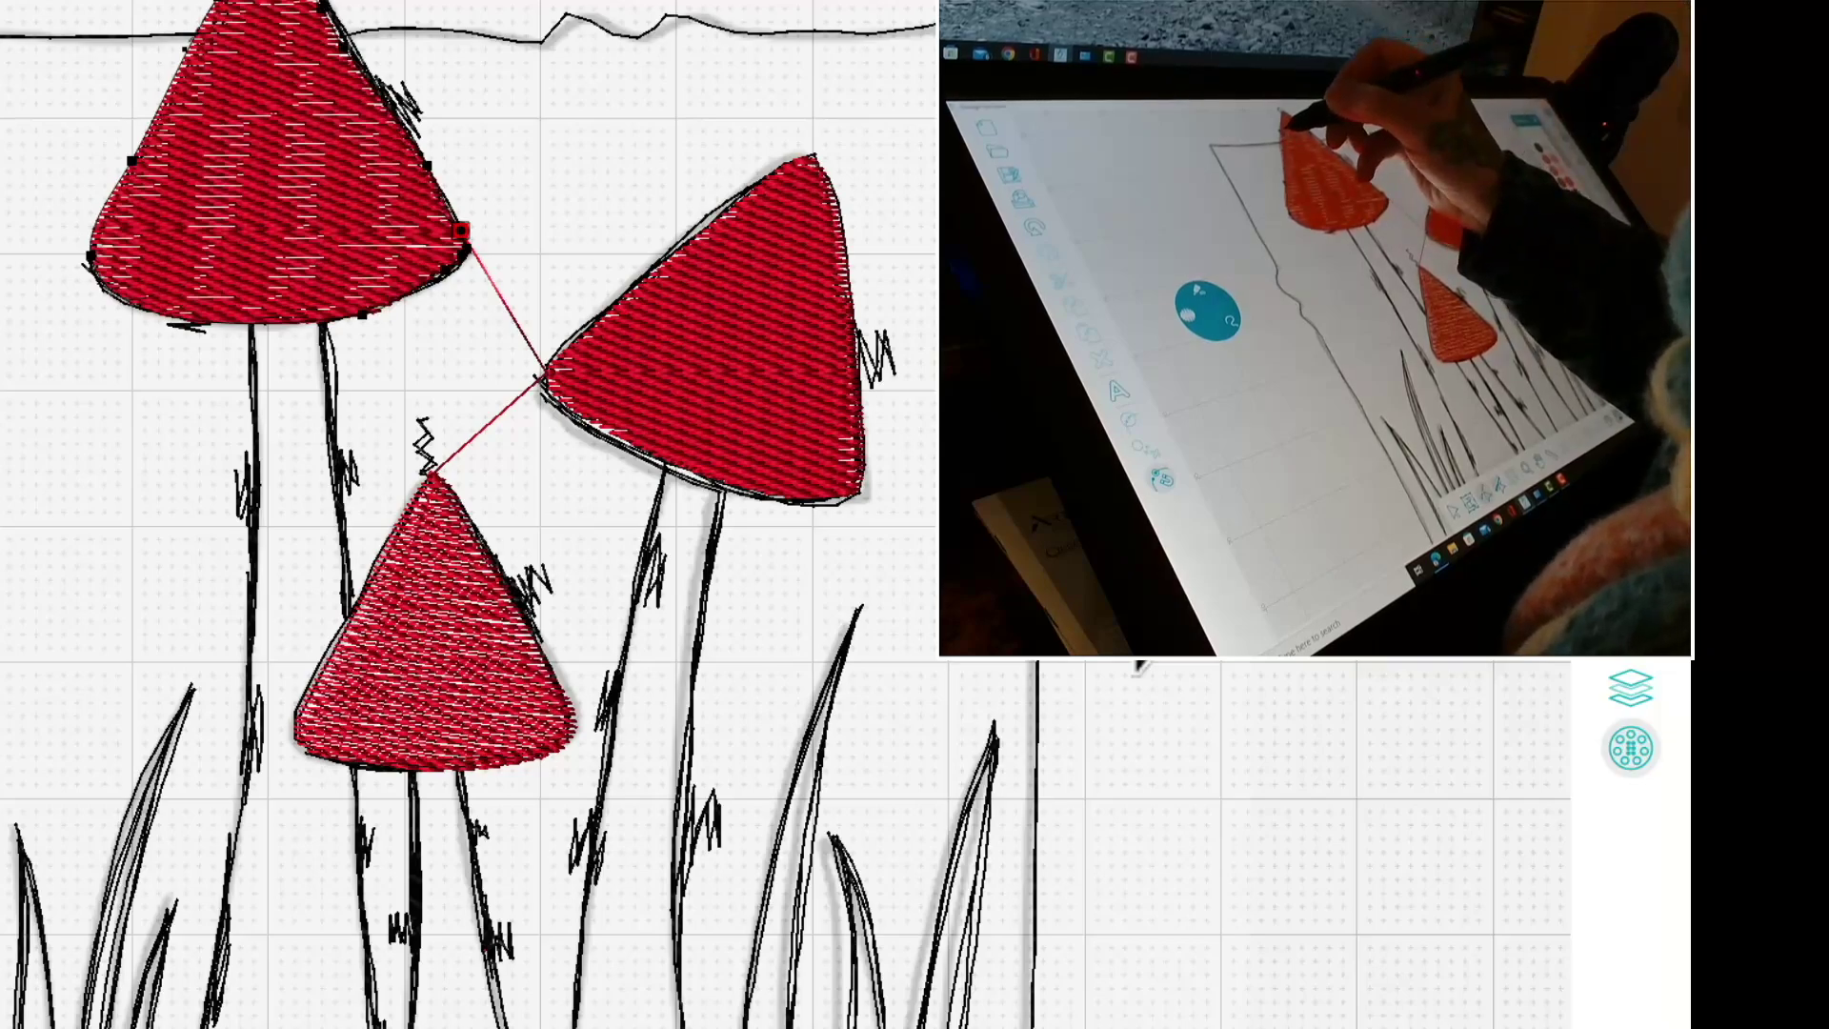
{"action": "left_click_drag", "start_coordinate": [221, 2], "coordinate": [228, 7]}
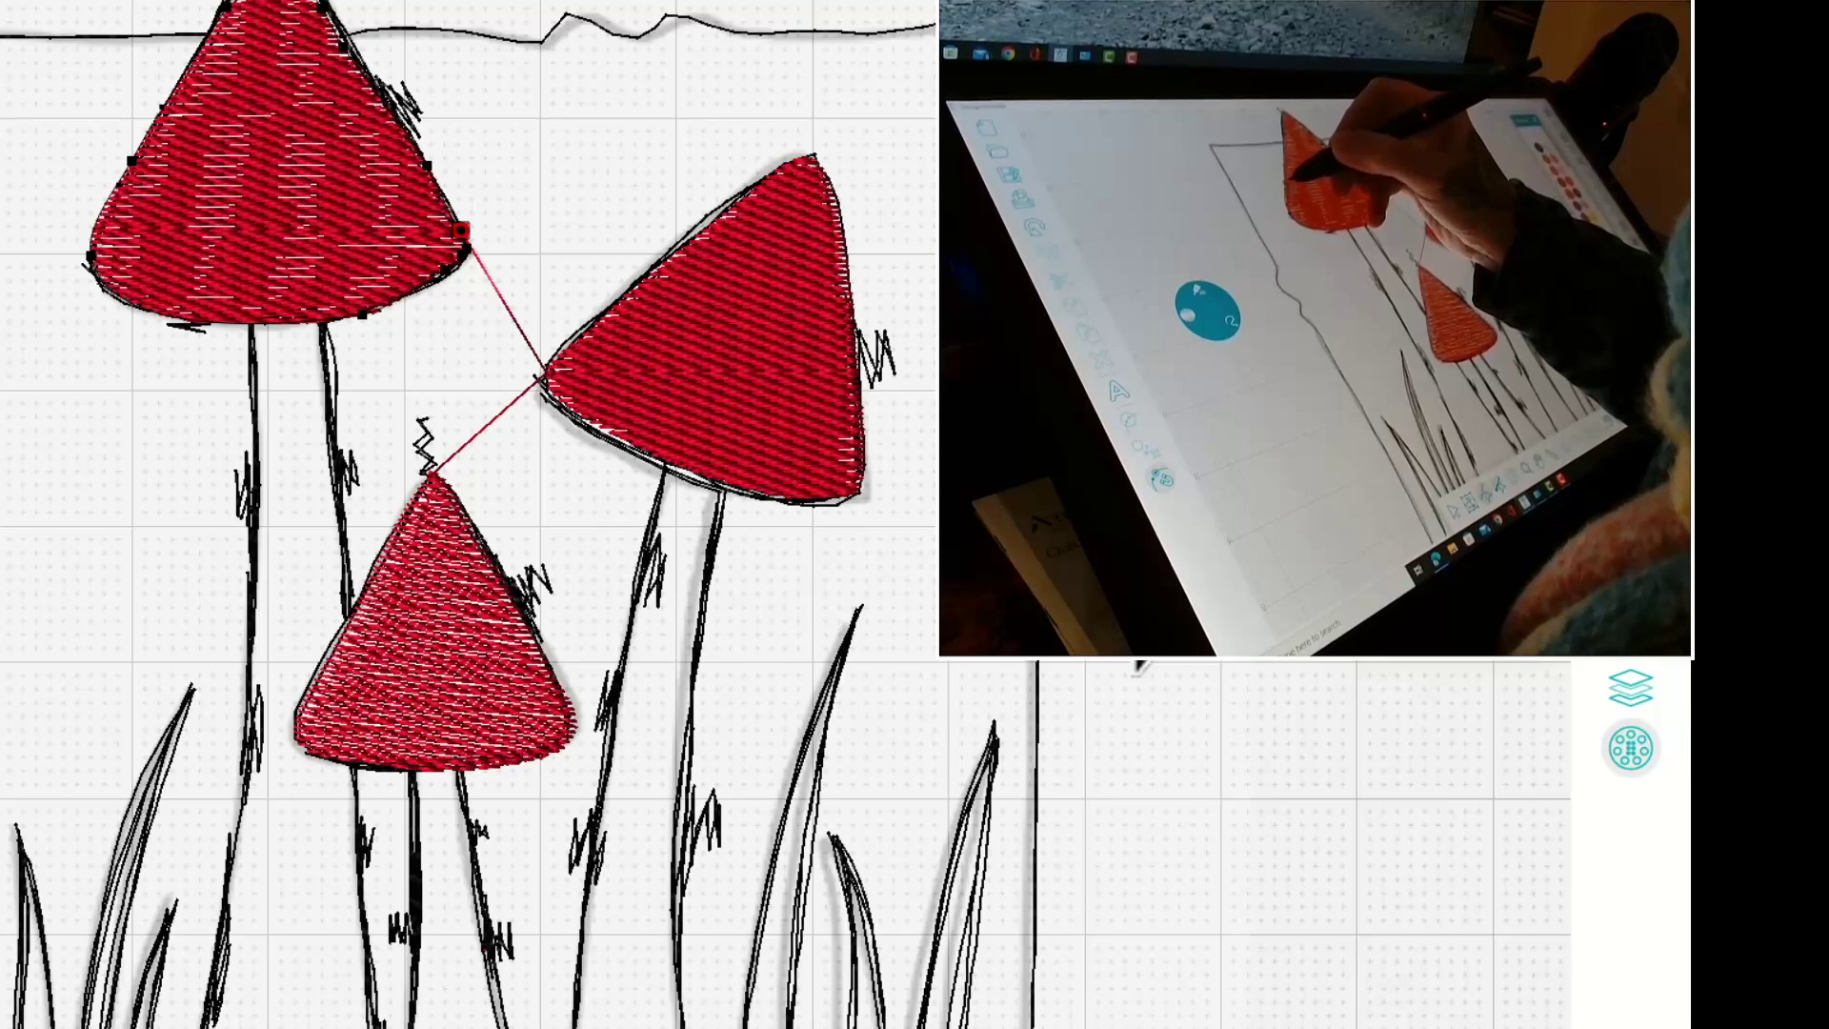
{"action": "left_click_drag", "start_coordinate": [131, 160], "coordinate": [148, 172]}
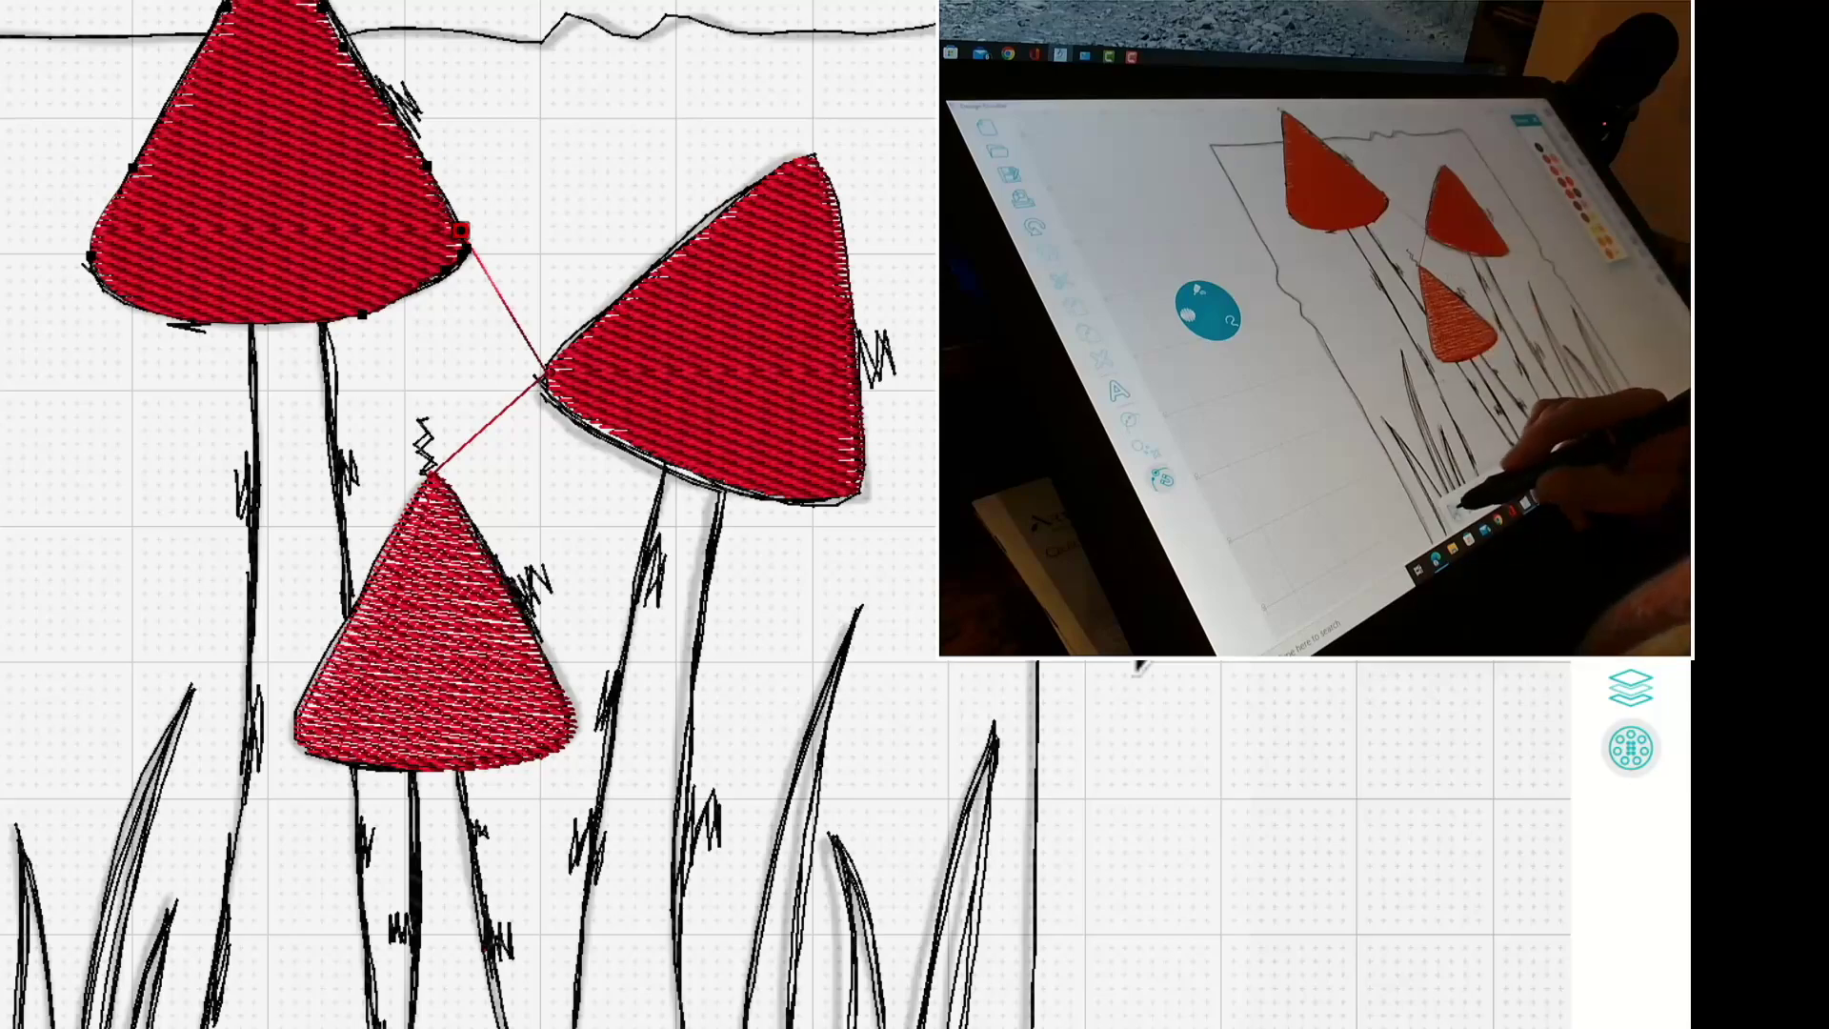
Set the small red cap's fill pattern to Pattern 2
{"action": "left_click", "coordinate": [467, 619]}
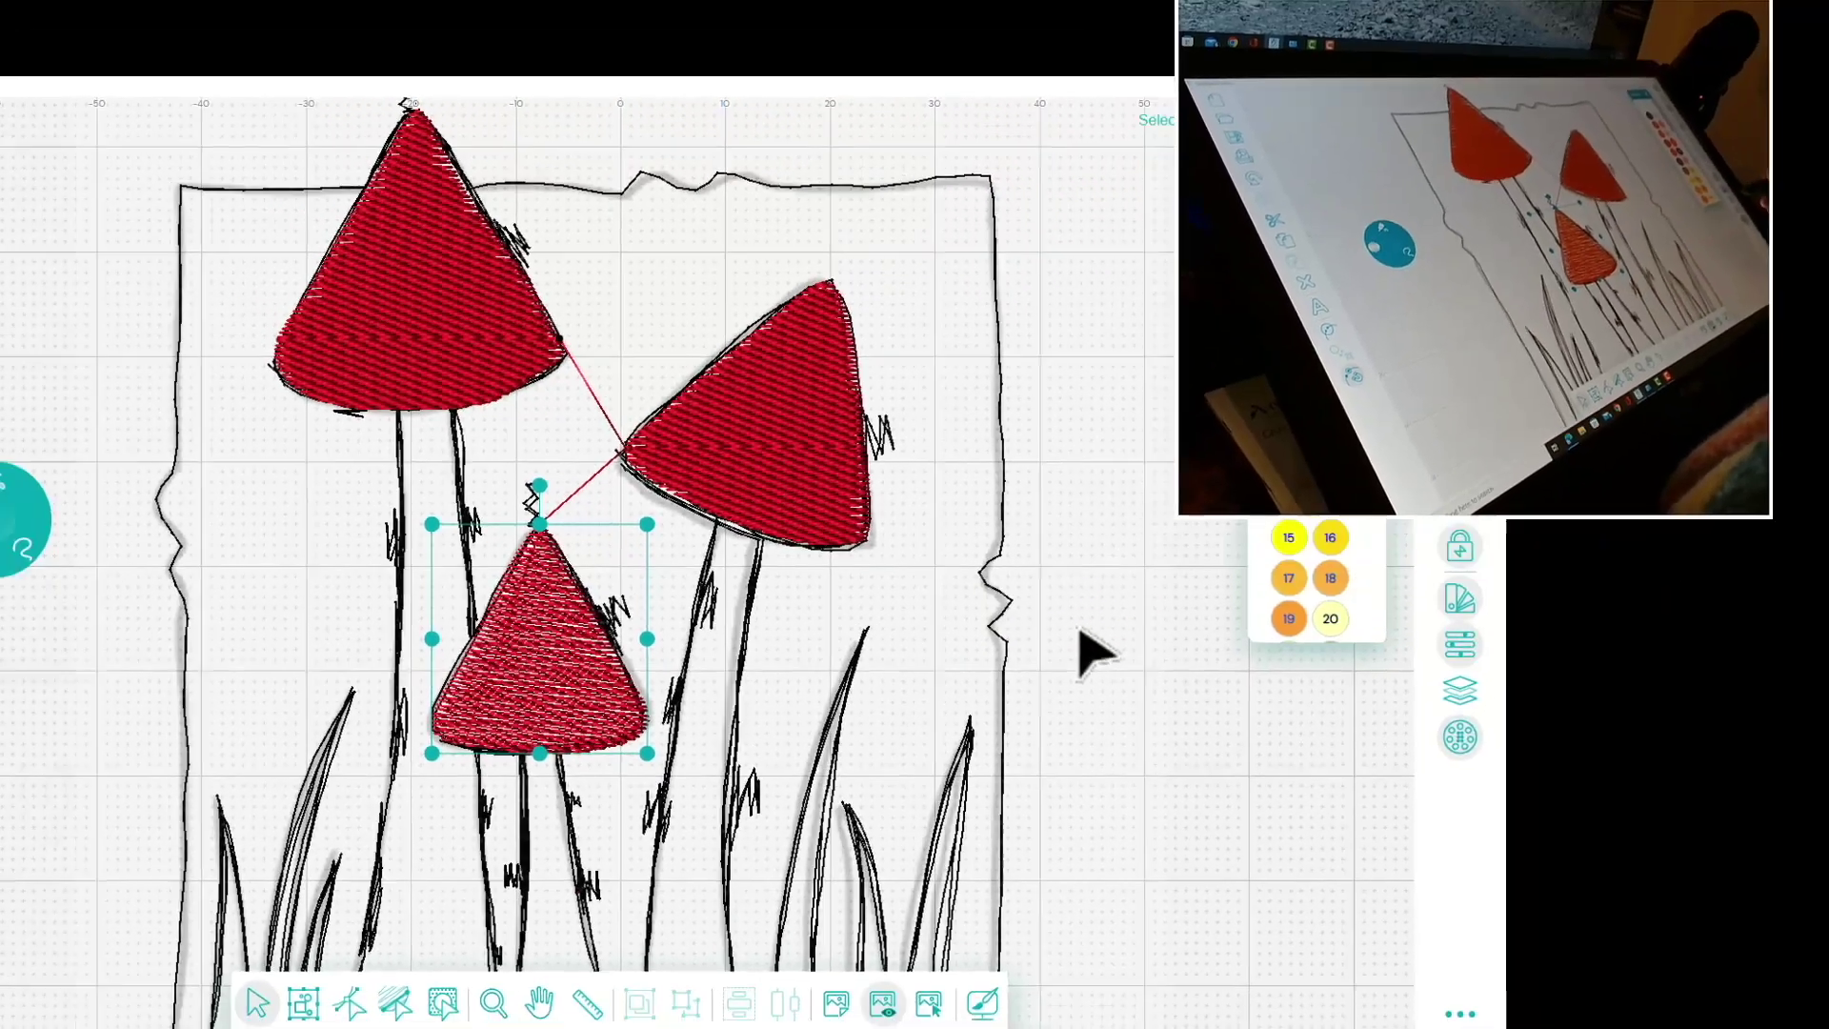
{"action": "left_click", "coordinate": [1461, 644]}
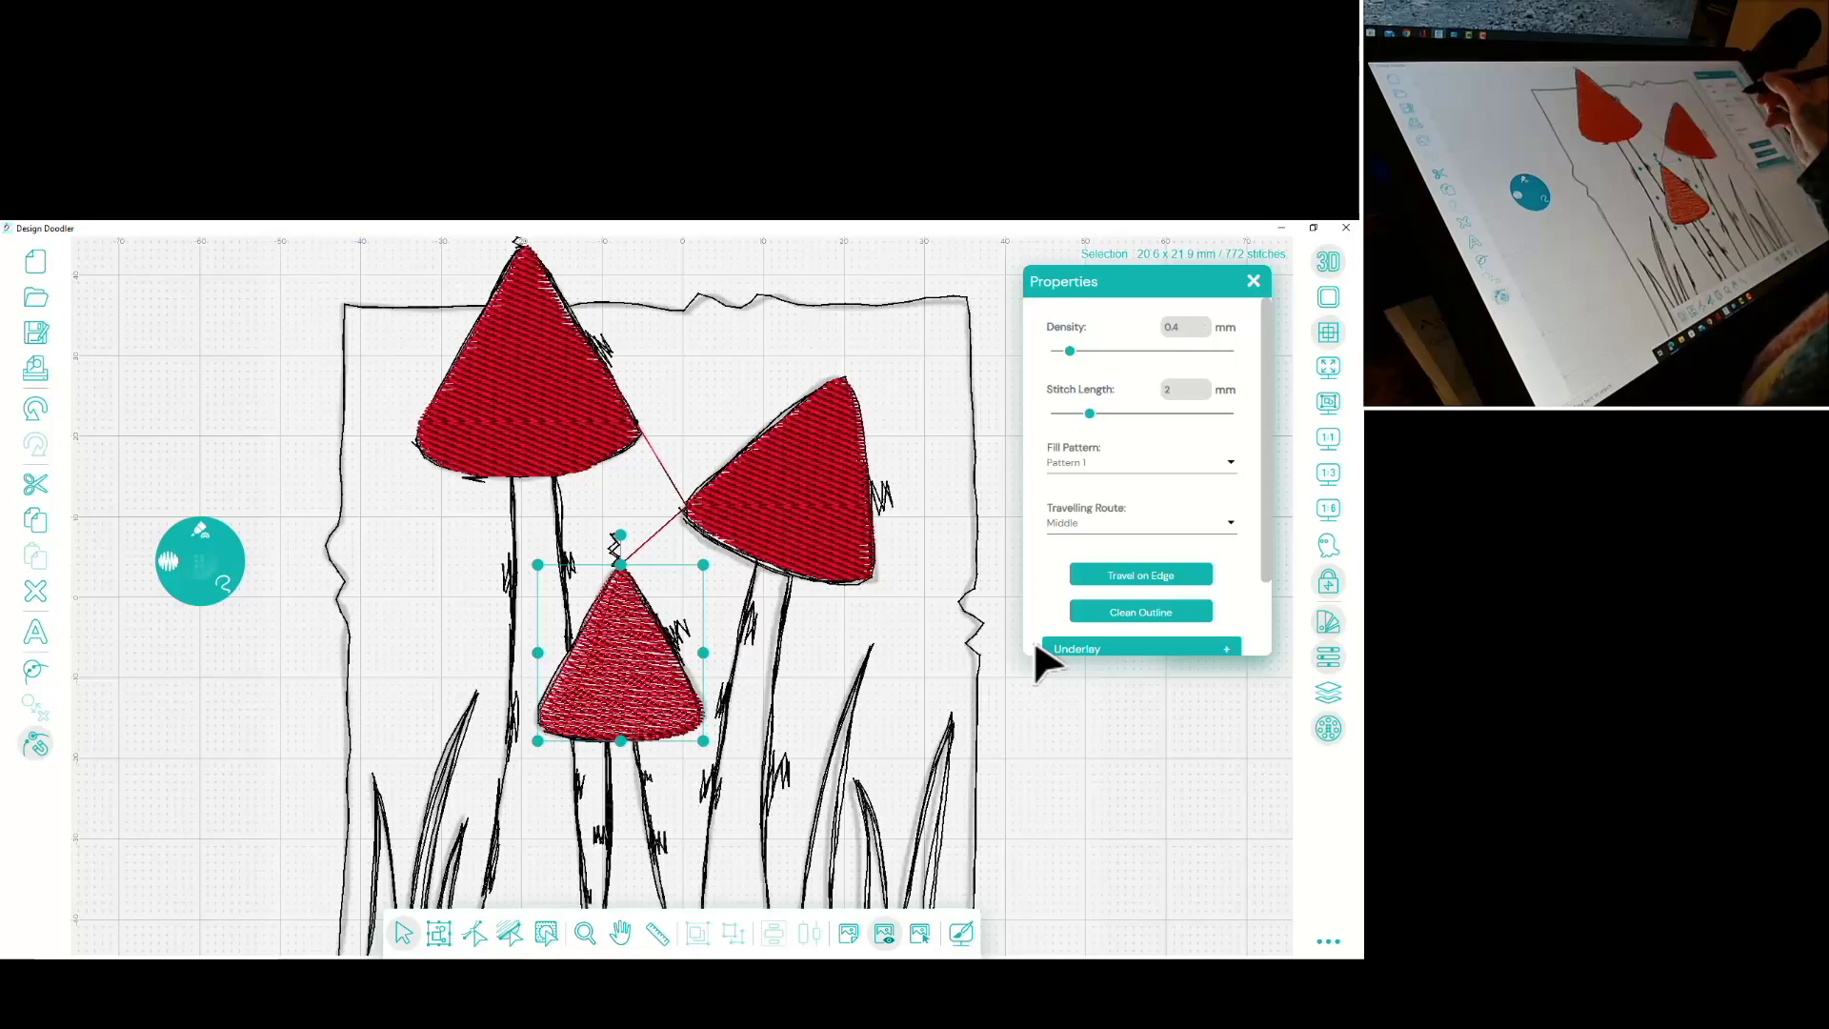
{"action": "left_click", "coordinate": [1141, 462]}
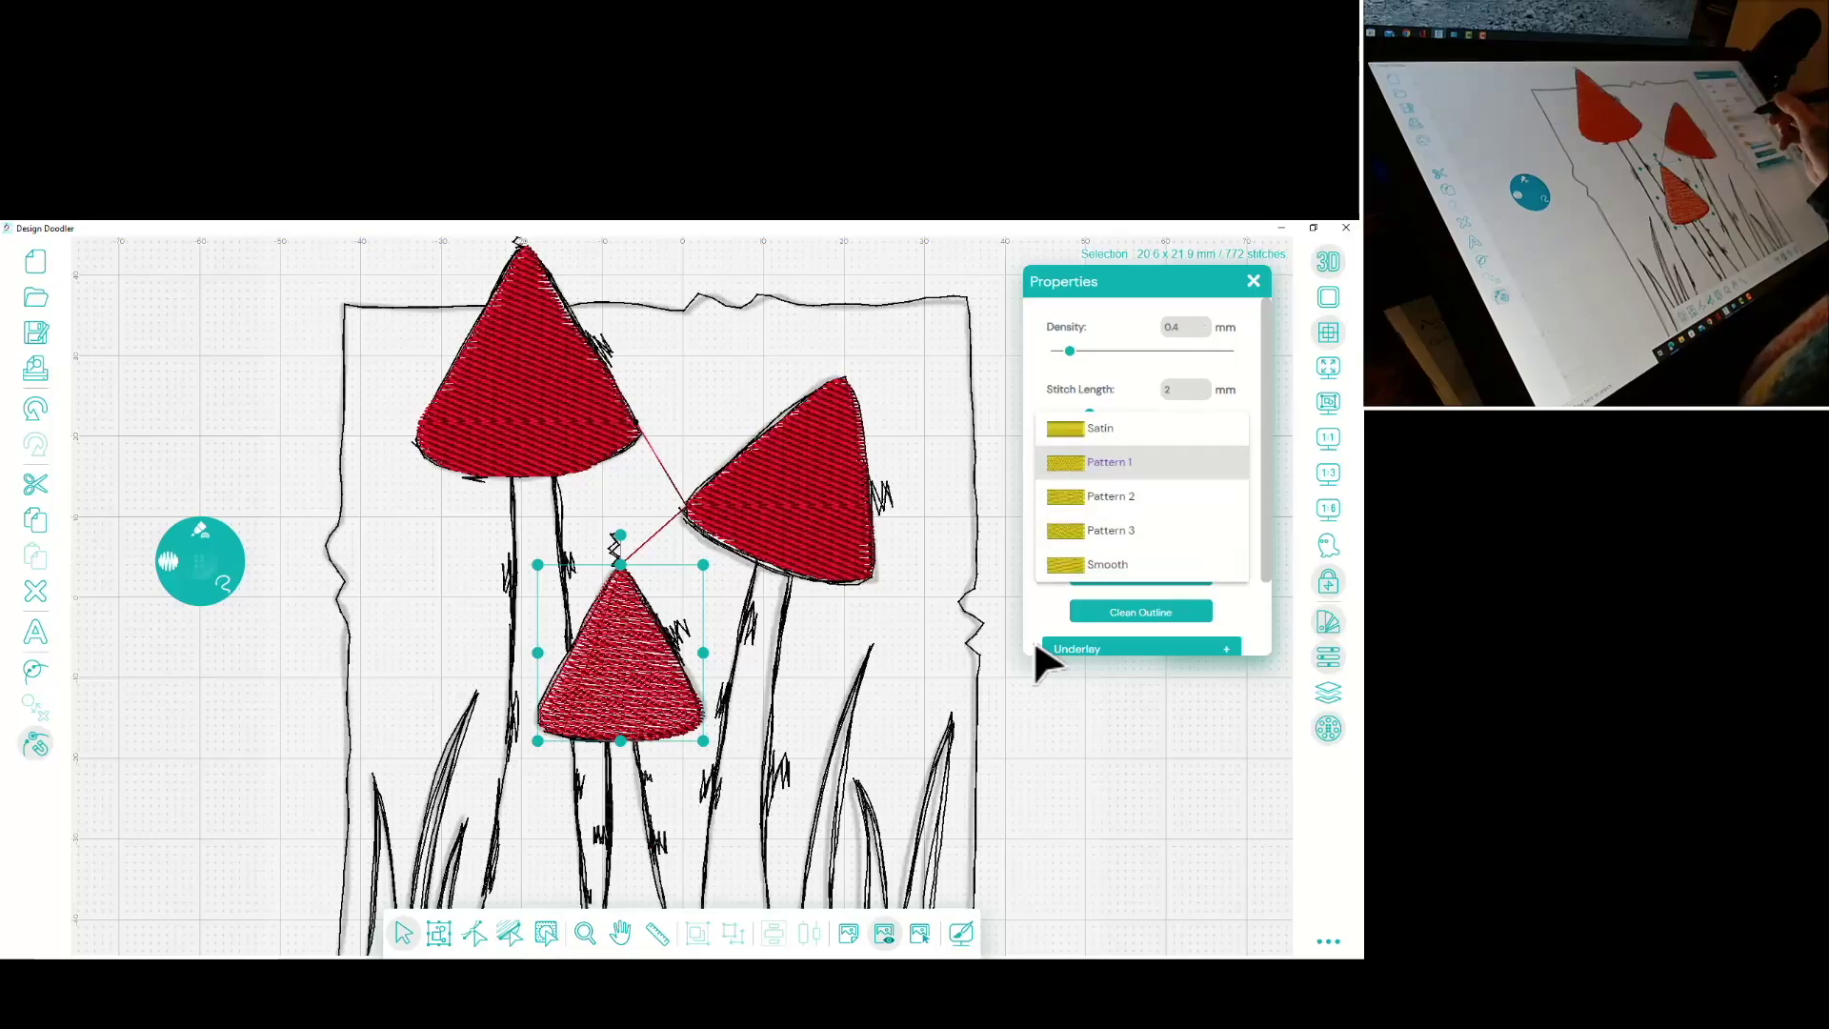
{"action": "left_click", "coordinate": [1111, 497]}
{"action": "left_click", "coordinate": [1111, 496]}
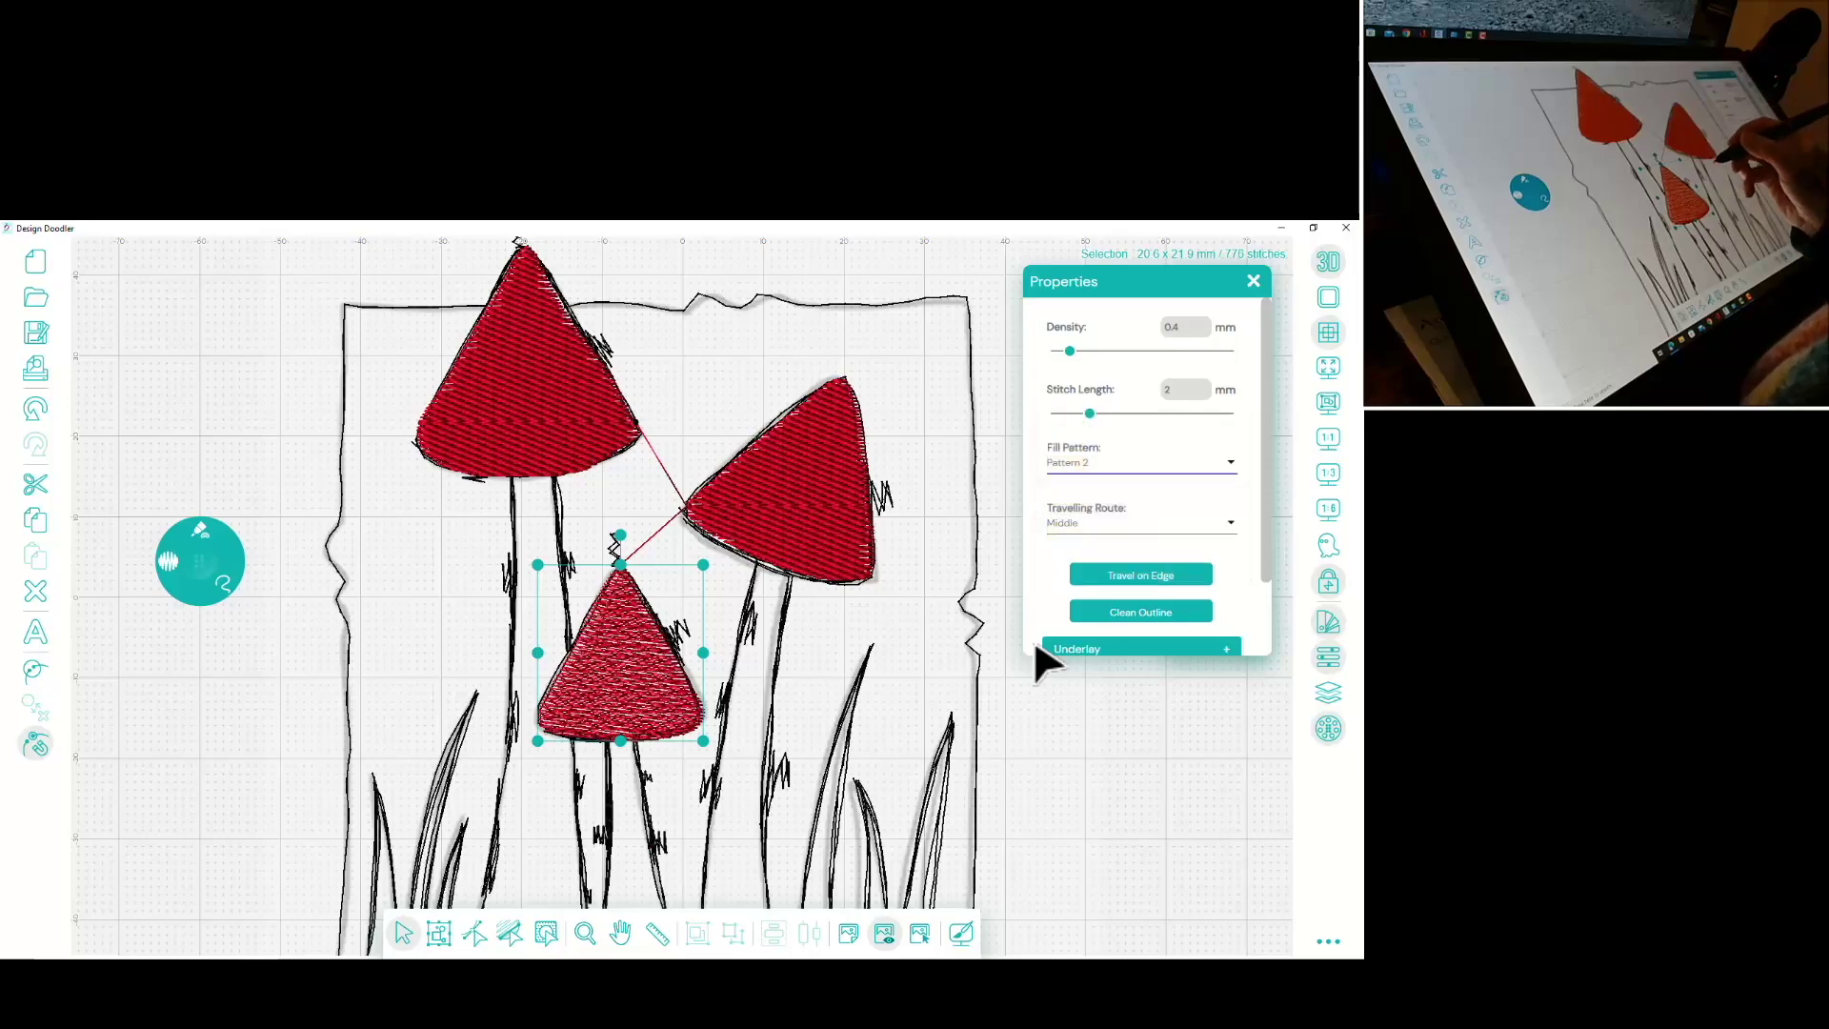
Set the right red cap's fill pattern to Pattern 3
{"action": "left_click", "coordinate": [882, 496]}
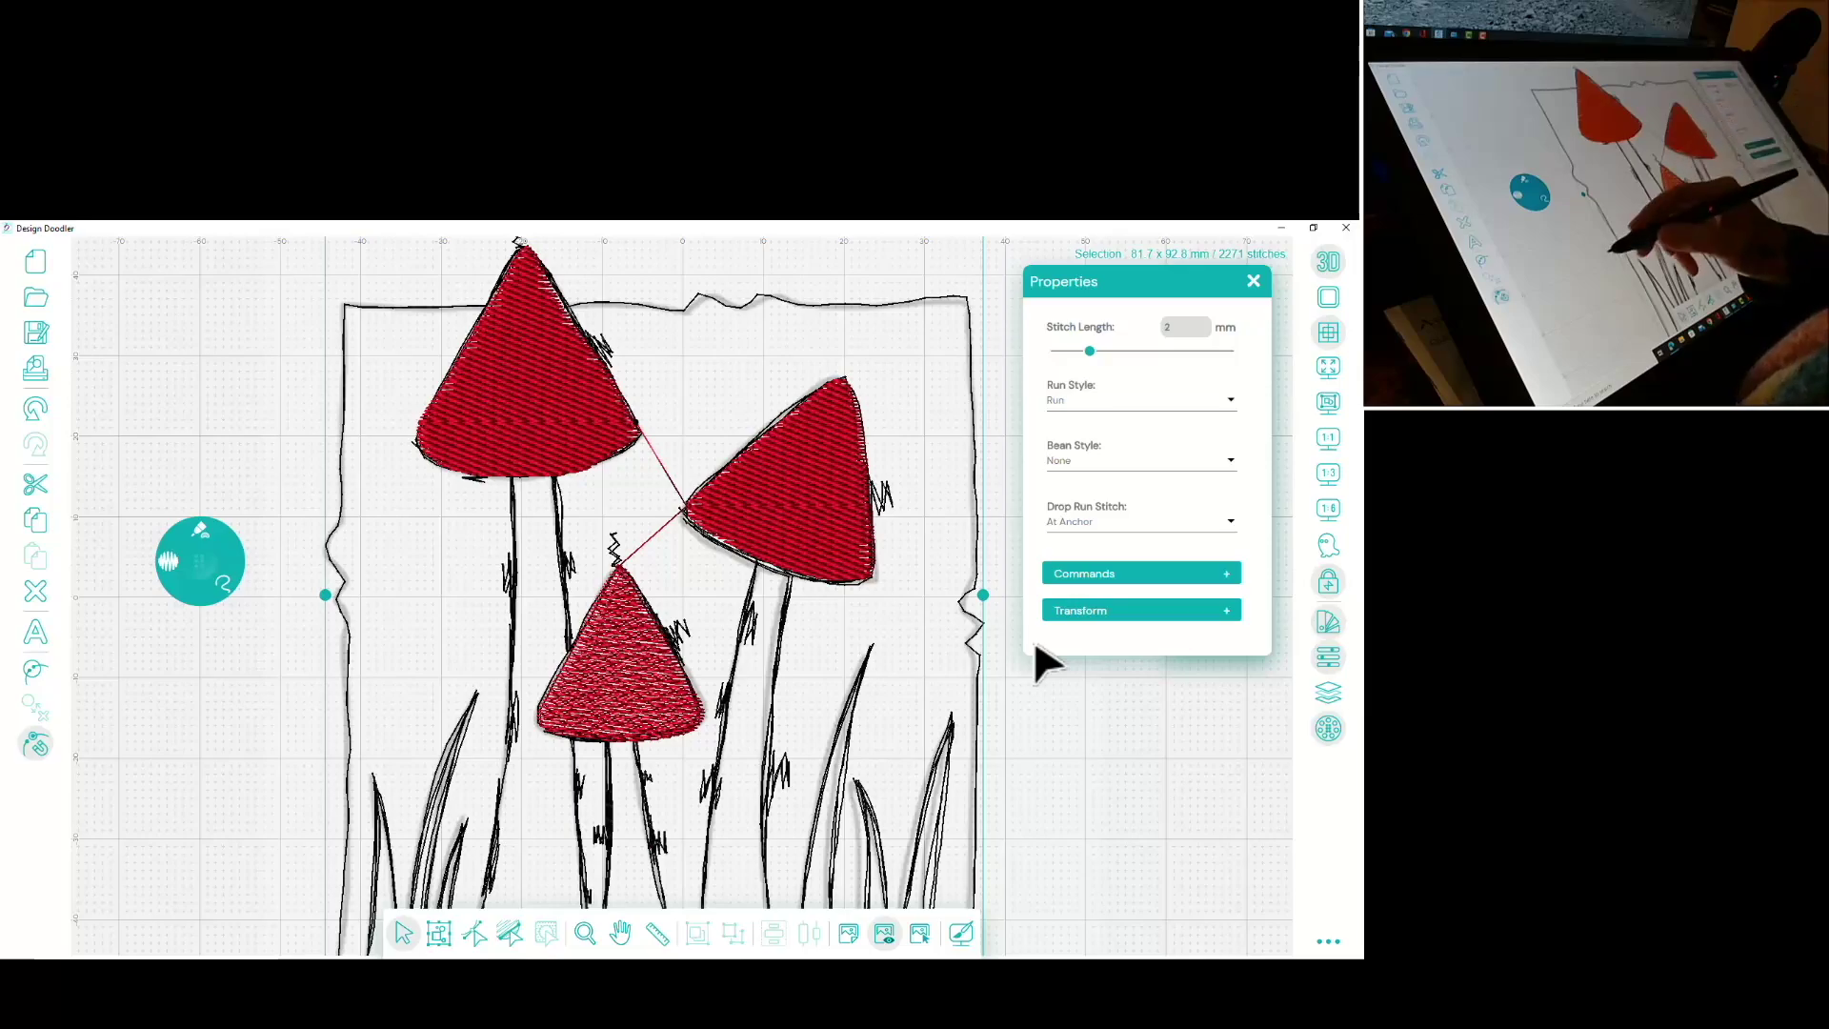
{"action": "key", "text": "Escape"}
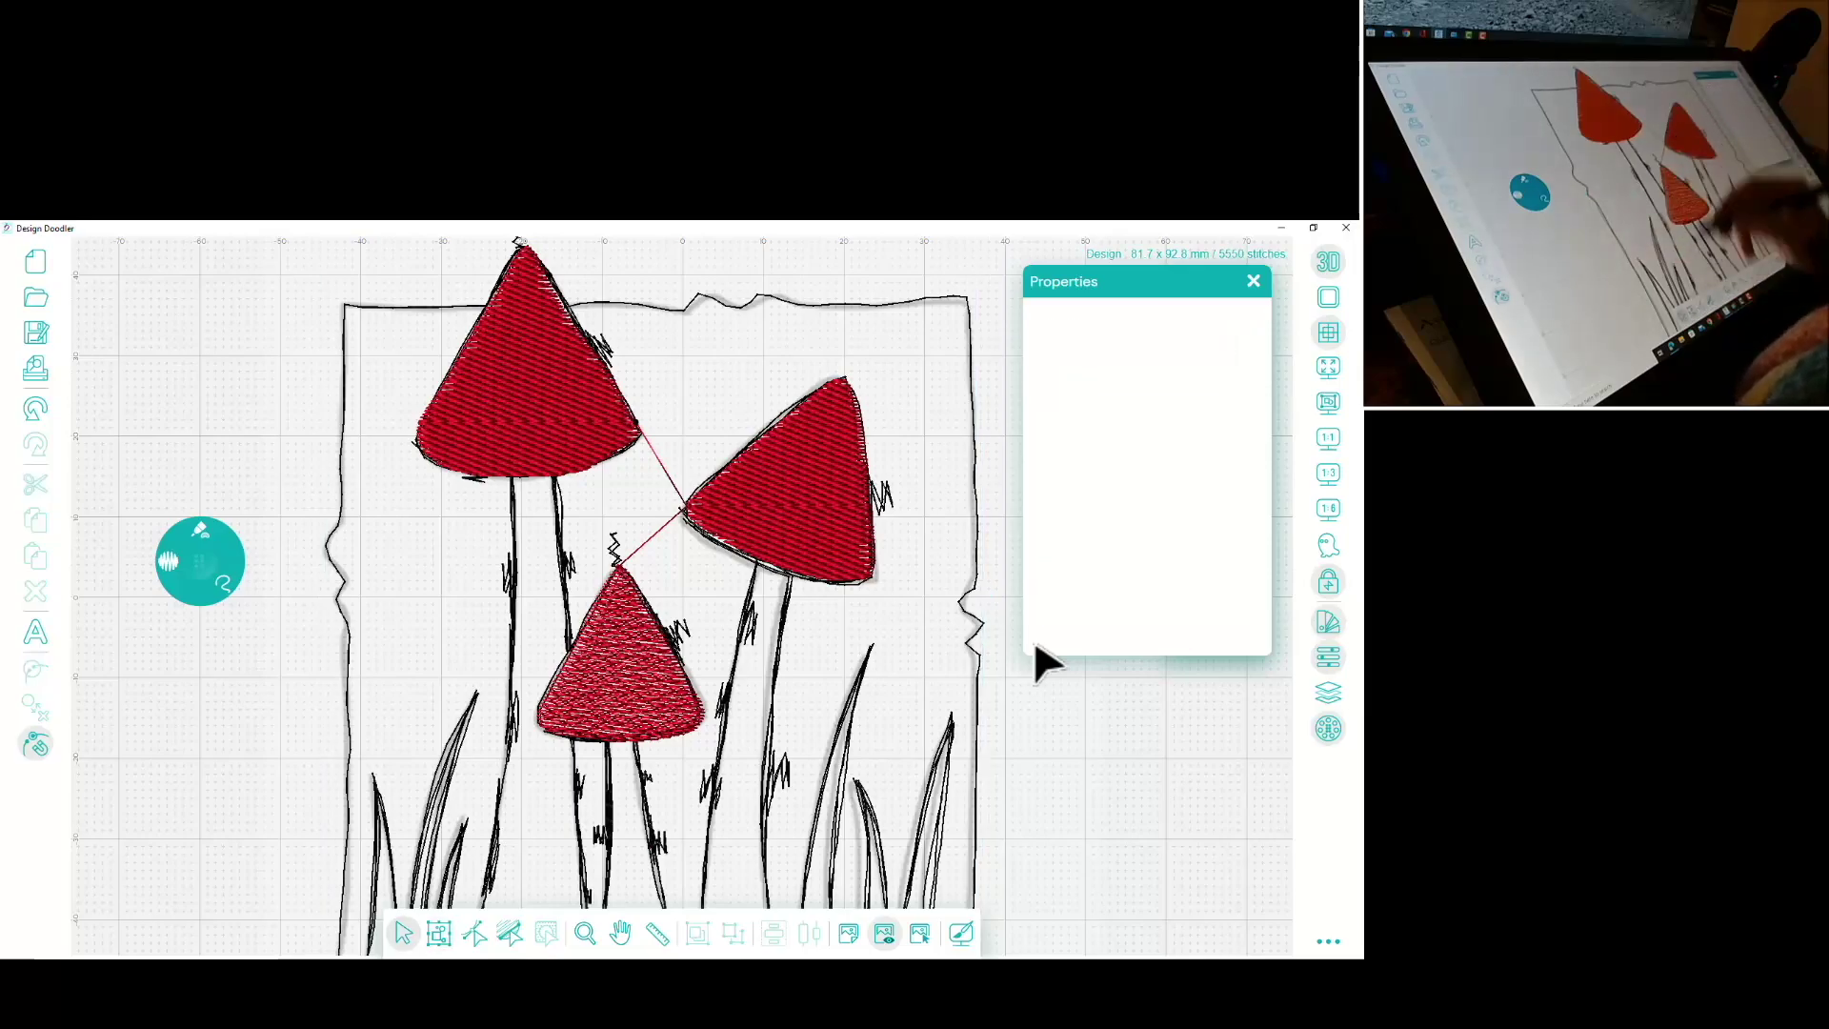
{"action": "left_click", "coordinate": [820, 490]}
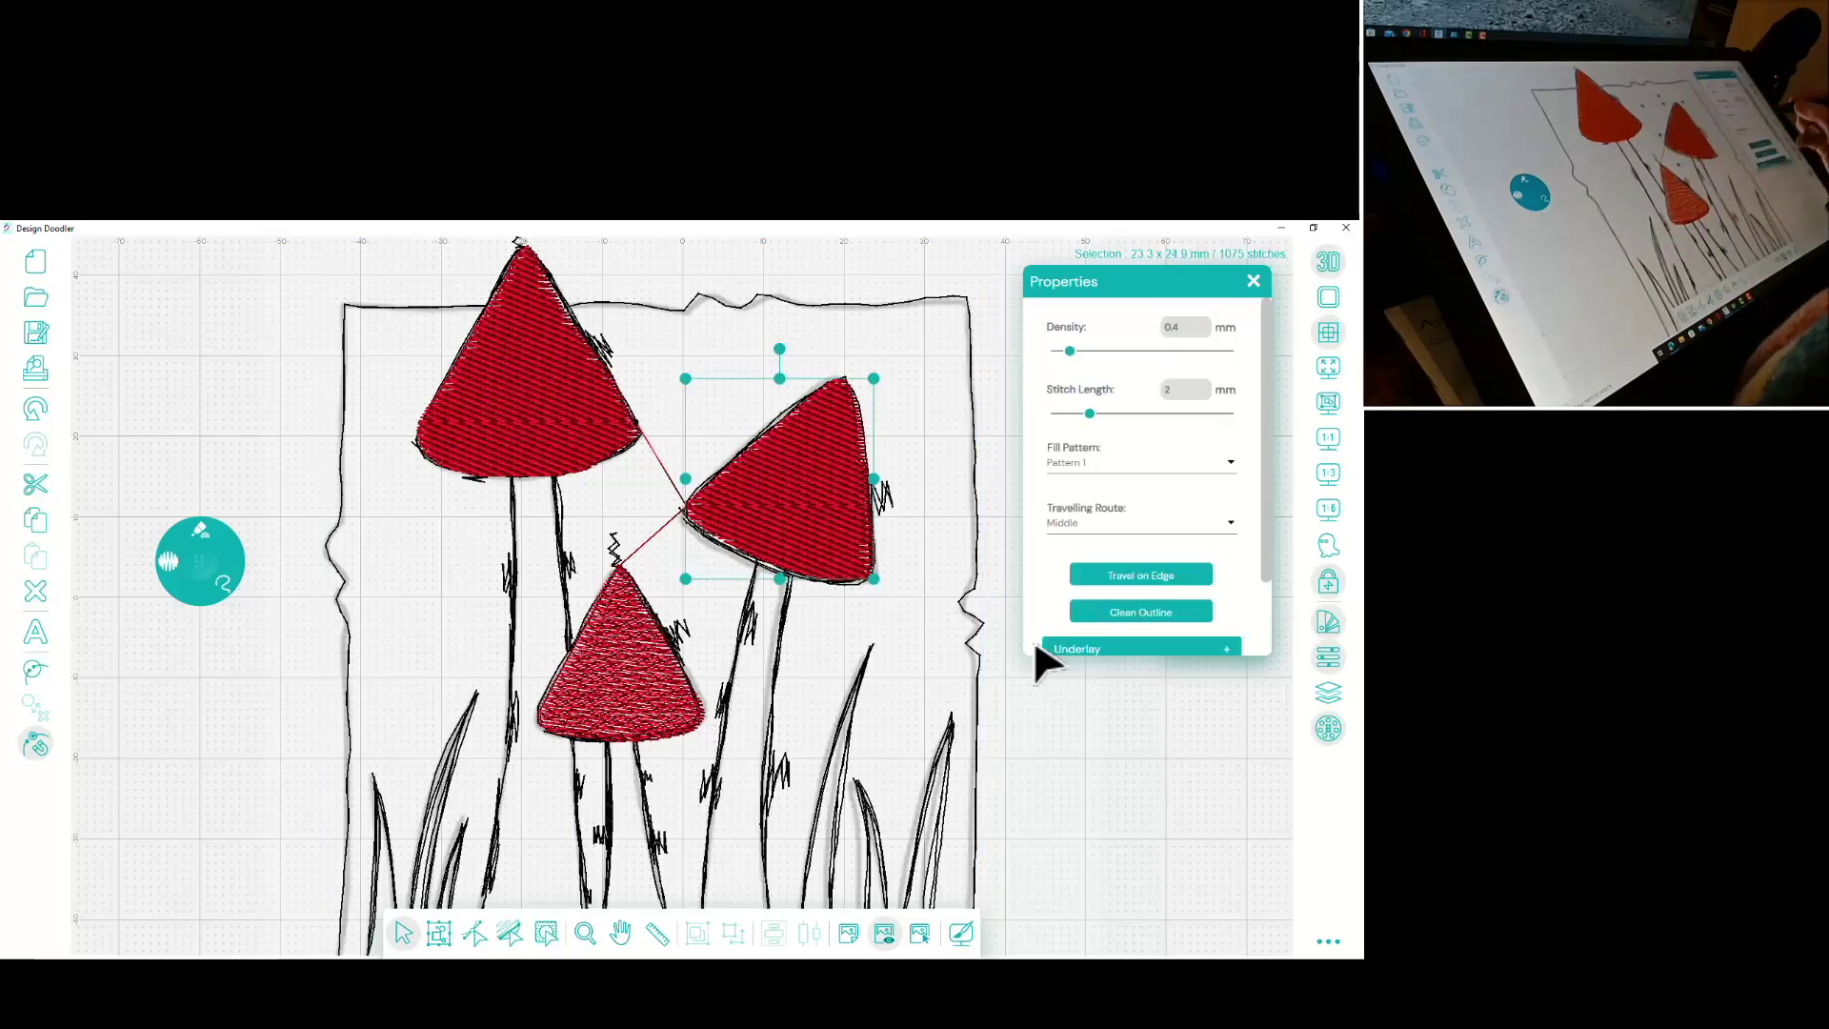
{"action": "left_click", "coordinate": [1141, 462]}
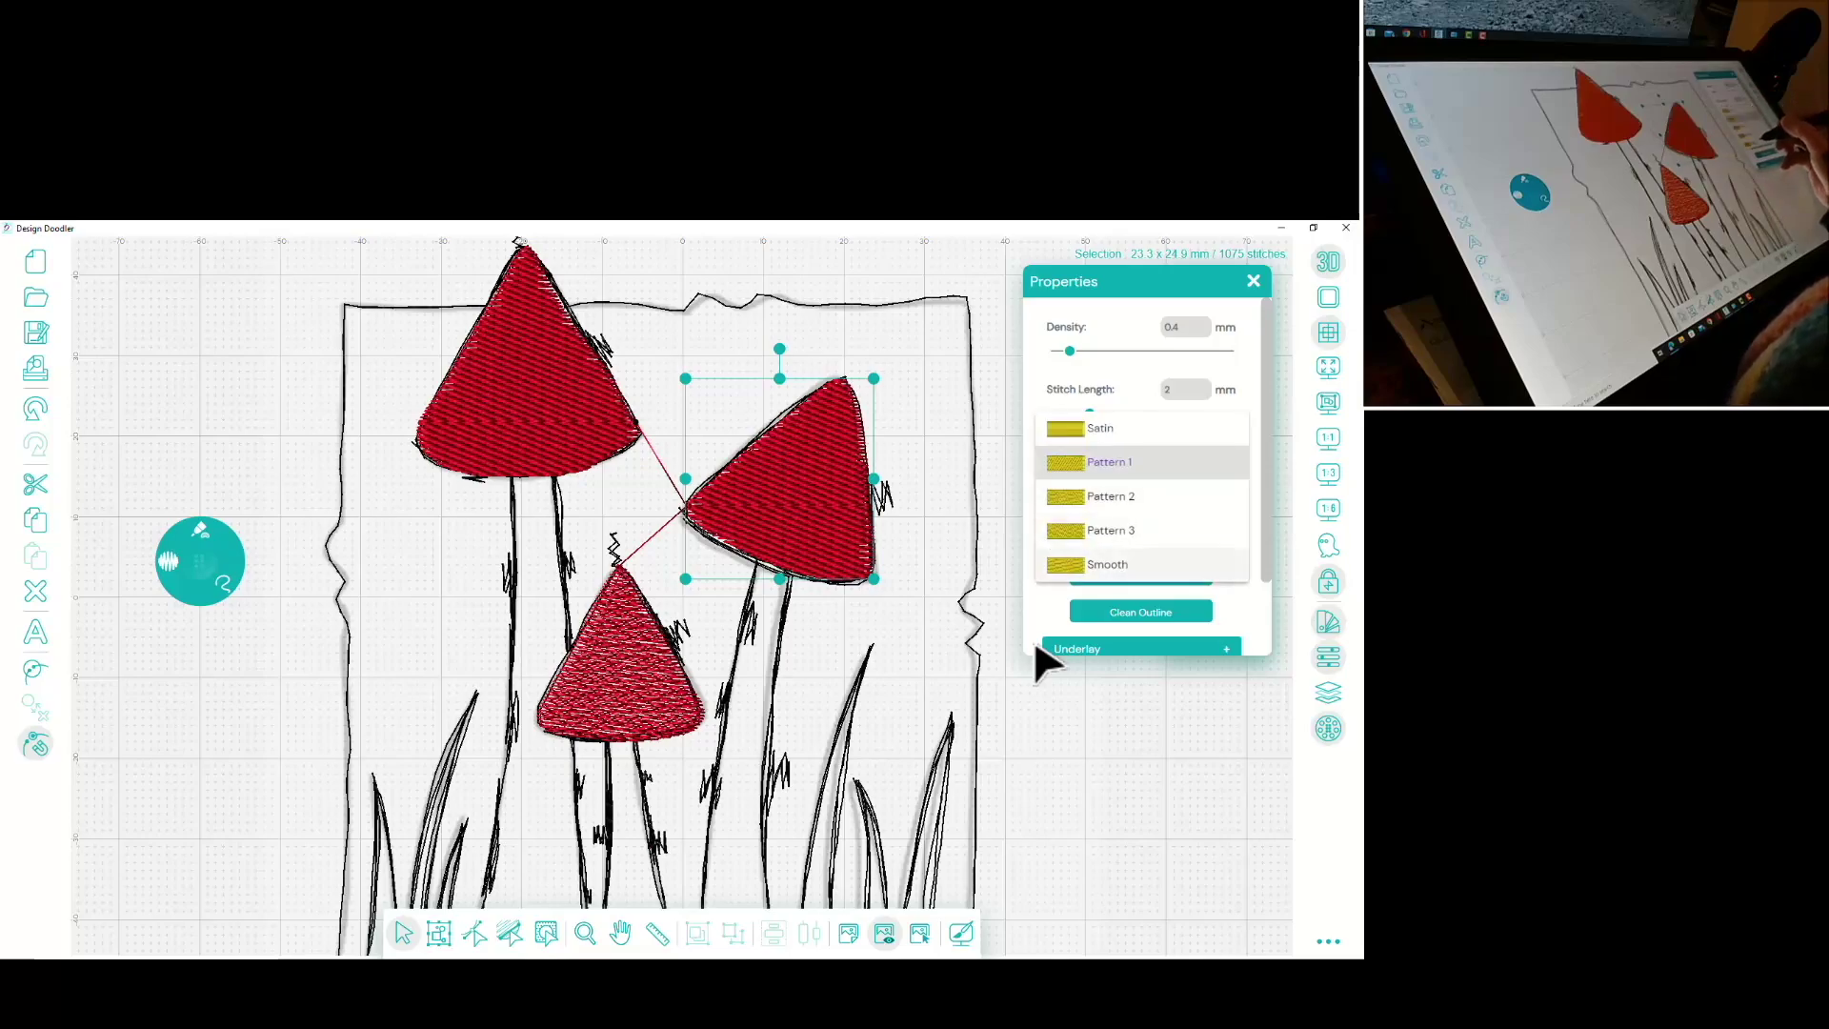
{"action": "left_click", "coordinate": [1110, 530]}
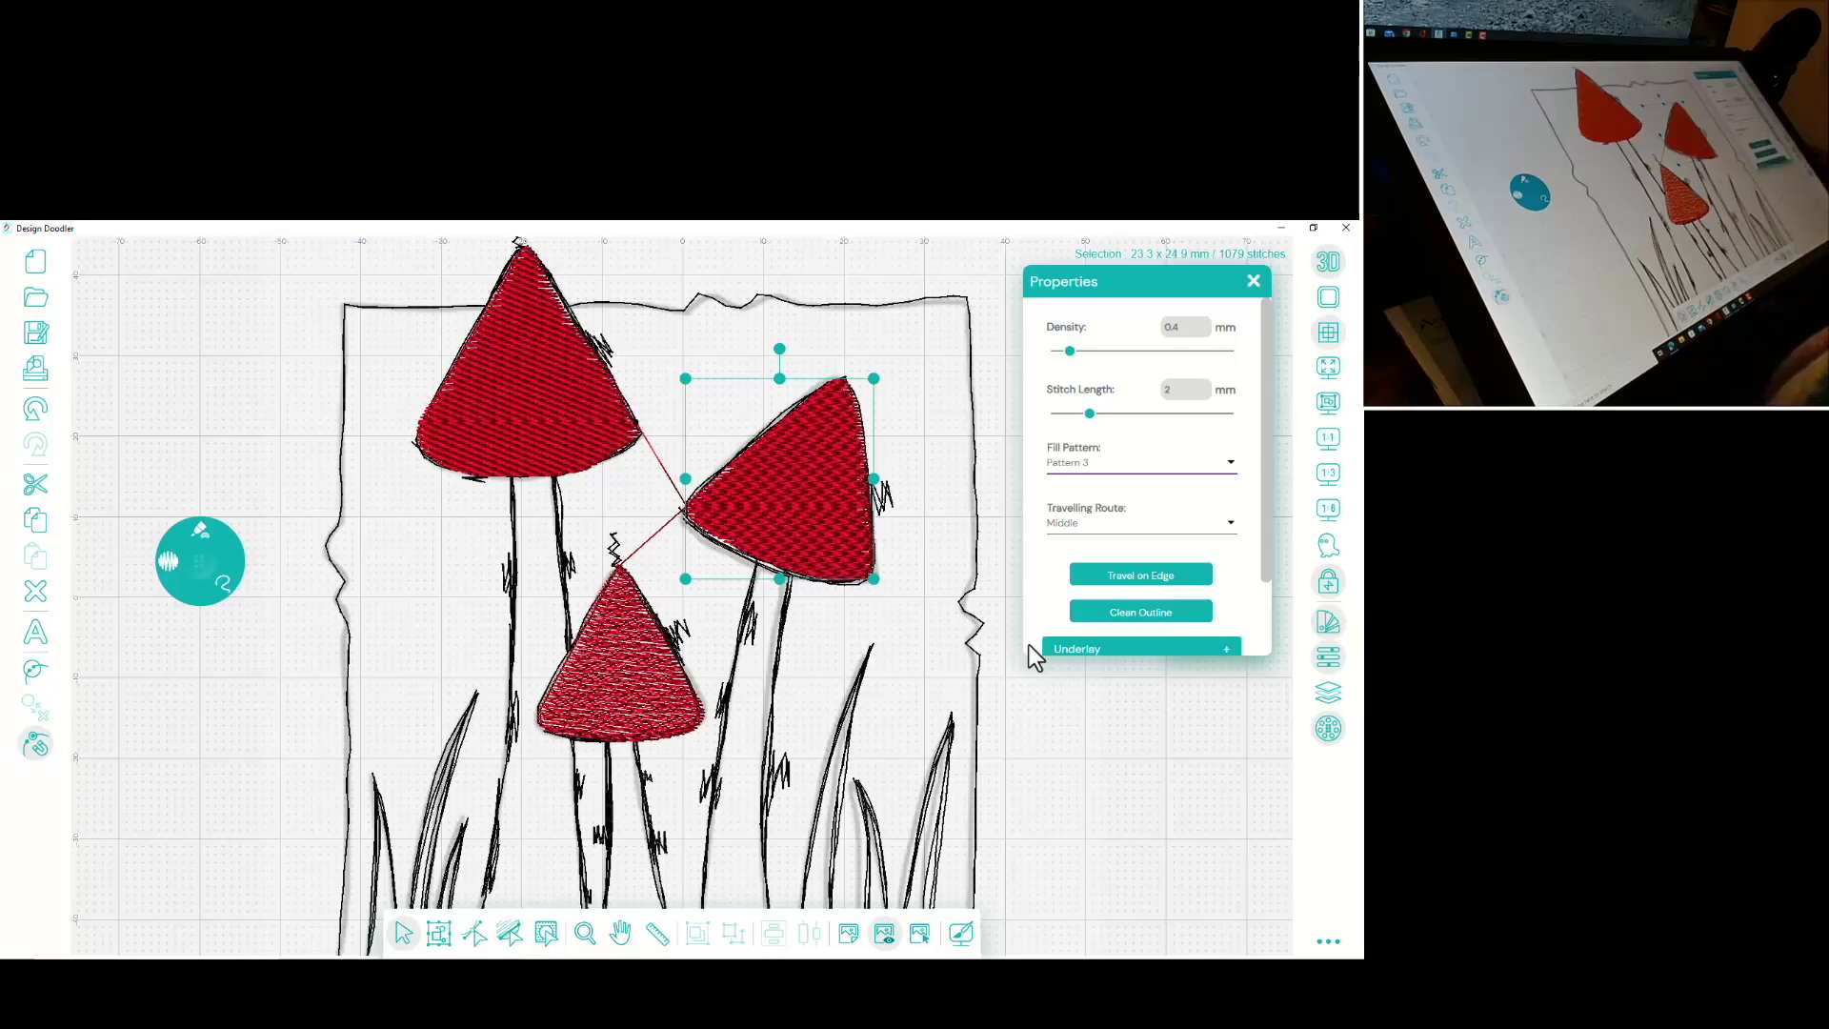
Tilt the right red cap's stitch angle line so its right end sits lower, roughly following the cap's sloping base
{"action": "left_click", "coordinate": [510, 934]}
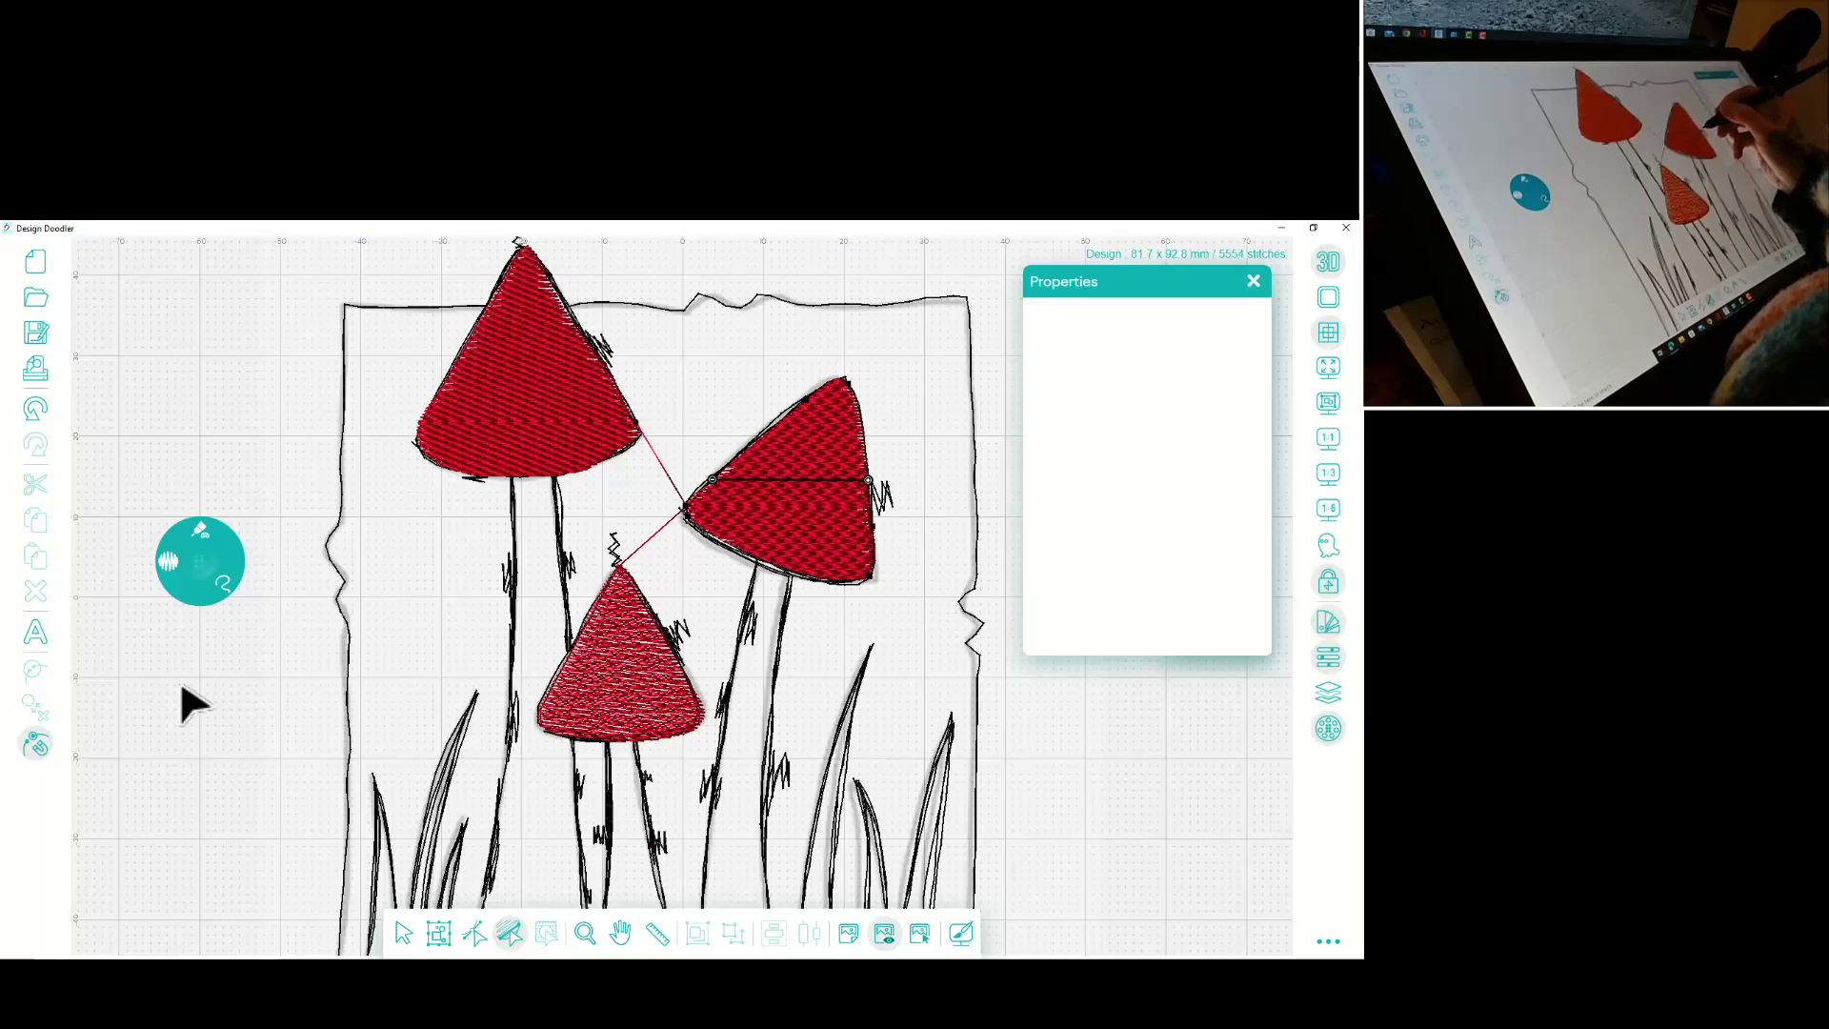
{"action": "left_click_drag", "start_coordinate": [868, 480], "coordinate": [873, 530]}
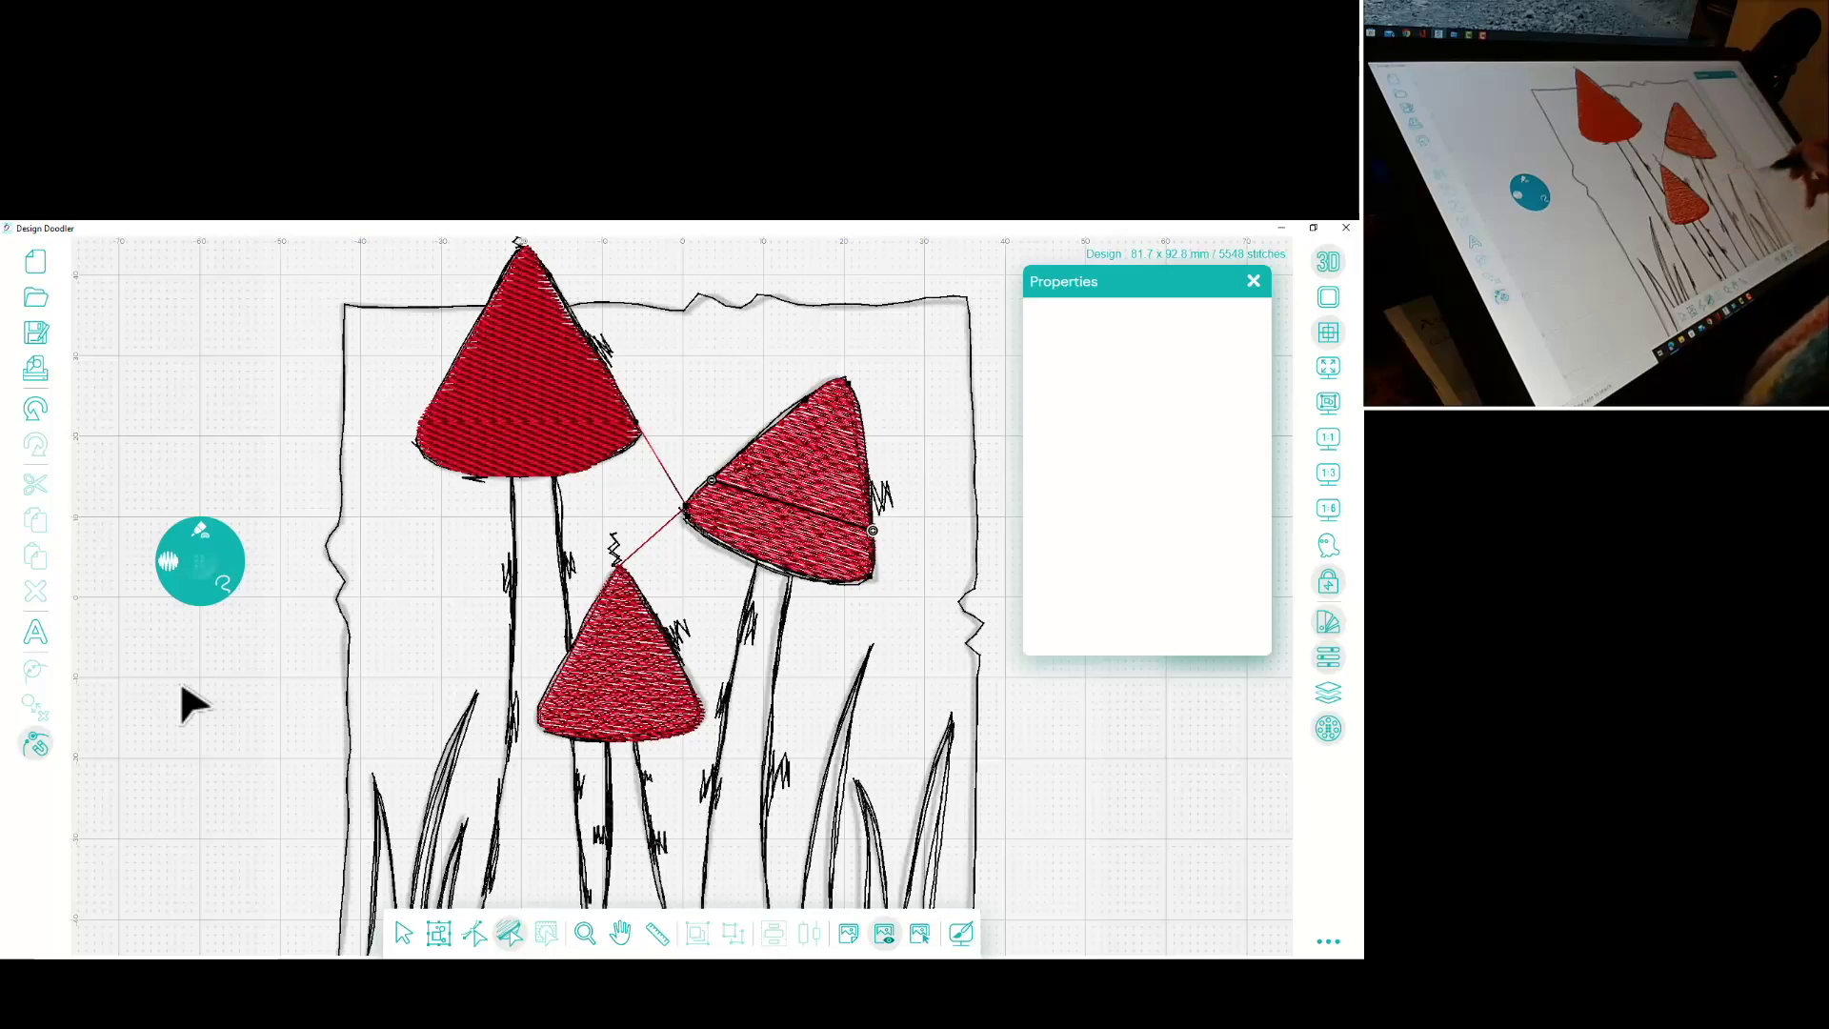
{"action": "left_click", "coordinate": [403, 933]}
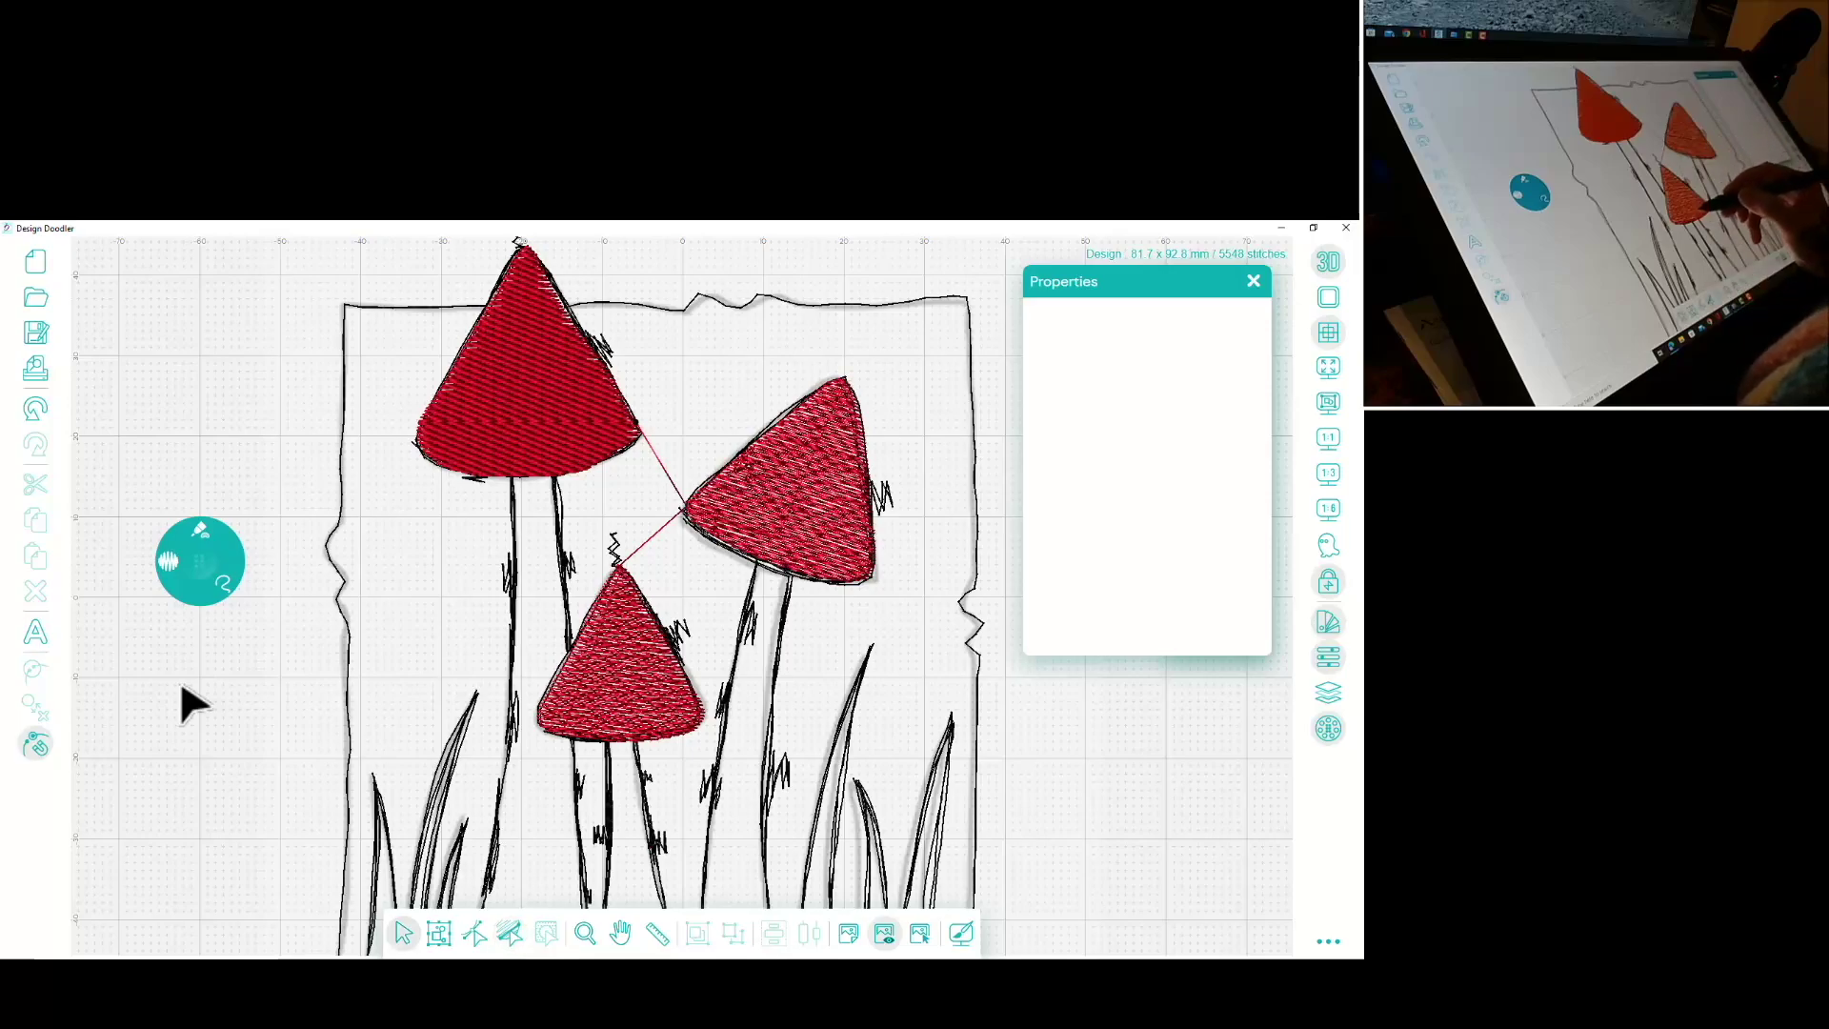
Inspect the small cap's fill settings and the tall cap's stitch angle line
{"action": "left_click", "coordinate": [672, 693]}
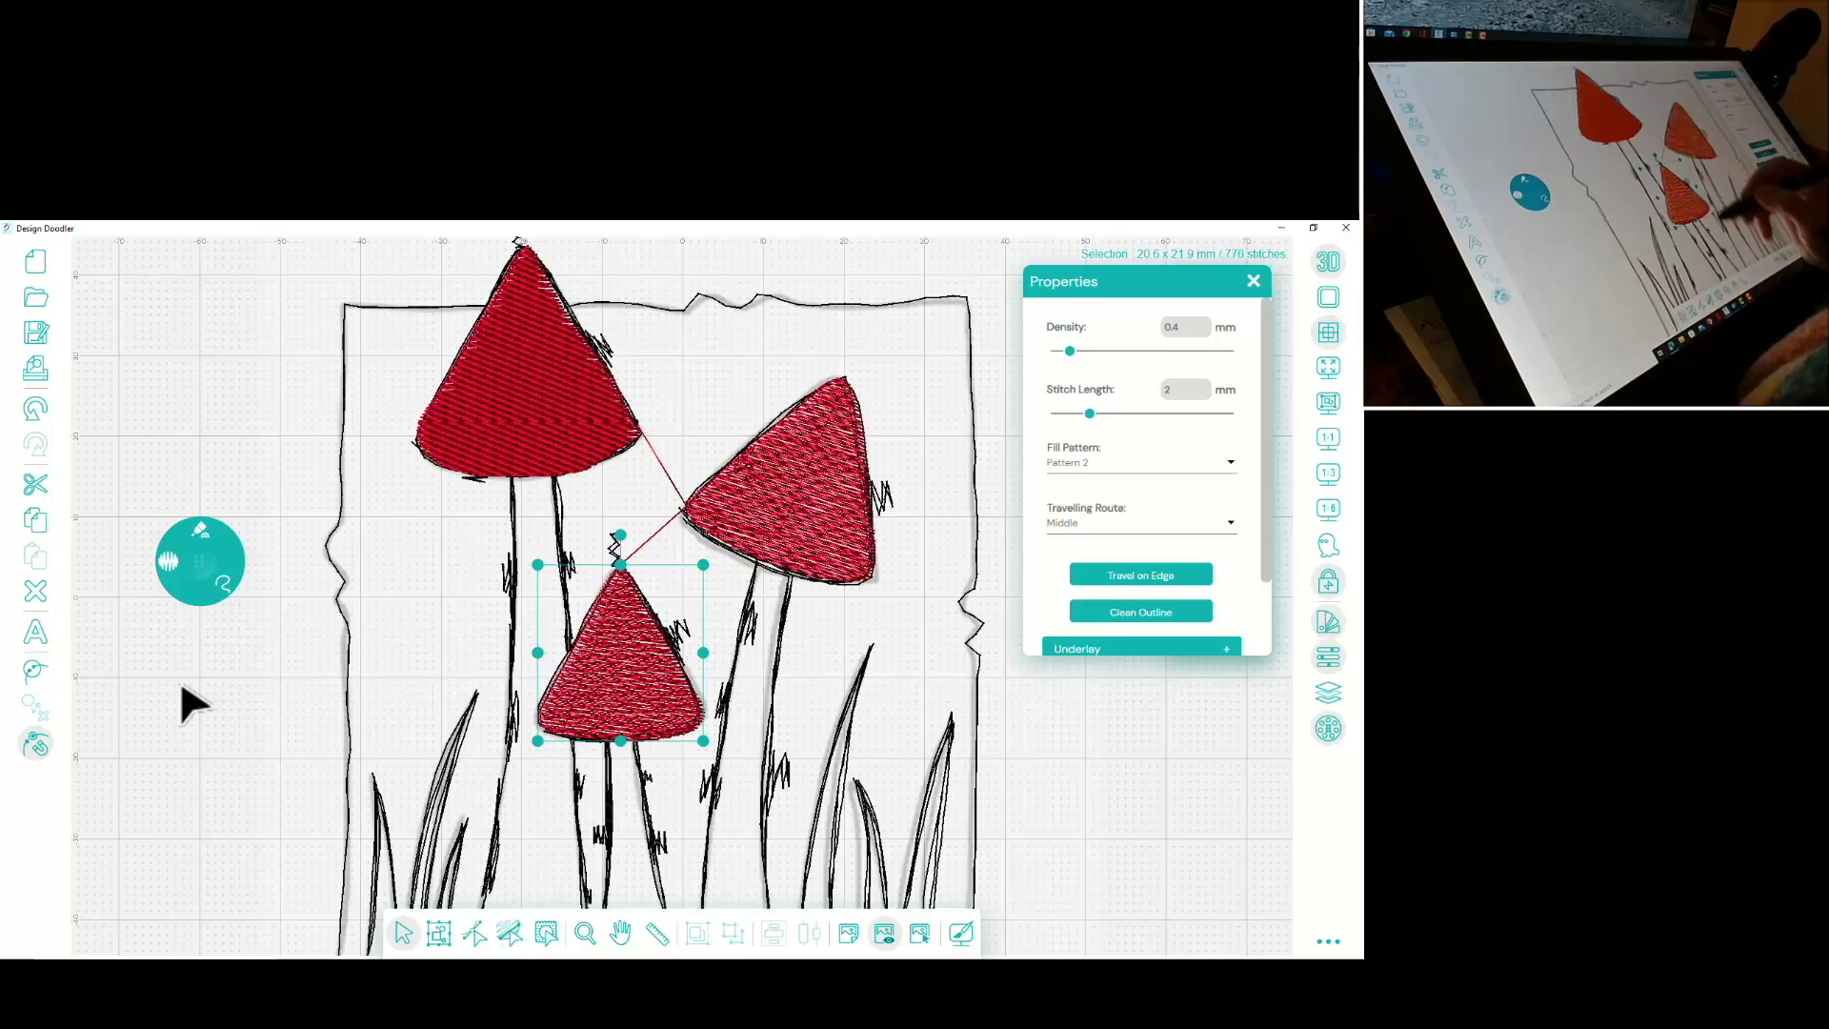
{"action": "left_click", "coordinate": [559, 495]}
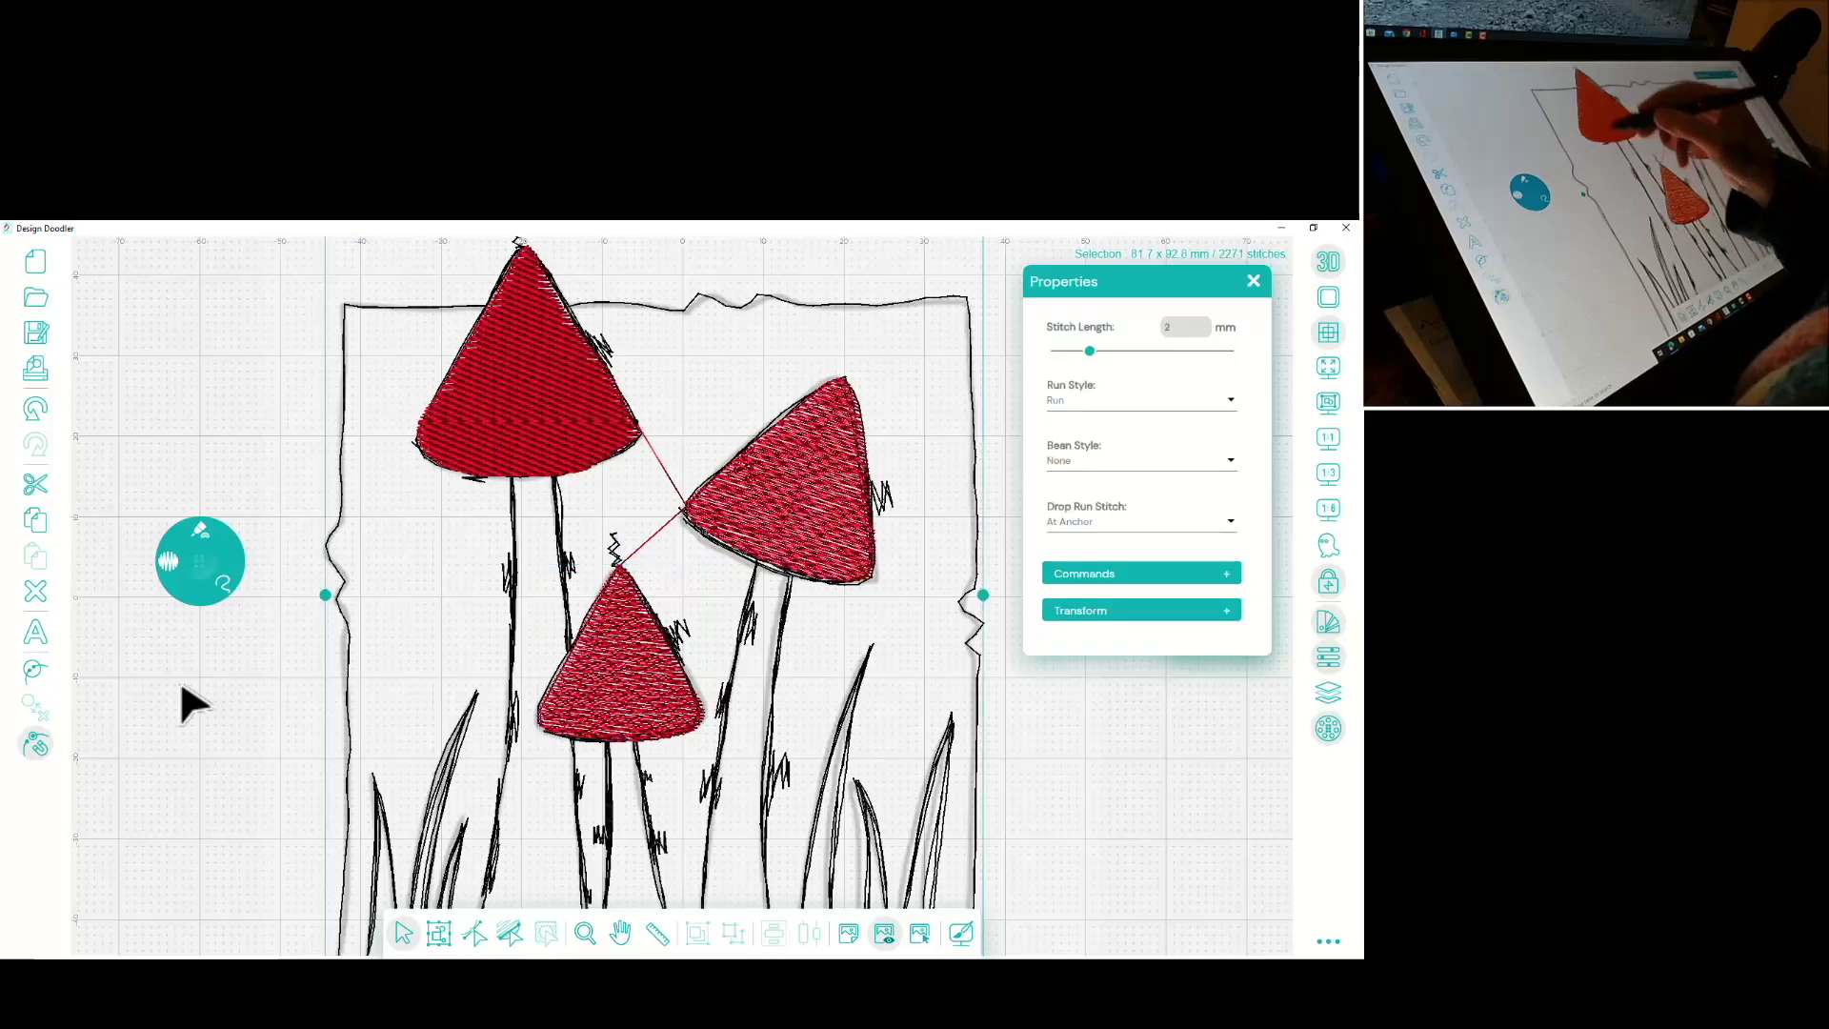
{"action": "left_click", "coordinate": [527, 381]}
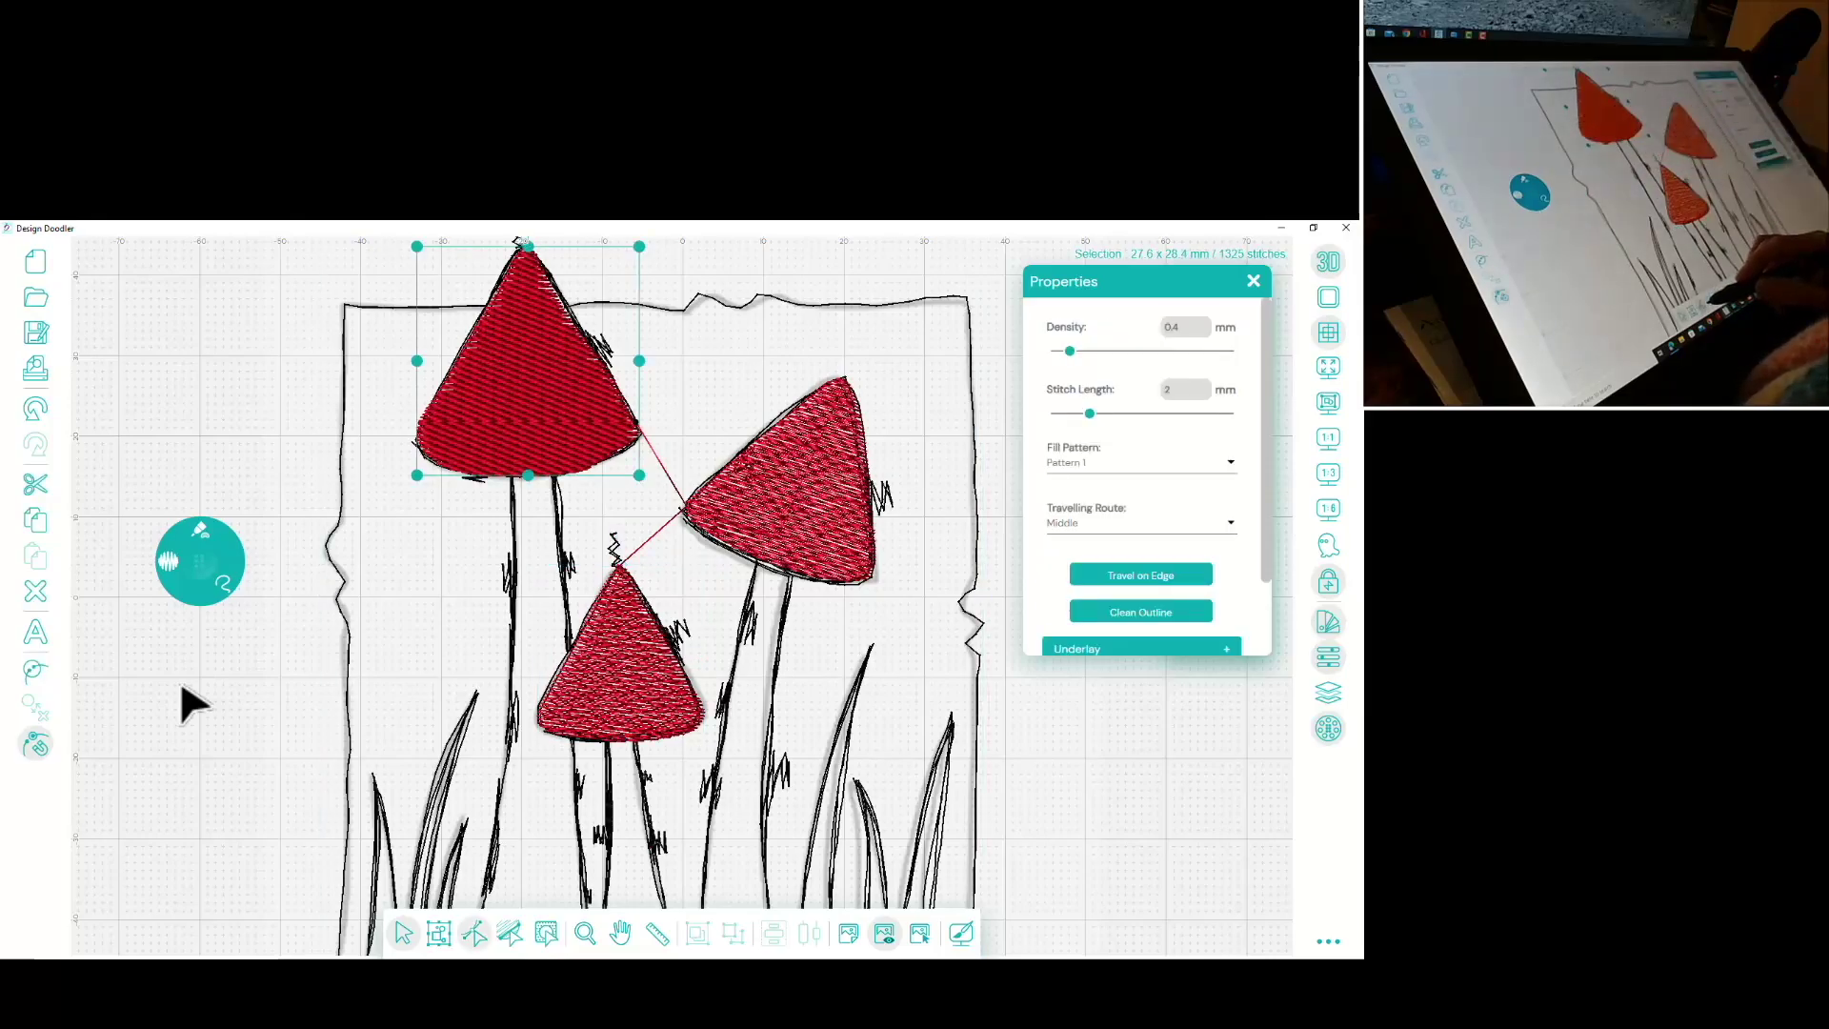
{"action": "left_click", "coordinate": [510, 934]}
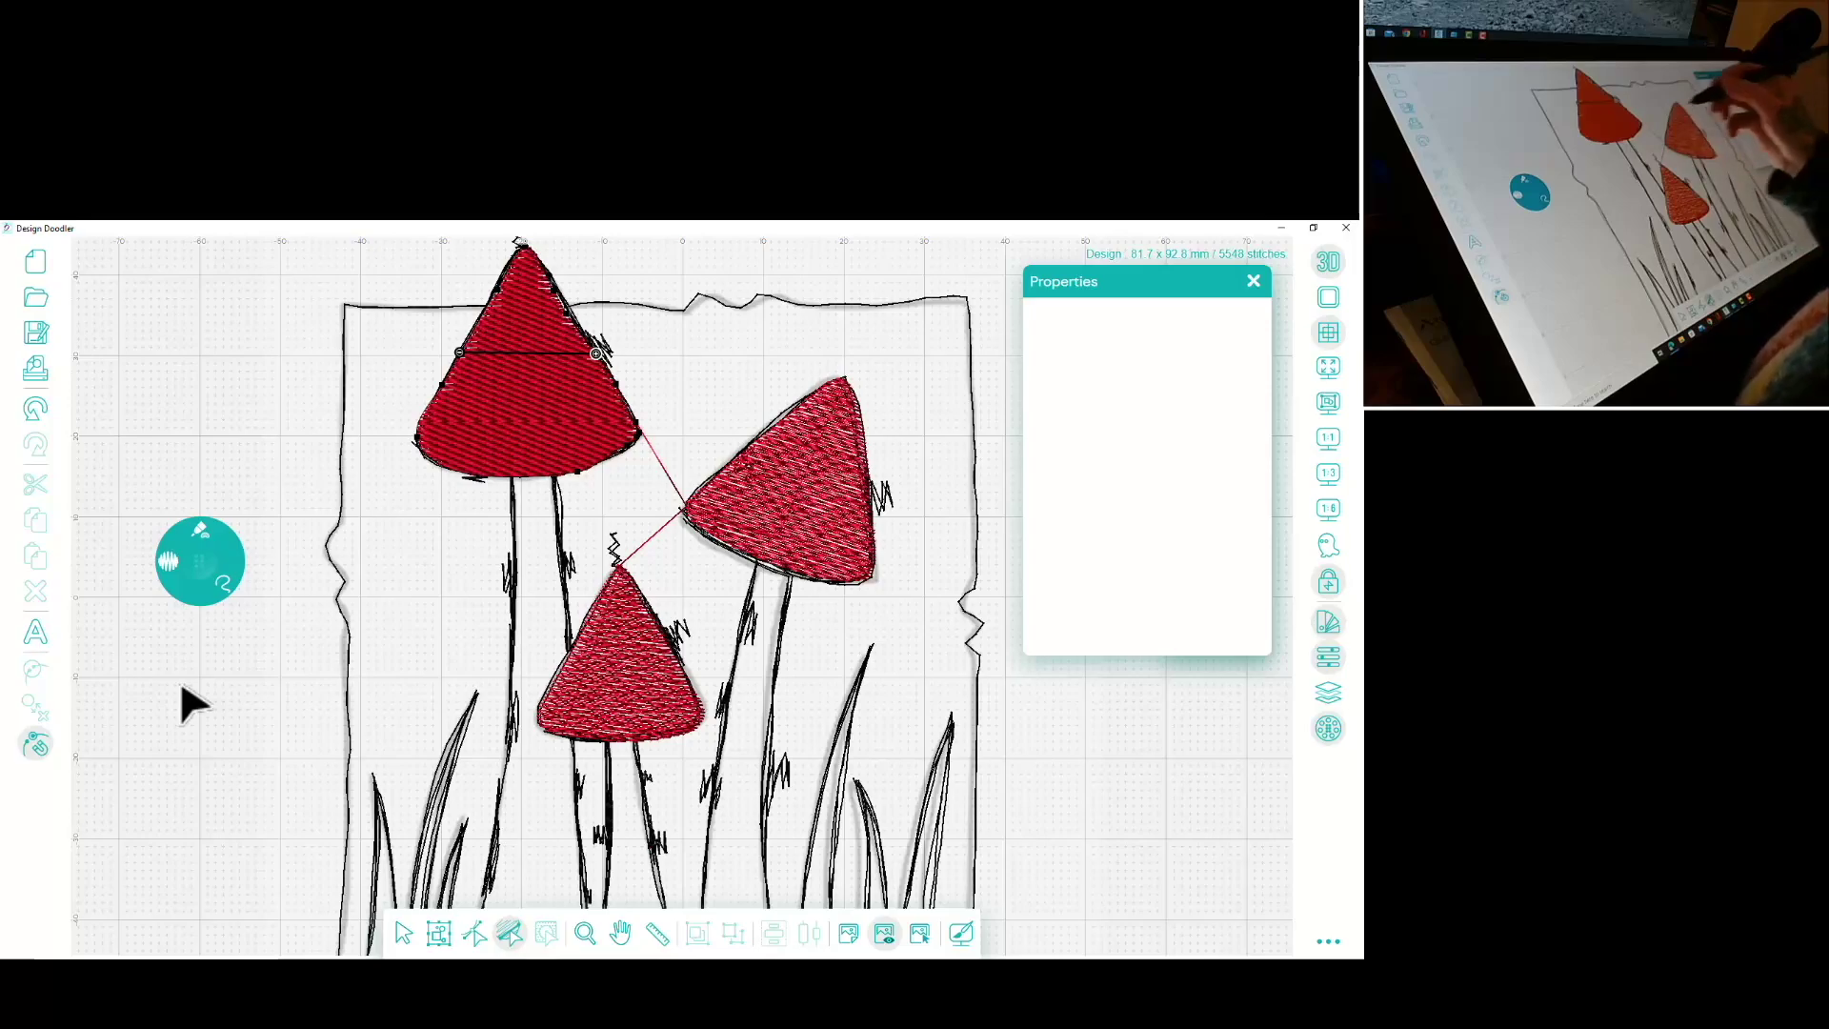
{"action": "left_click", "coordinate": [403, 934]}
Turn on perpendicular underlay for the tall, right and small red caps
{"action": "left_click", "coordinate": [528, 381]}
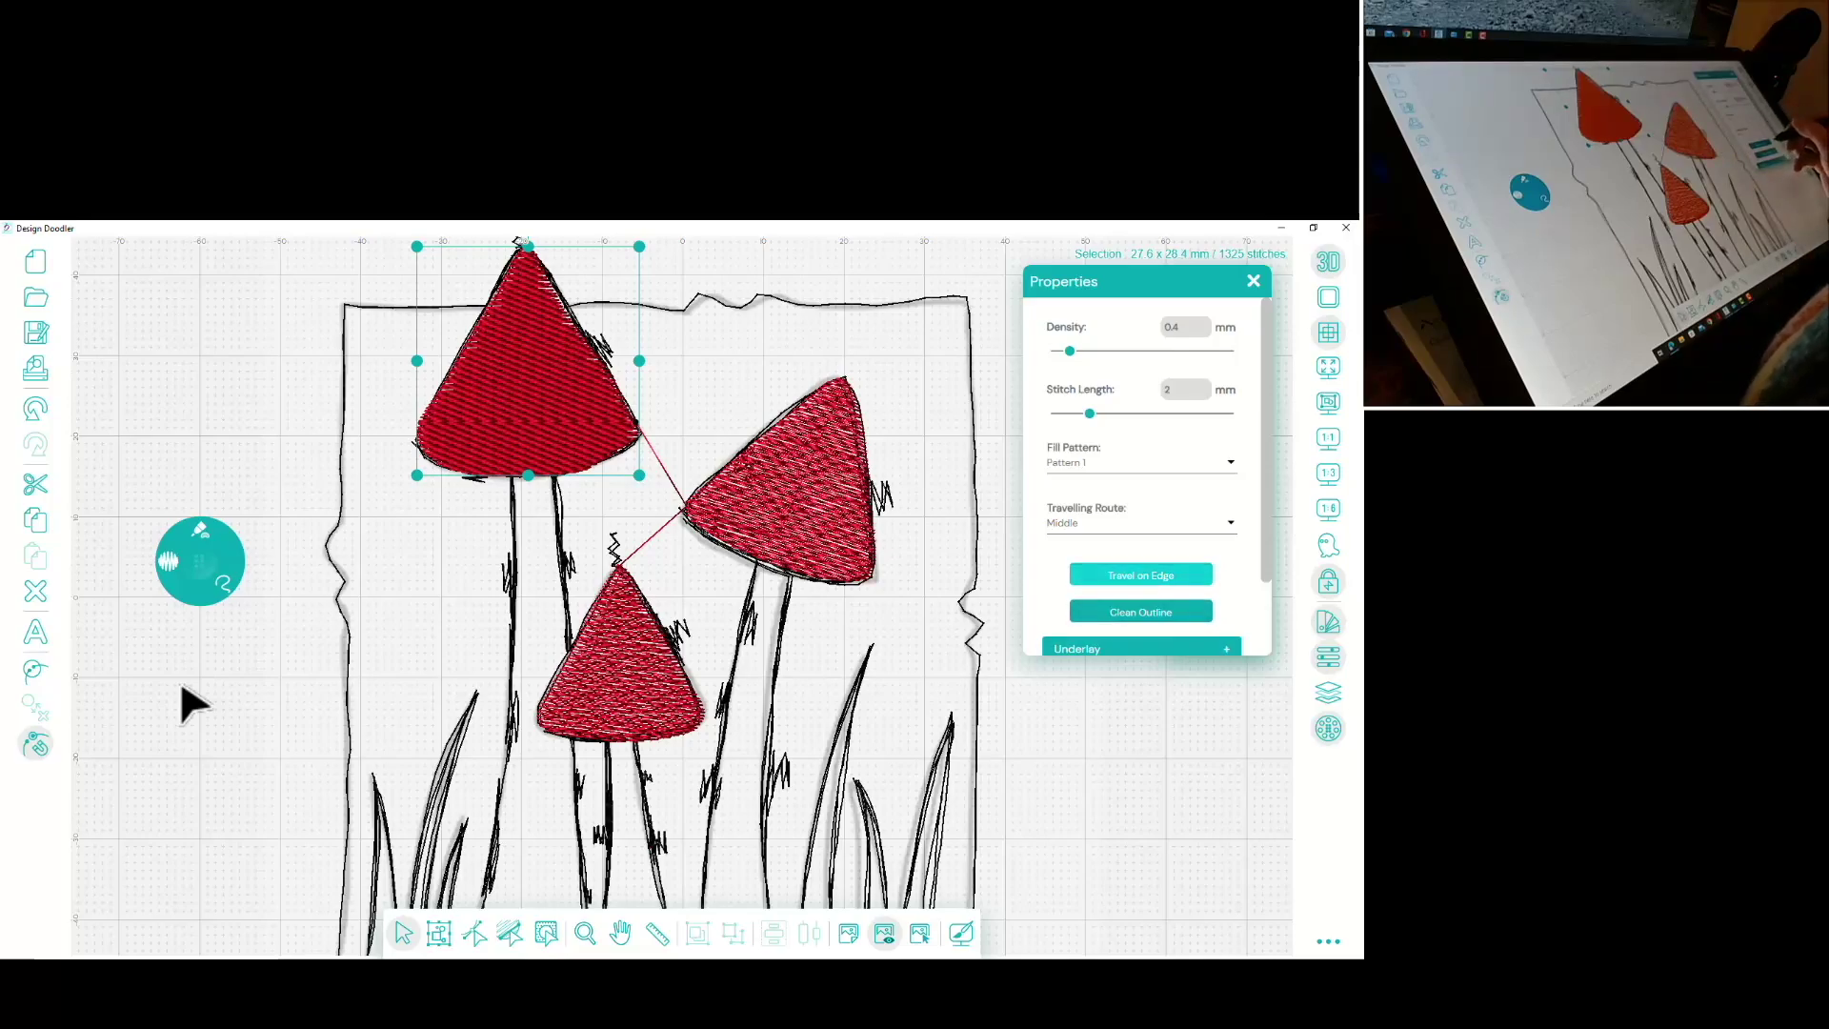
{"action": "left_click", "coordinate": [1143, 648]}
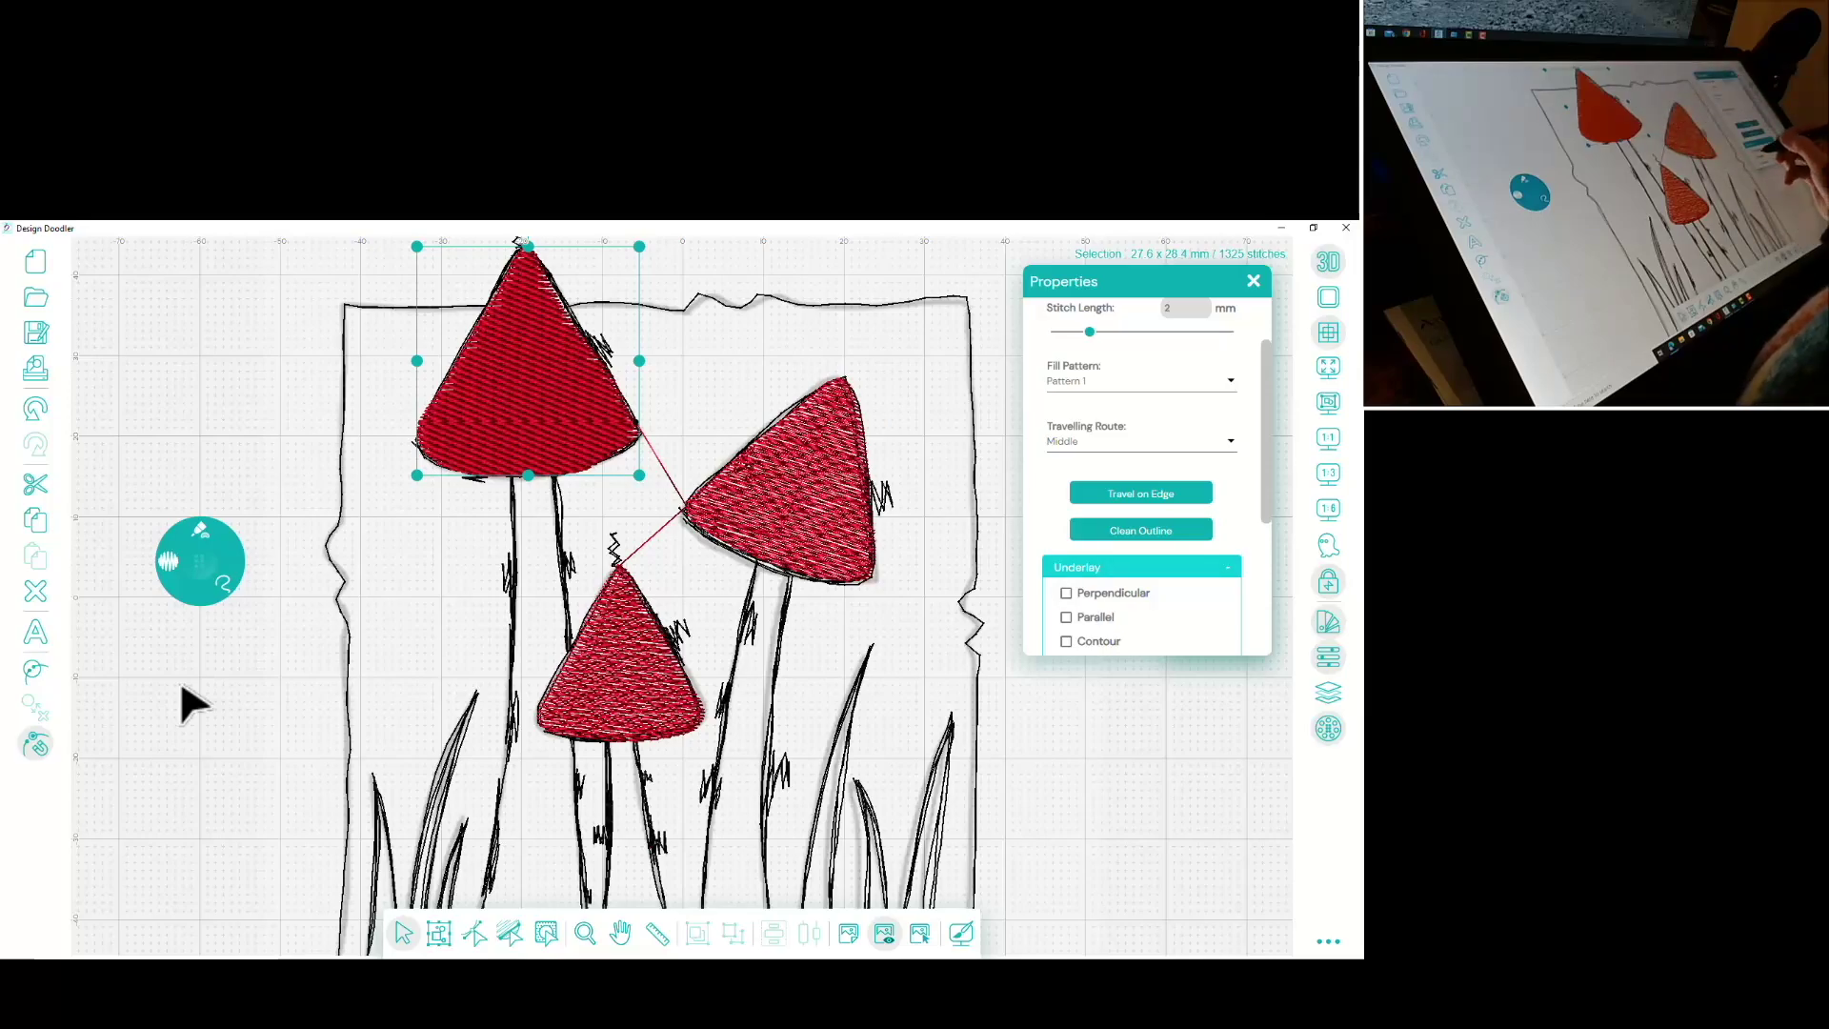
{"action": "left_click", "coordinate": [1066, 593]}
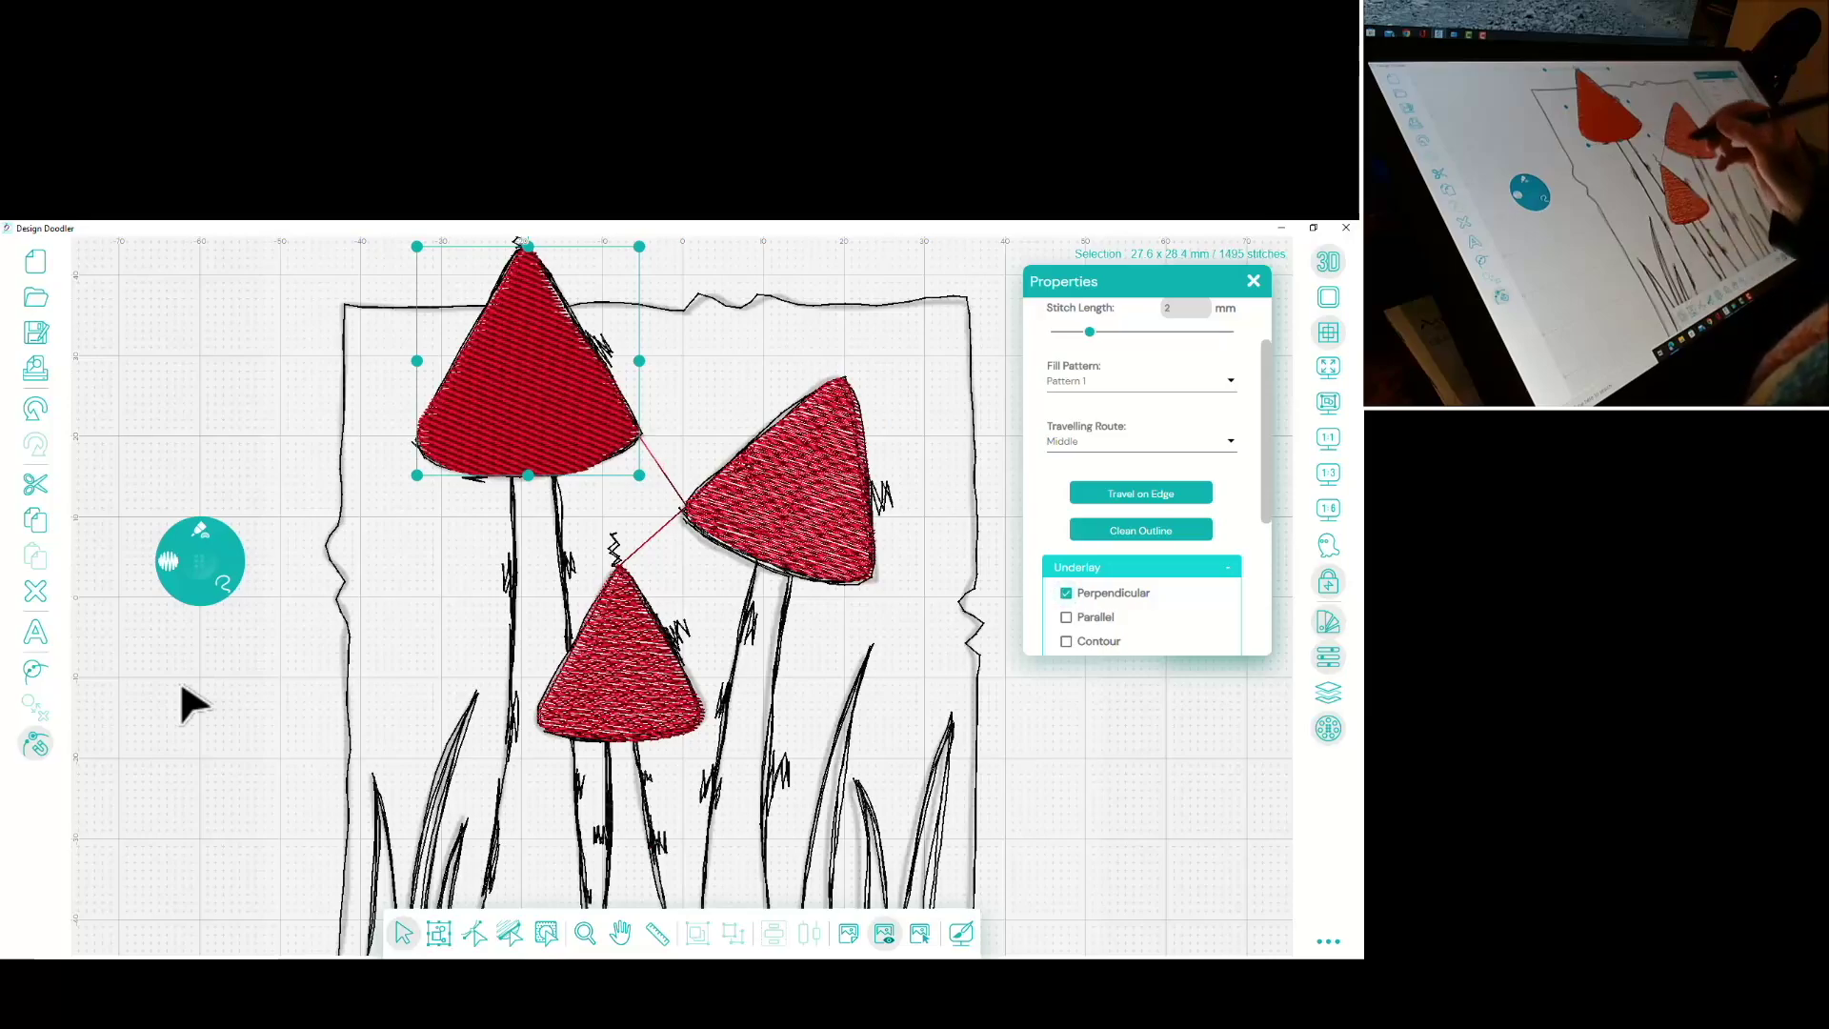
{"action": "left_click", "coordinate": [777, 481]}
{"action": "left_click", "coordinate": [1066, 593]}
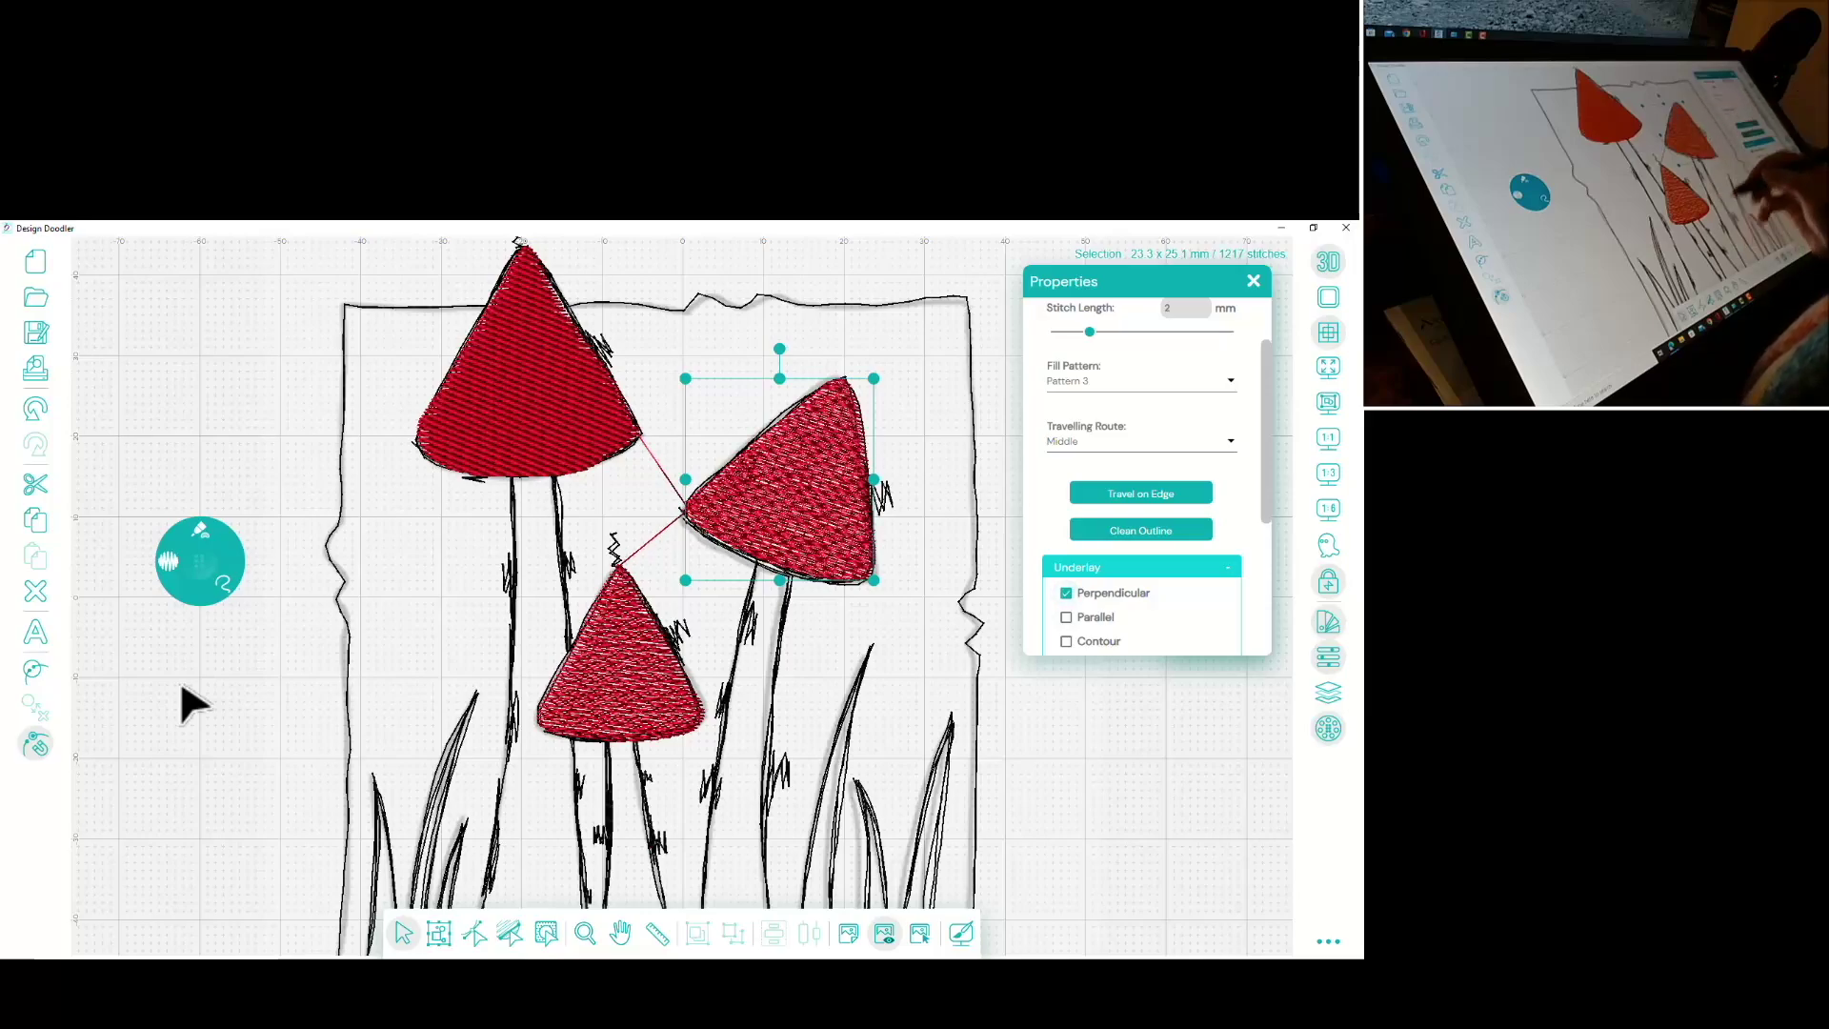
{"action": "left_click", "coordinate": [620, 657]}
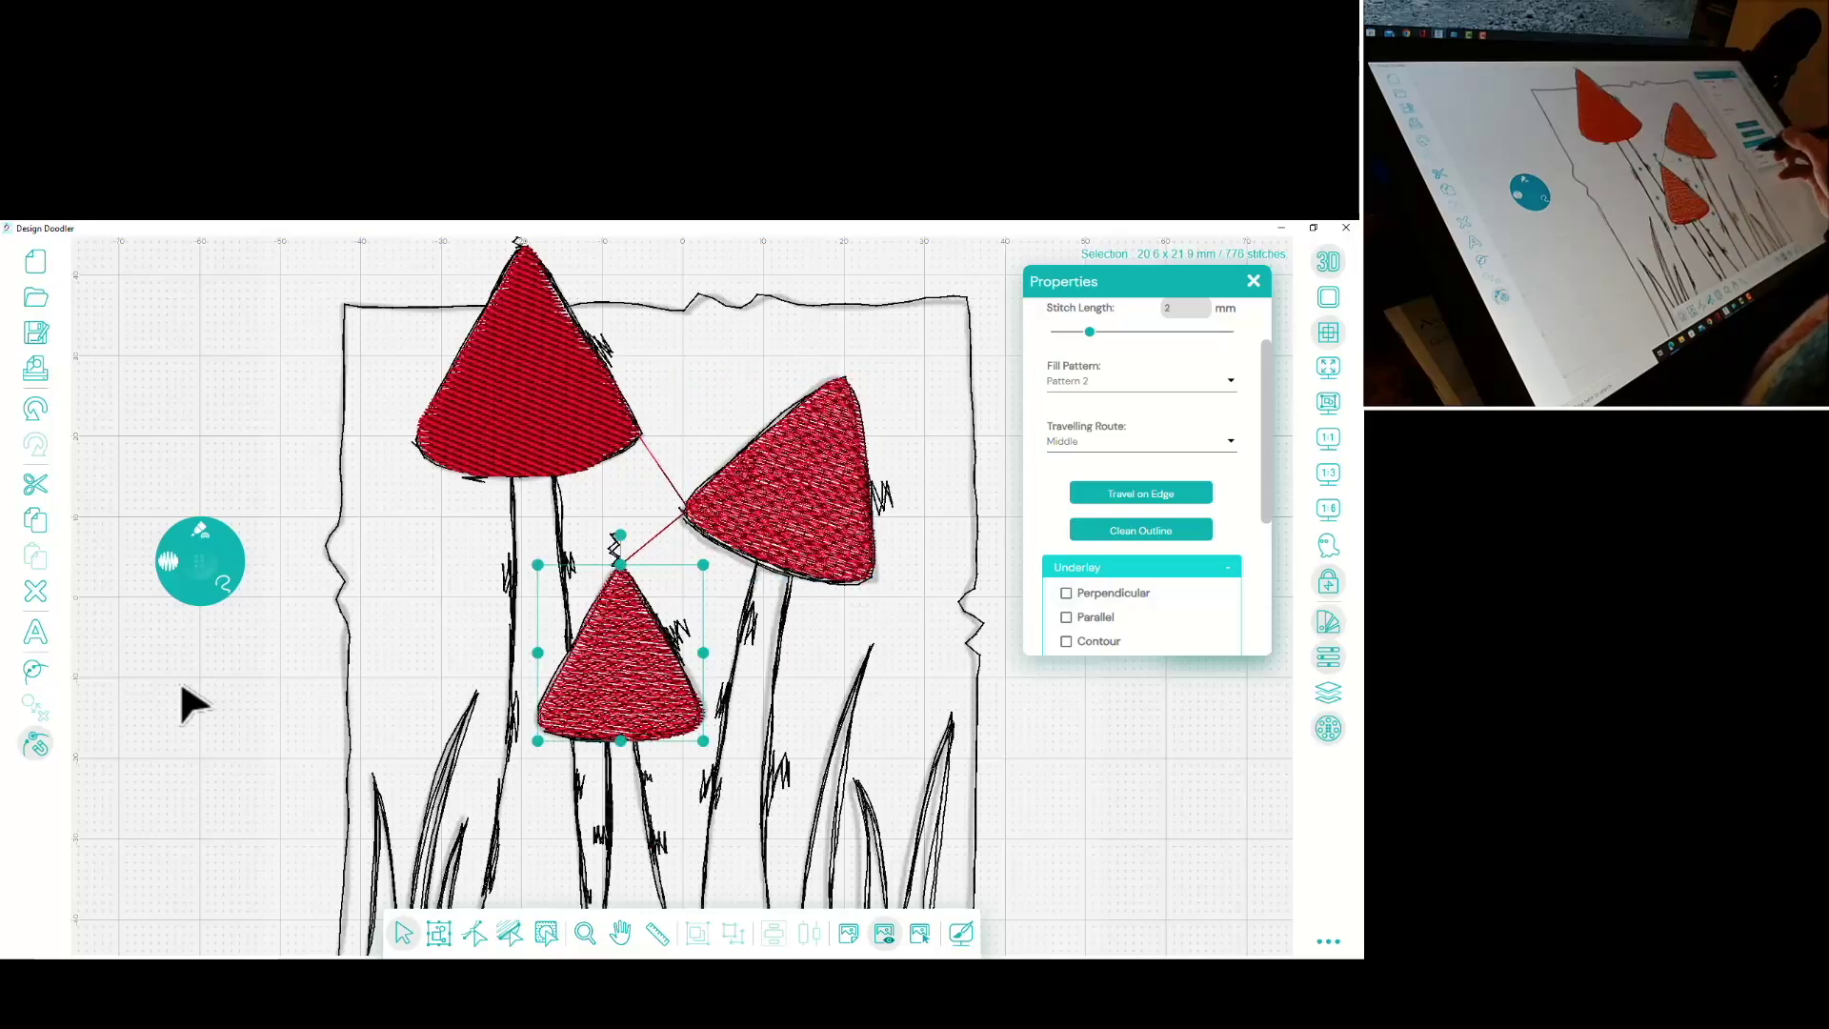
{"action": "left_click", "coordinate": [1066, 593]}
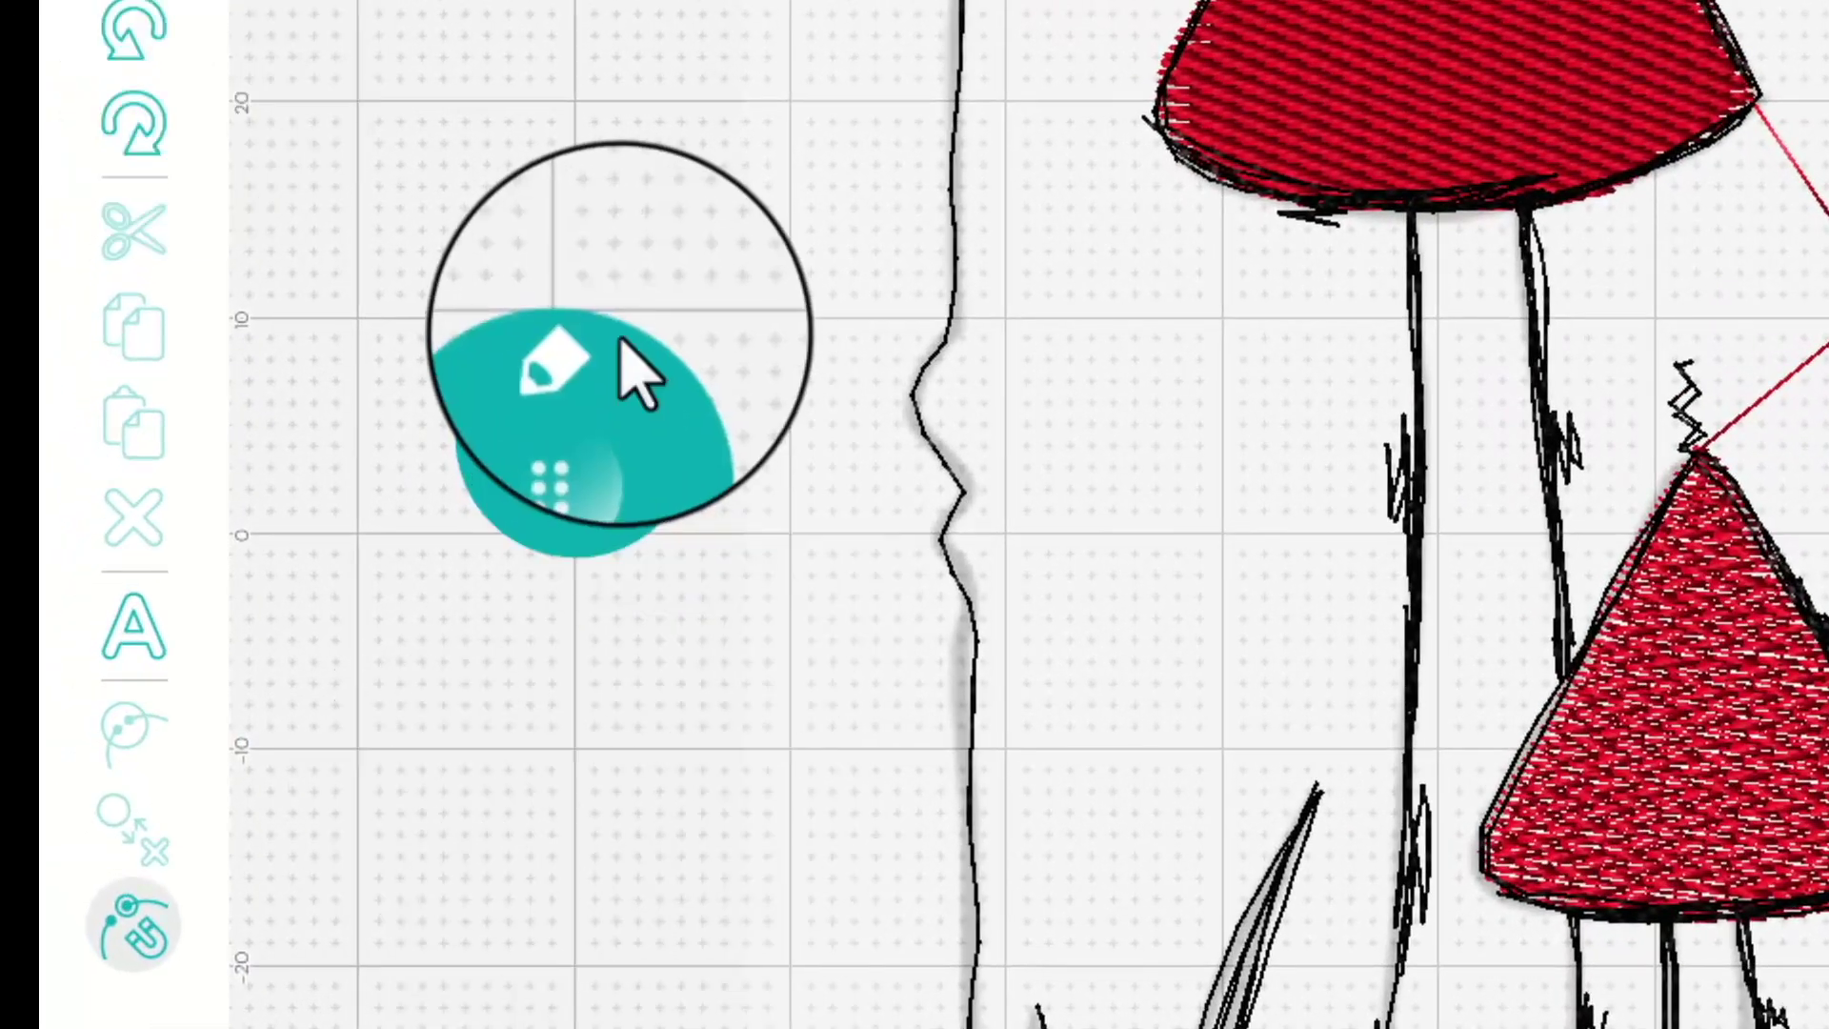
Switch the doodle wheel to the Run Bean brush and set its stitch length to 2.5 mm
{"action": "left_click", "coordinate": [573, 357]}
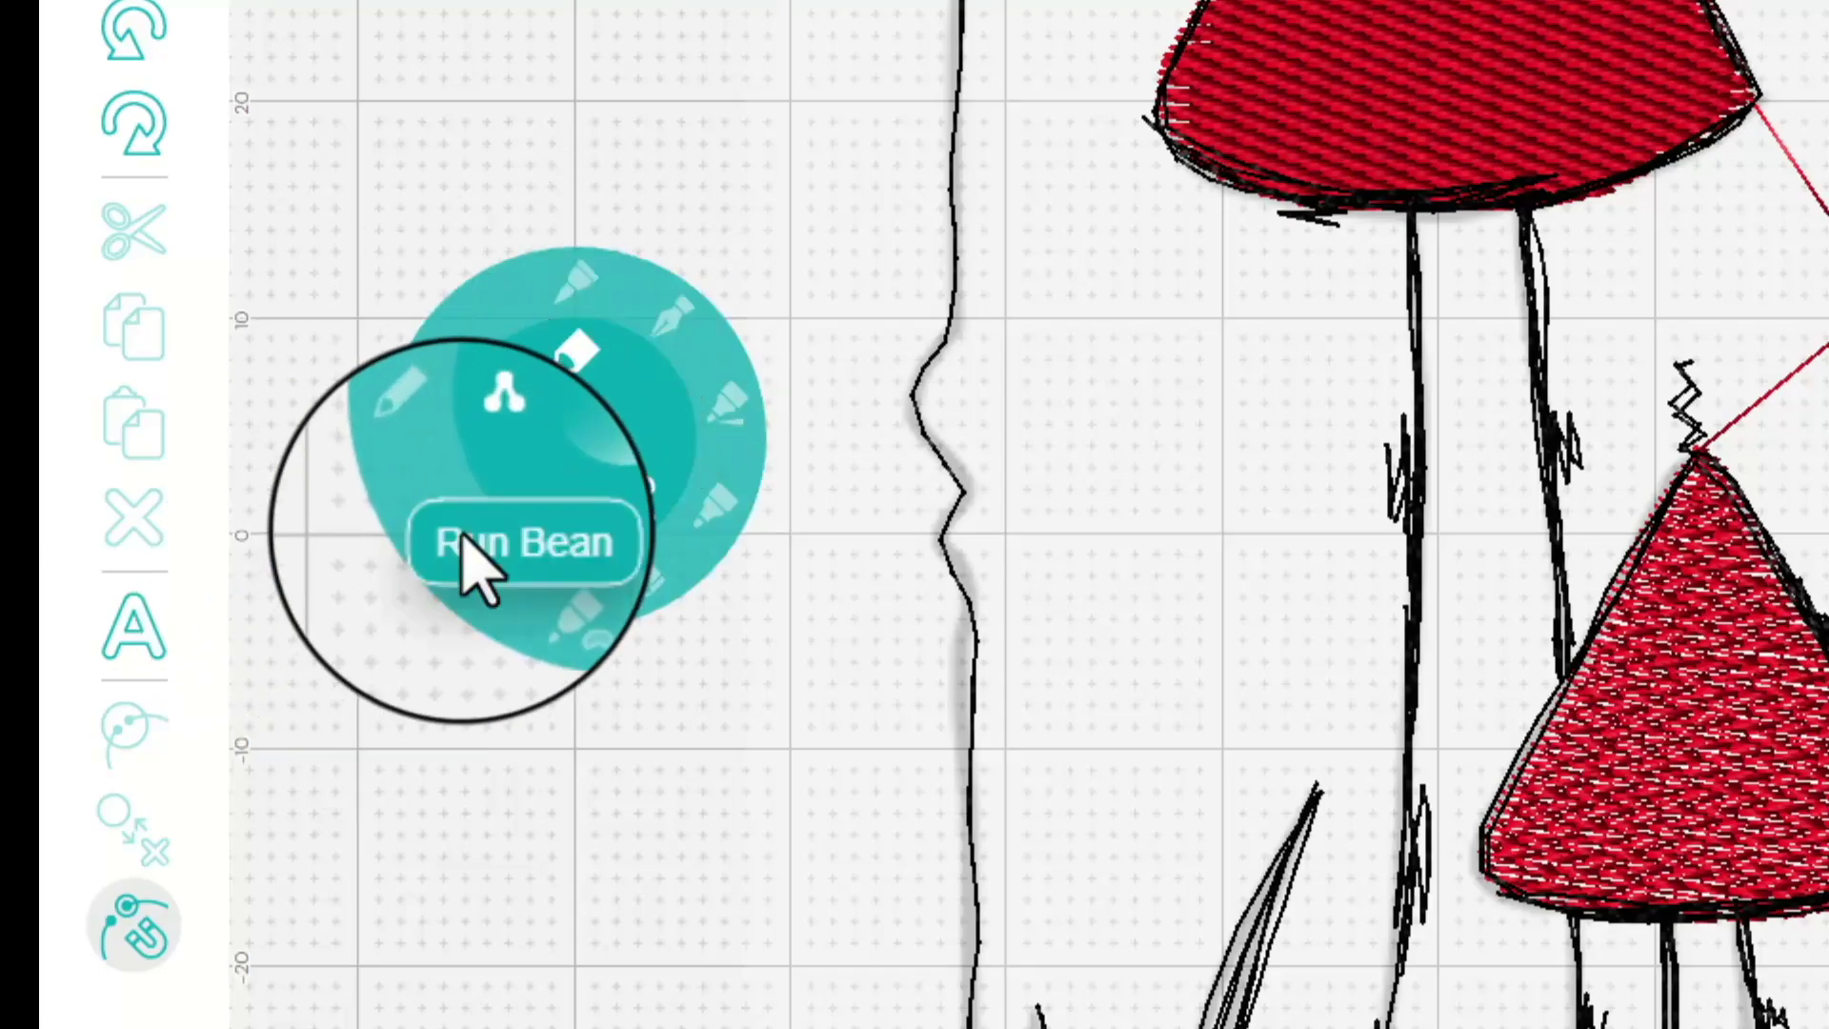
{"action": "left_click", "coordinate": [461, 533]}
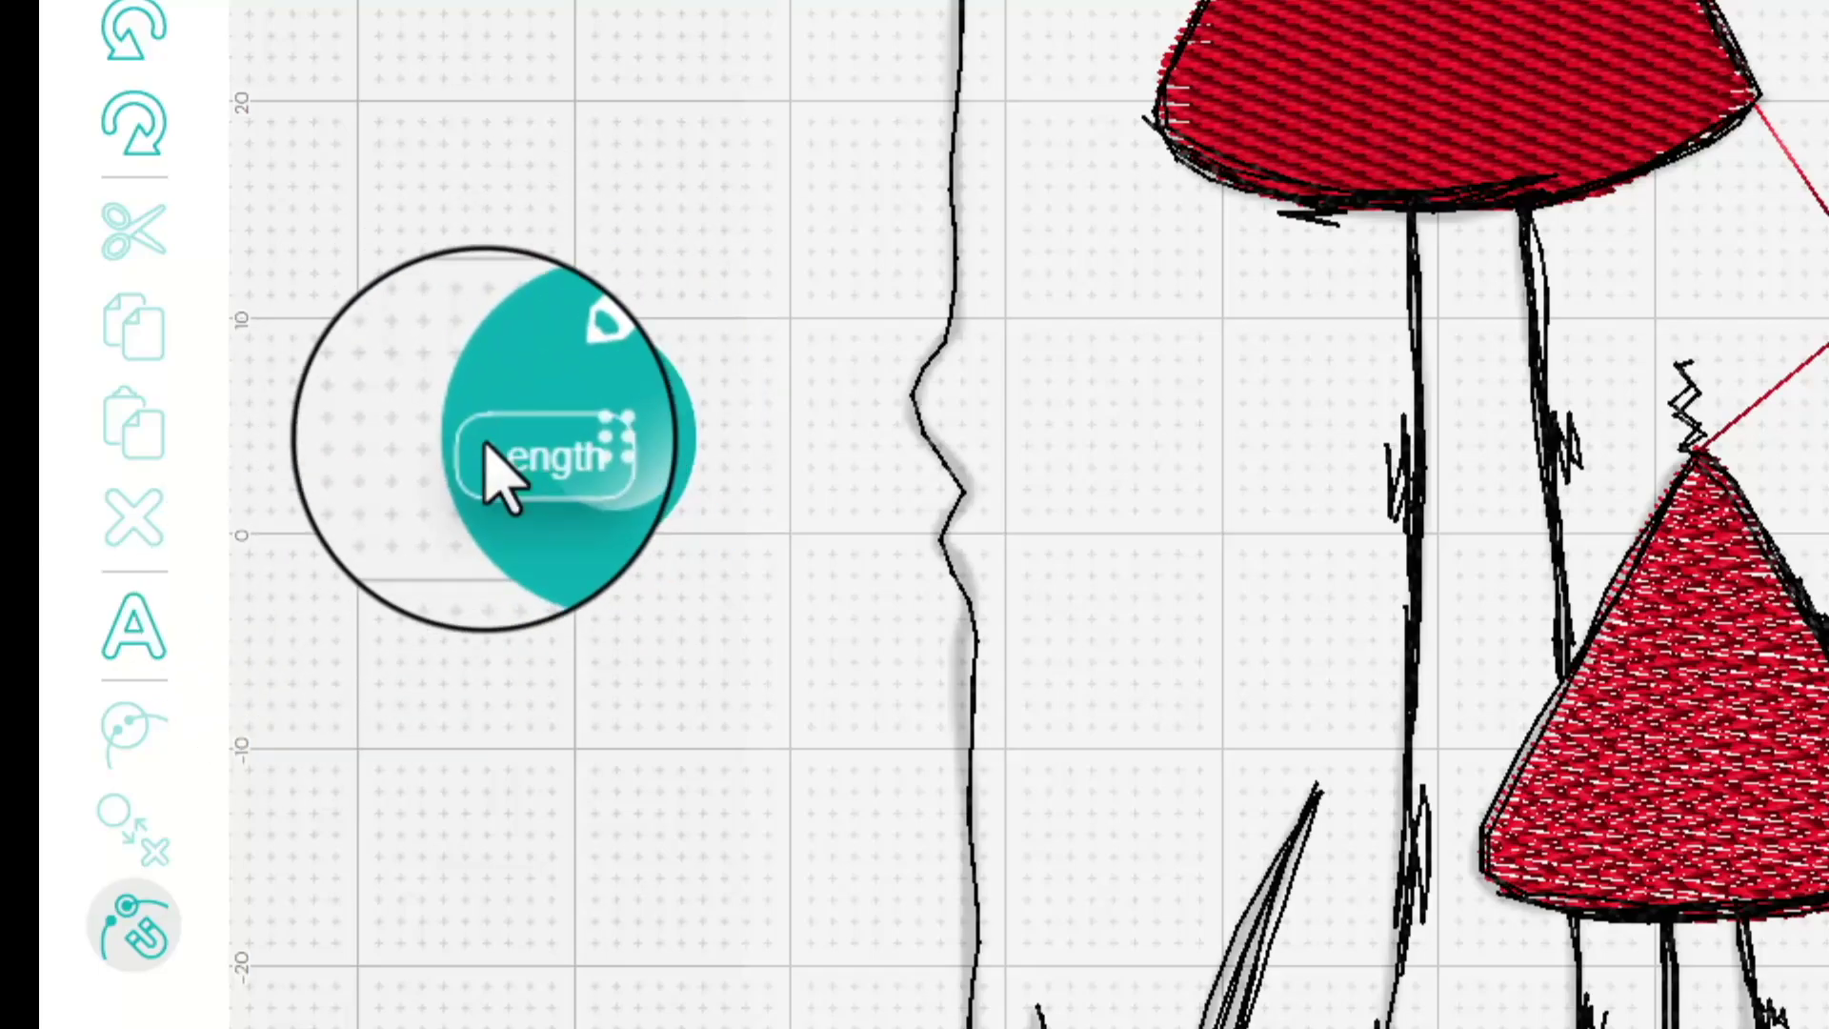
{"action": "left_click", "coordinate": [487, 453]}
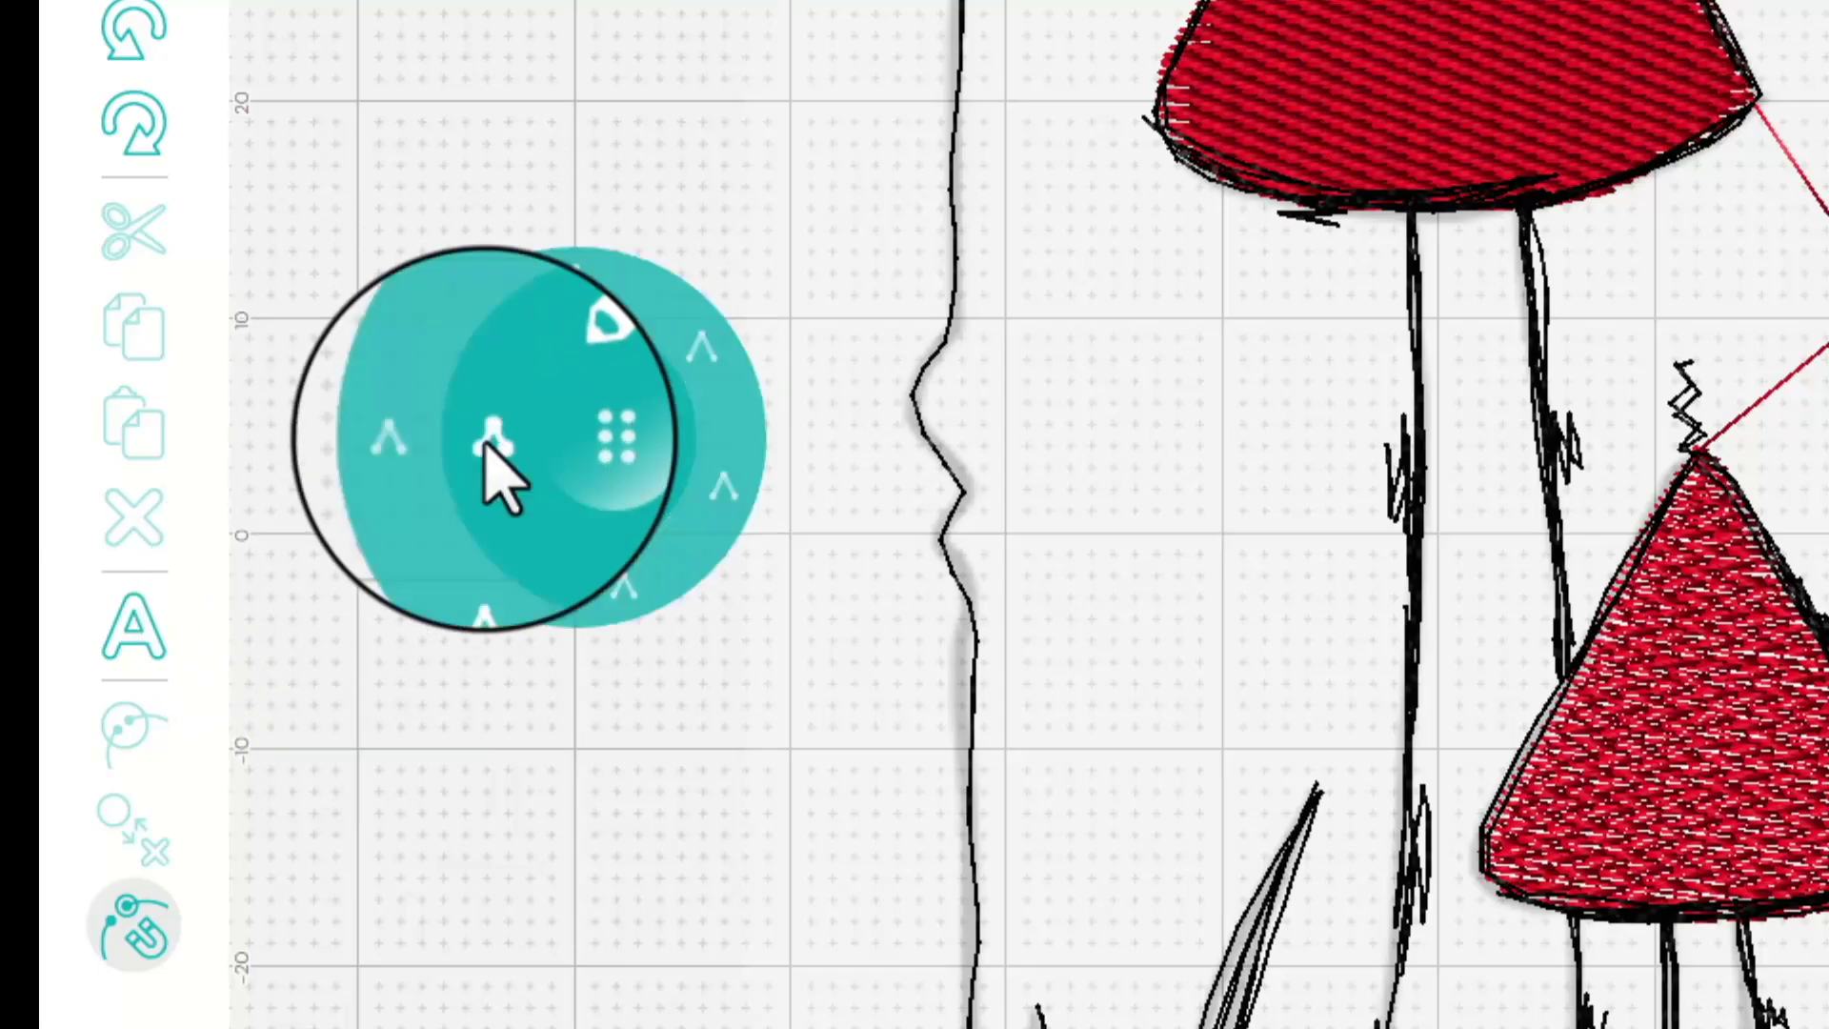
{"action": "left_click", "coordinate": [483, 582]}
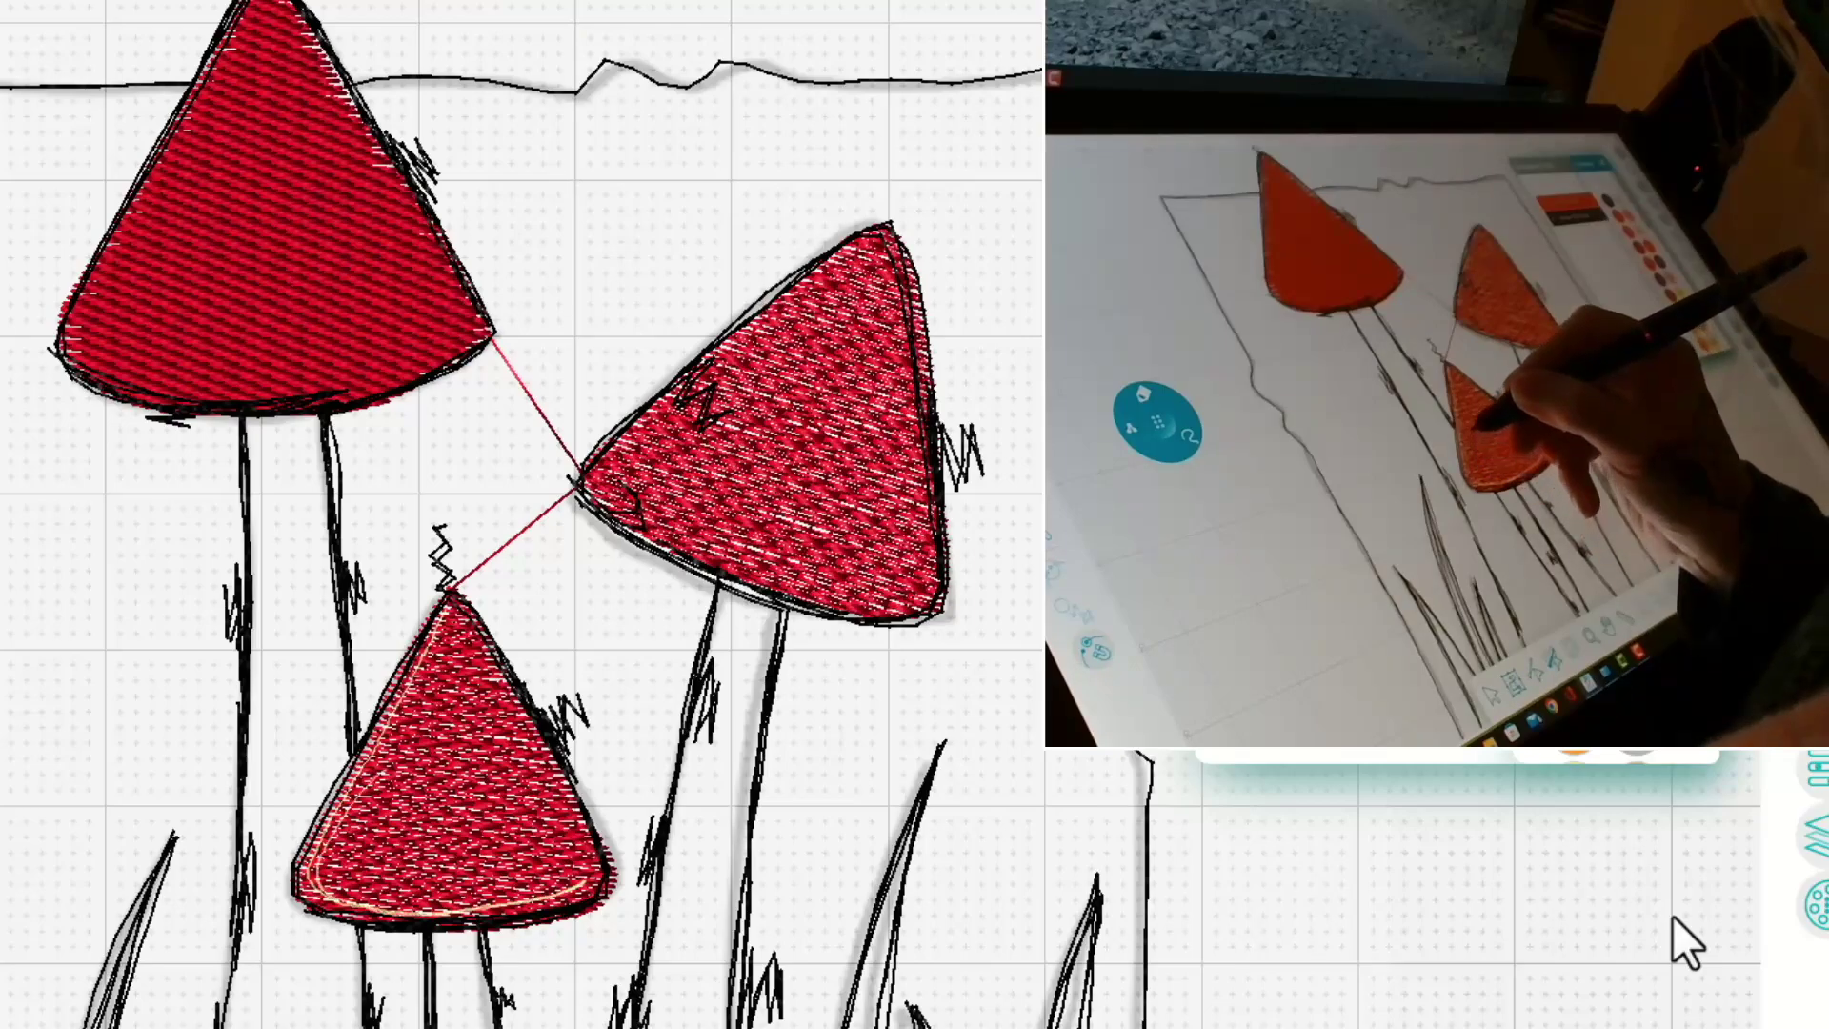
Draw pale yellow bean-stitch spirals inside the small, tall and right caps, with matching inner borders on the tall and right caps
{"action": "mouse_move", "coordinate": [387, 768]}
{"action": "left_mouse_down"}
{"action": "mouse_move", "coordinate": [479, 767]}
{"action": "mouse_move", "coordinate": [512, 845]}
{"action": "left_mouse_up"}
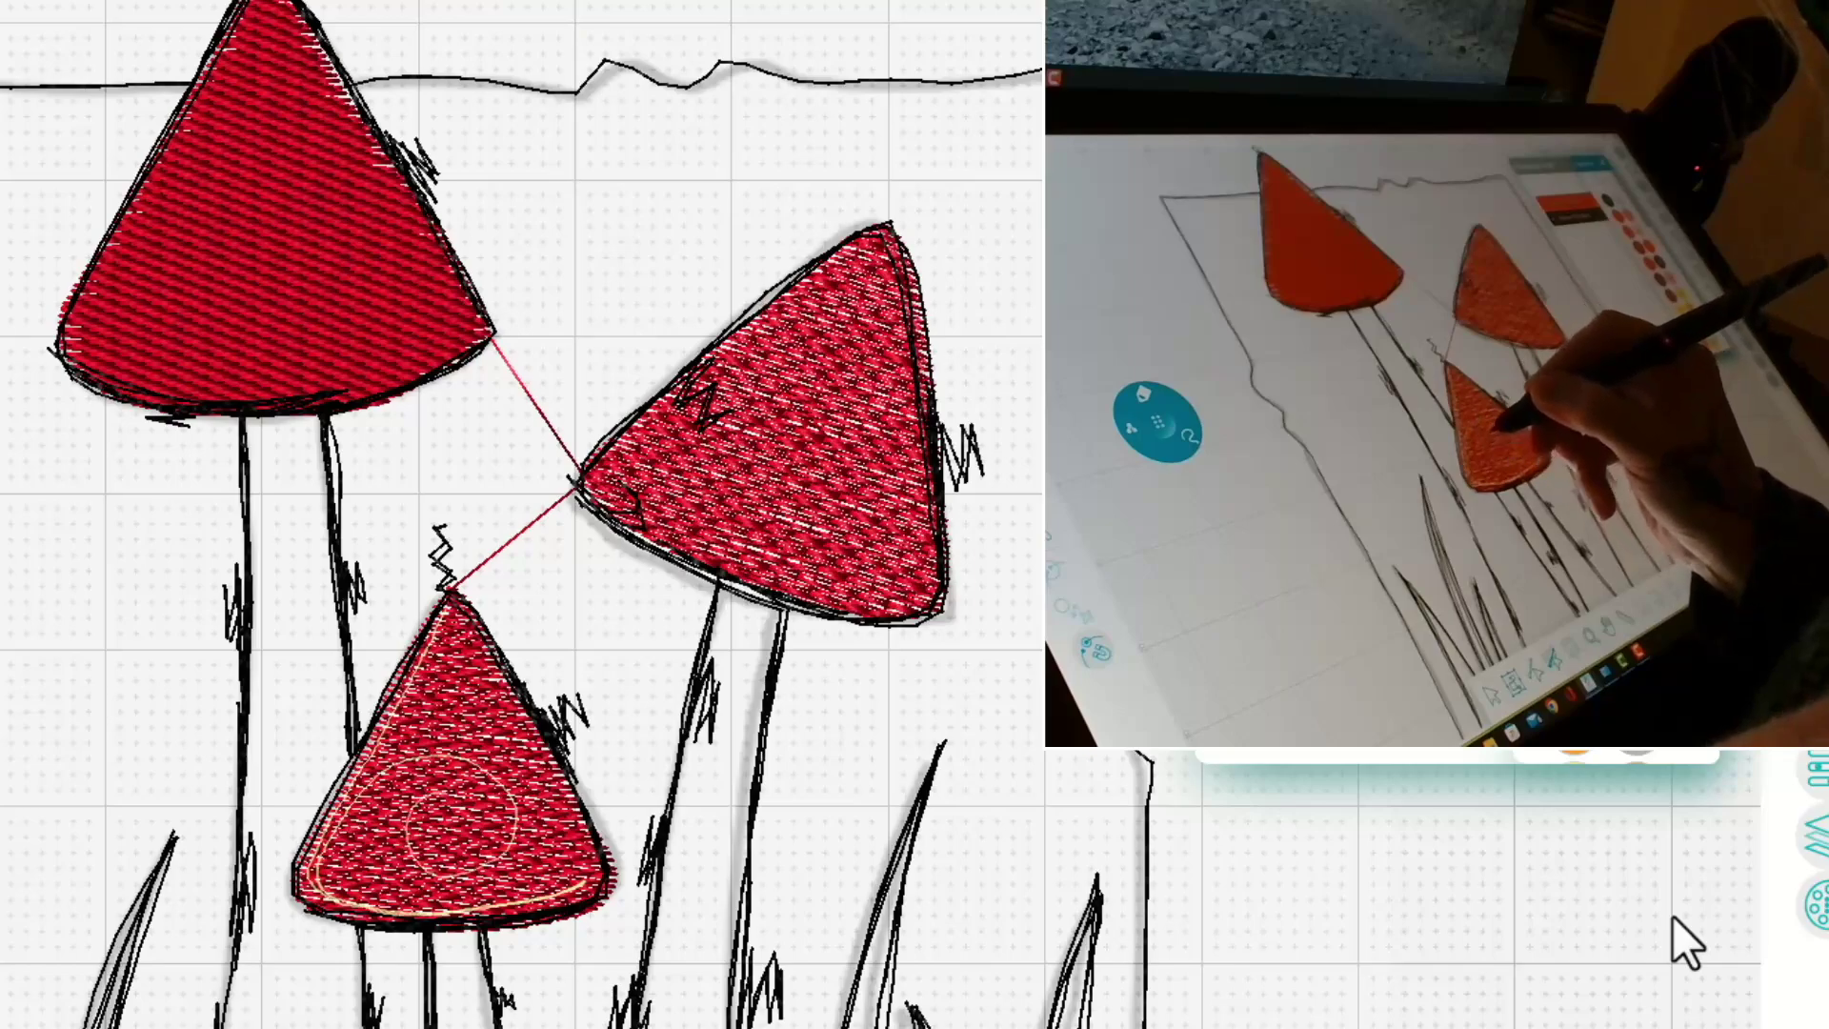
{"action": "left_click_drag", "start_coordinate": [446, 793], "coordinate": [435, 829]}
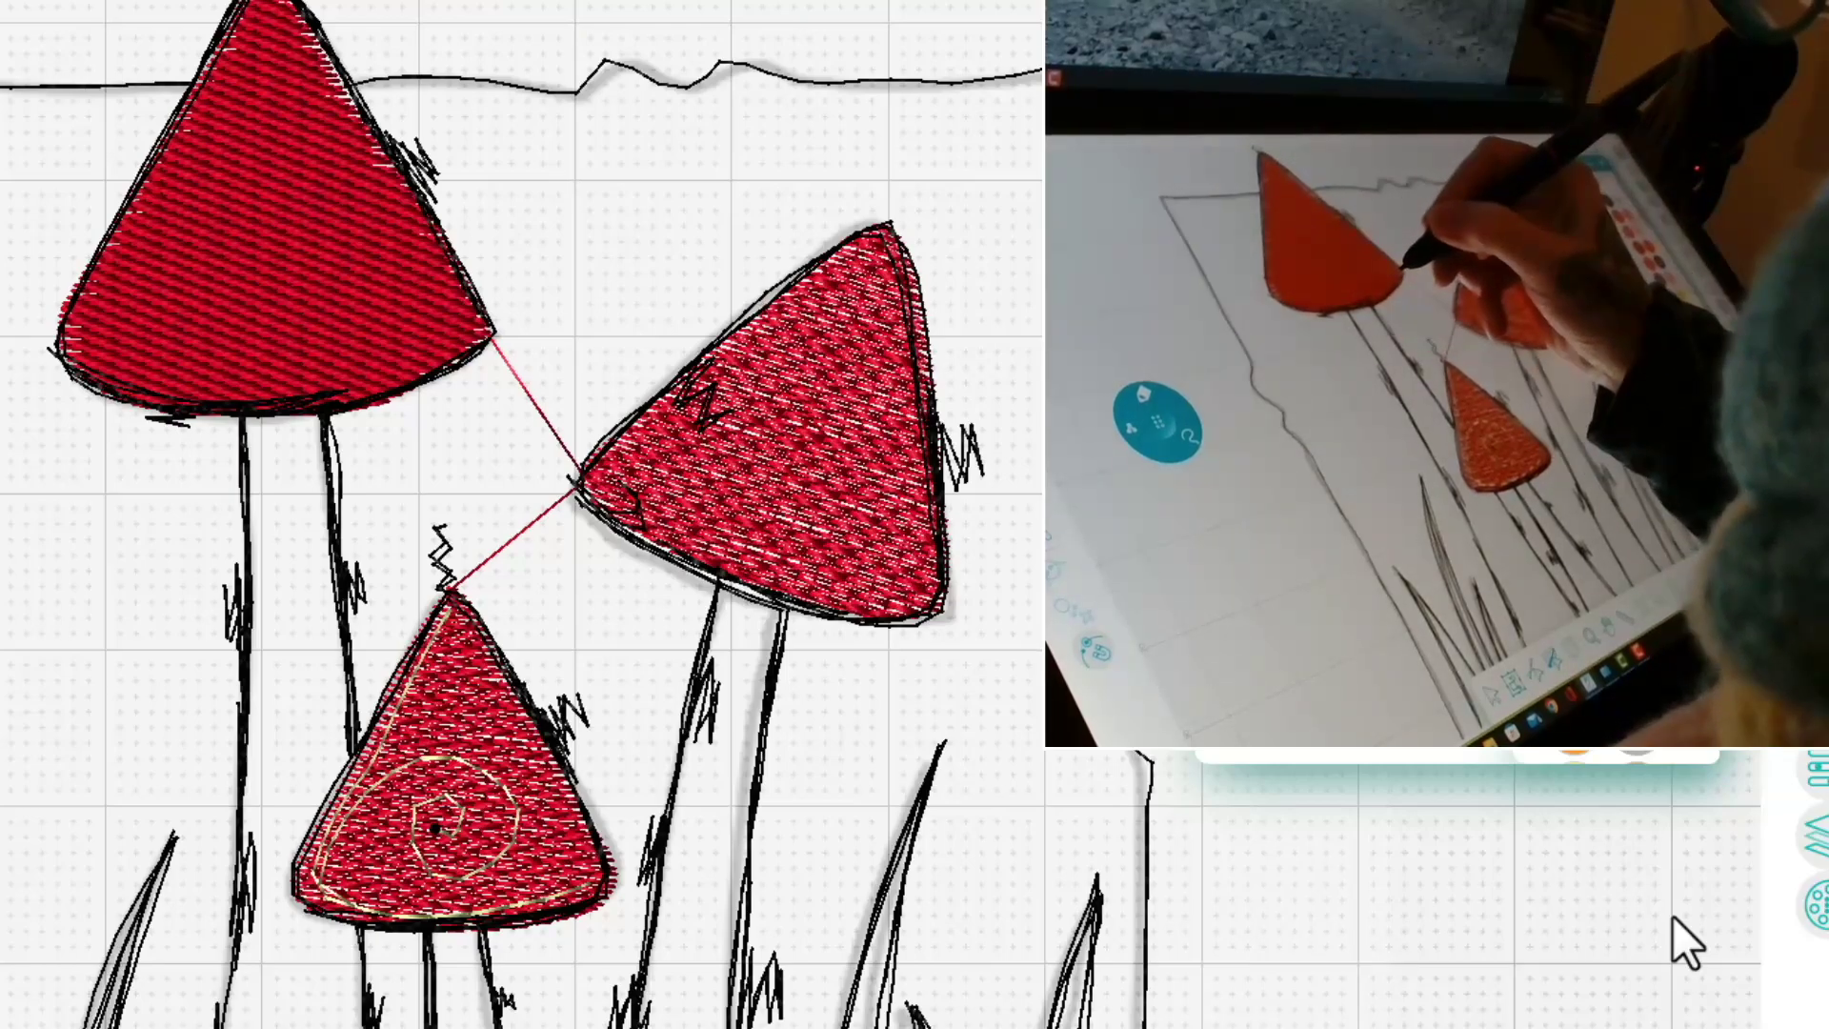
{"action": "mouse_move", "coordinate": [450, 332]}
{"action": "left_mouse_down"}
{"action": "mouse_move", "coordinate": [305, 379]}
{"action": "mouse_move", "coordinate": [119, 371]}
{"action": "mouse_move", "coordinate": [80, 345]}
{"action": "mouse_move", "coordinate": [228, 38]}
{"action": "mouse_move", "coordinate": [276, 19]}
{"action": "mouse_move", "coordinate": [329, 133]}
{"action": "mouse_move", "coordinate": [286, 215]}
{"action": "mouse_move", "coordinate": [217, 141]}
{"action": "mouse_move", "coordinate": [291, 126]}
{"action": "mouse_move", "coordinate": [250, 173]}
{"action": "mouse_move", "coordinate": [263, 115]}
{"action": "mouse_move", "coordinate": [221, 172]}
{"action": "mouse_move", "coordinate": [303, 181]}
{"action": "mouse_move", "coordinate": [308, 91]}
{"action": "mouse_move", "coordinate": [271, 23]}
{"action": "mouse_move", "coordinate": [210, 87]}
{"action": "mouse_move", "coordinate": [91, 333]}
{"action": "mouse_move", "coordinate": [179, 370]}
{"action": "mouse_move", "coordinate": [407, 343]}
{"action": "mouse_move", "coordinate": [444, 307]}
{"action": "mouse_move", "coordinate": [392, 231]}
{"action": "mouse_move", "coordinate": [351, 299]}
{"action": "mouse_move", "coordinate": [385, 255]}
{"action": "left_mouse_up"}
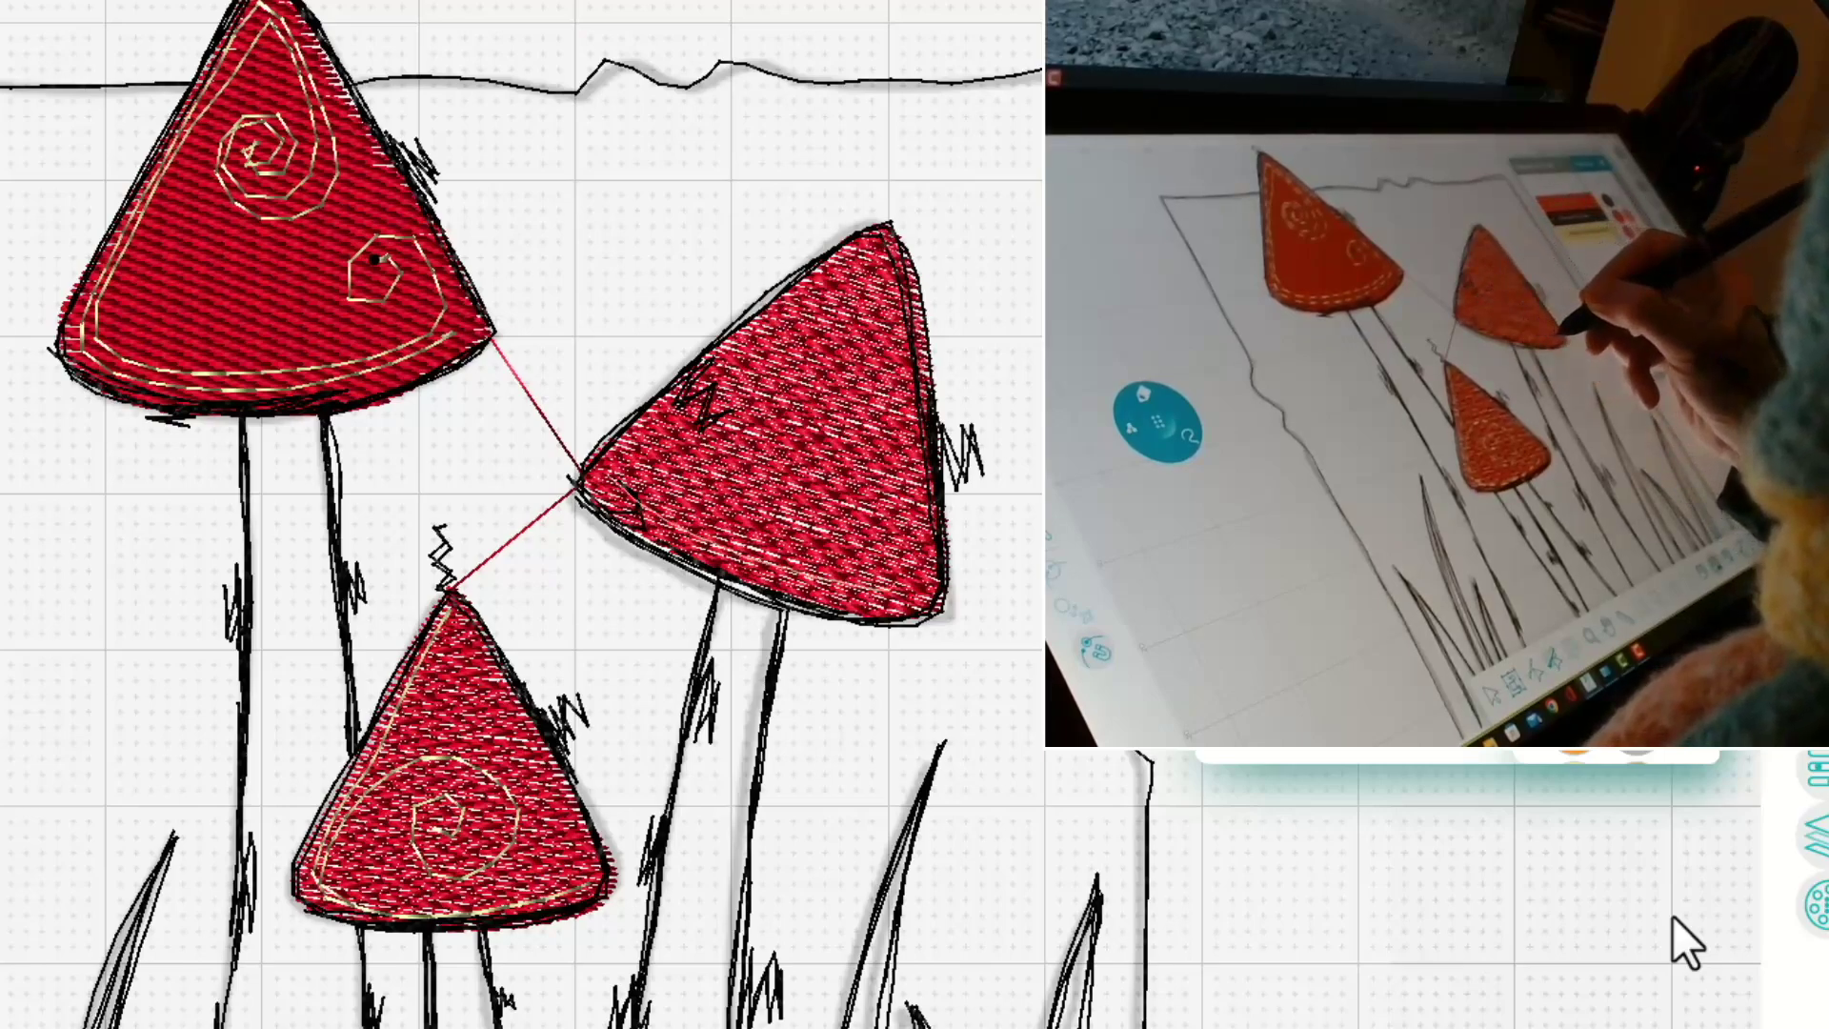
{"action": "mouse_move", "coordinate": [903, 562]}
{"action": "left_mouse_down"}
{"action": "mouse_move", "coordinate": [881, 258]}
{"action": "mouse_move", "coordinate": [809, 303]}
{"action": "left_mouse_up"}
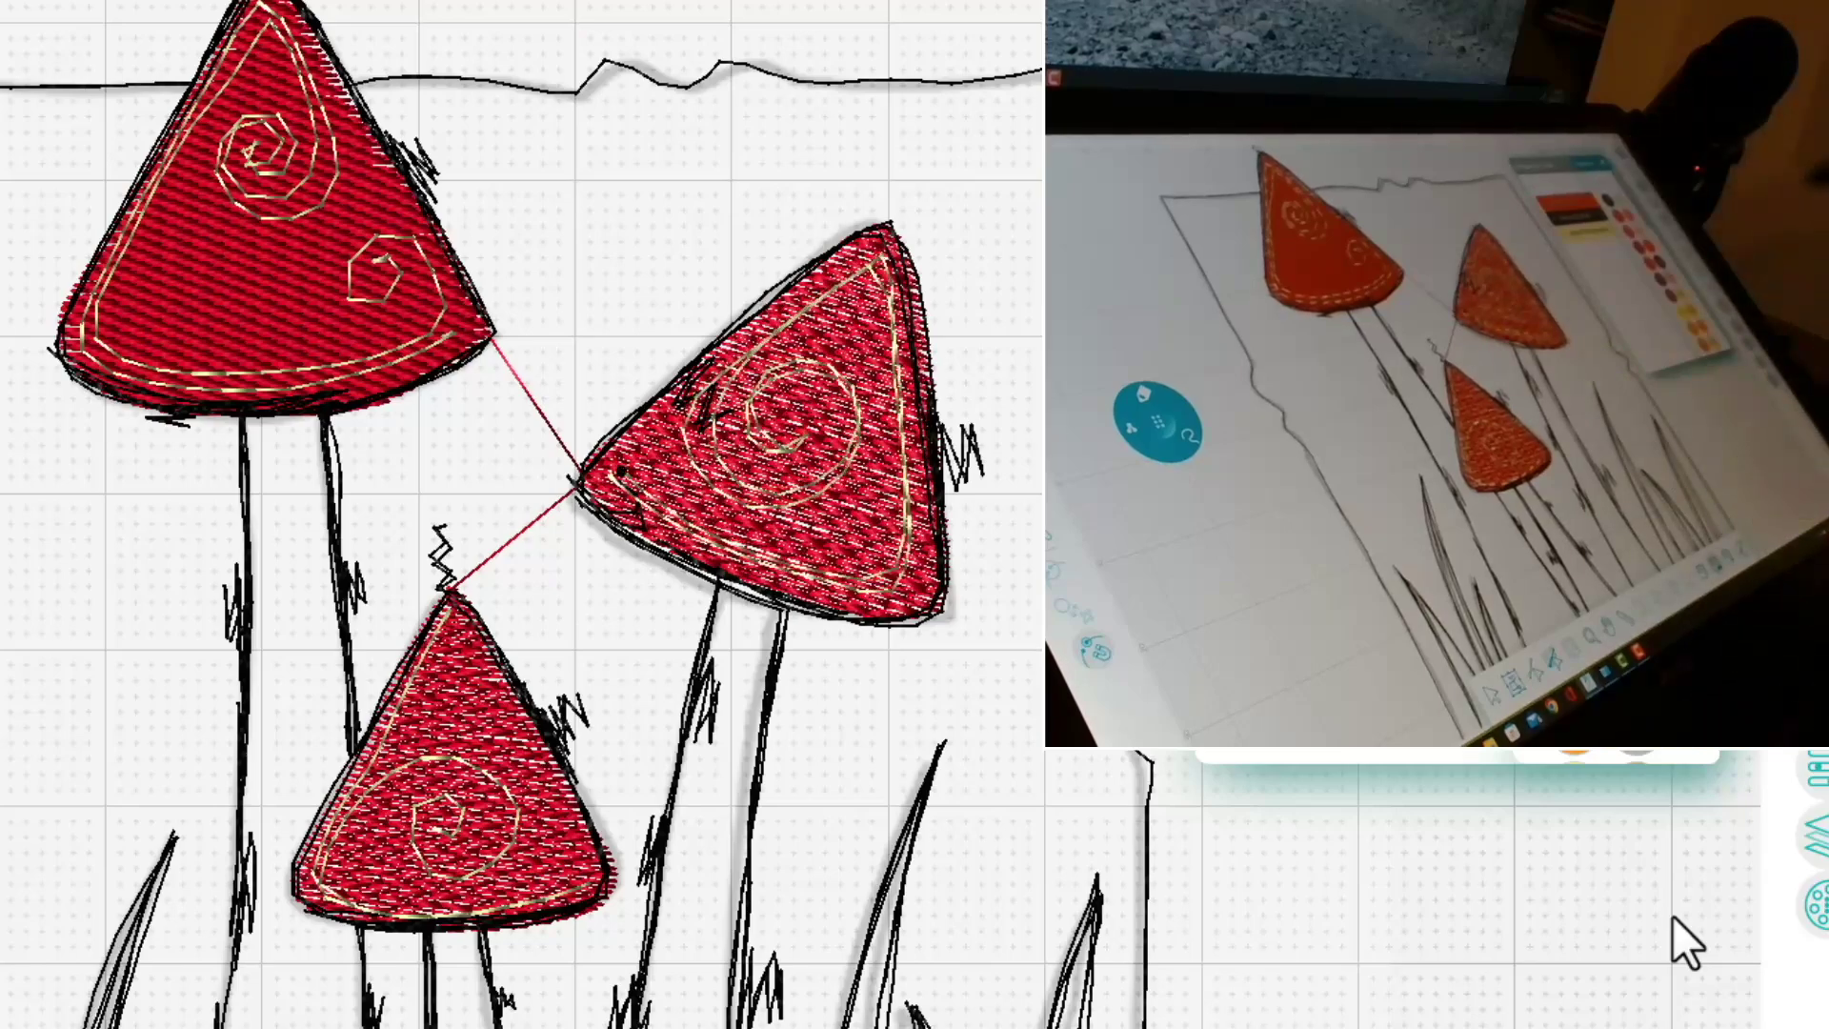
Check the mushroom design's stitches in the flat transparent view, restore the realistic stitch view and view the whole design
{"action": "key", "text": "t"}
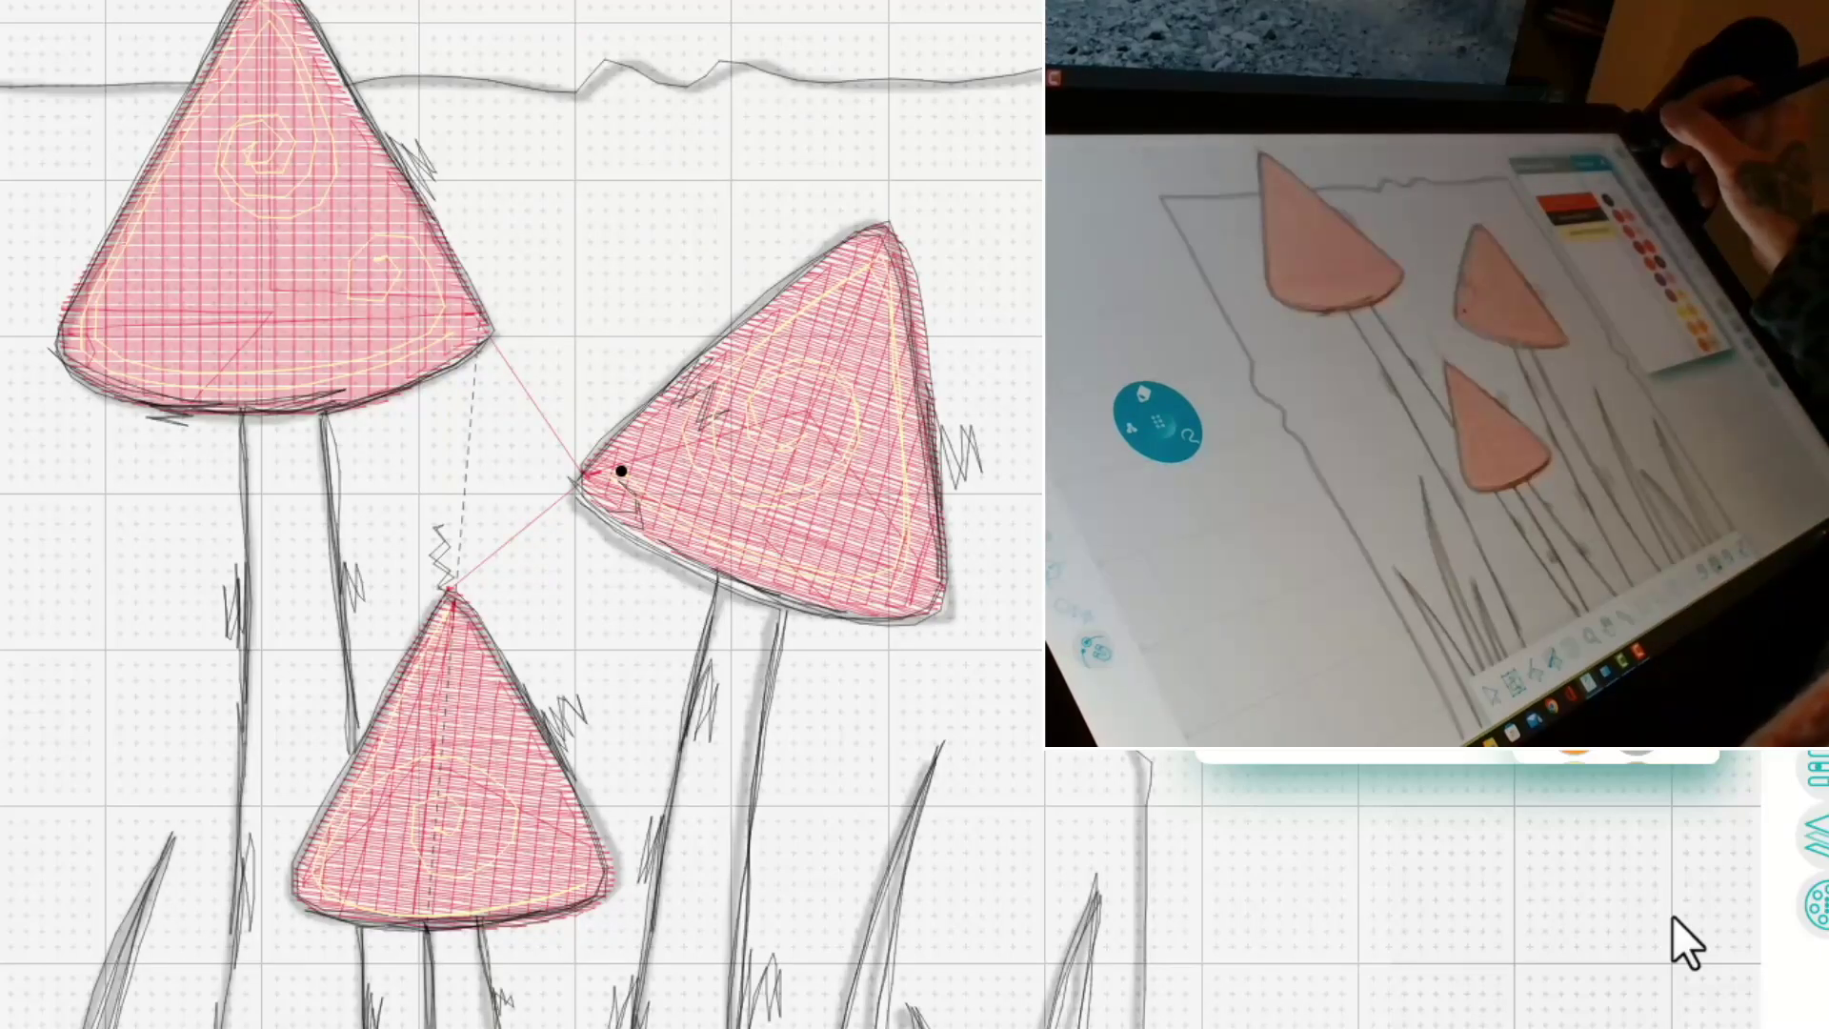
{"action": "key", "text": "t"}
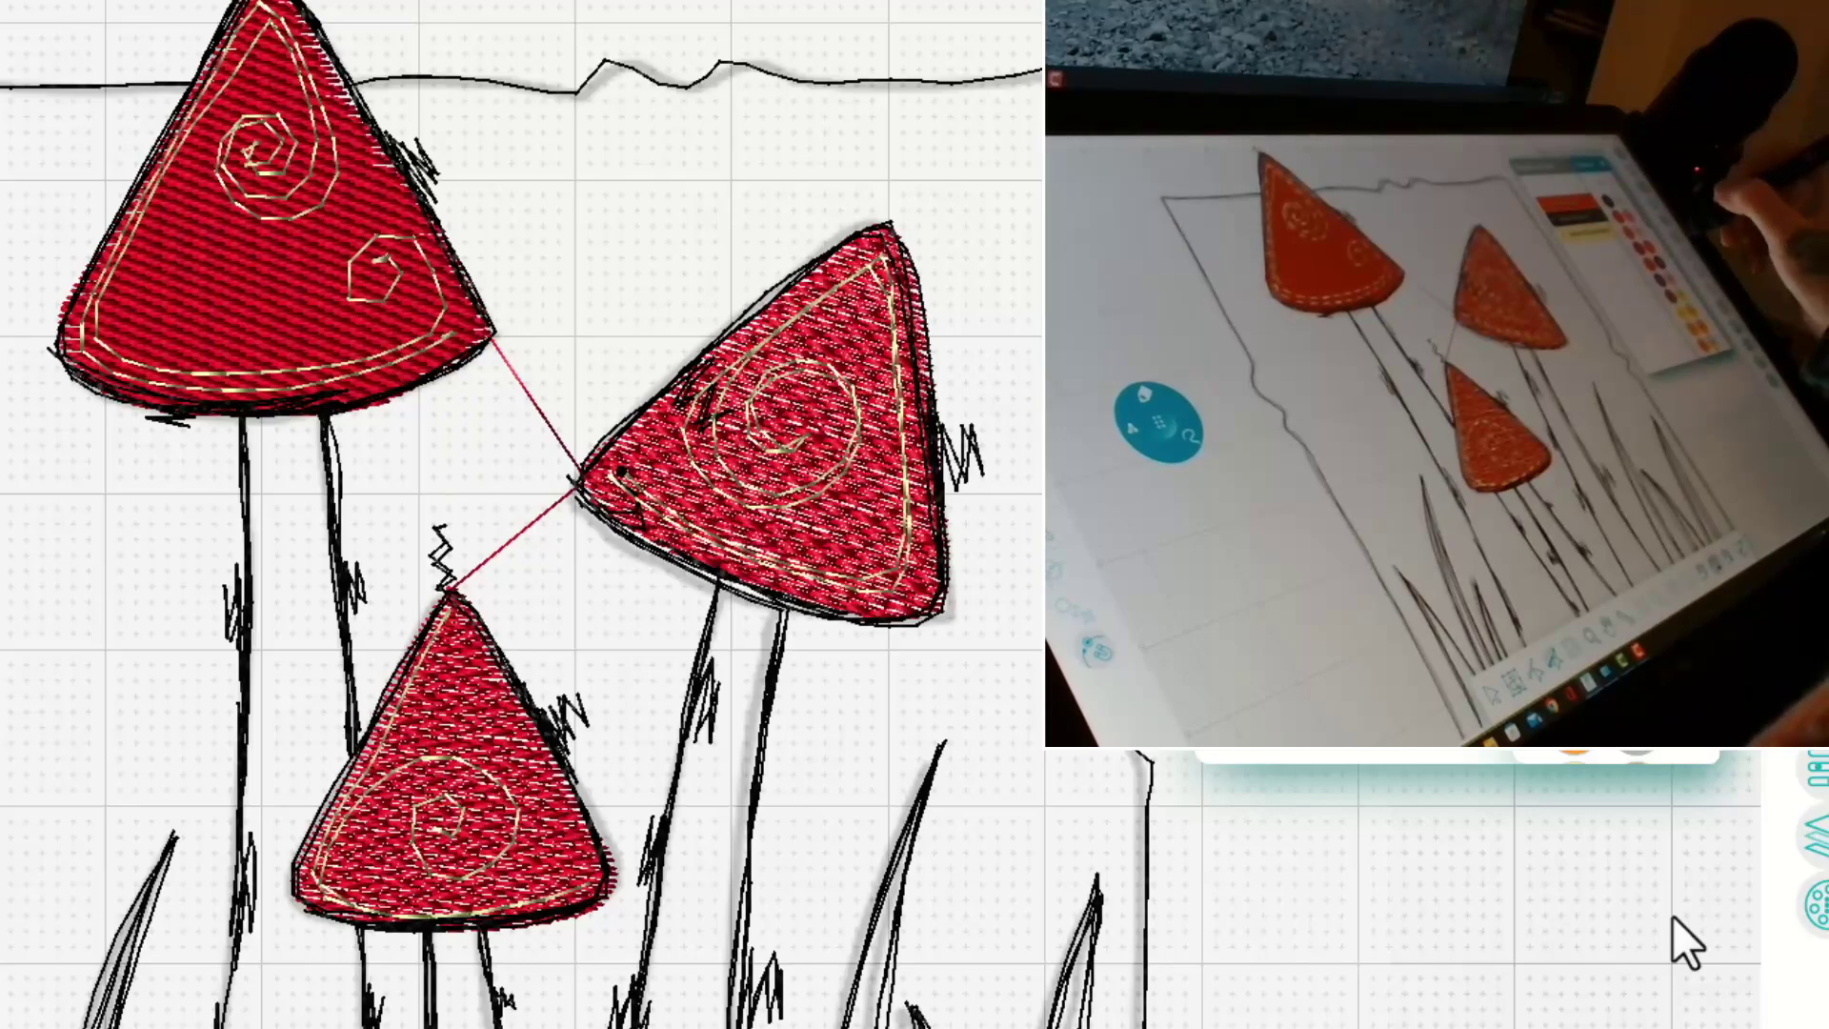
{"action": "key", "text": "ctrl+0"}
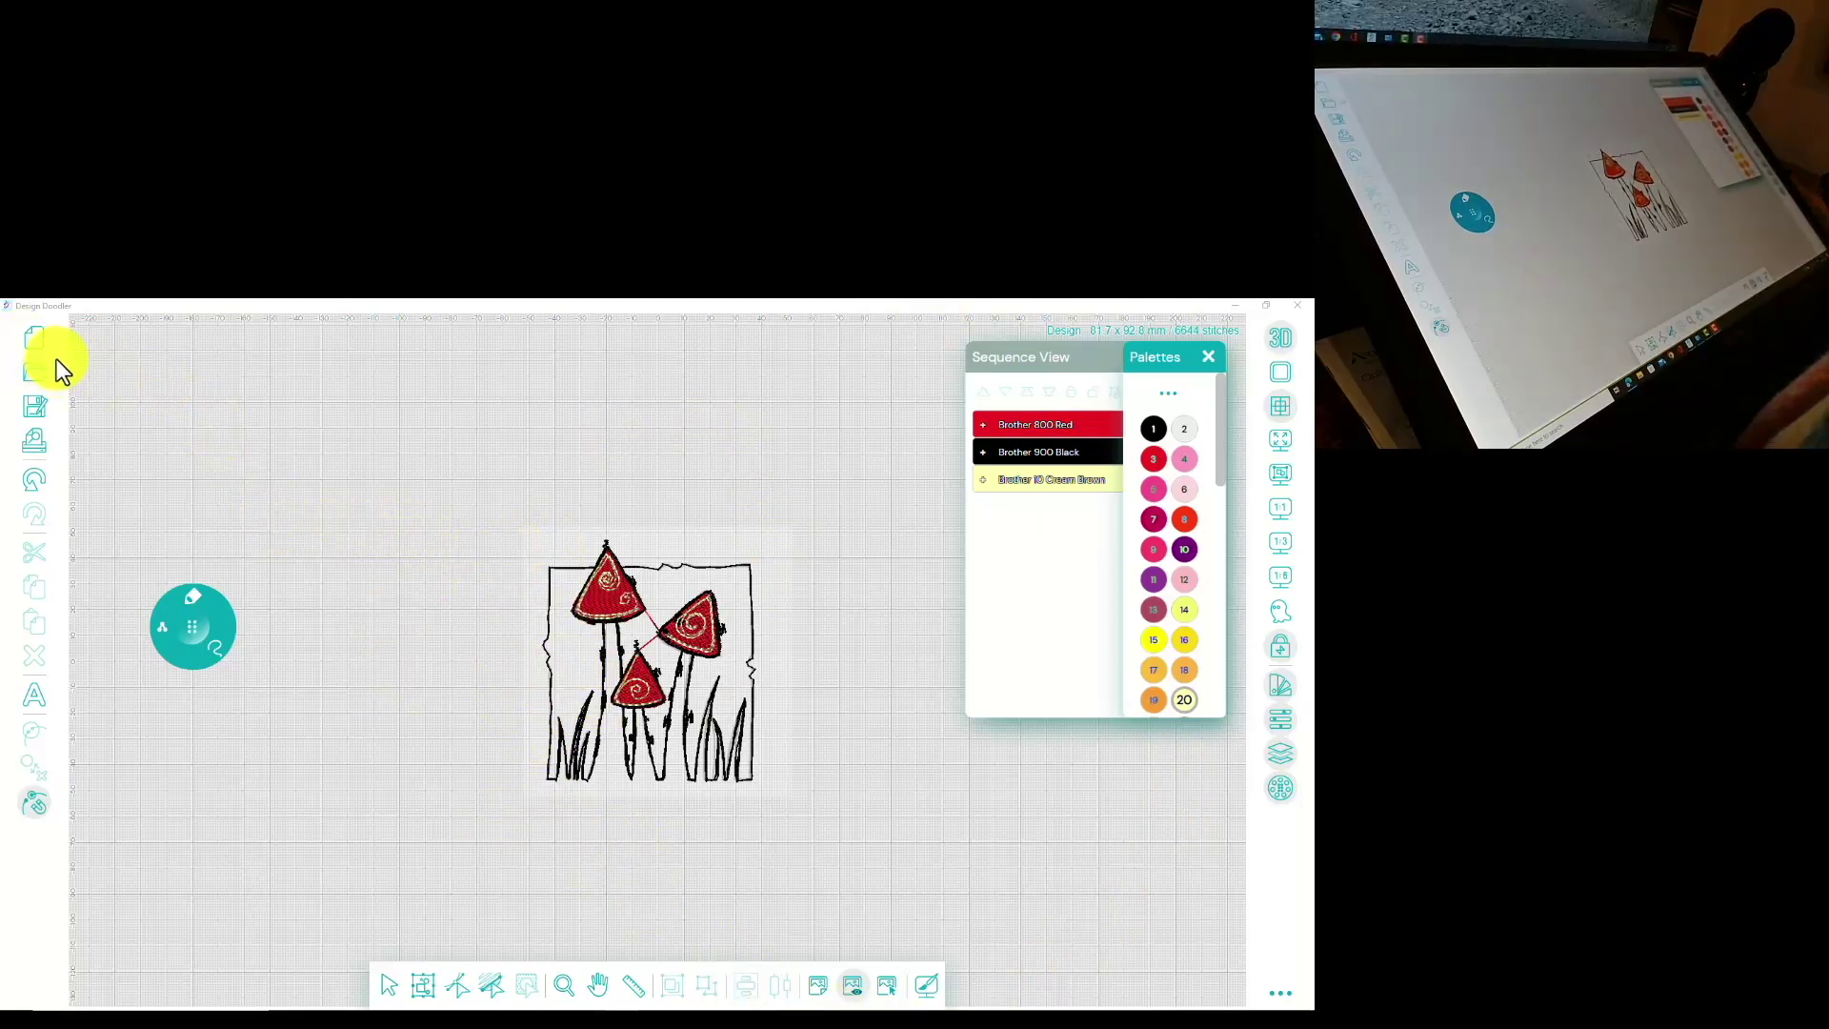
Save the mushroom design over its existing working file
{"action": "left_click", "coordinate": [37, 419]}
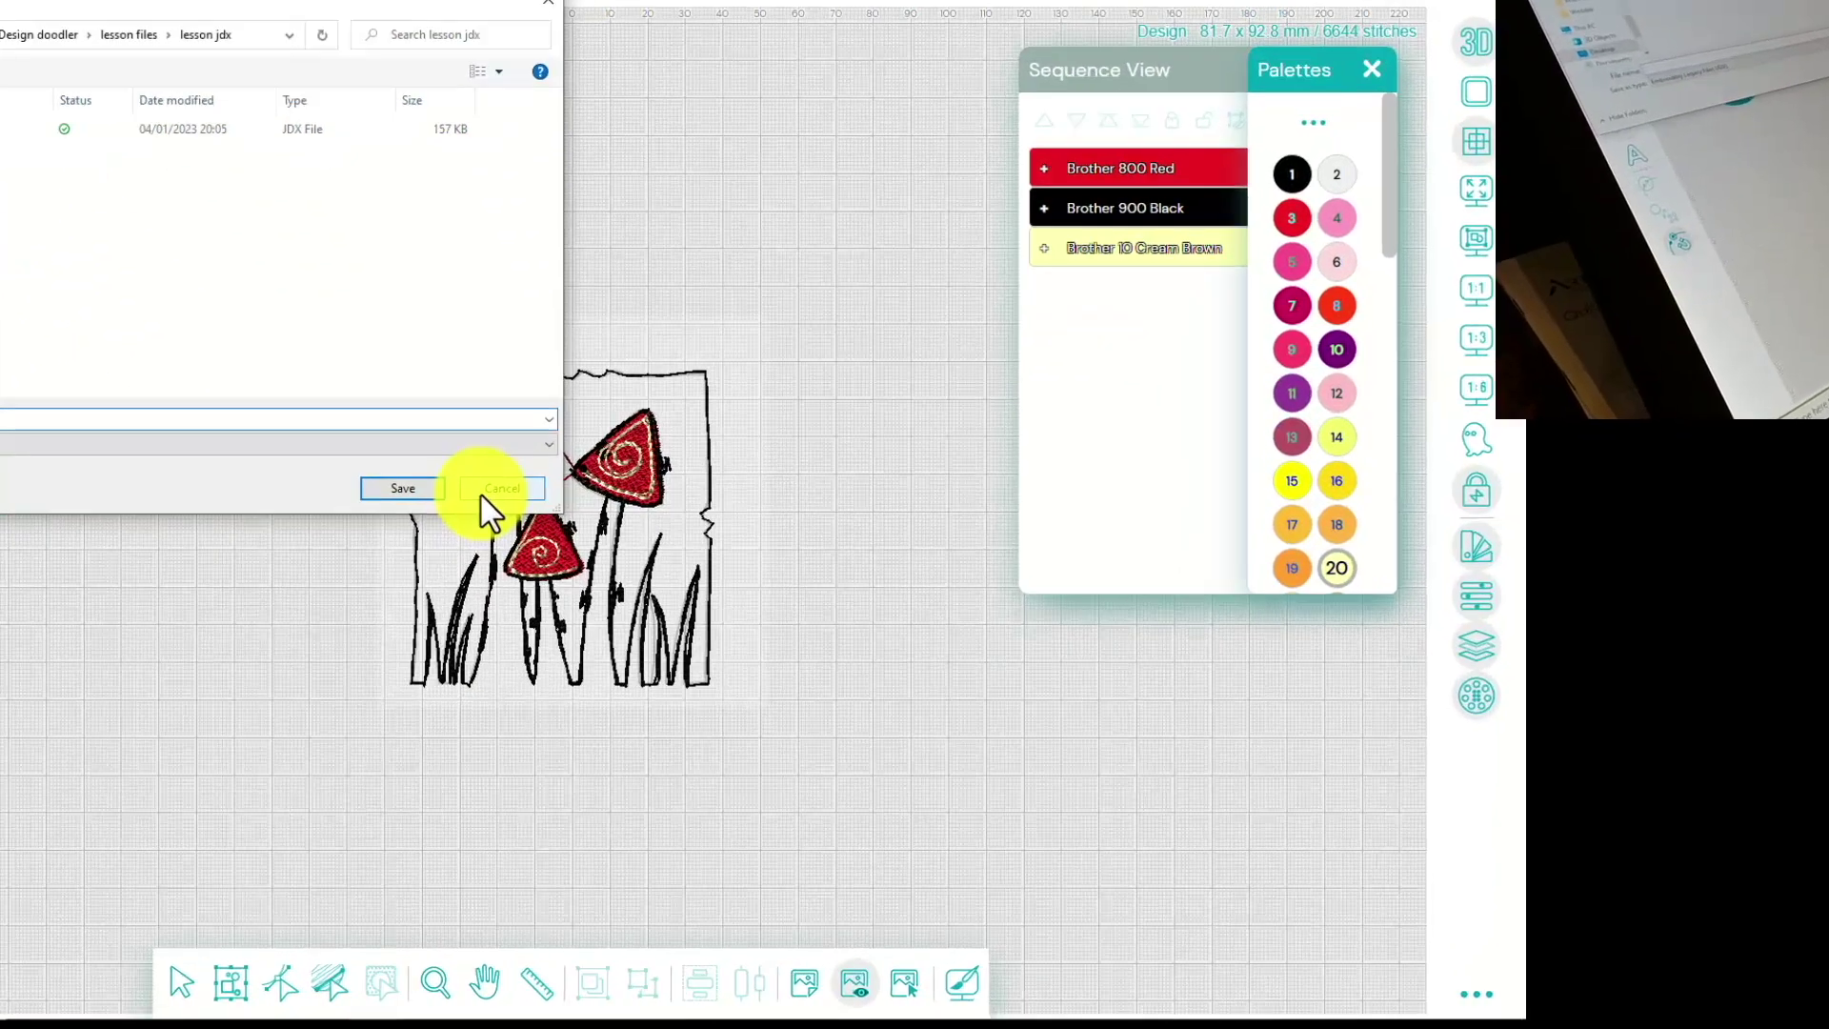
{"action": "left_click", "coordinate": [610, 645]}
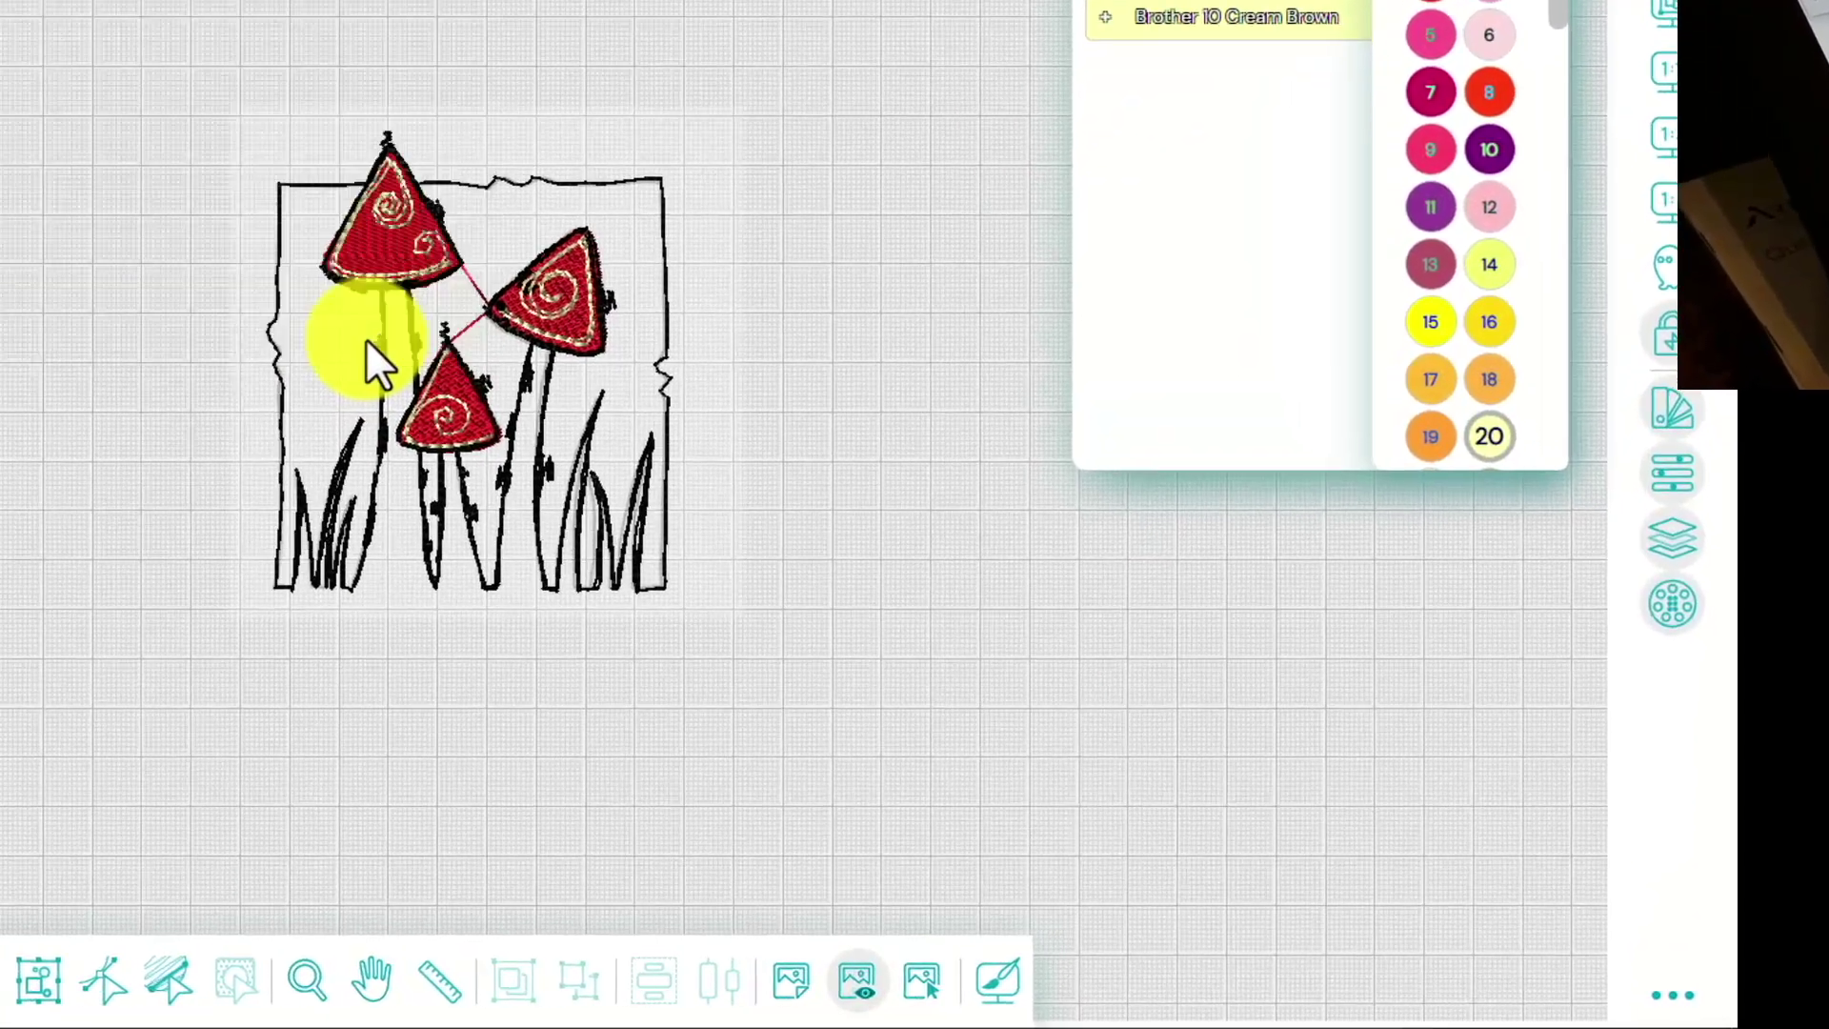
{"action": "left_click", "coordinate": [1680, 1017]}
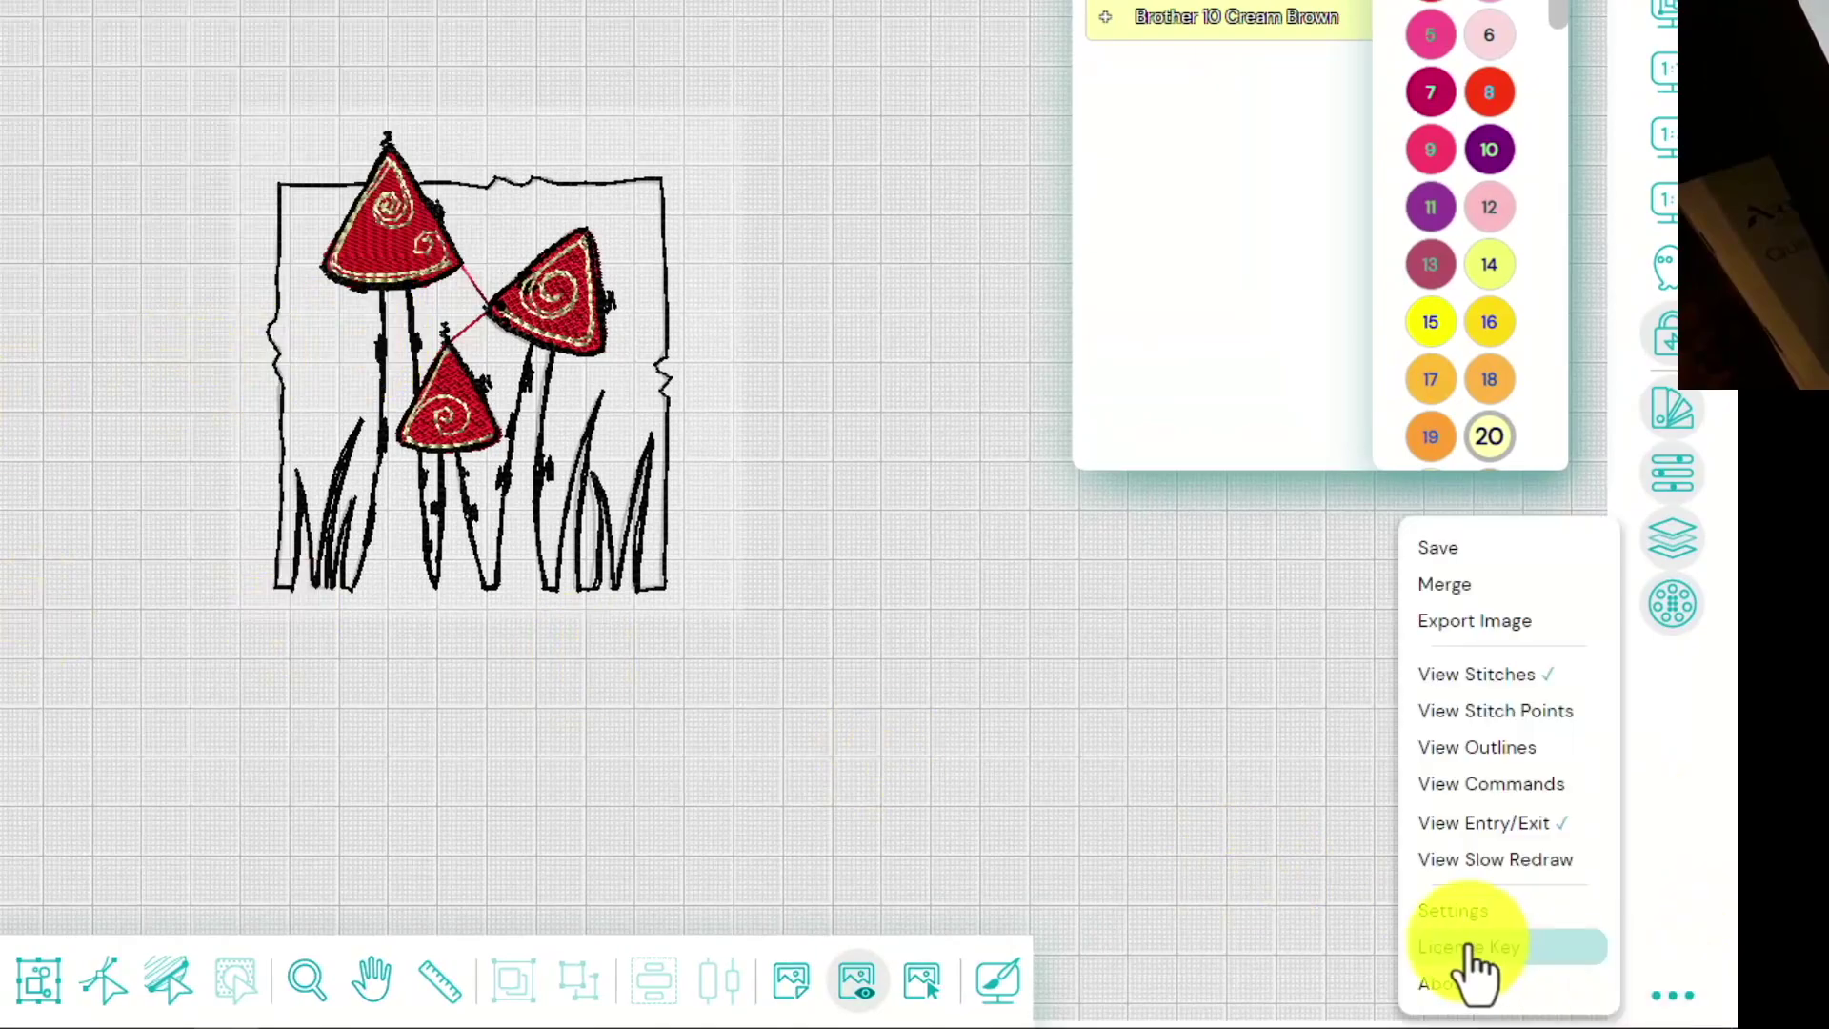
{"action": "left_click", "coordinate": [1455, 560]}
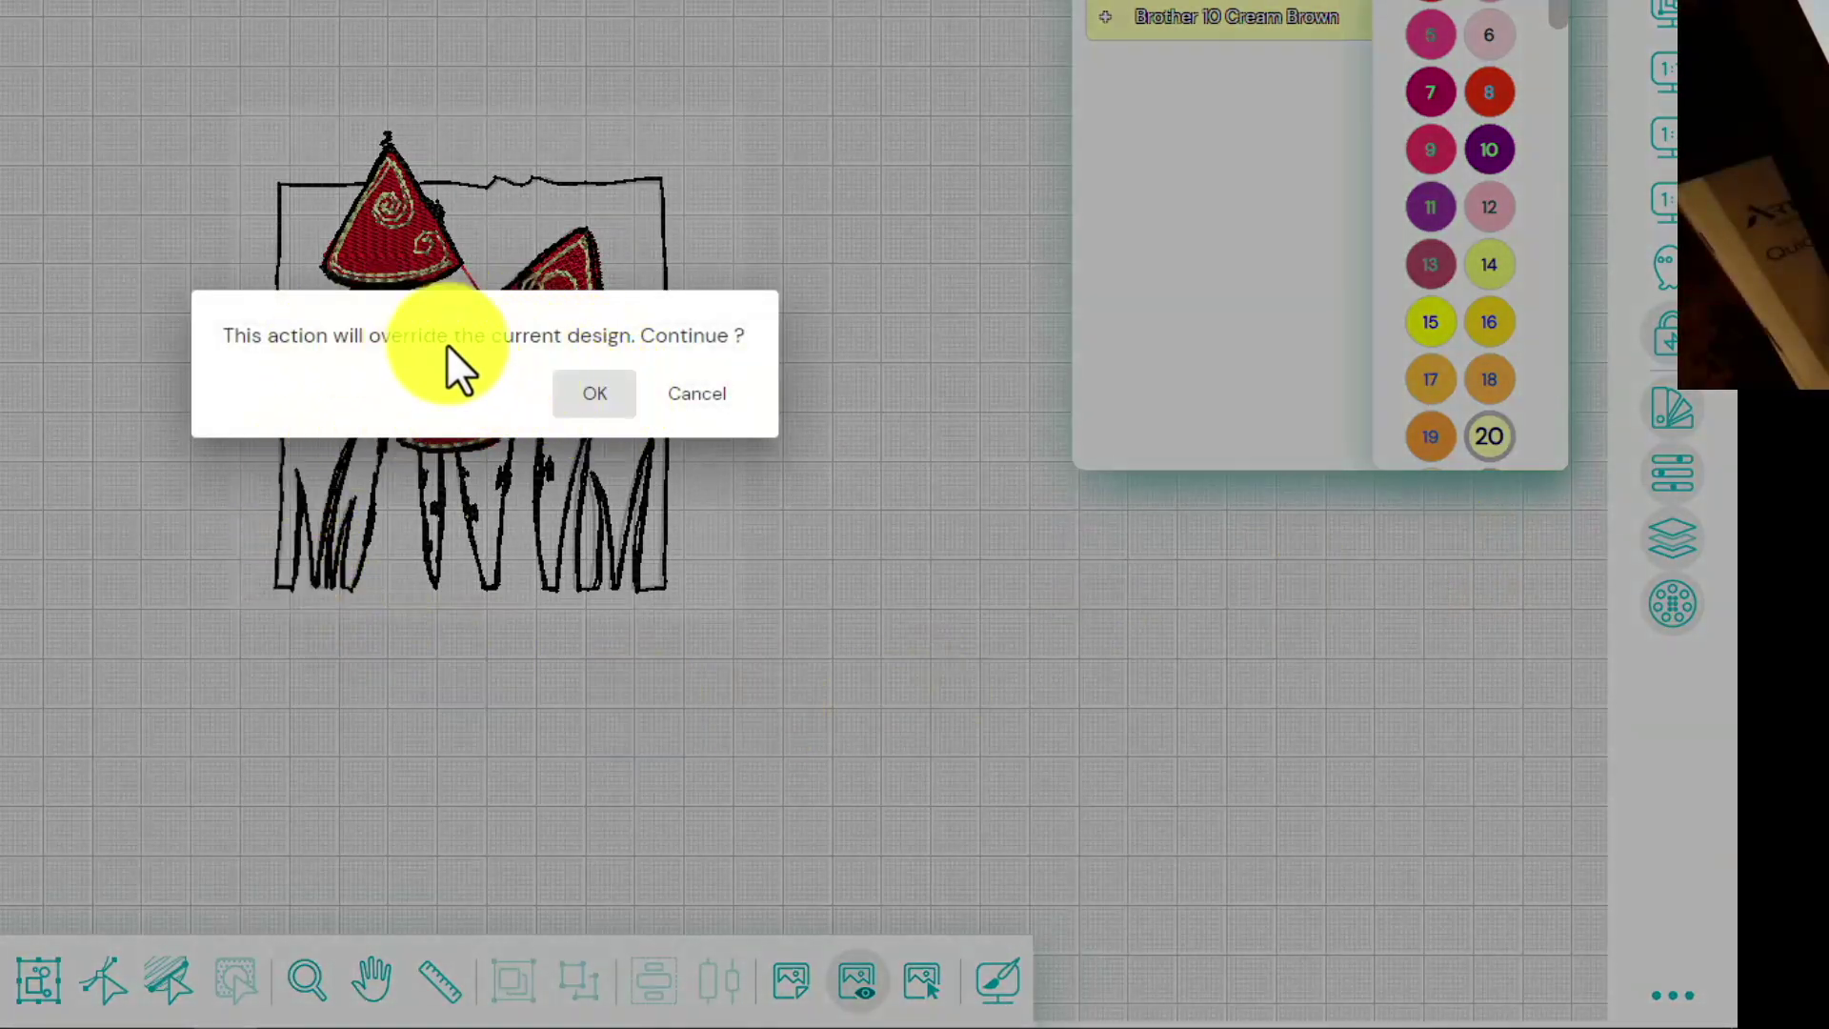
{"action": "left_click", "coordinate": [600, 405]}
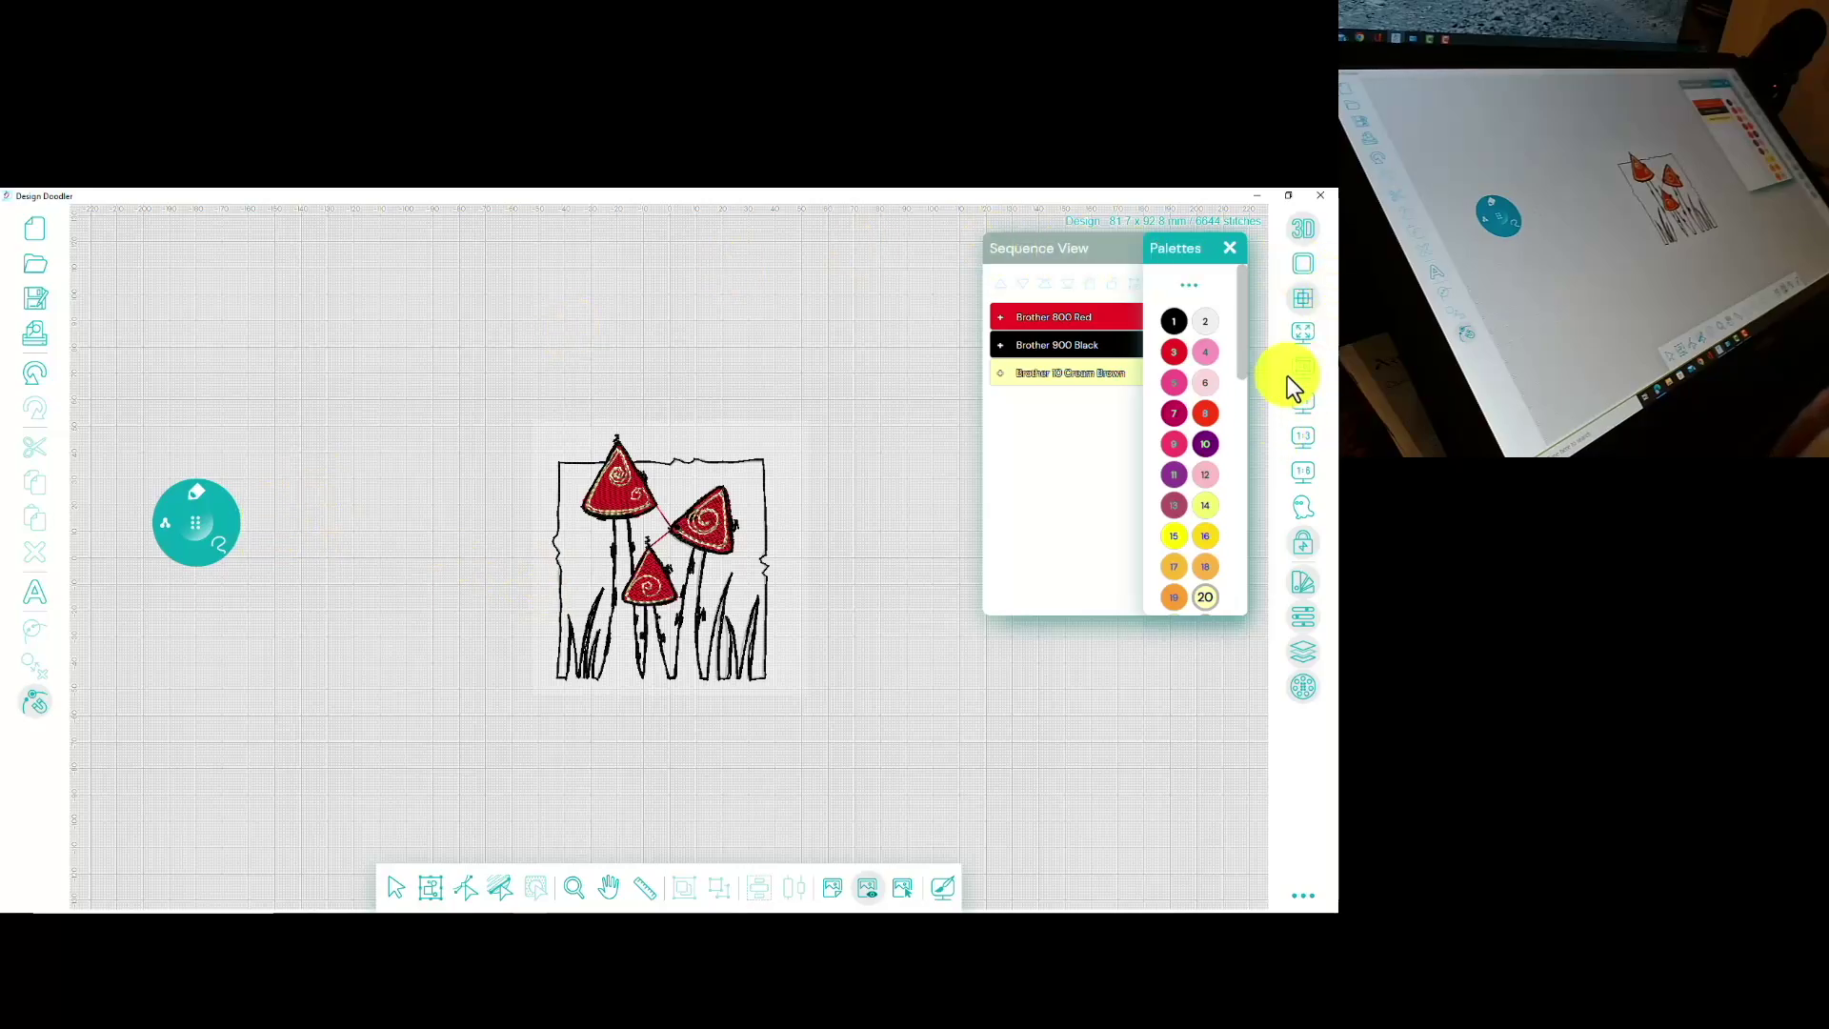
Show the hoop around the design and set it to the PES 100 x 100 mm hoop
{"action": "left_click", "coordinate": [1302, 228]}
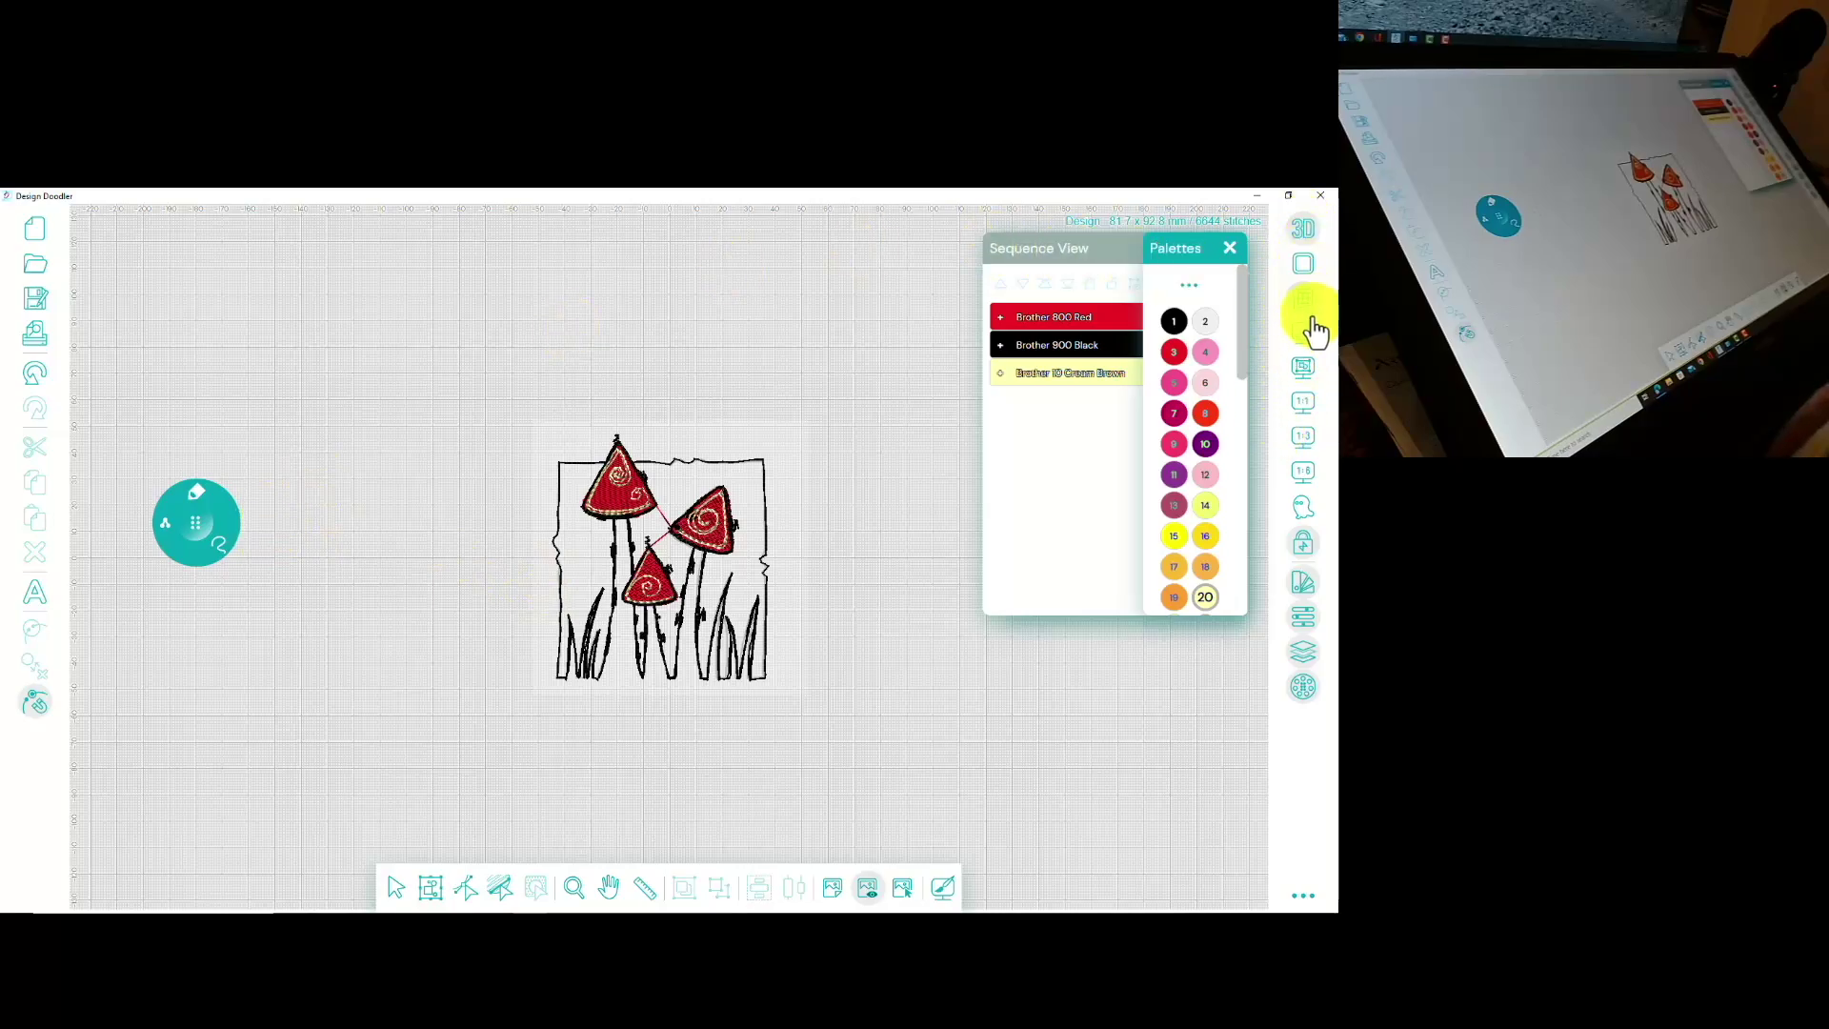
{"action": "left_click", "coordinate": [1302, 269]}
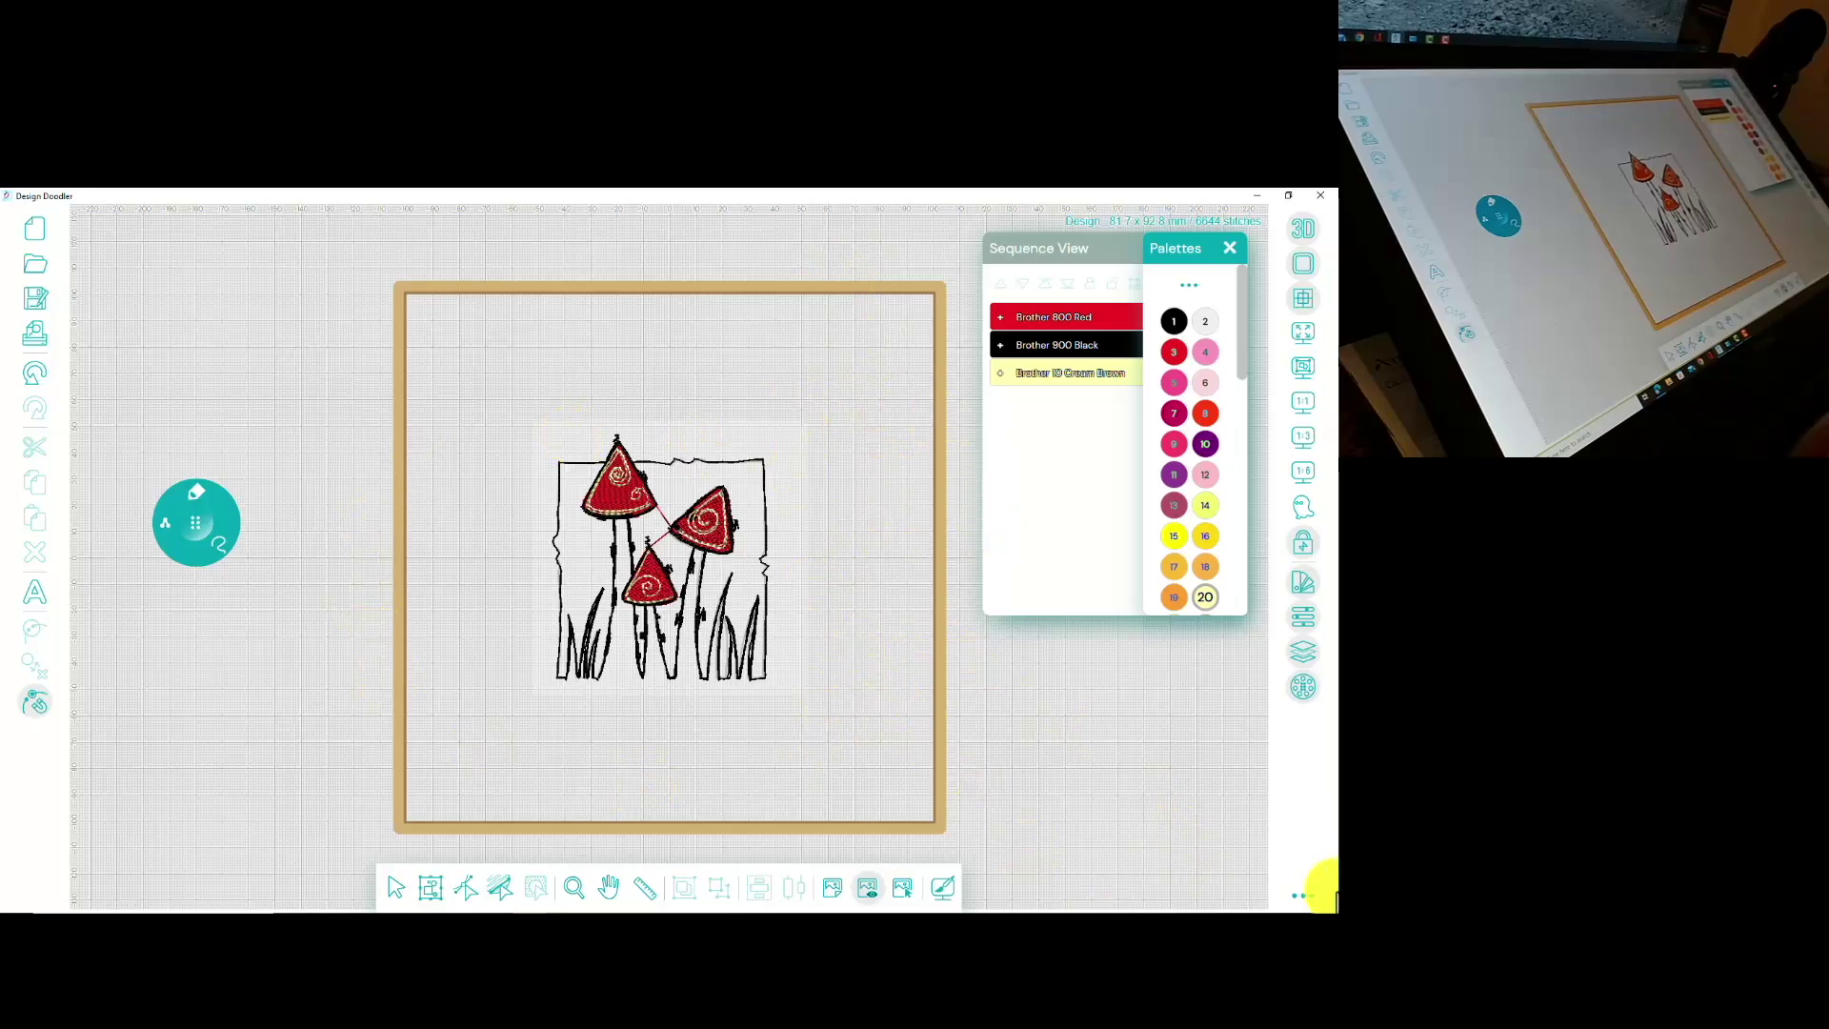
{"action": "left_click", "coordinate": [1302, 901]}
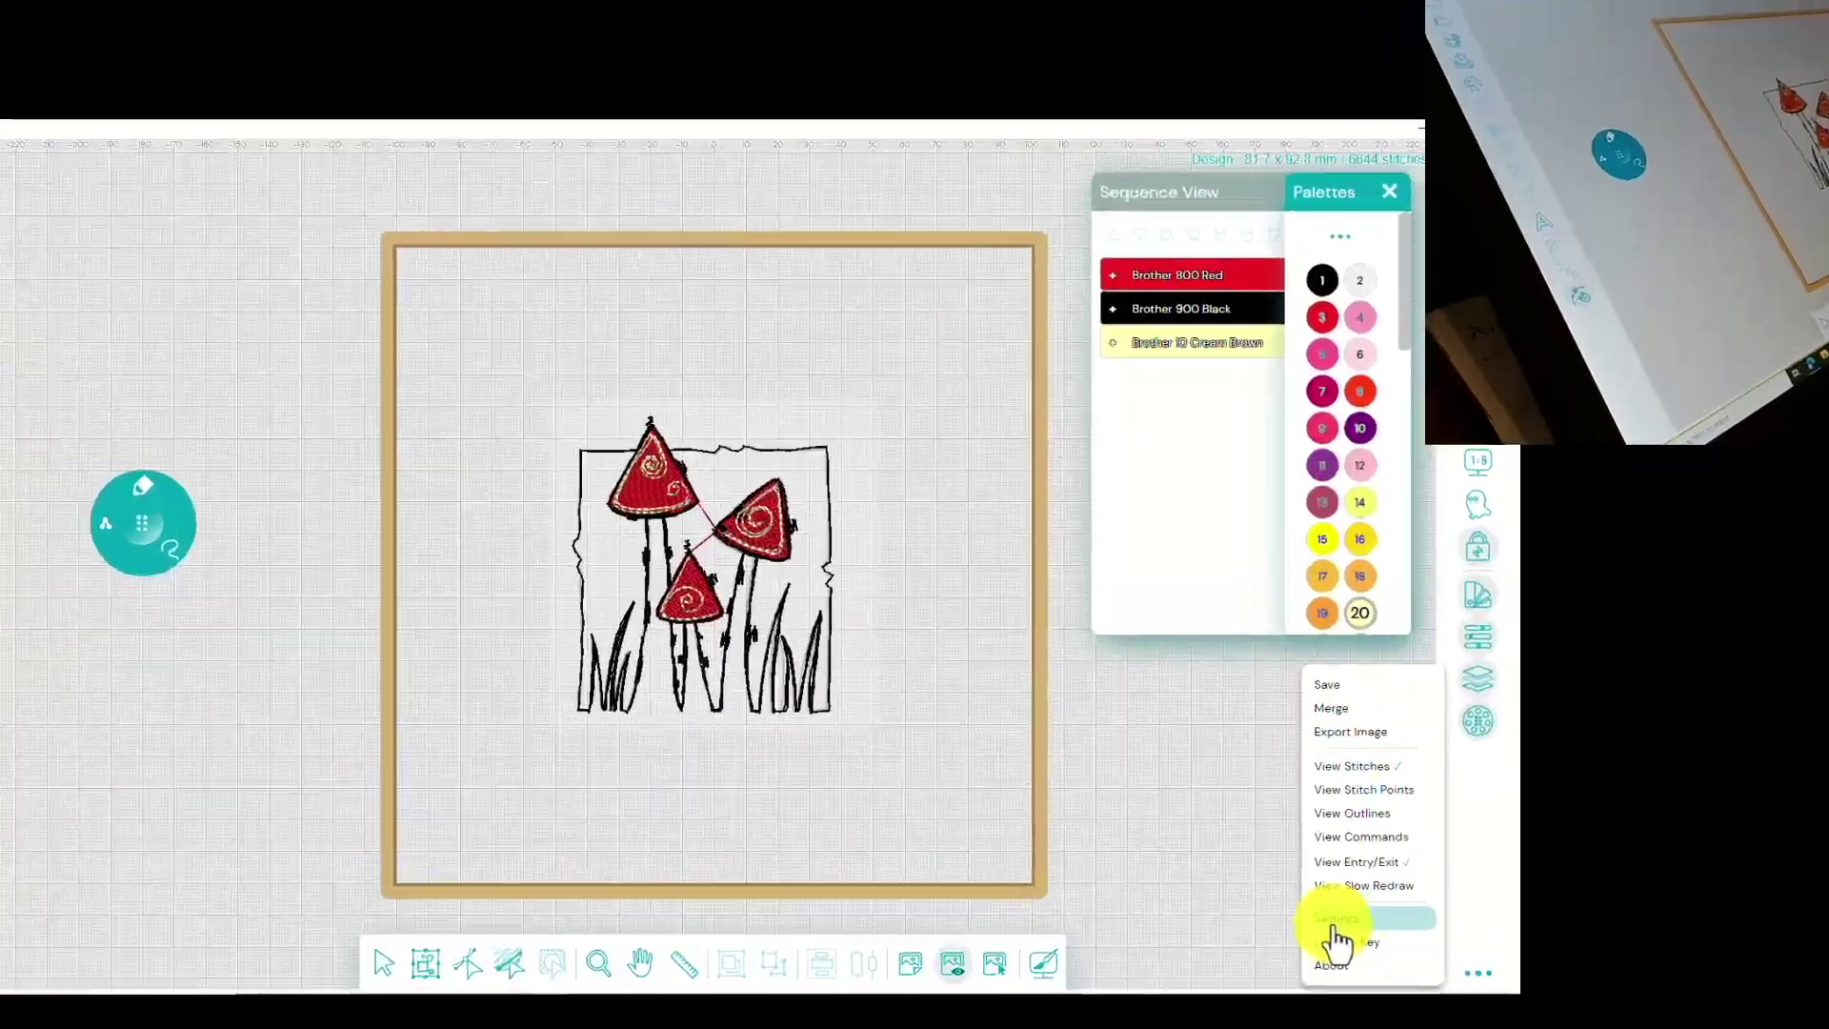
{"action": "left_click", "coordinate": [1334, 923]}
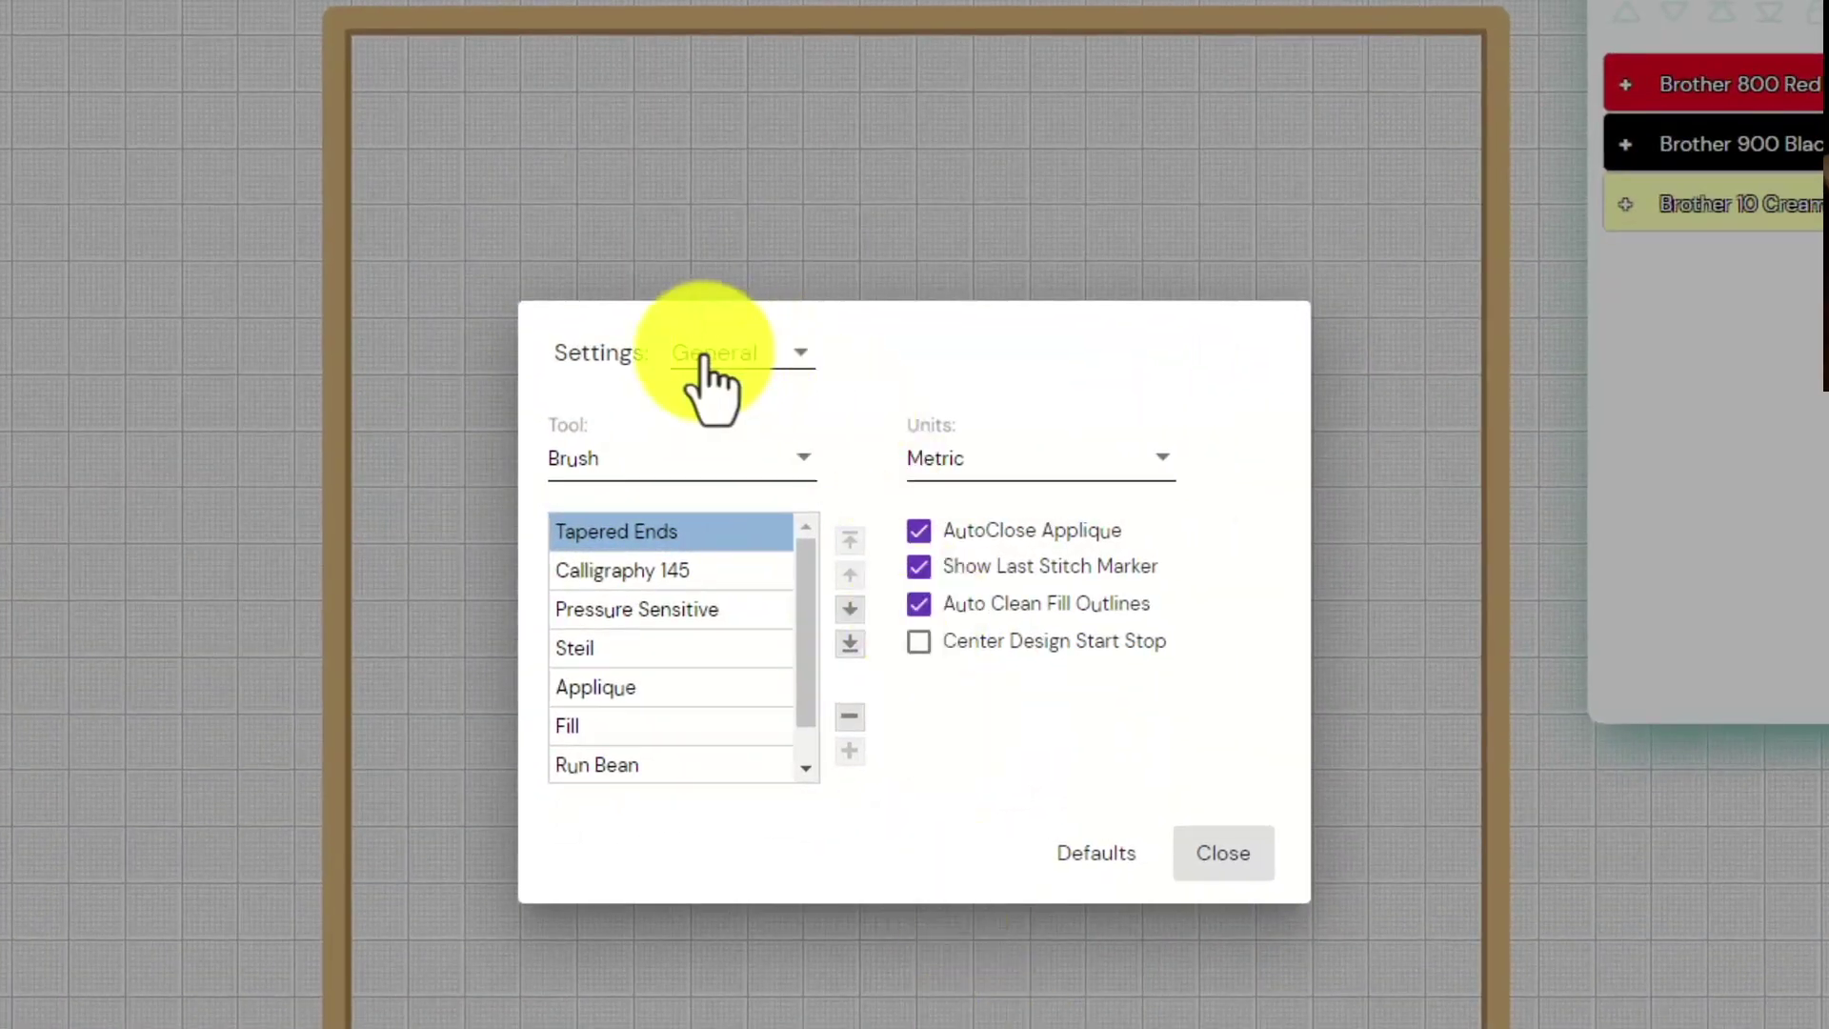
{"action": "left_click", "coordinate": [705, 355]}
{"action": "left_click", "coordinate": [702, 429]}
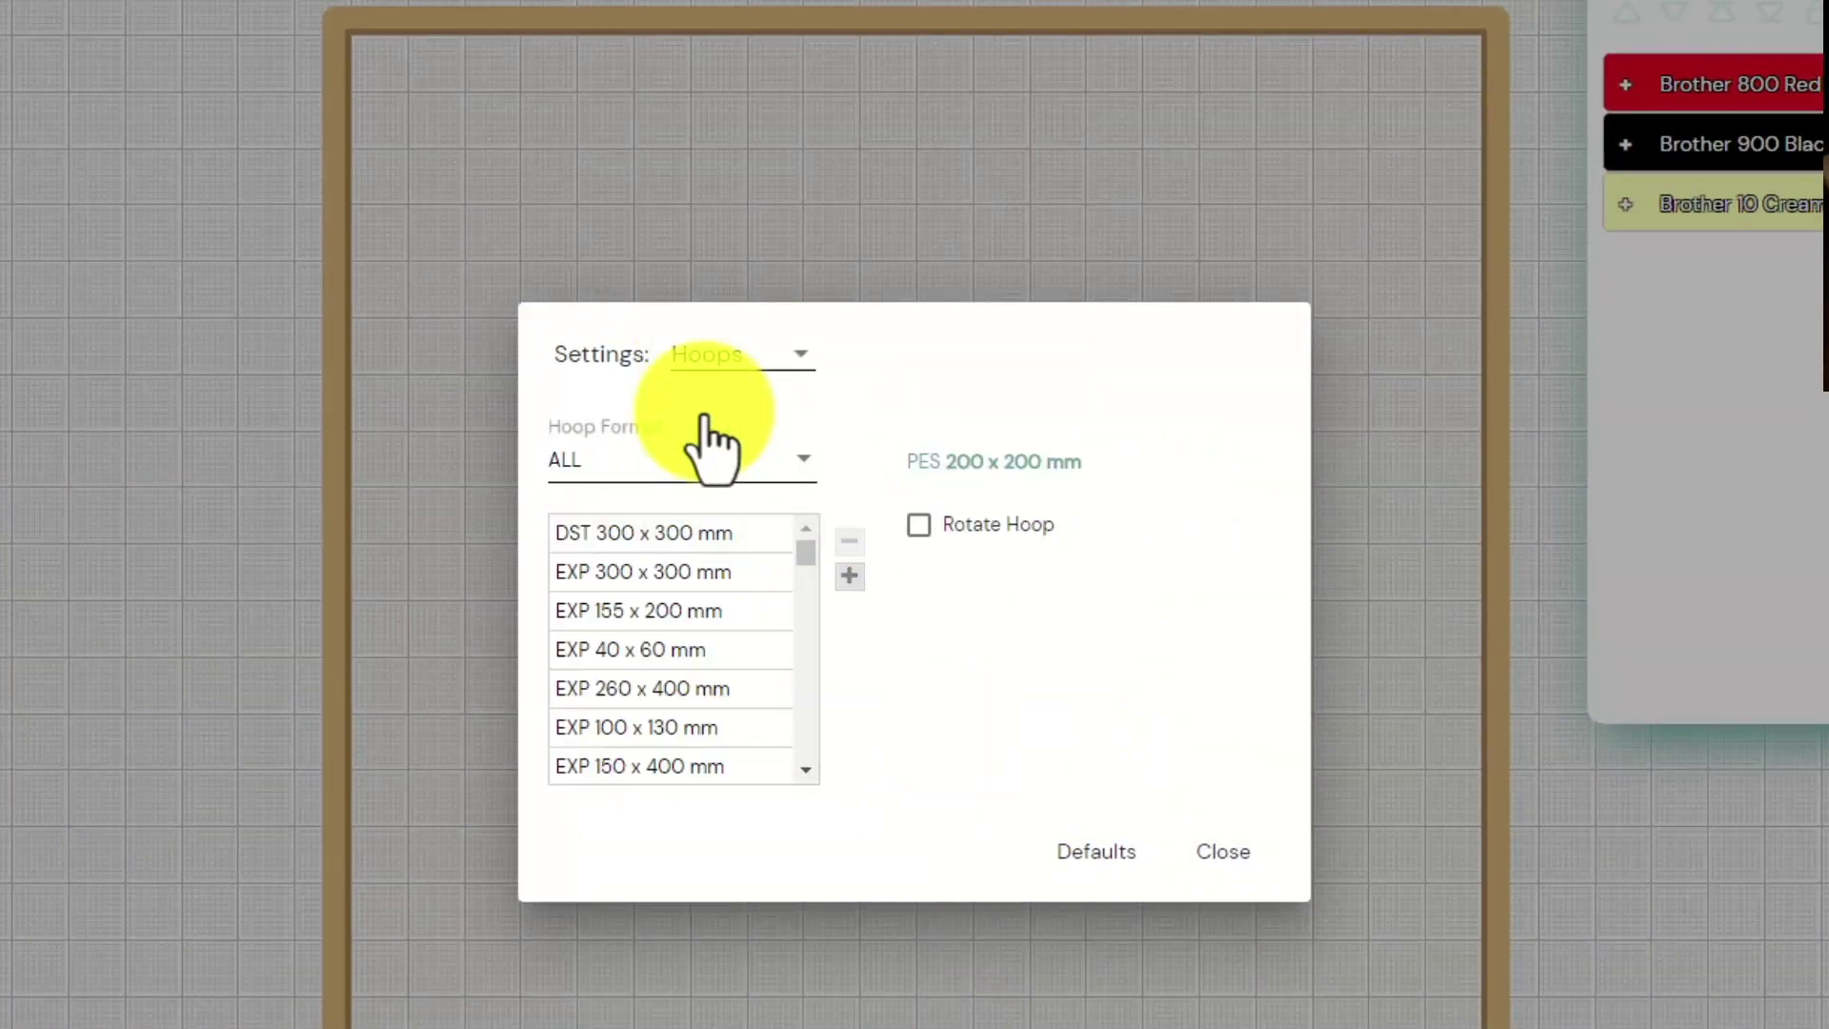
{"action": "left_click", "coordinate": [709, 472]}
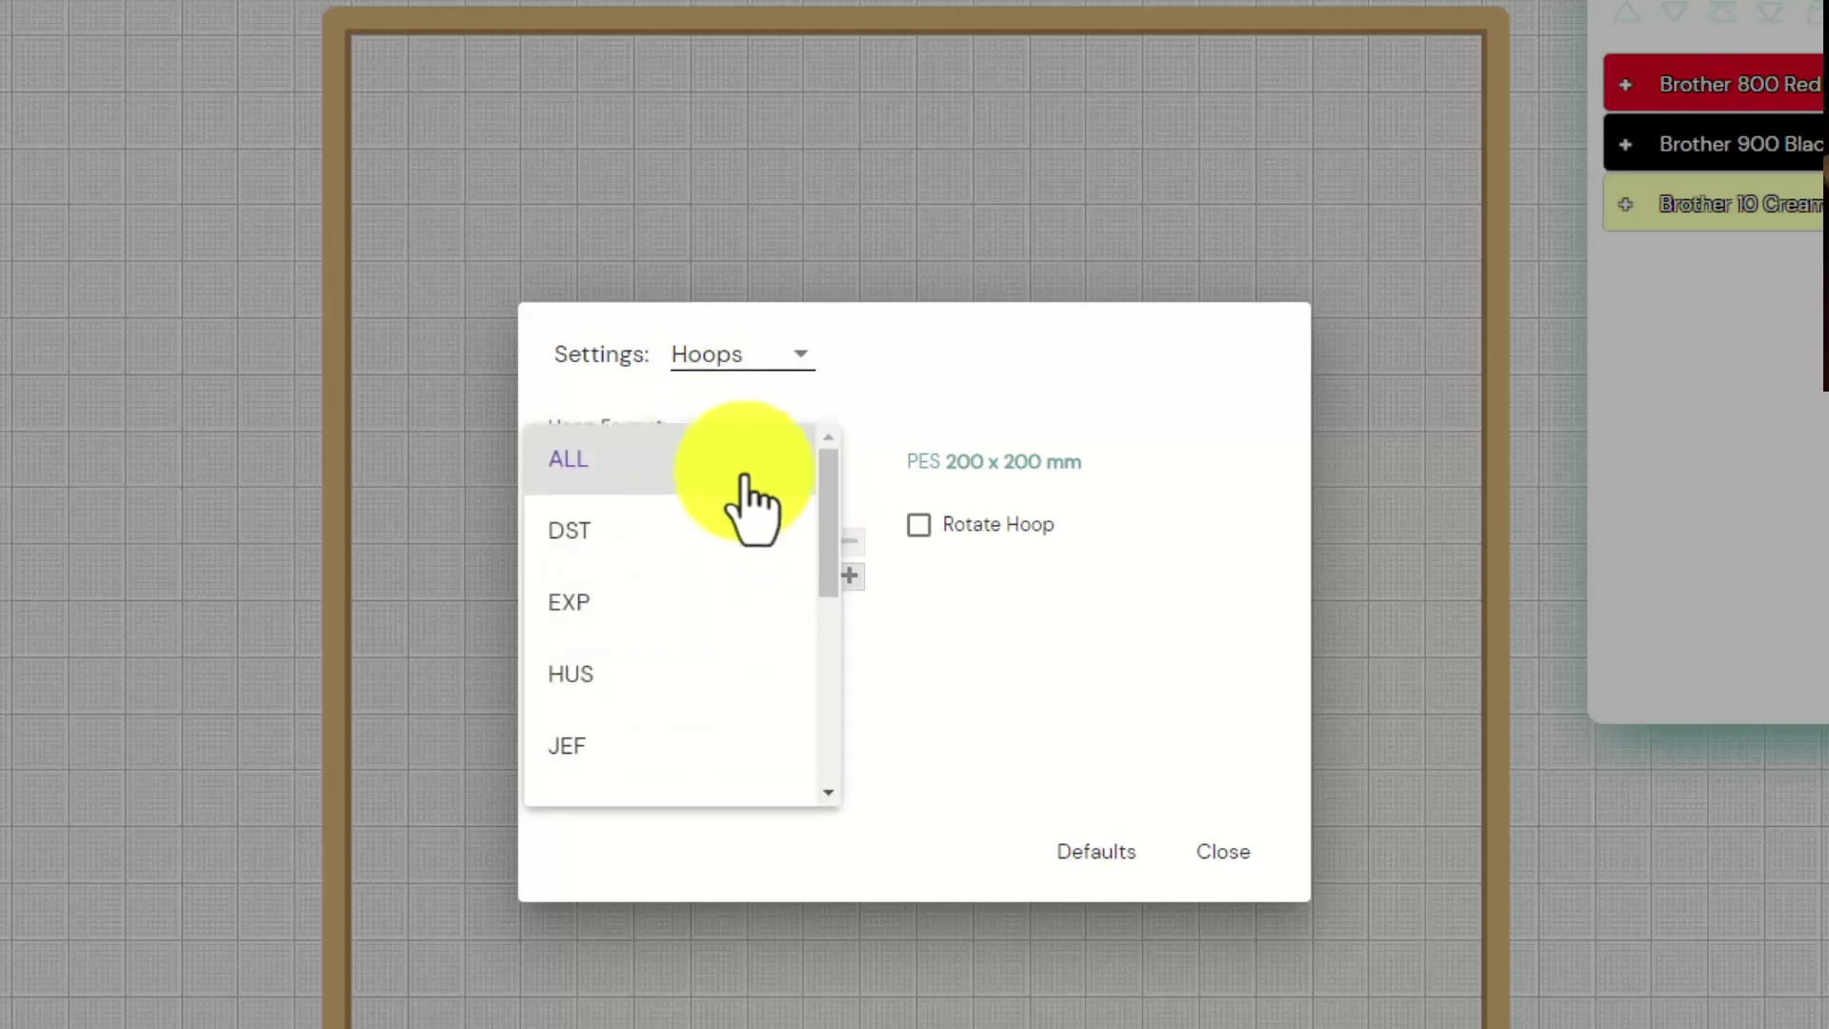
{"action": "left_click_drag", "start_coordinate": [836, 524], "coordinate": [829, 666]}
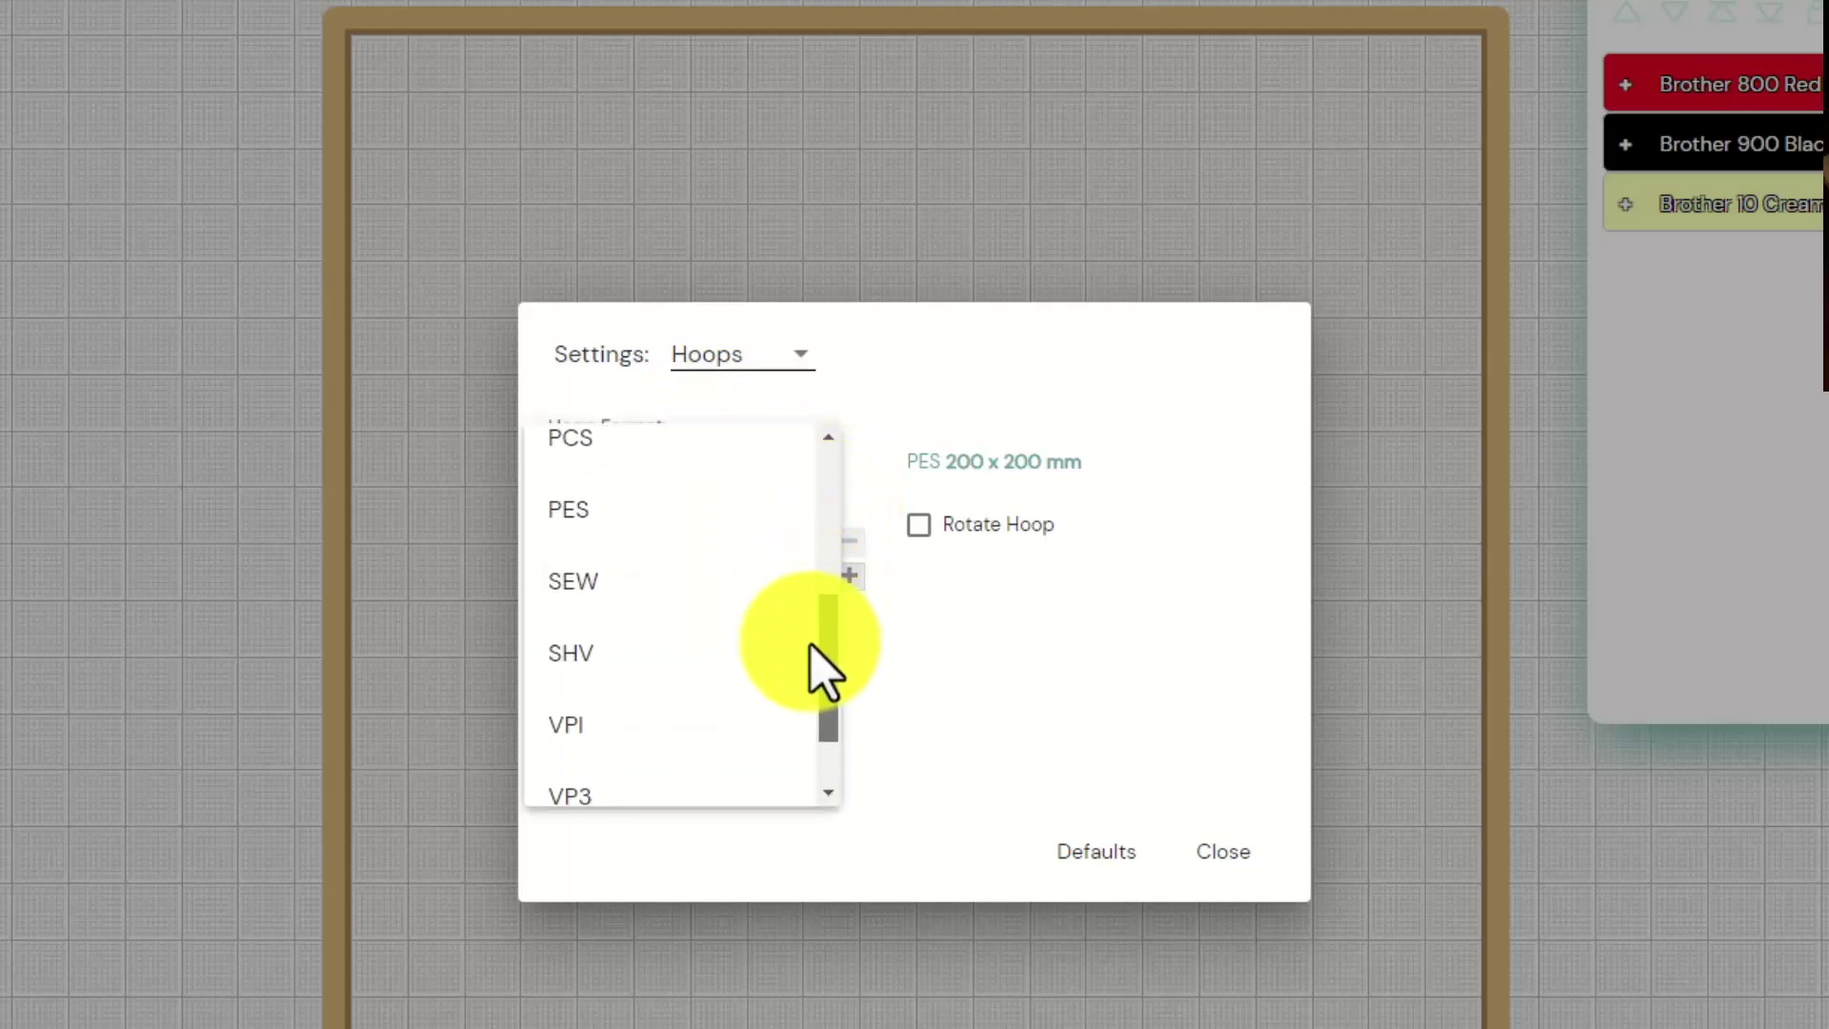
{"action": "left_click", "coordinate": [602, 510]}
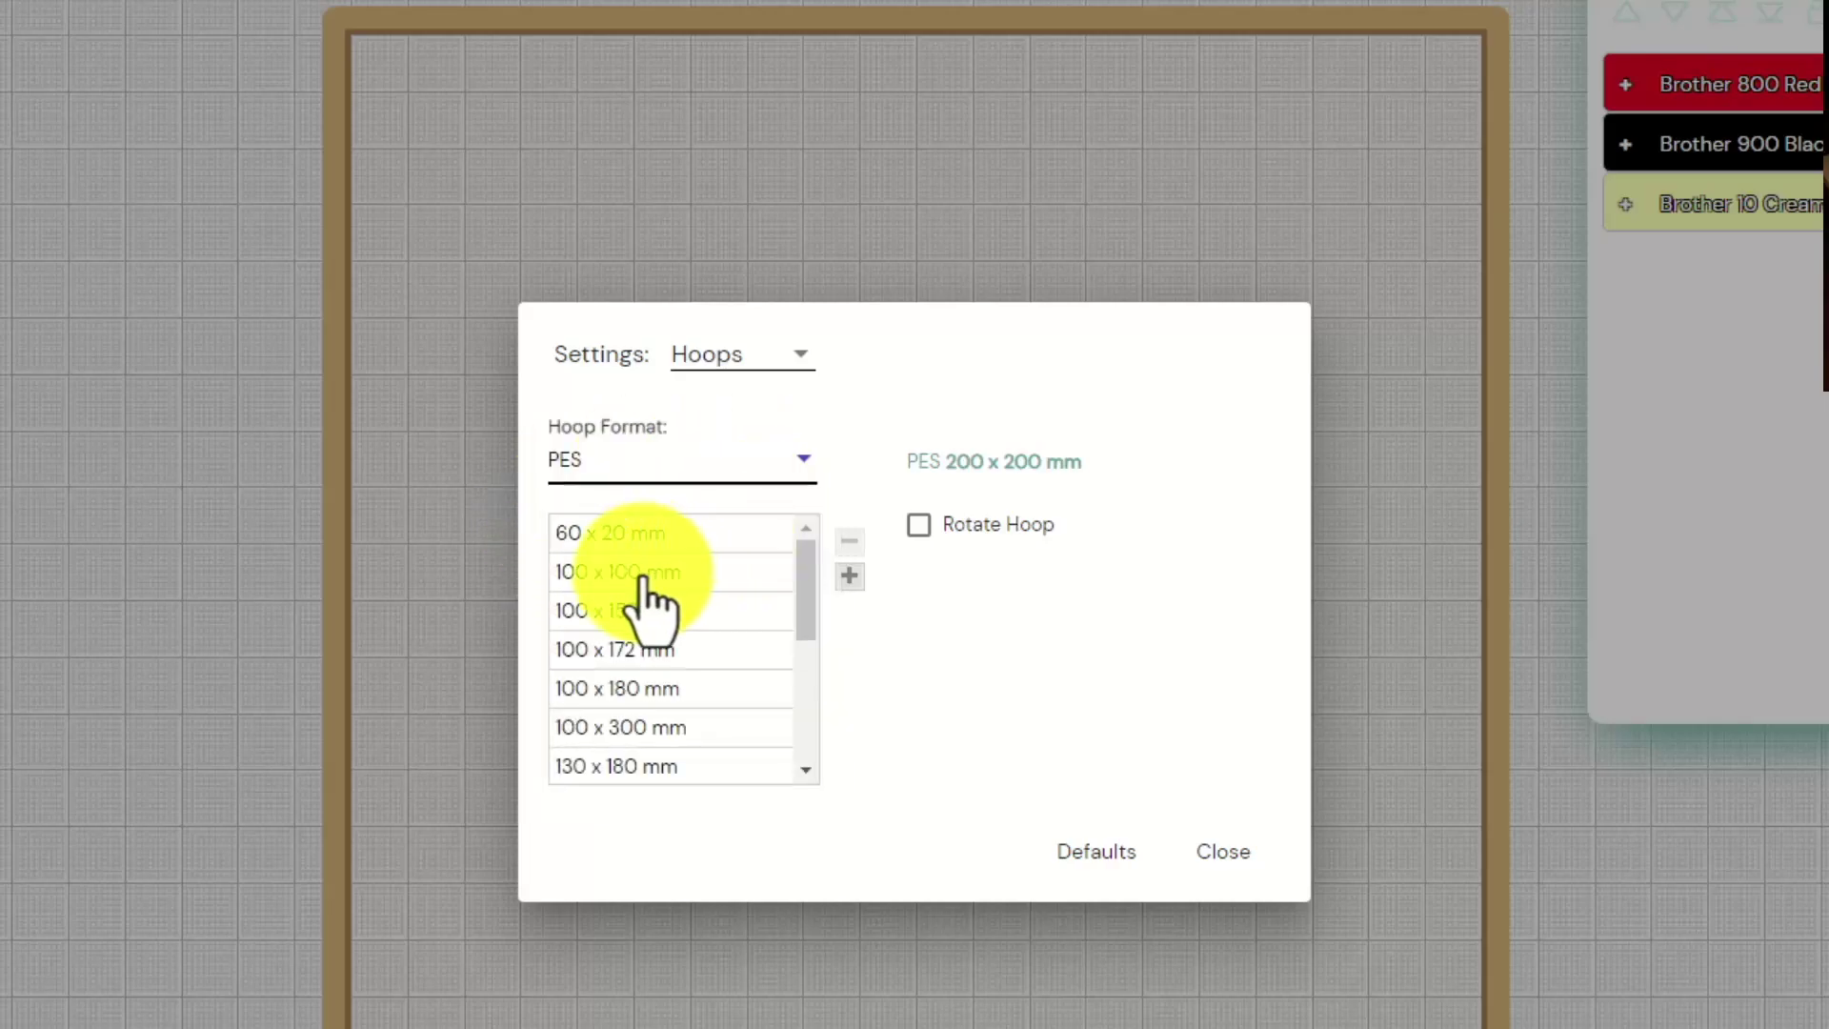
{"action": "left_click", "coordinate": [644, 573]}
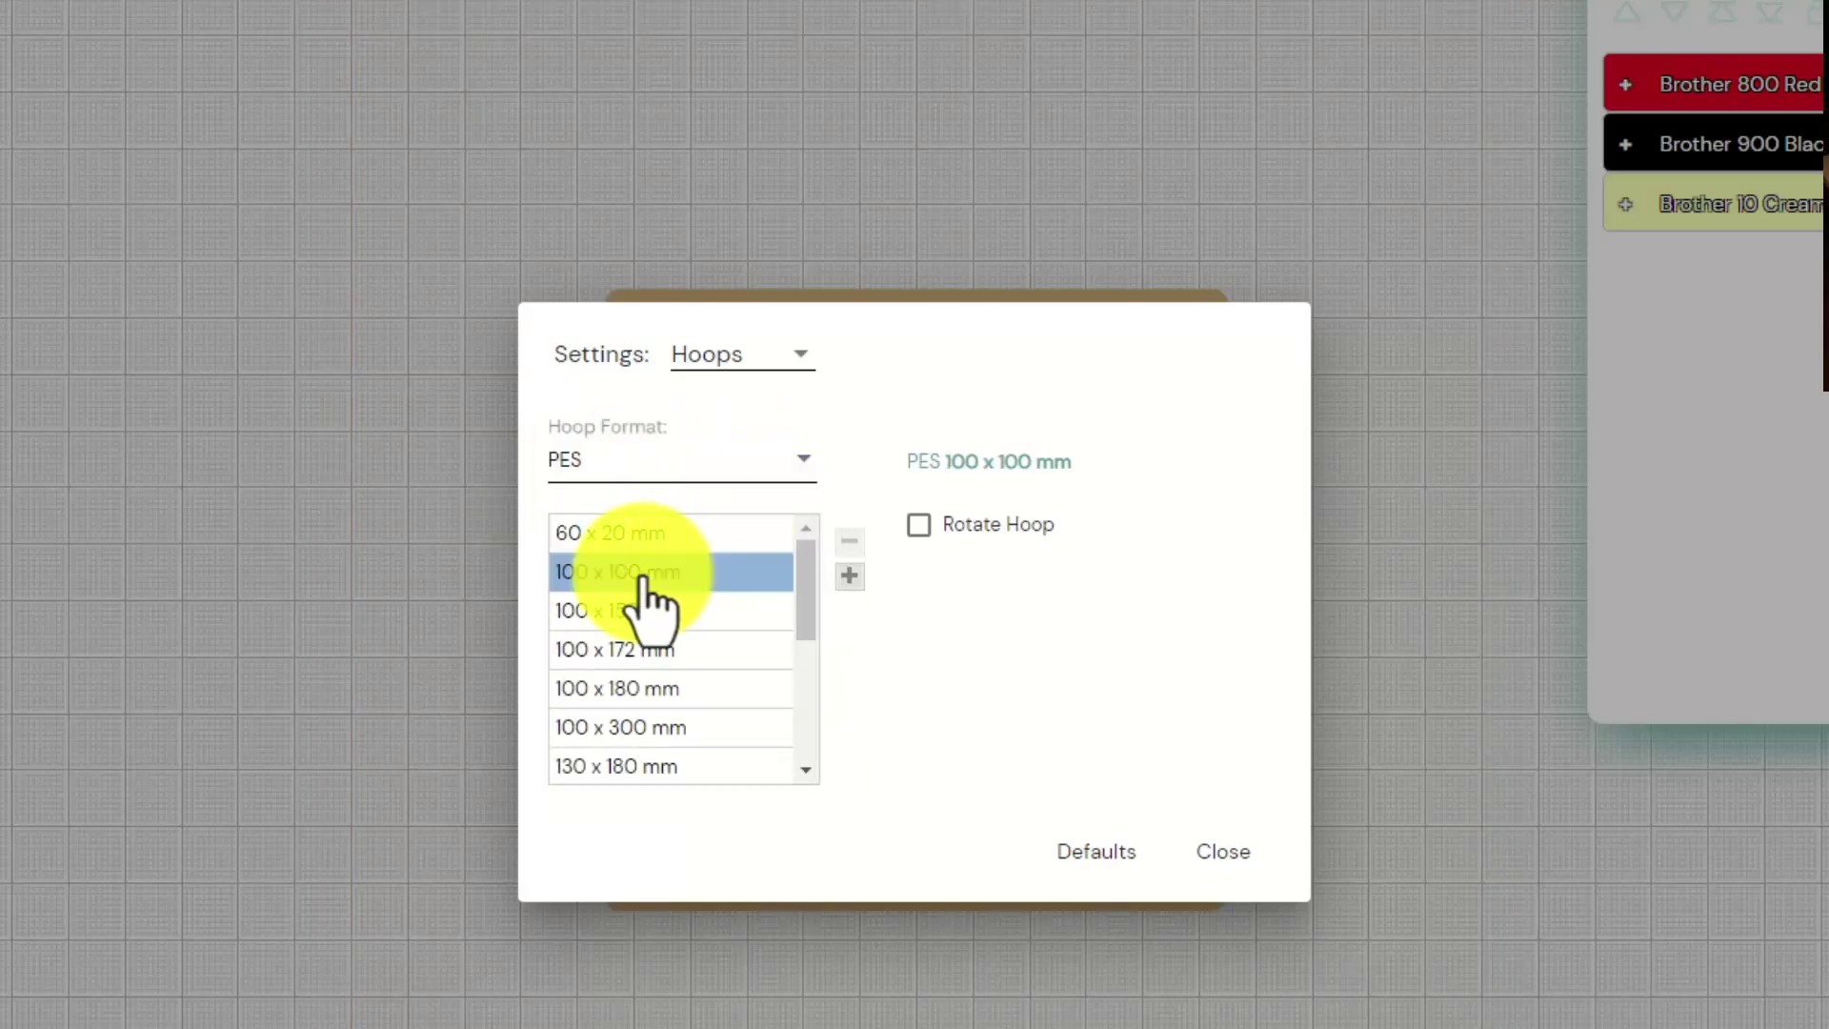
{"action": "left_click", "coordinate": [1225, 857]}
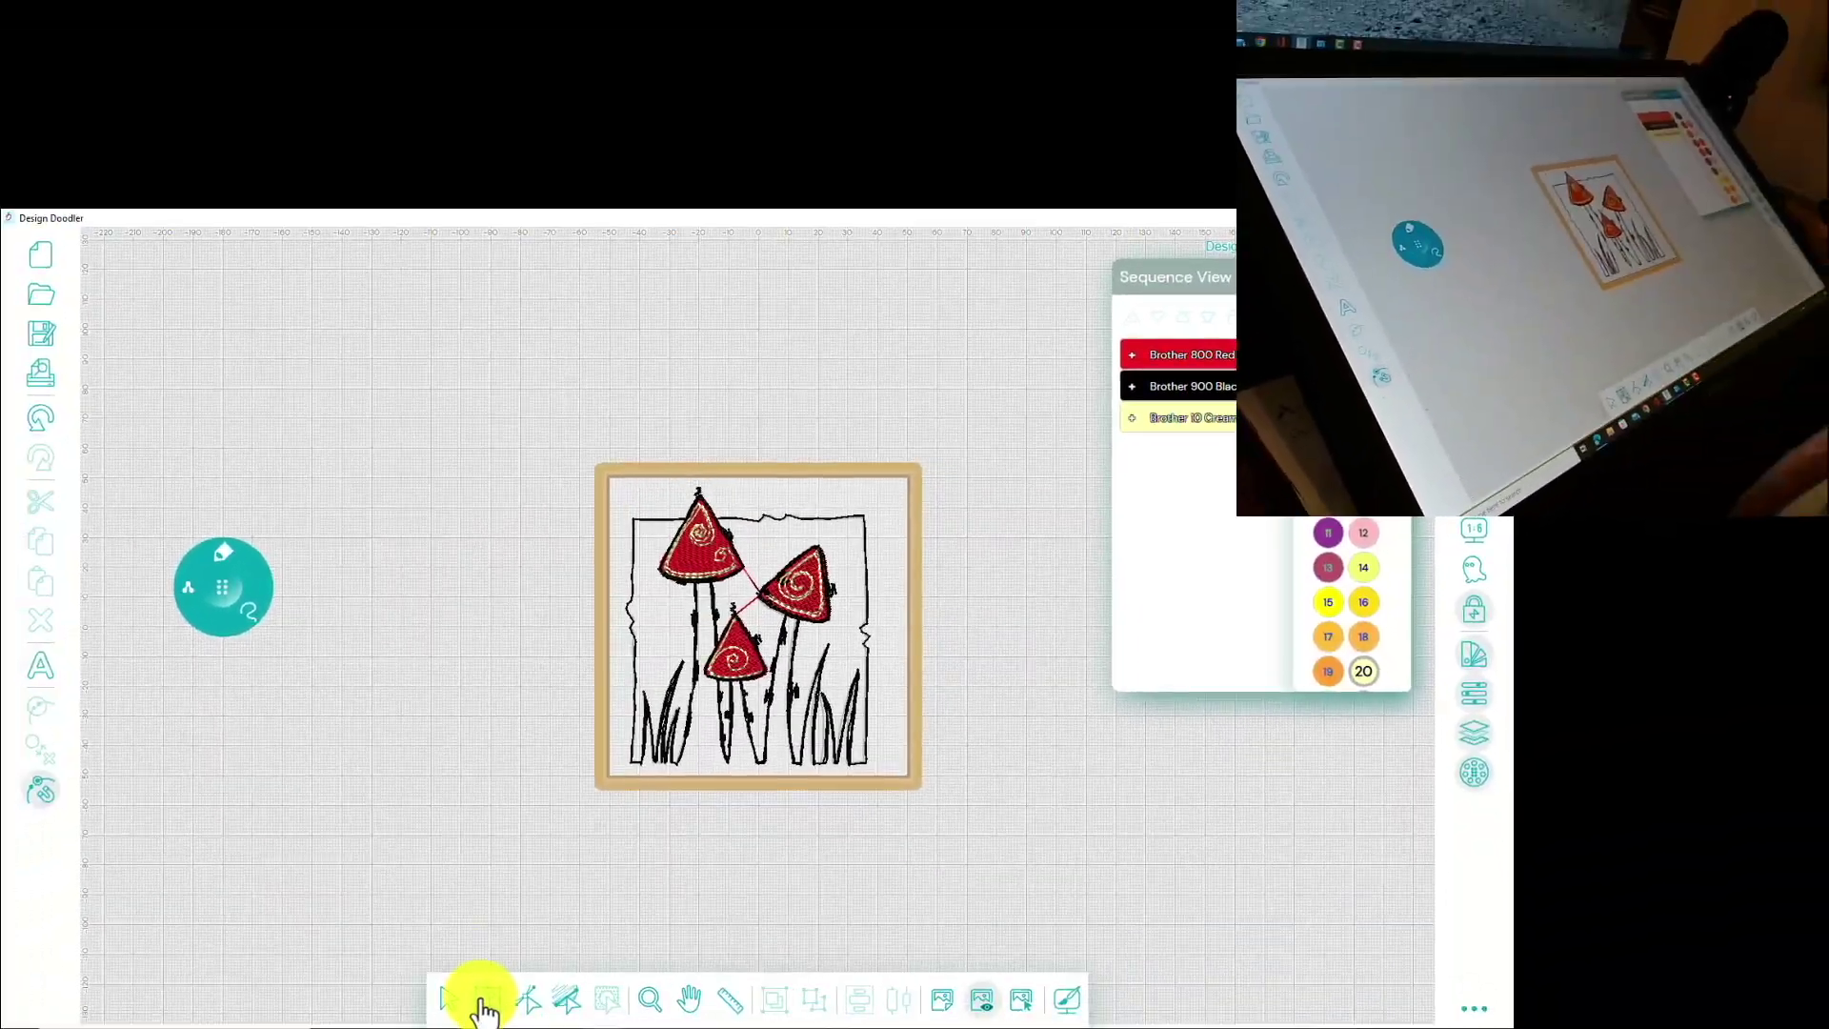
Move the whole design slightly sideways to centre it in the hoop, and hide the background sketch image
{"action": "left_click", "coordinate": [482, 1001]}
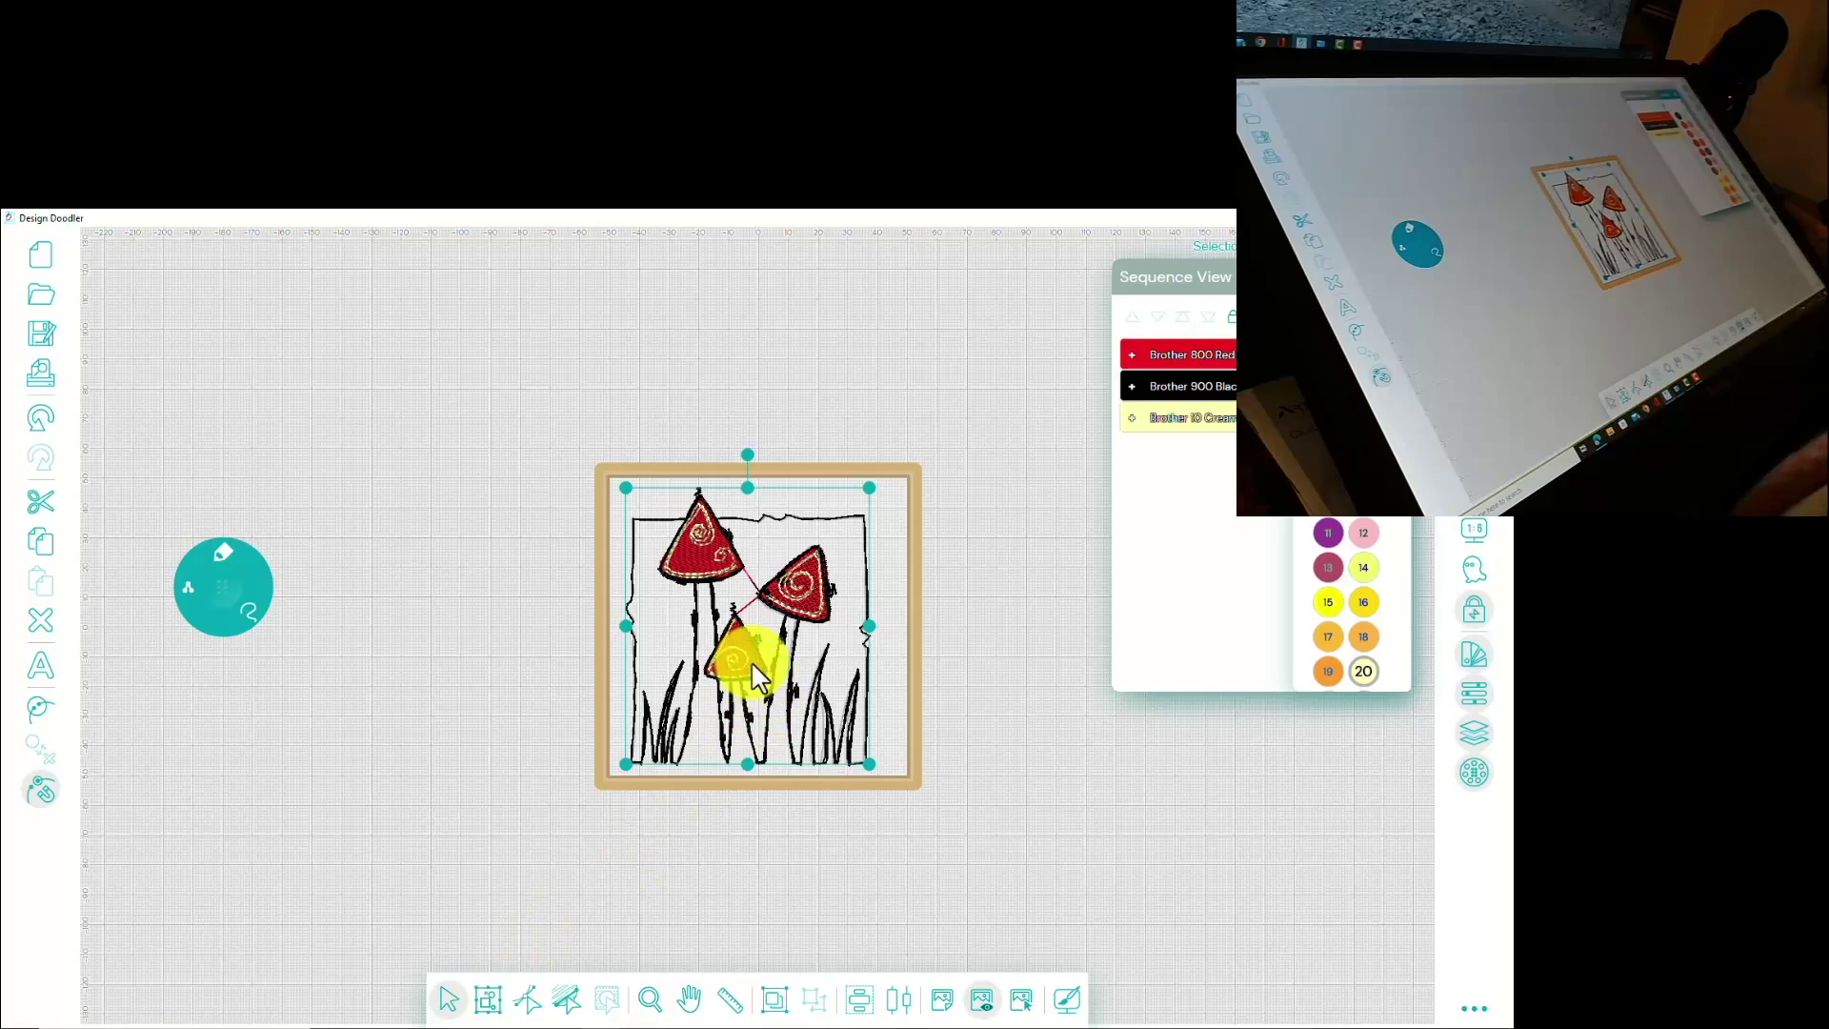
{"action": "left_click_drag", "start_coordinate": [752, 664], "coordinate": [765, 666]}
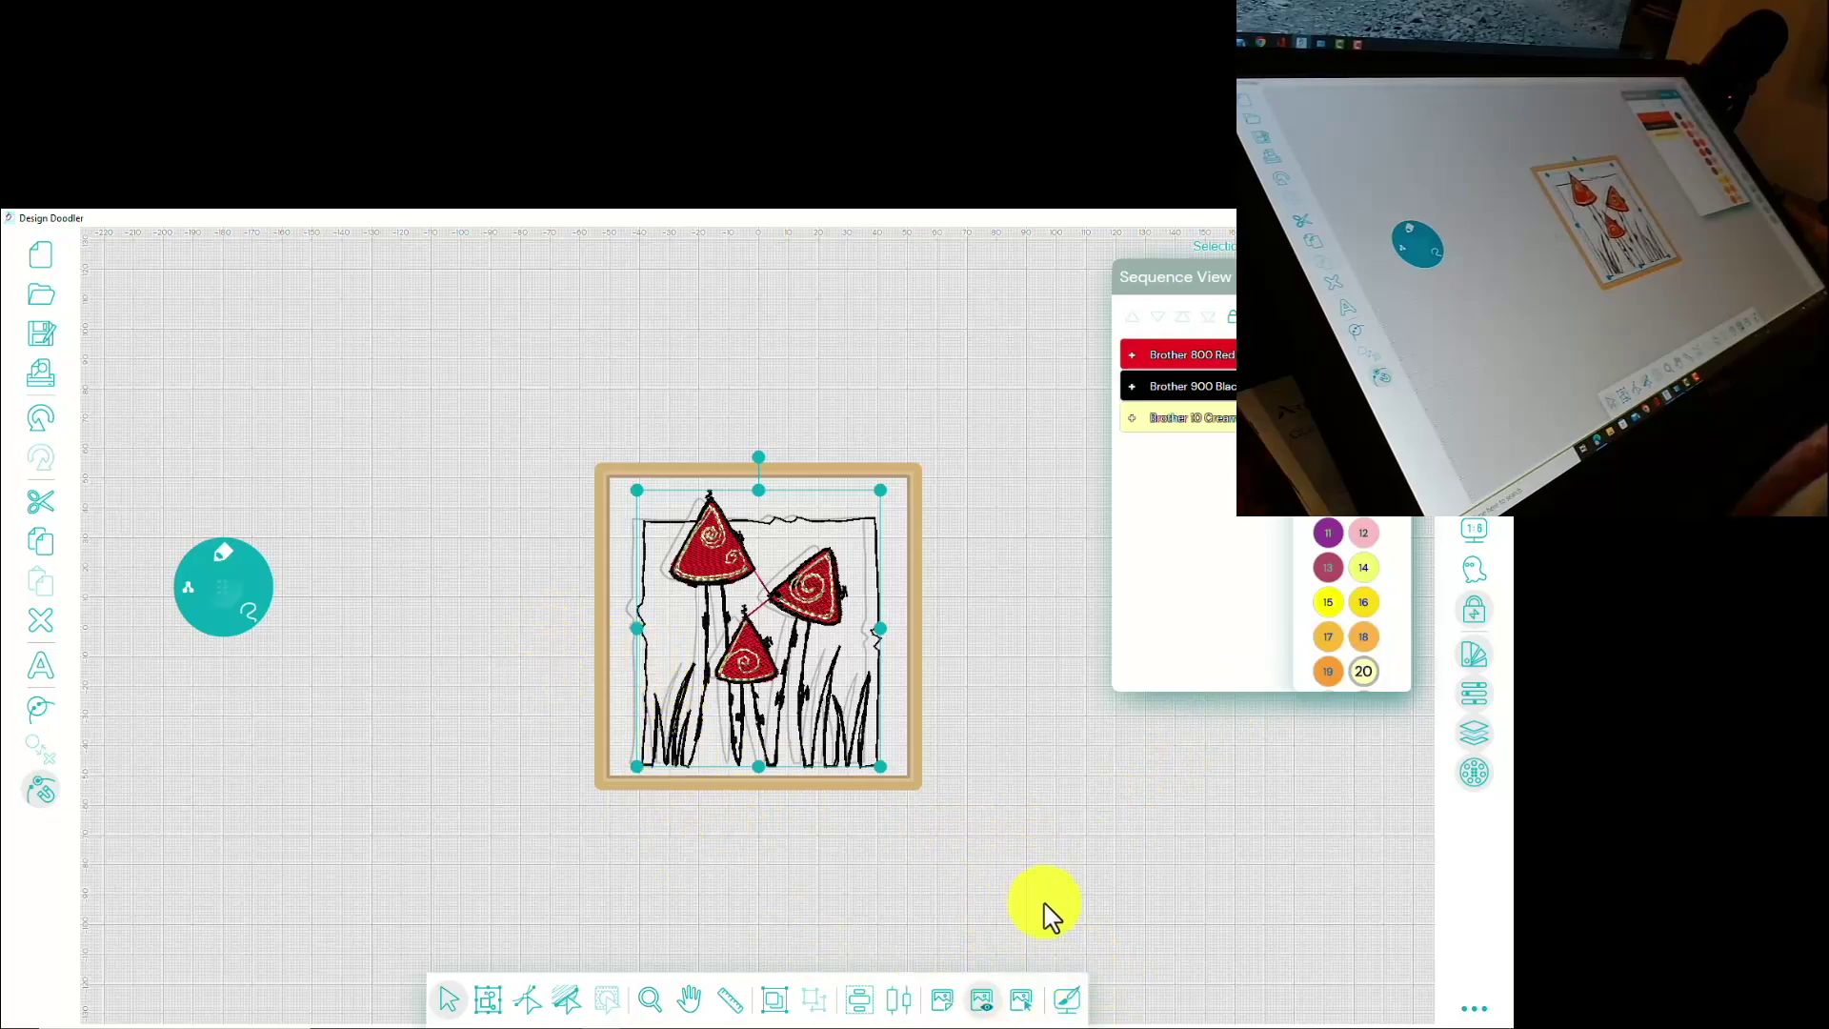
{"action": "left_click", "coordinate": [981, 1010]}
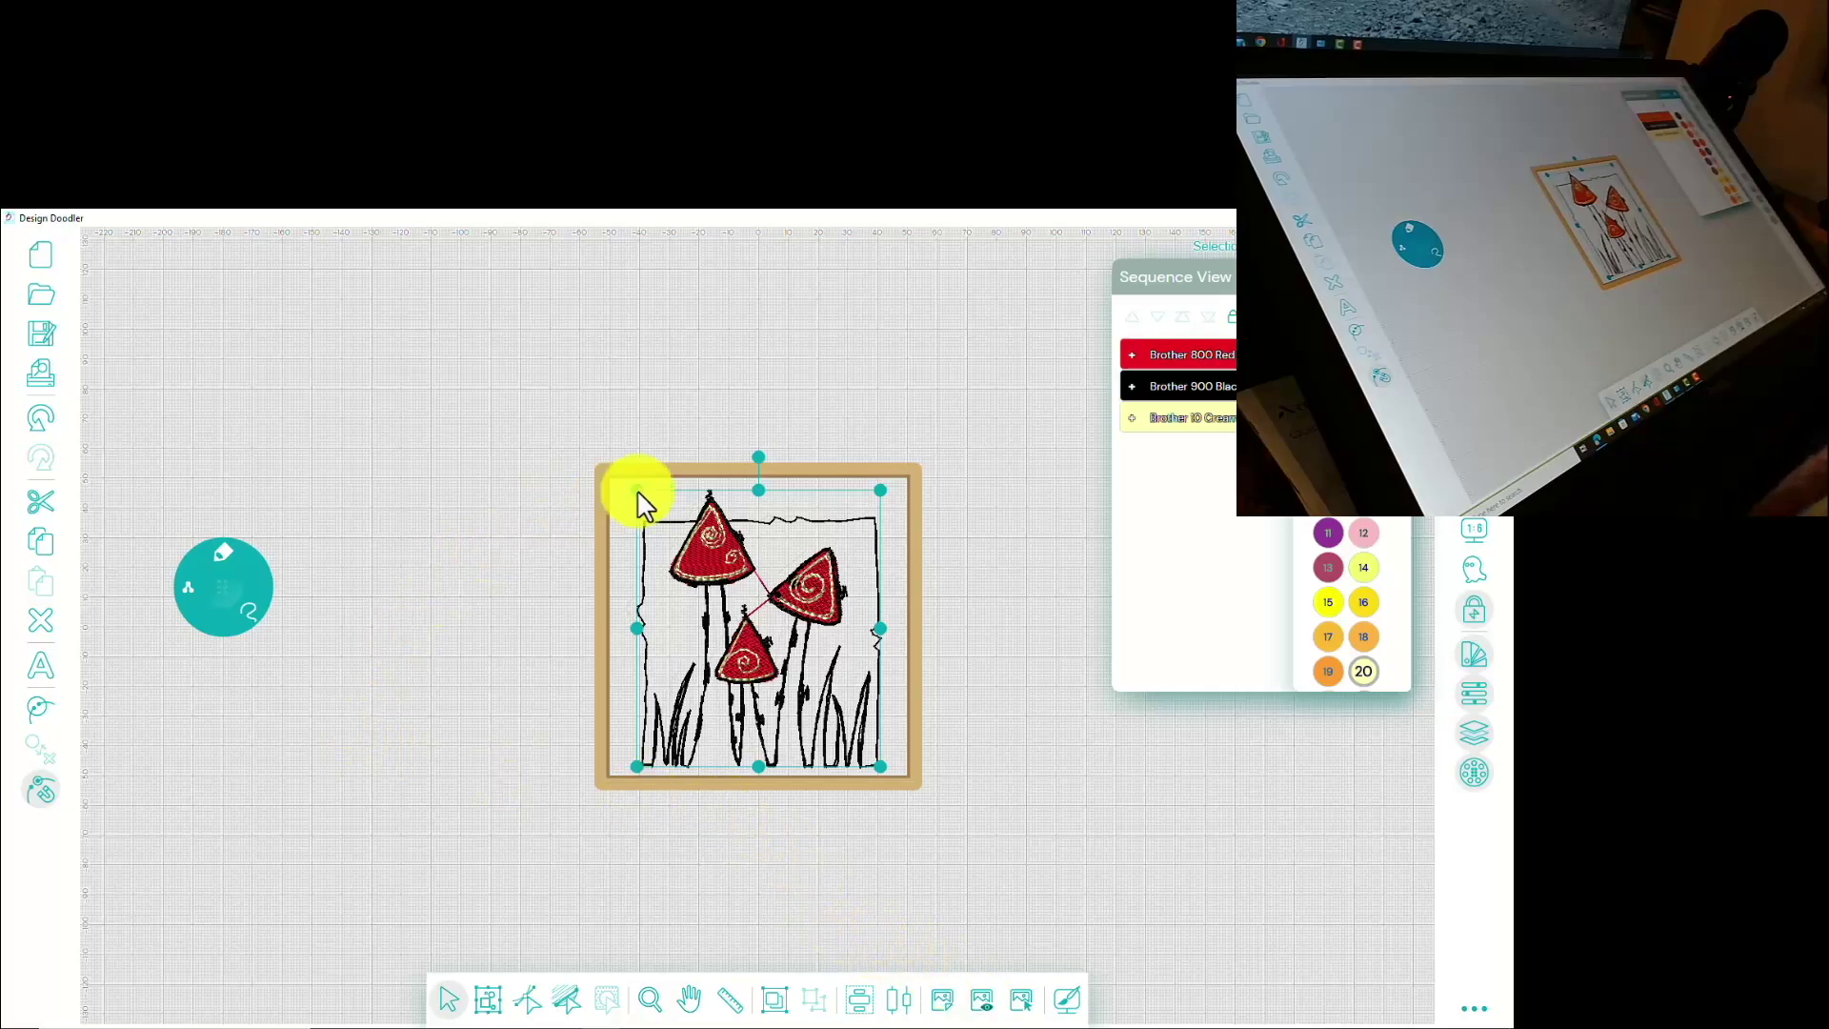
{"action": "left_click", "coordinate": [516, 584]}
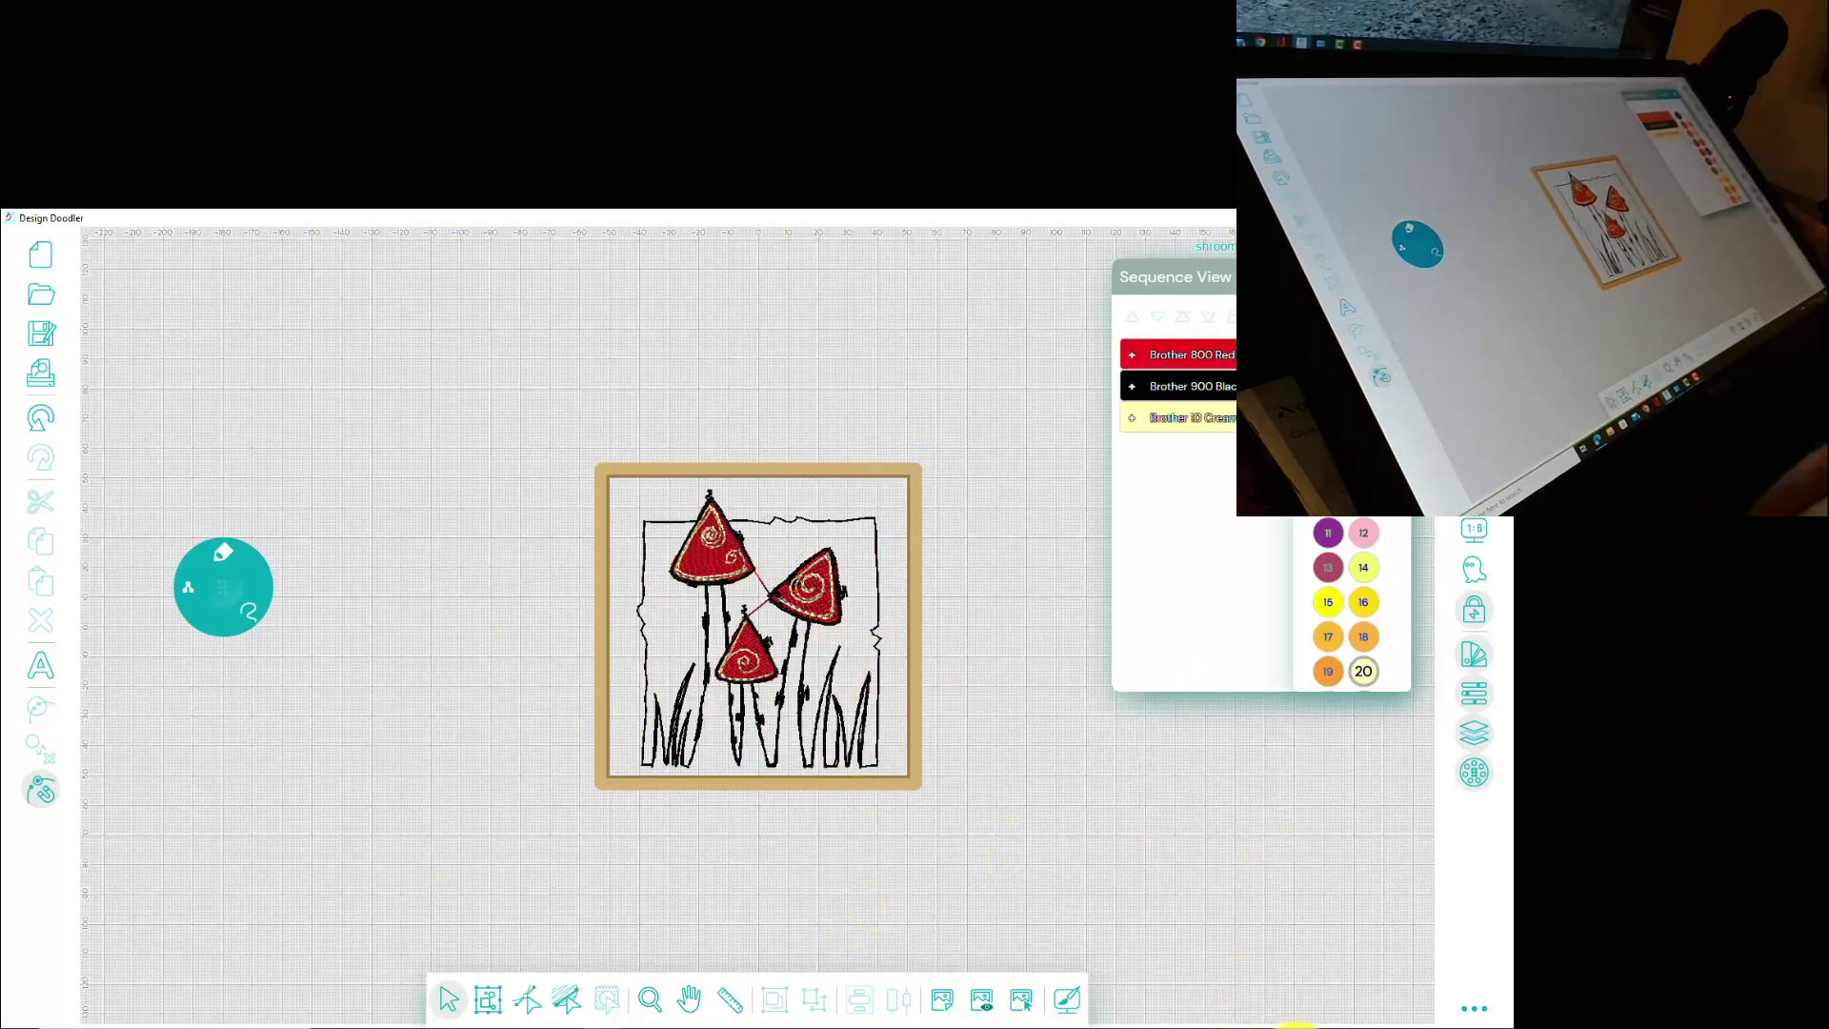
Save the centred design over the current working file
{"action": "left_click", "coordinate": [1474, 1008]}
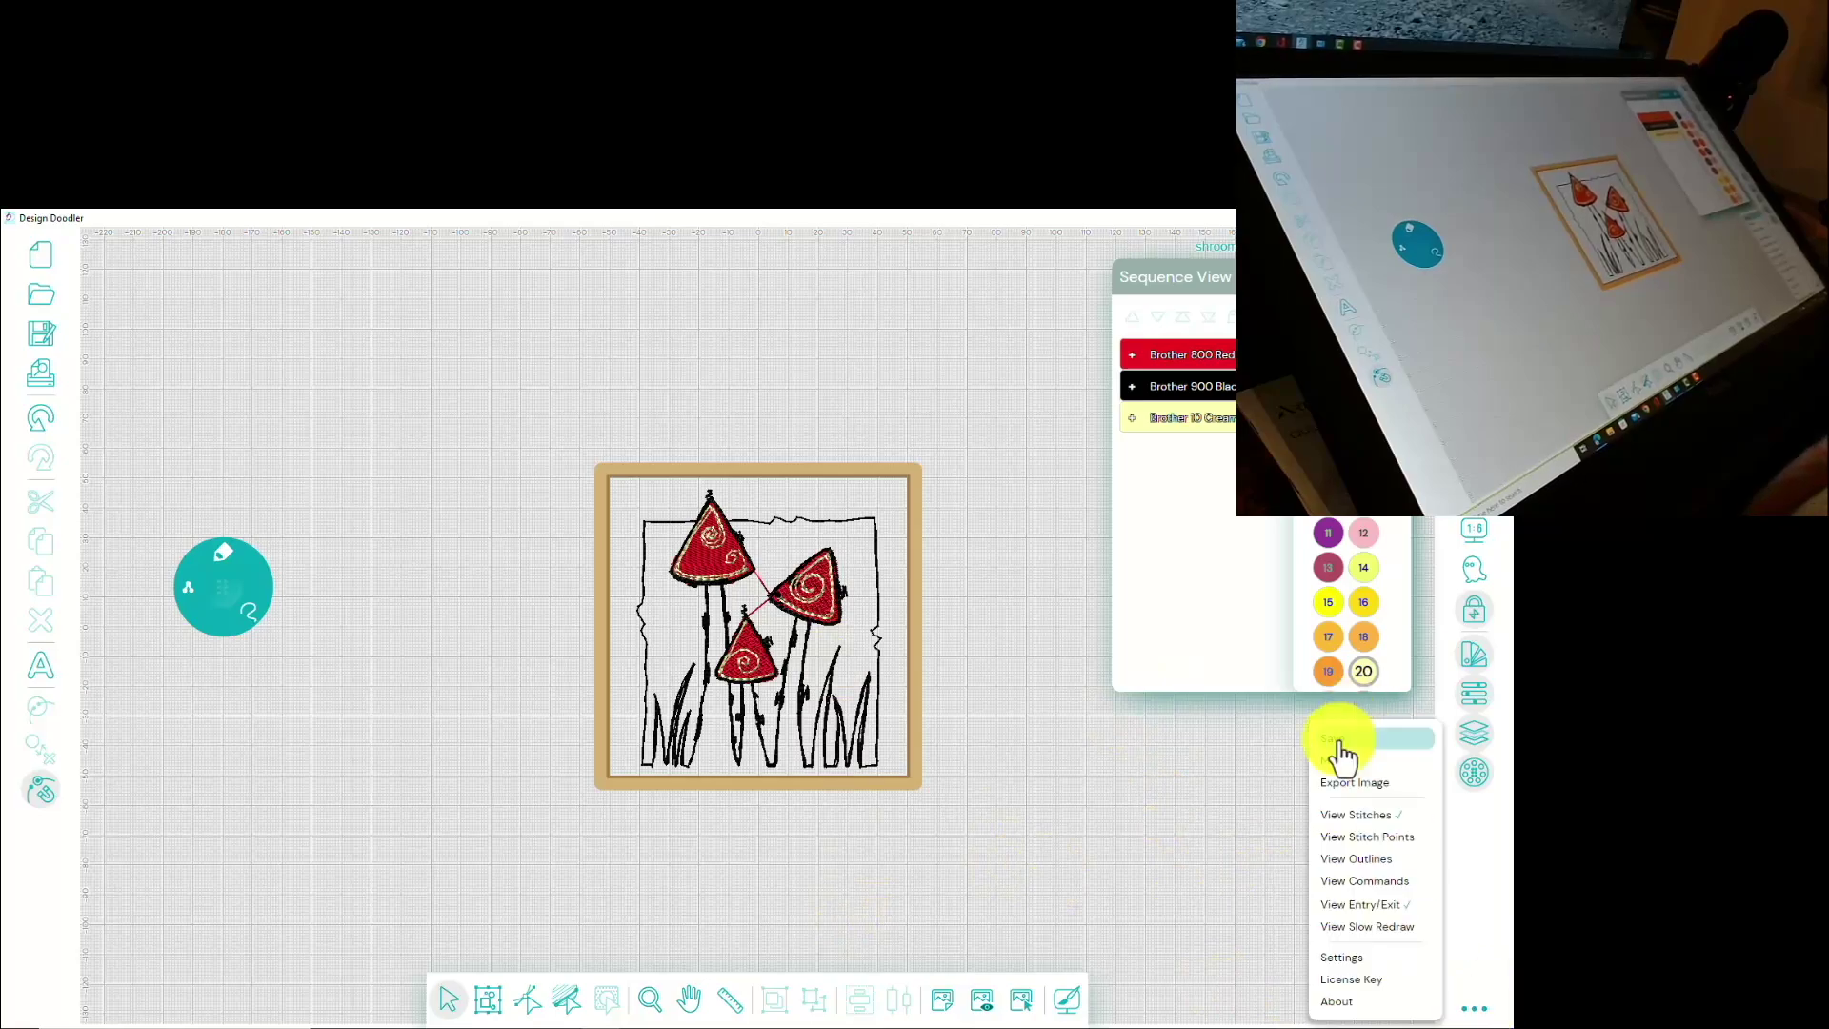
{"action": "left_click", "coordinate": [1338, 741]}
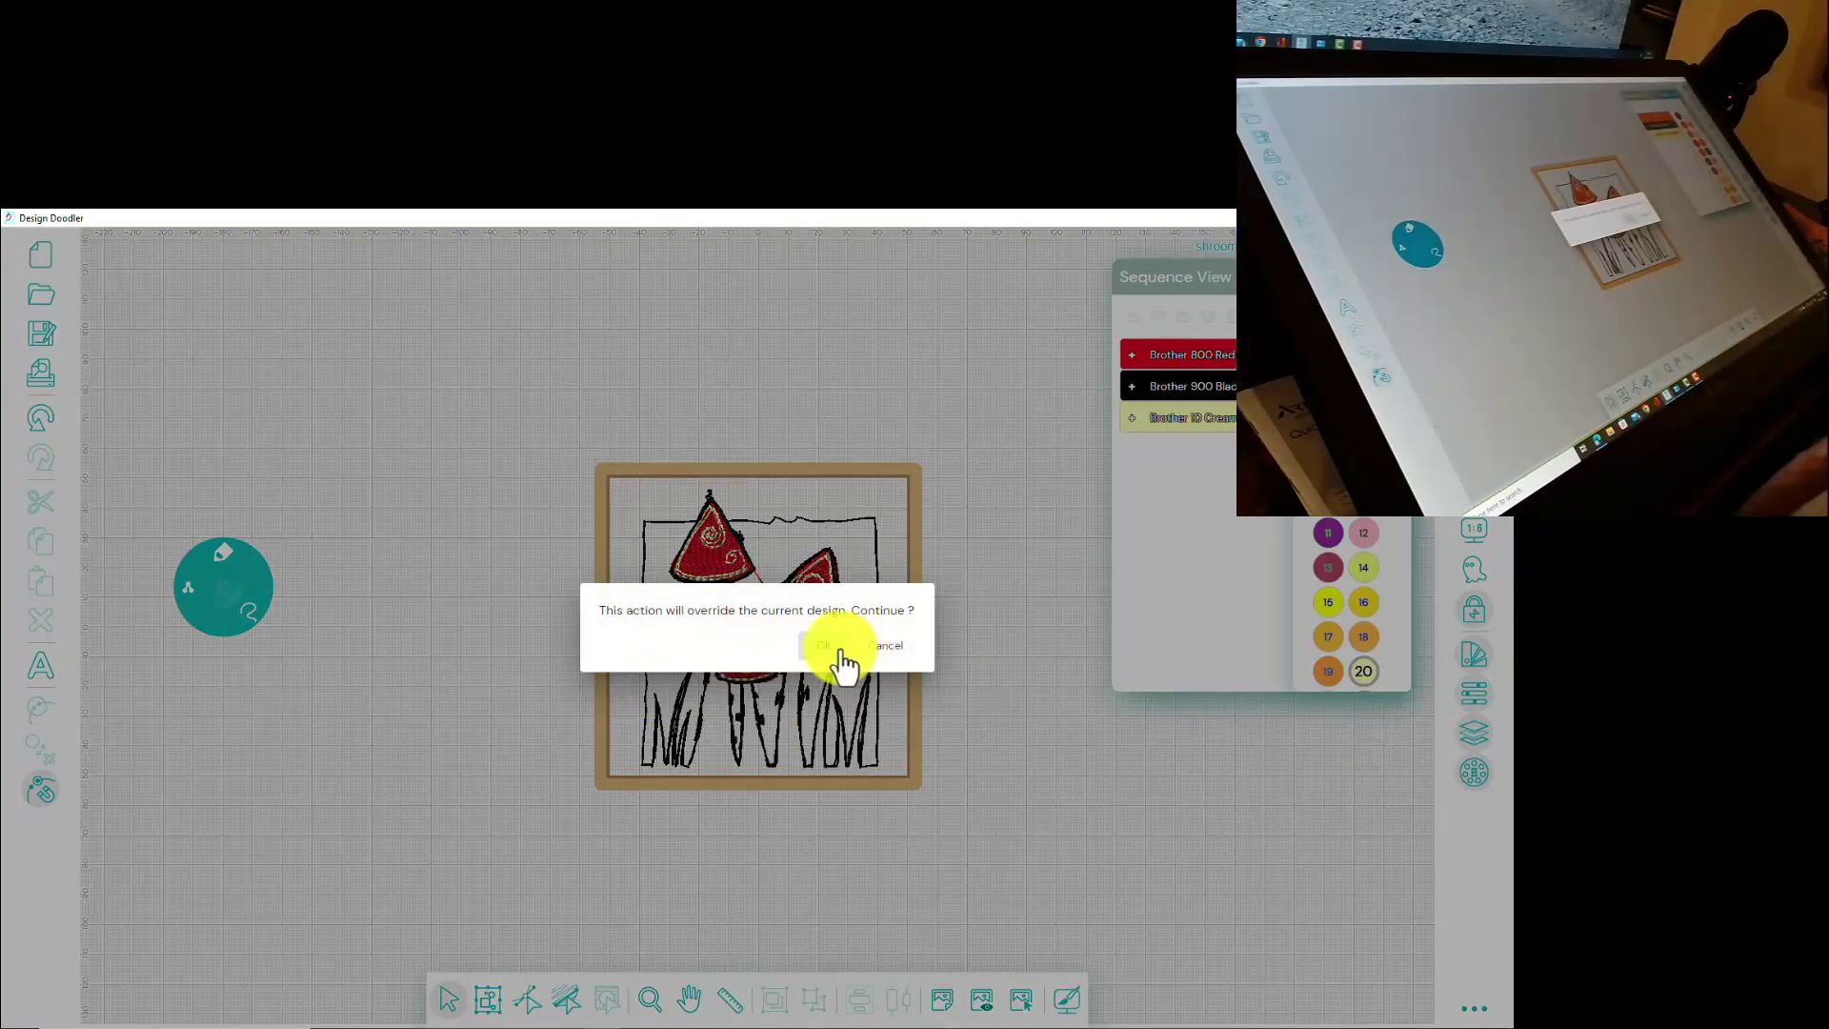
{"action": "left_click", "coordinate": [825, 646]}
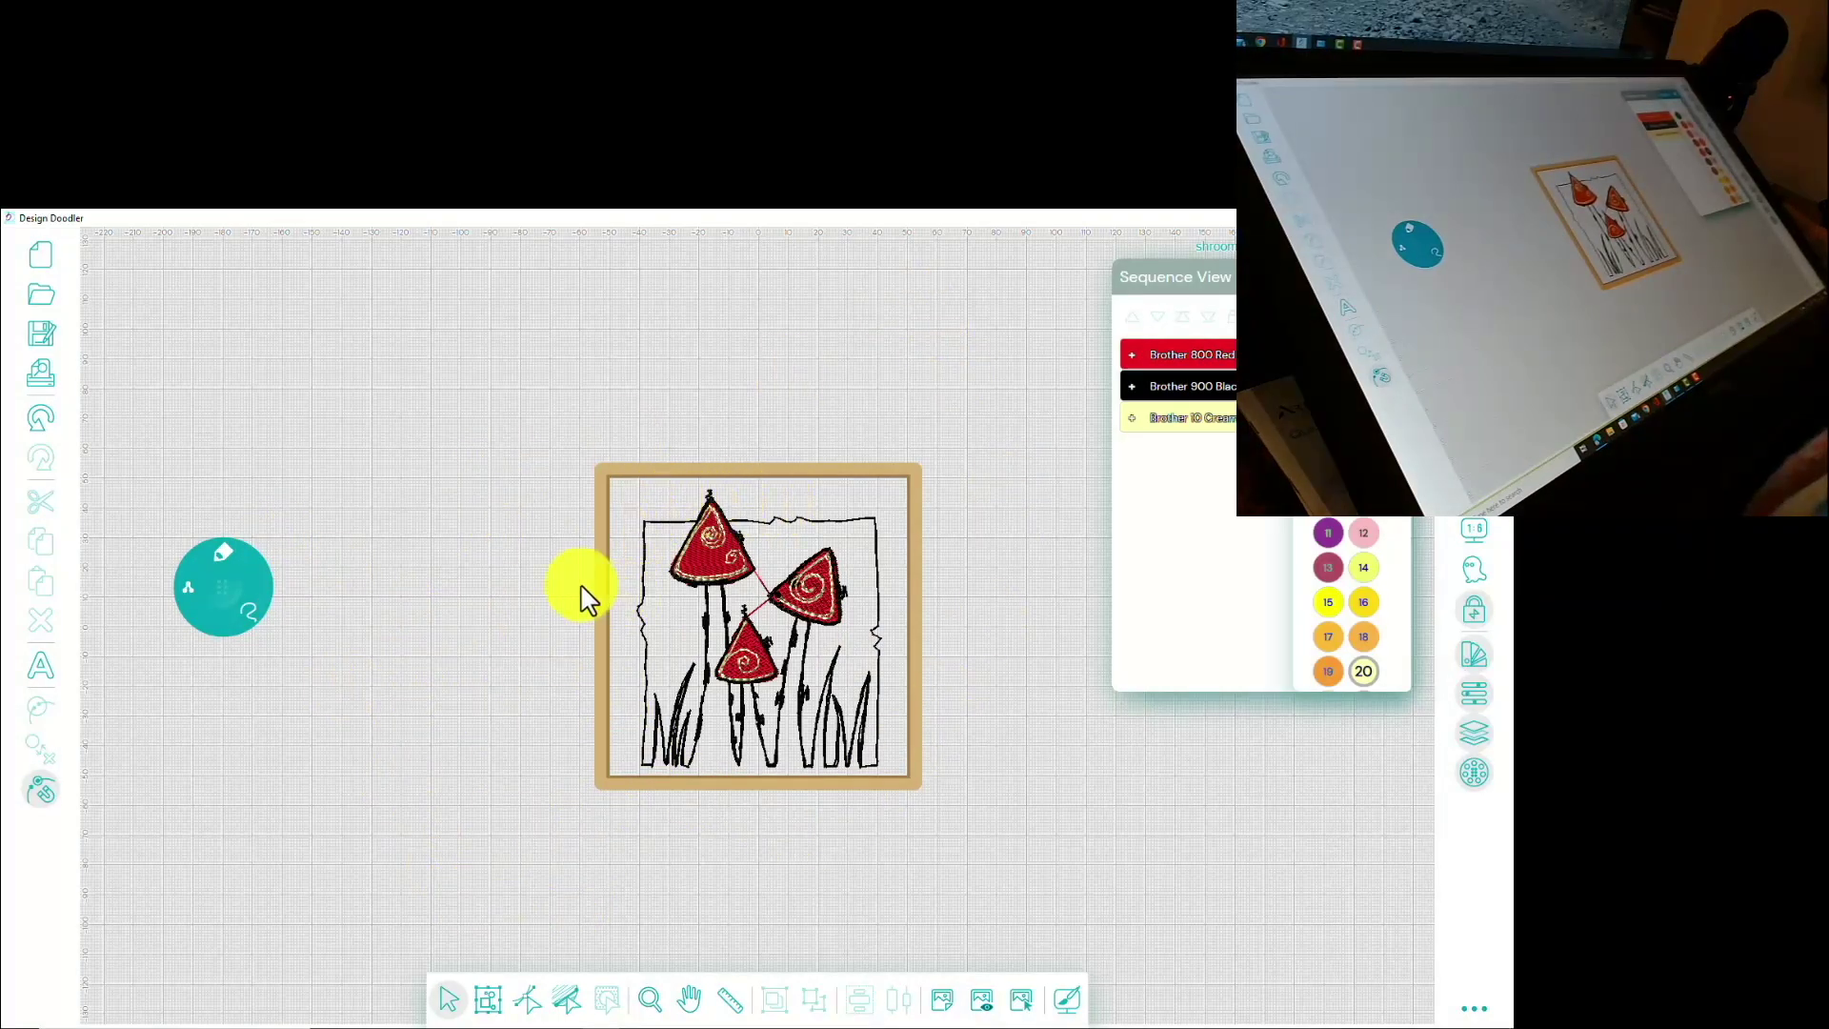
Save a machine copy of the design in the lesson jdx folder as a Baby Lock/Brother Multi Needle (PES v9) file
{"action": "left_click", "coordinate": [42, 335]}
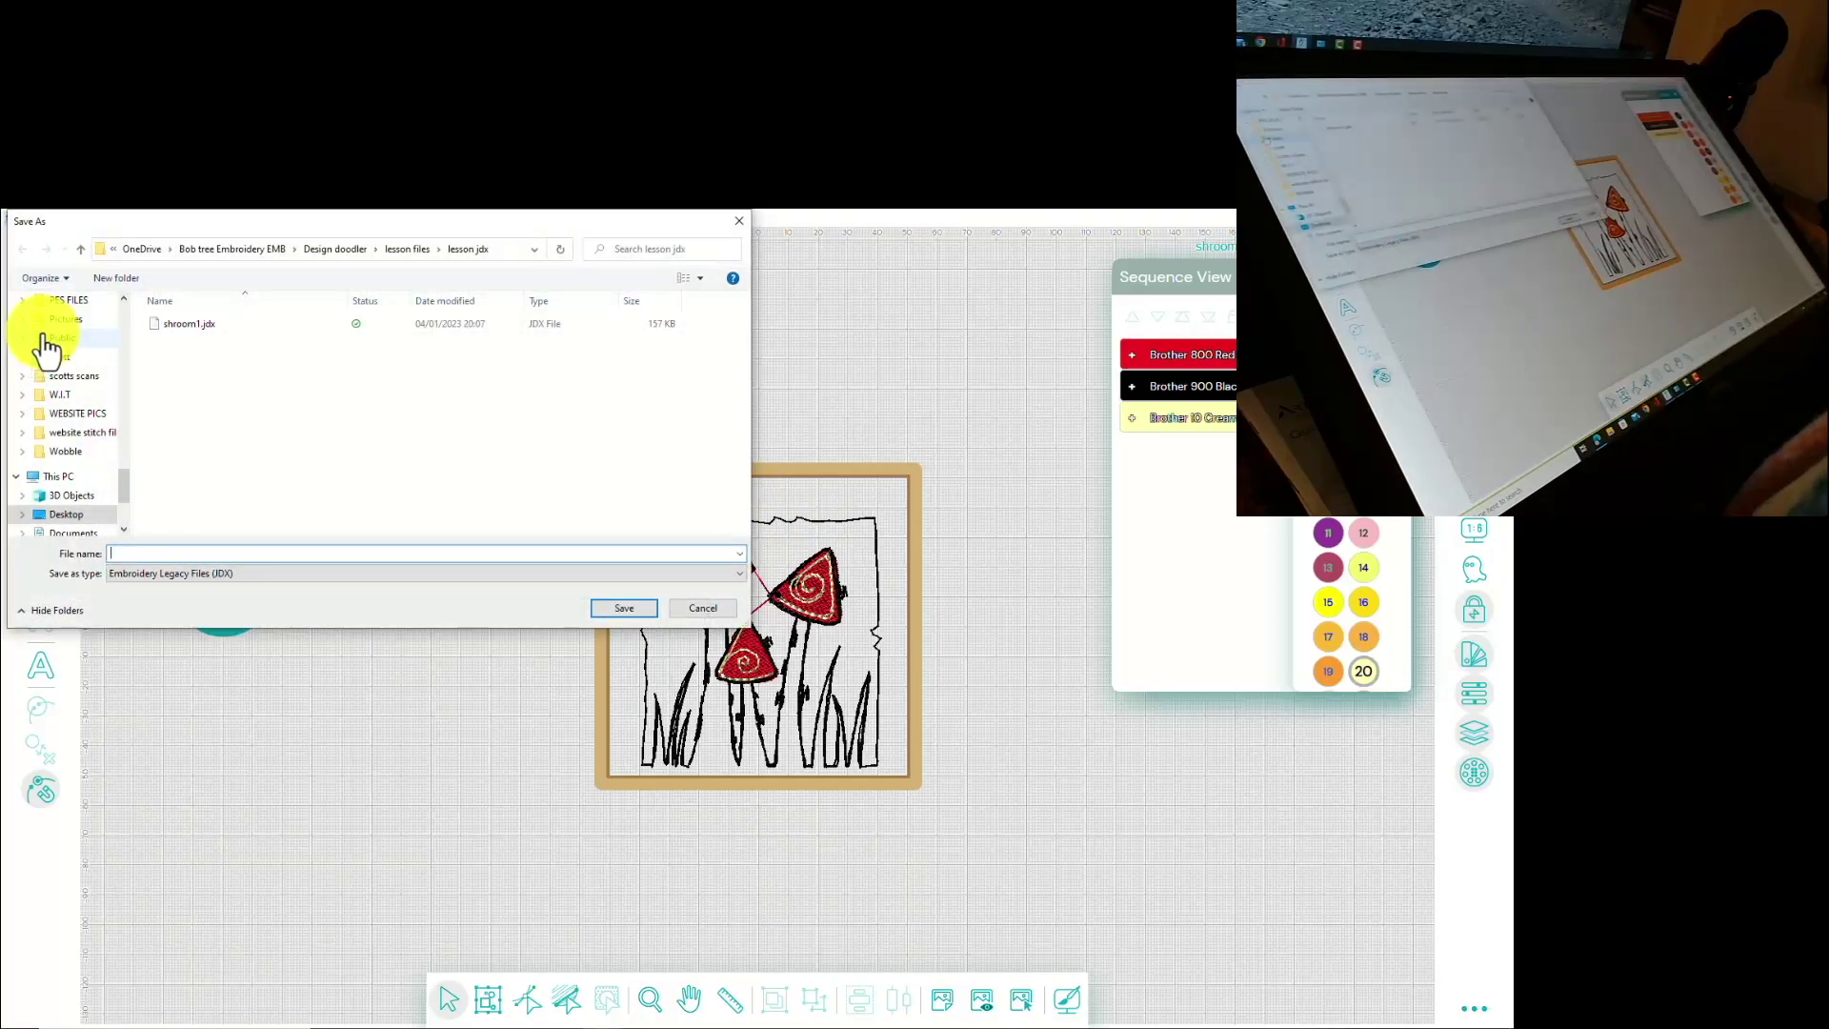
{"action": "scroll", "coordinate": [89, 359], "scroll_direction": "down", "scroll_amount": 3}
{"action": "left_click", "coordinate": [178, 576]}
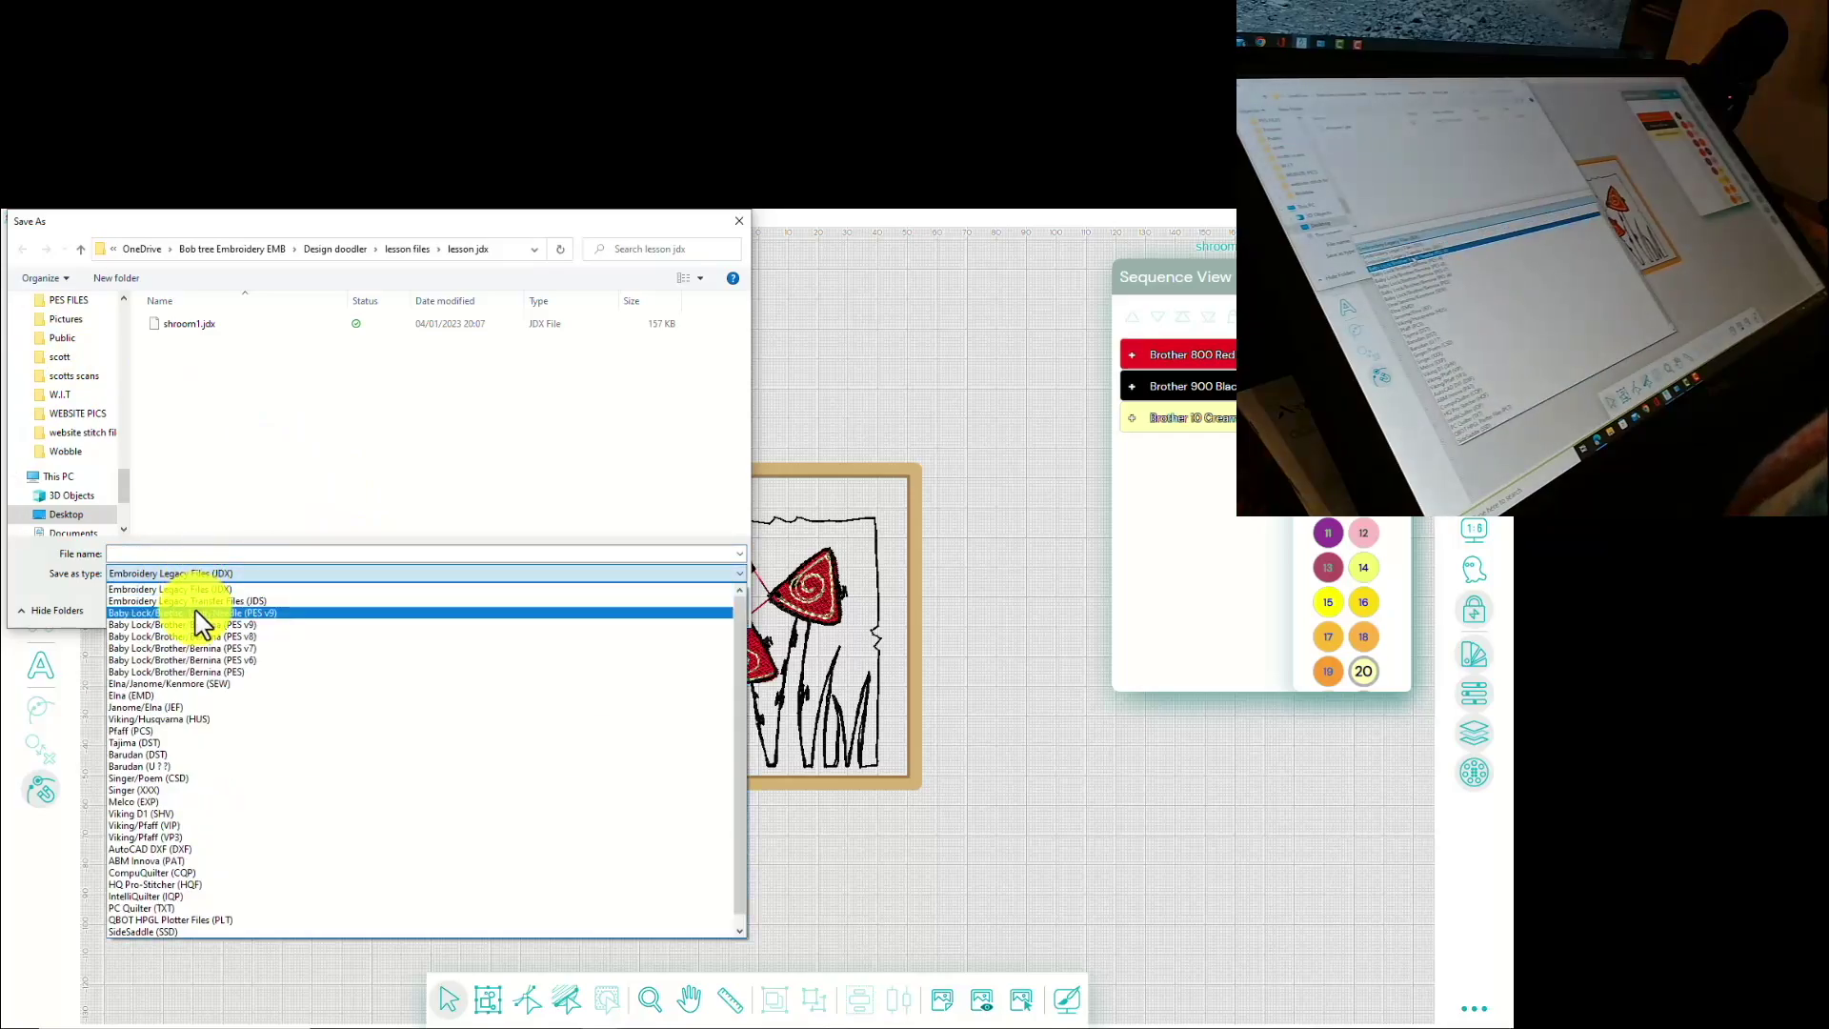
{"action": "left_click", "coordinate": [181, 613]}
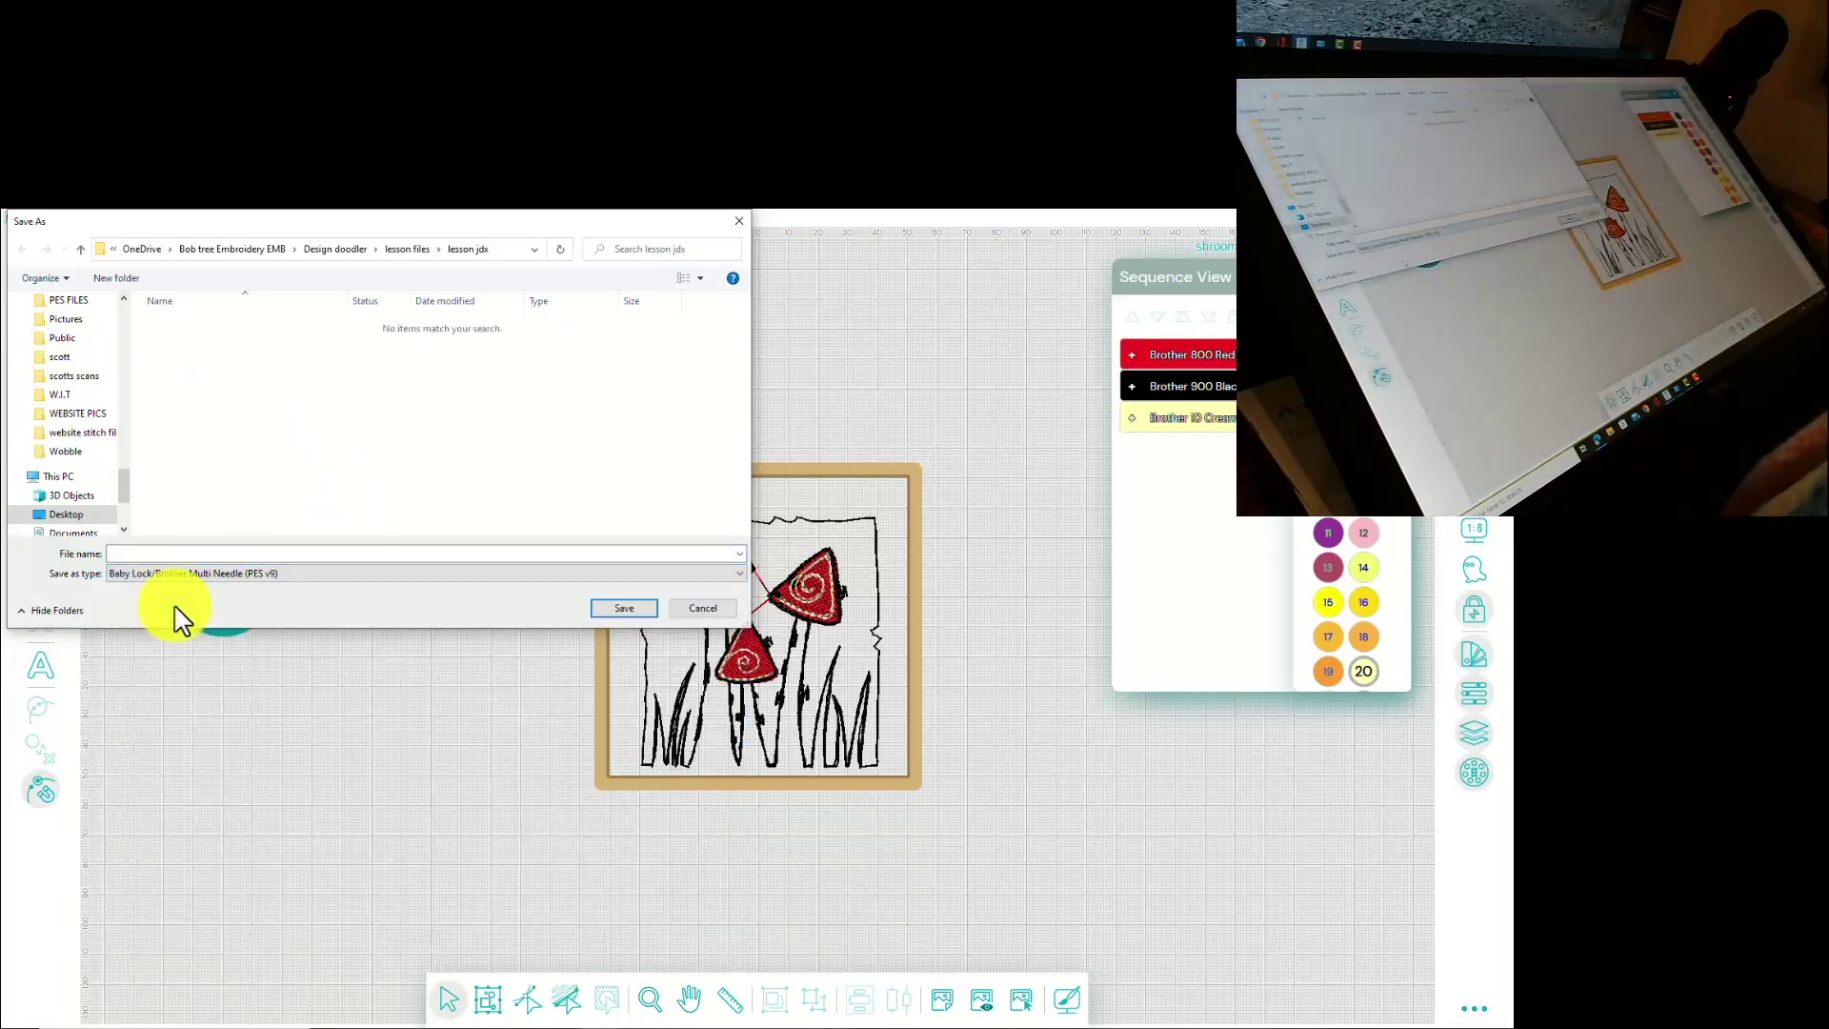
{"action": "left_click", "coordinate": [131, 552]}
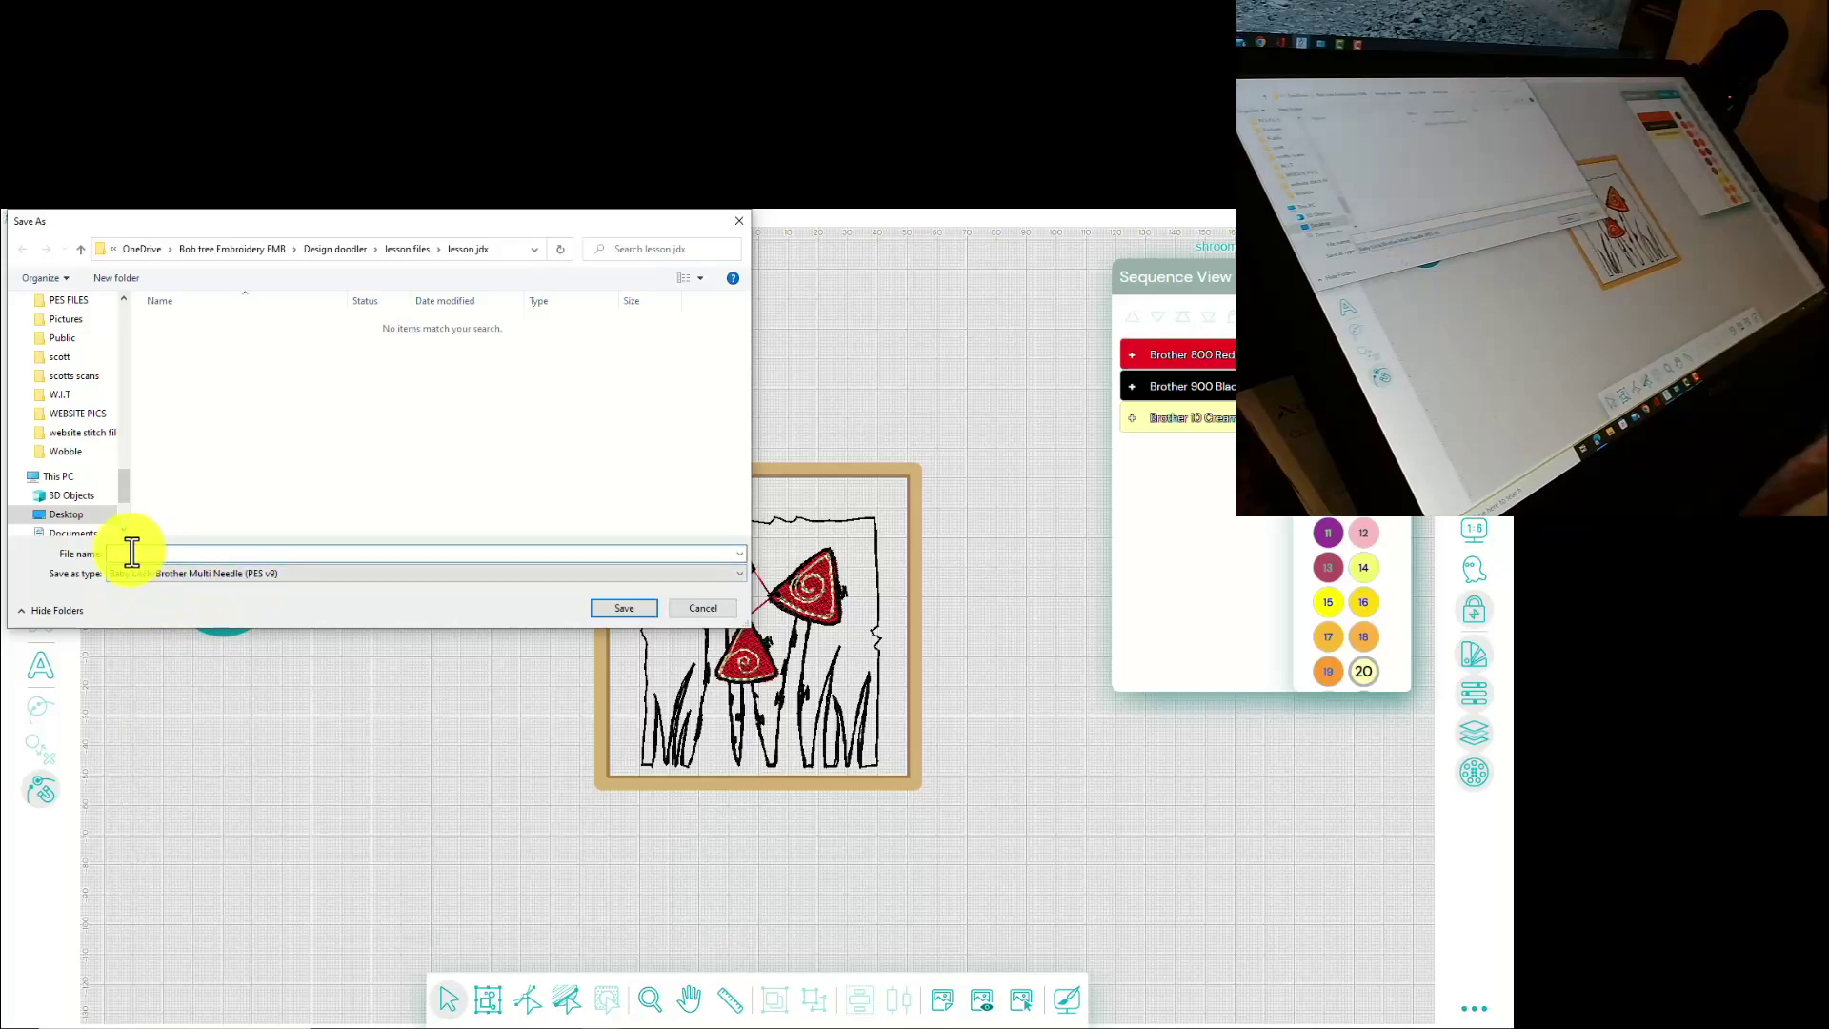
{"action": "type", "text": "shroom1"}
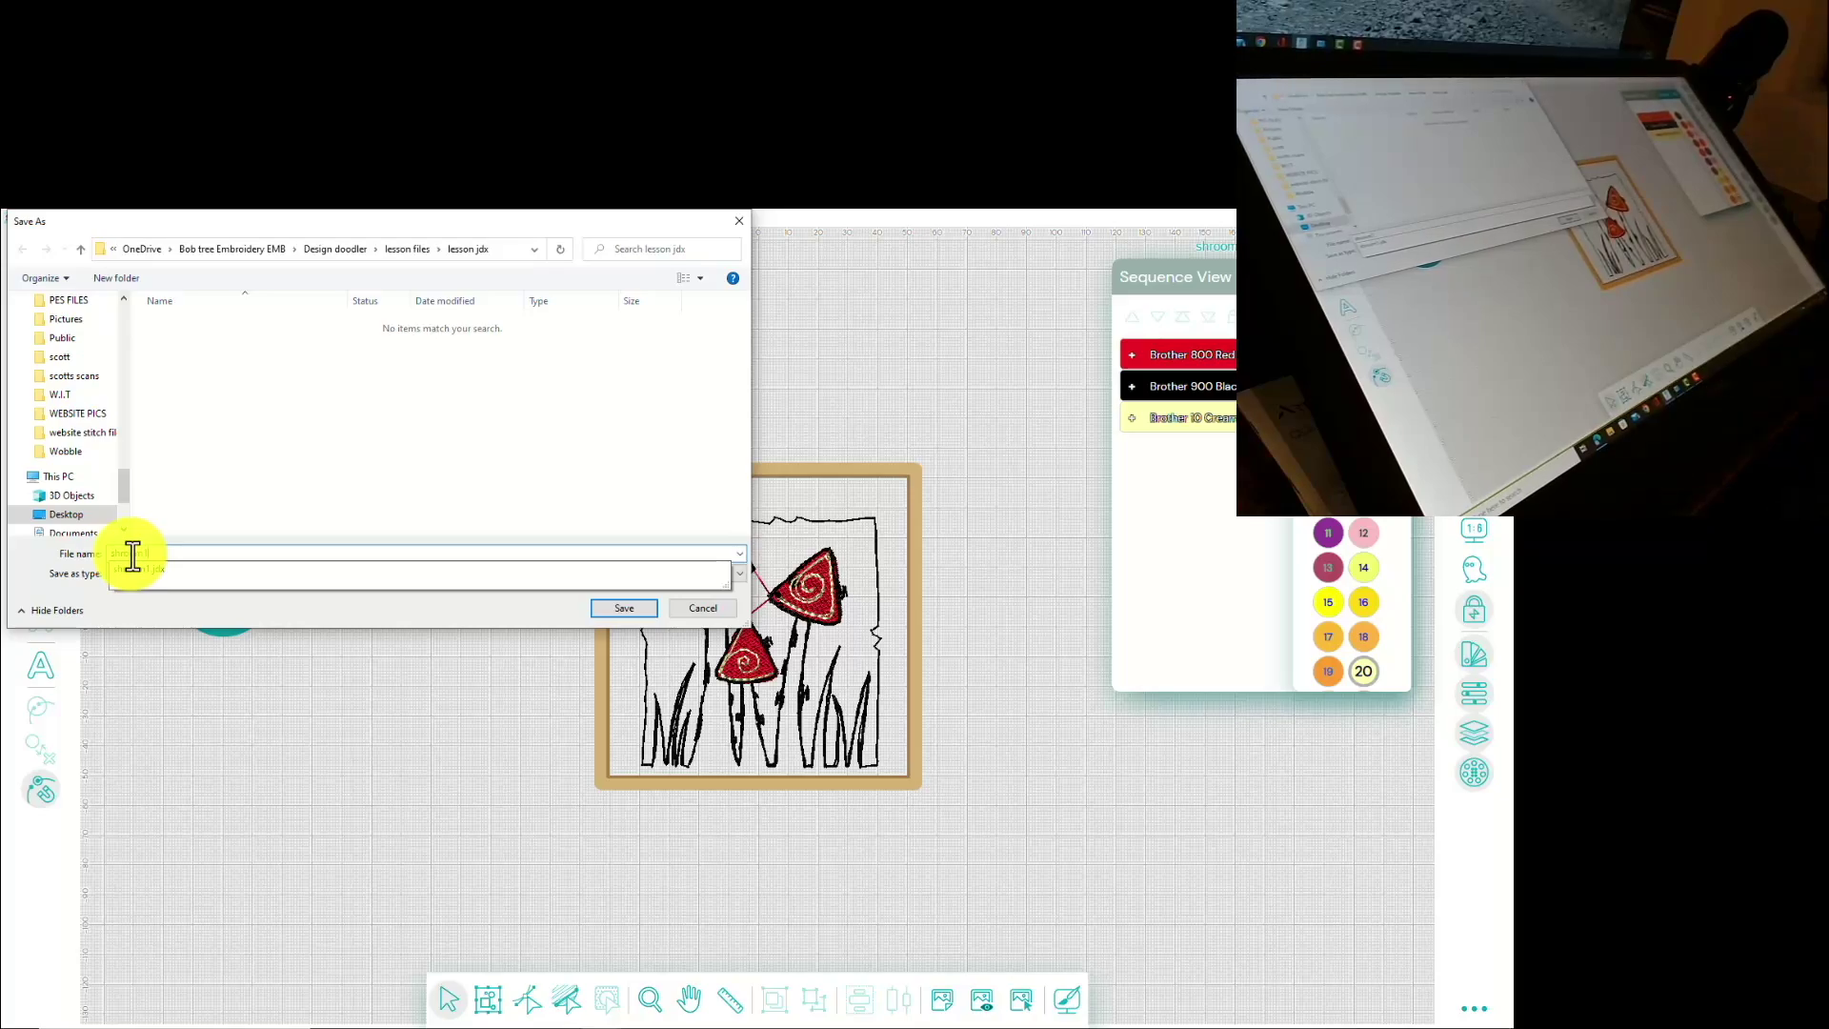
{"action": "left_click", "coordinate": [627, 612]}
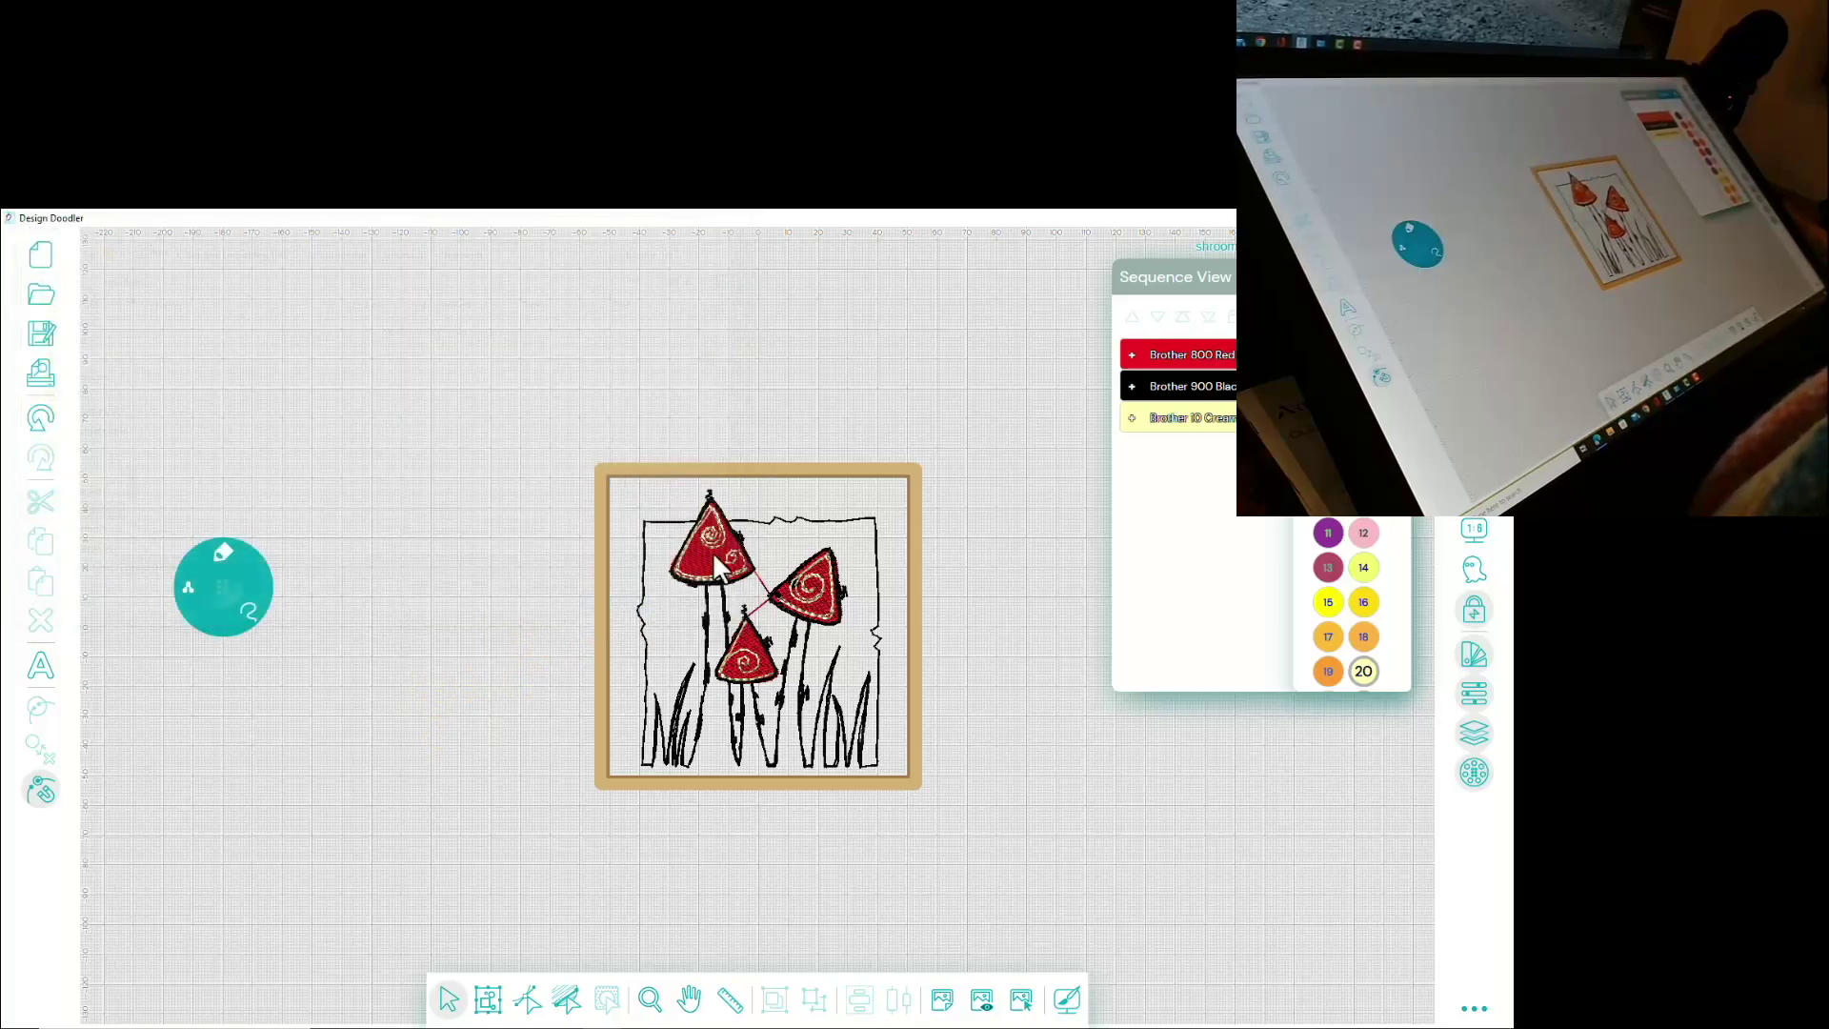